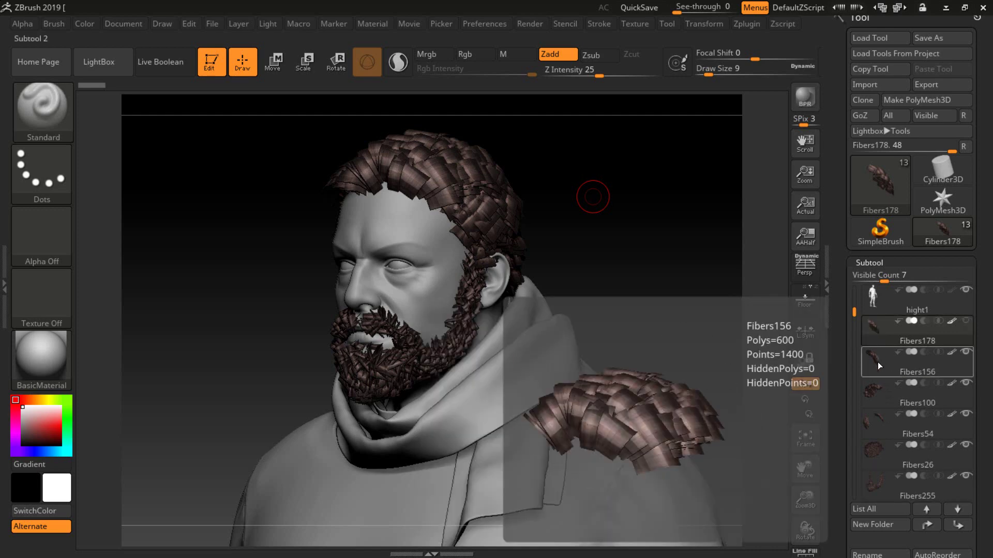
# - Switch through the hair fiber subtools in the list, including Fibers156, Fibers178 and Fibers100
pyautogui.click(877, 362)
pyautogui.click(877, 332)
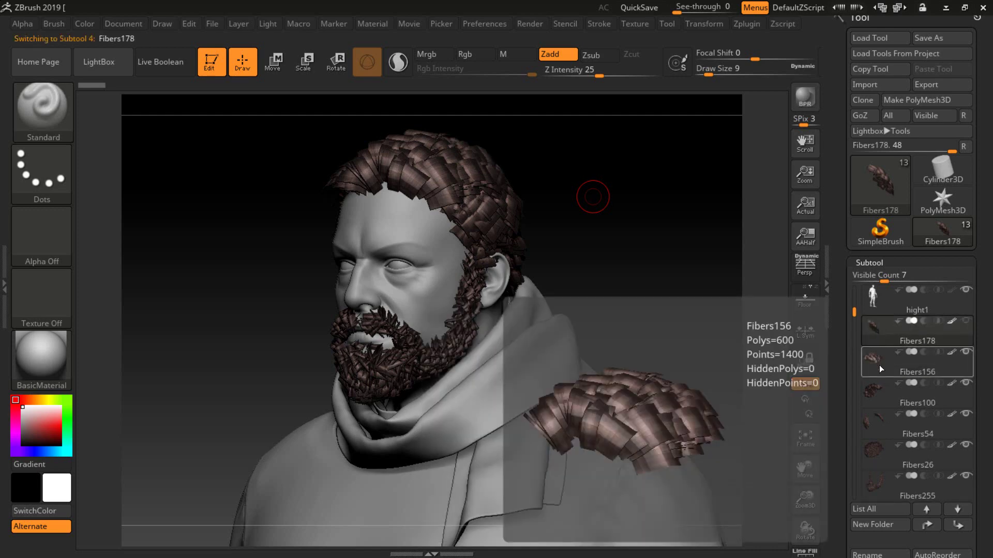
pyautogui.click(883, 398)
pyautogui.moveTo(882, 421)
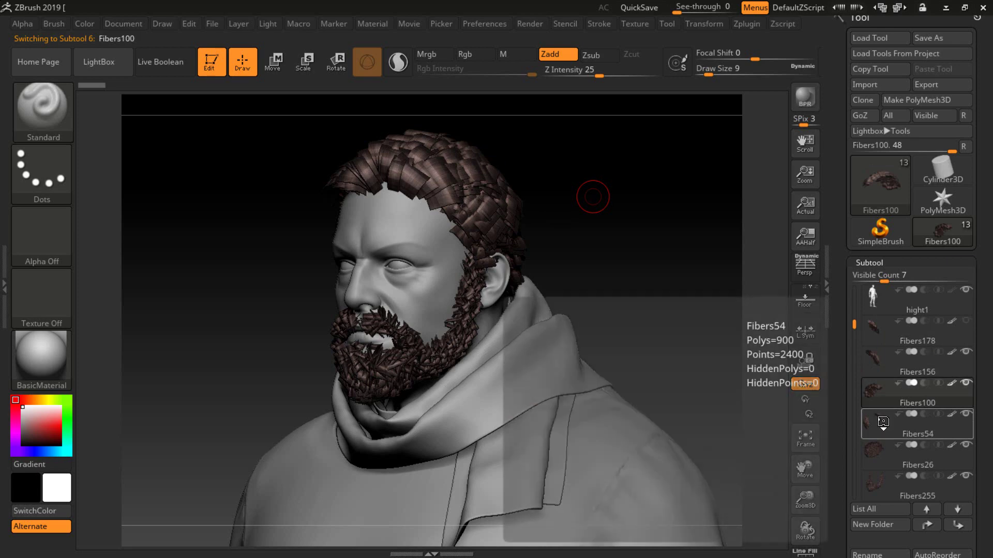
pyautogui.click(876, 332)
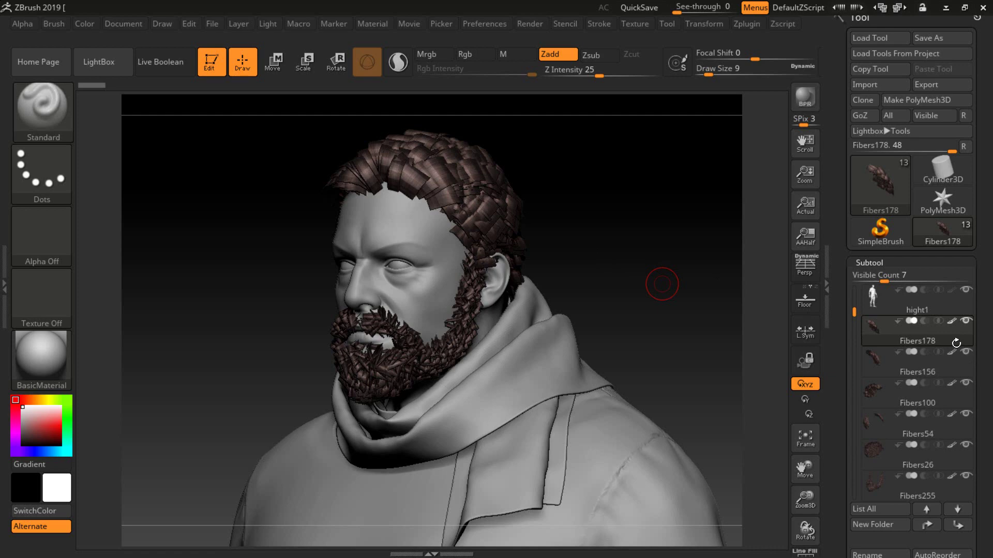
# - Try exporting the Fibers255 beard subtool as an OBJ file and cancel without saving
pyautogui.click(882, 487)
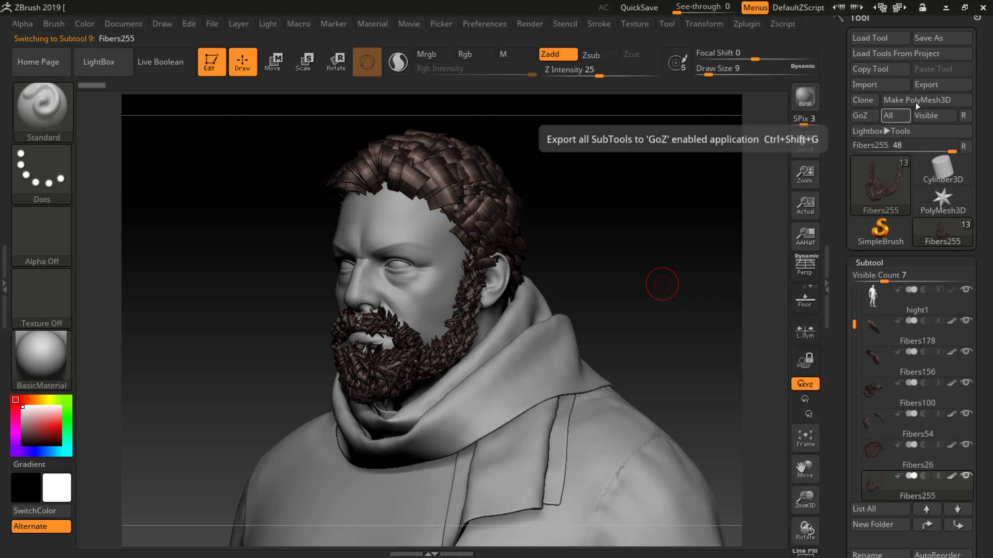
pyautogui.click(942, 83)
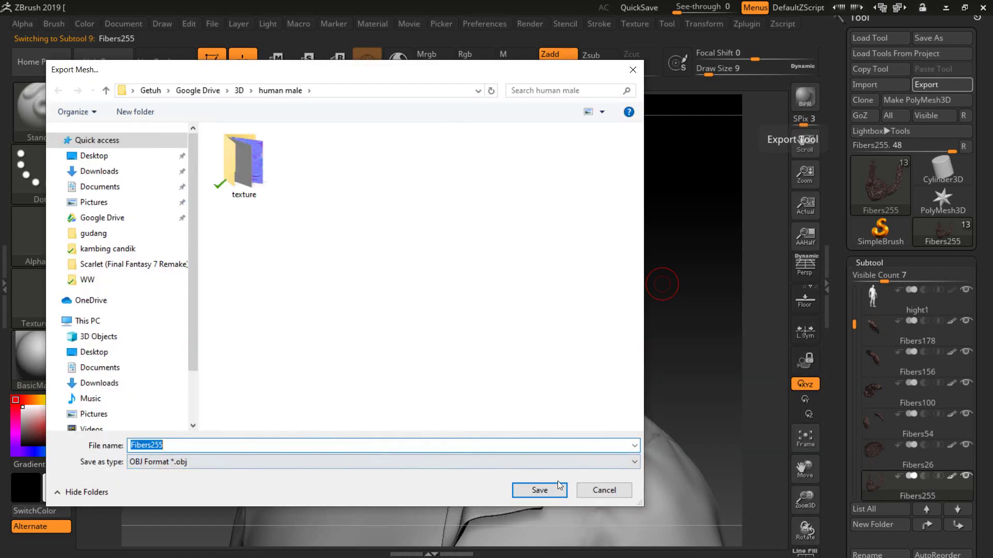
pyautogui.click(605, 491)
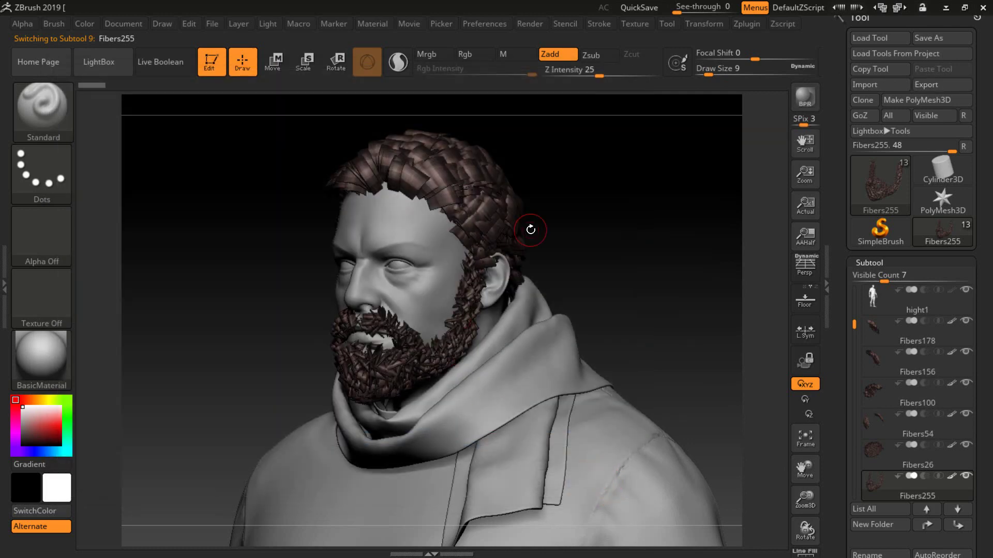
pyautogui.moveTo(888, 458)
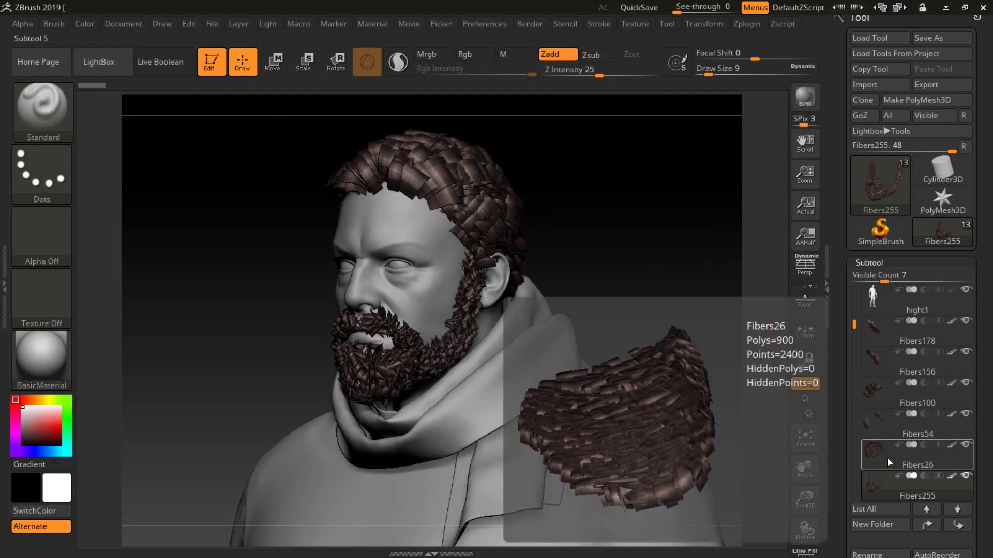
pyautogui.moveTo(885, 436)
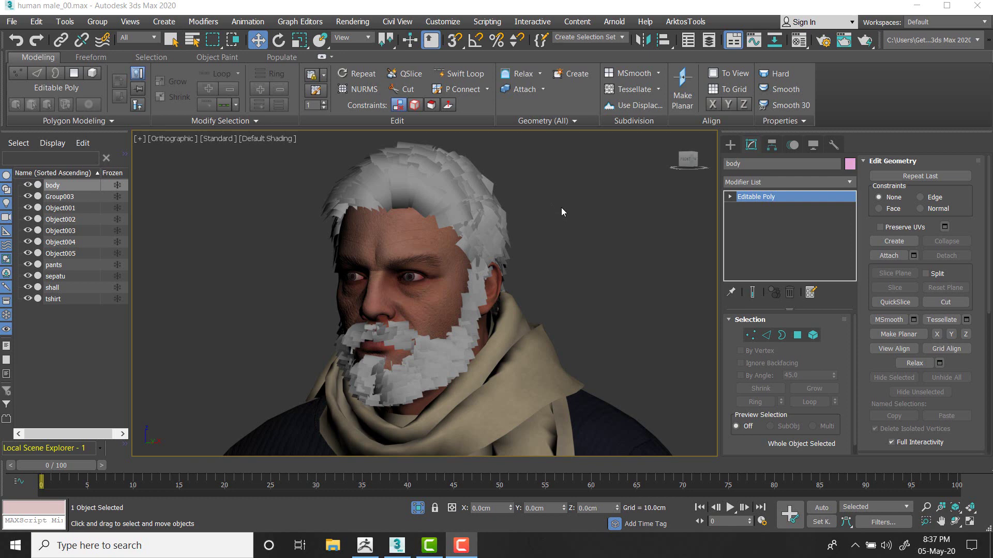
# - Switch to 3ds Max and select the hair card objects Object001, Object002 and Object004 in turn
pyautogui.click(84, 208)
pyautogui.click(76, 219)
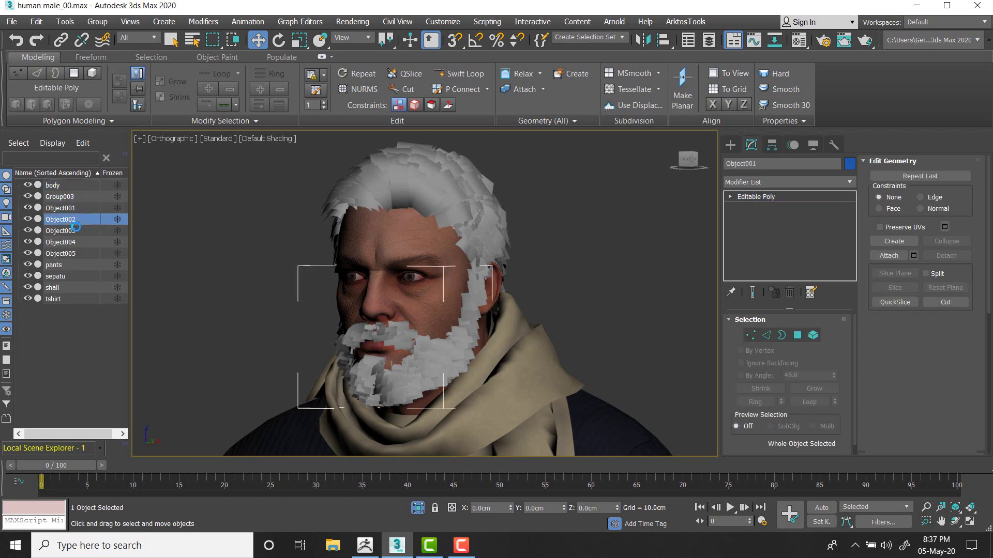
pyautogui.click(60, 242)
pyautogui.keyDown('alt'); pyautogui.moveTo(587, 253); pyautogui.dragTo(591, 252, button='middle'); pyautogui.keyUp('alt')
pyautogui.click(591, 252)
# - Try moving the beard object Object001 along the X axis and undo the move
pyautogui.click(458, 347)
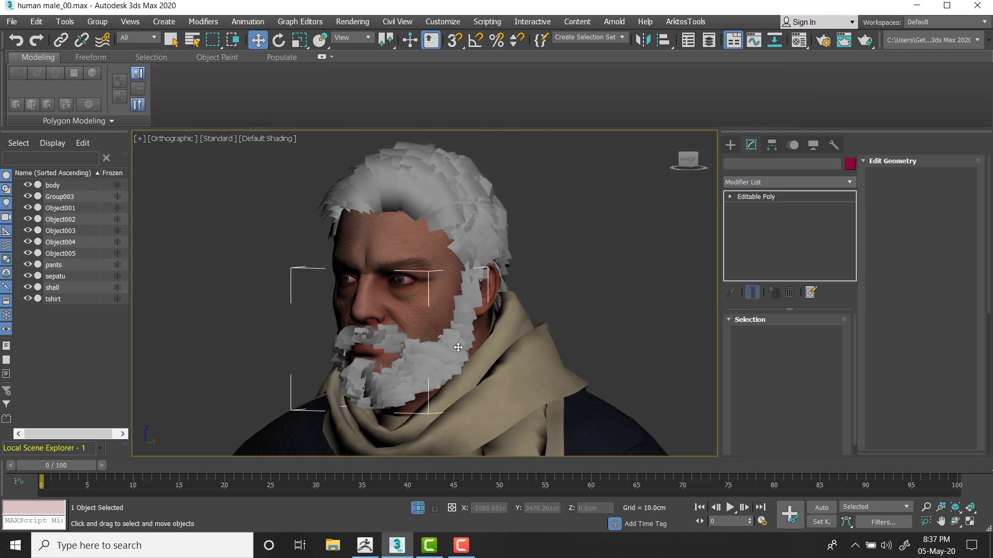
pyautogui.scroll(-3, 459, 347)
pyautogui.scroll(-2, 481, 414)
pyautogui.moveTo(481, 413); pyautogui.dragTo(449, 272, button='middle')
pyautogui.click(471, 385)
pyautogui.hotkey('ctrl', 'z')
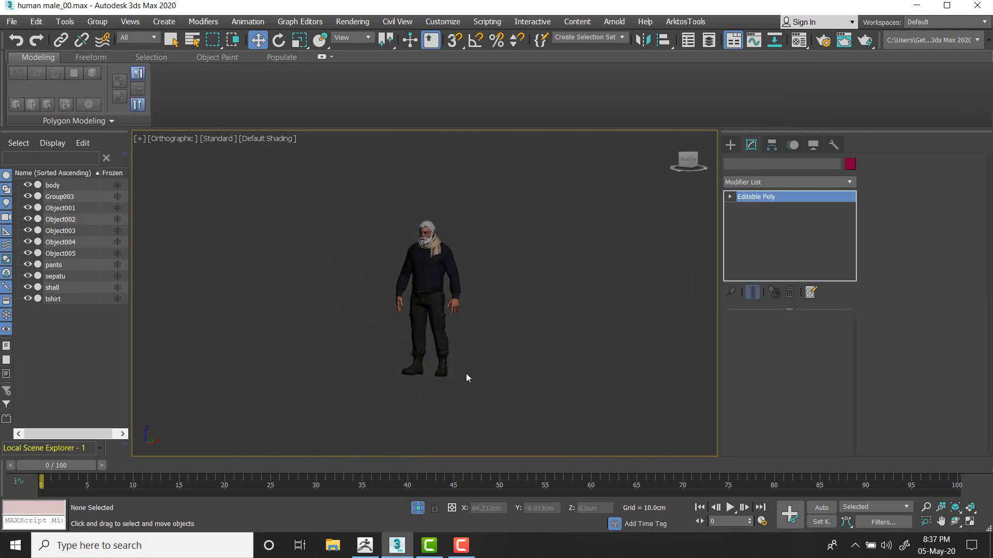
pyautogui.click(492, 380)
pyautogui.hotkey('ctrl', 'z')
pyautogui.moveTo(472, 375); pyautogui.dragTo(493, 377)
pyautogui.hotkey('ctrl', 'z')
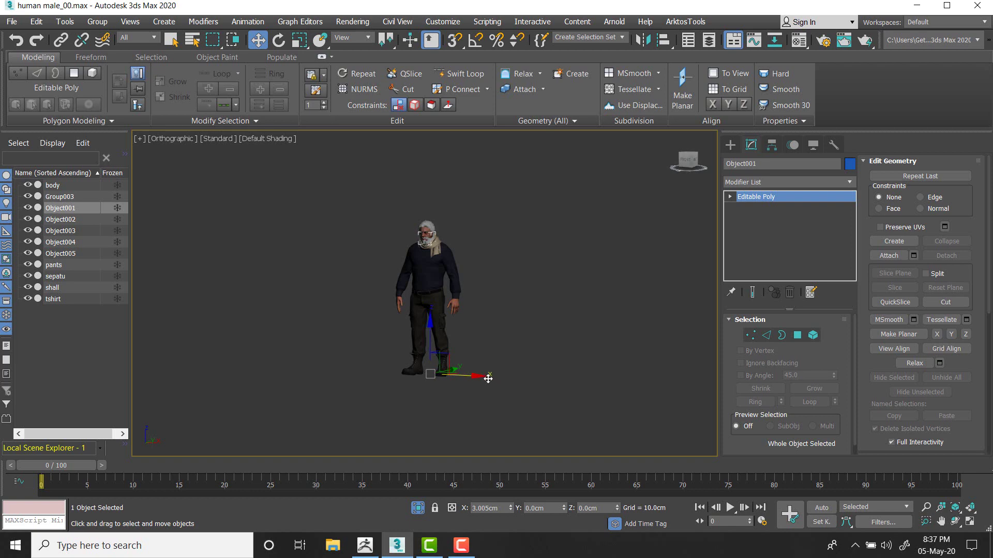
# - Apply an Unwrap UVW modifier to the beard object Object001 and open its UV editor
pyautogui.scroll(5, 479, 245)
pyautogui.scroll(5, 498, 278)
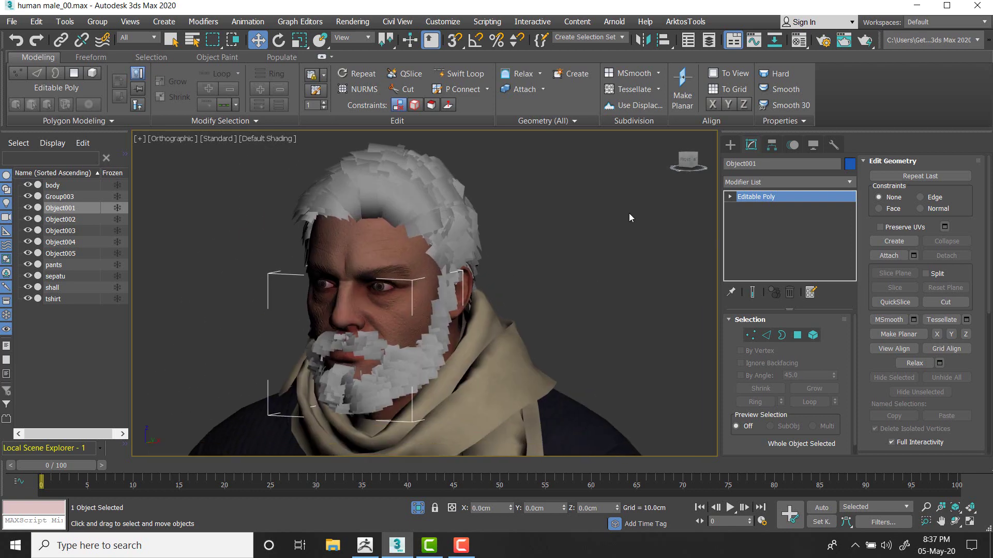
pyautogui.click(769, 182)
pyautogui.click(769, 182)
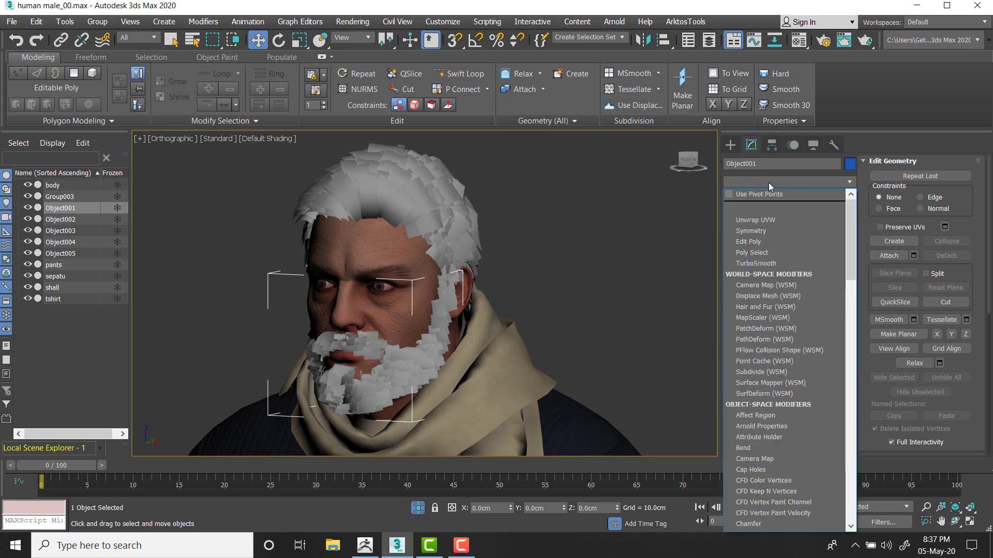
pyautogui.click(913, 276)
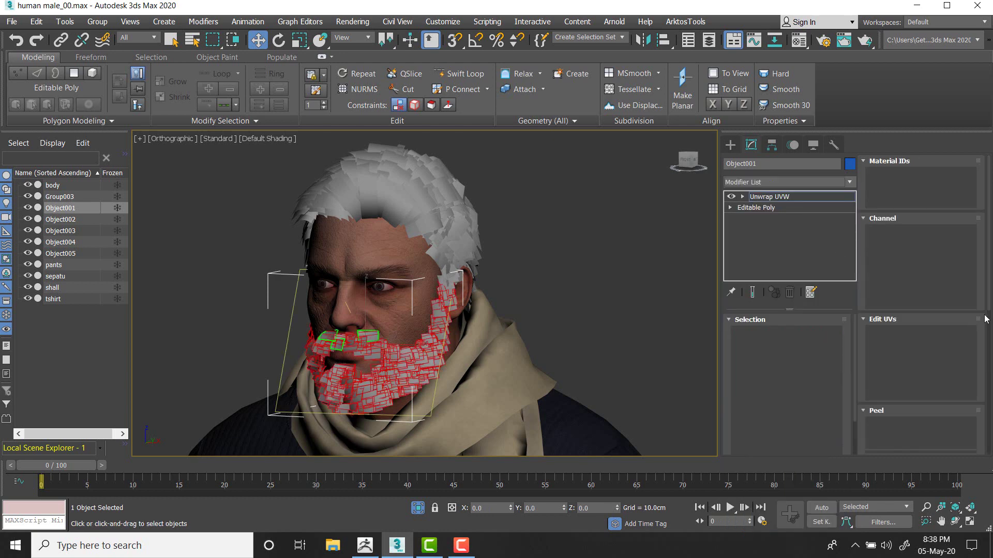
pyautogui.click(937, 338)
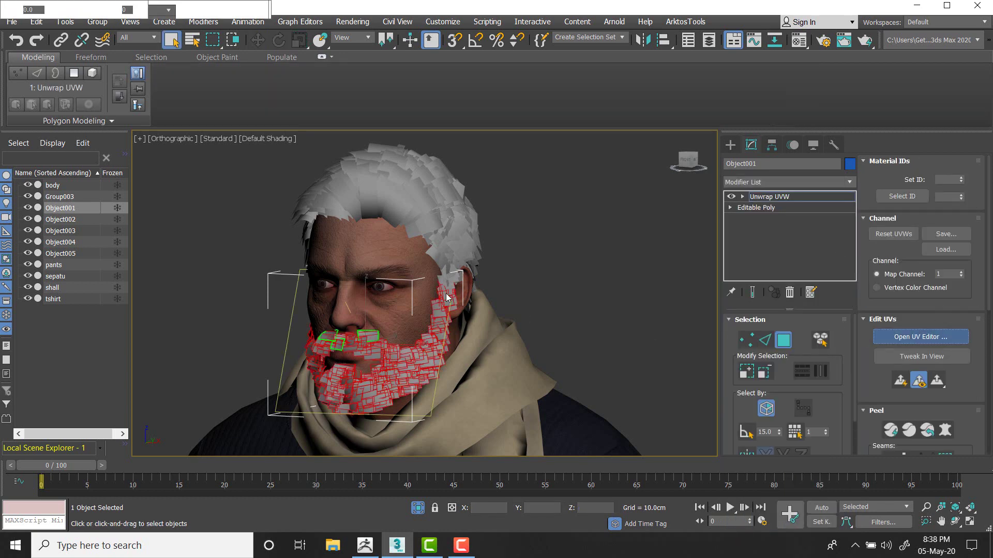
# - Clear the UV face selection and select the upper and lower faces of the beard cards' stacked layout in the UV editor
pyautogui.scroll(-3, 113, 231)
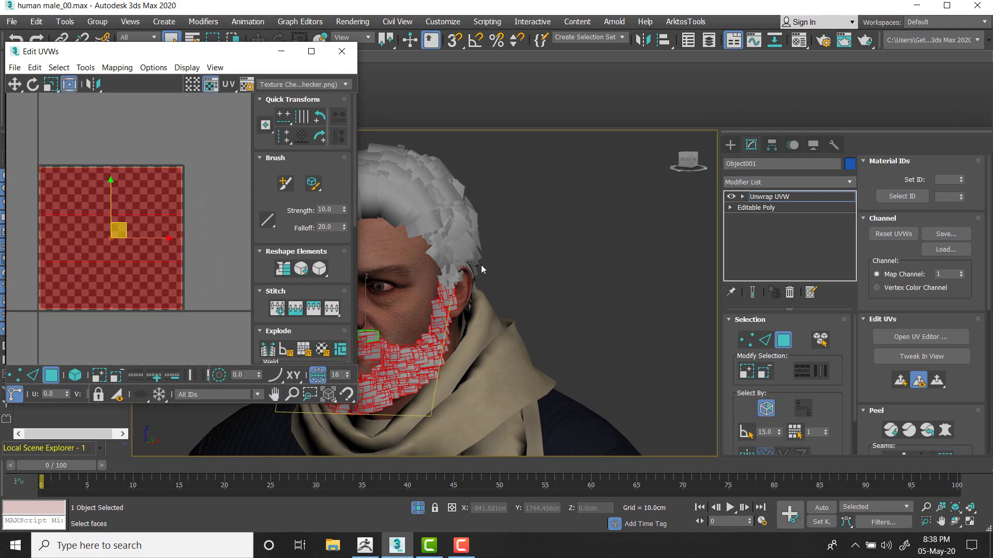
pyautogui.moveTo(481, 264); pyautogui.dragTo(605, 237, button='middle')
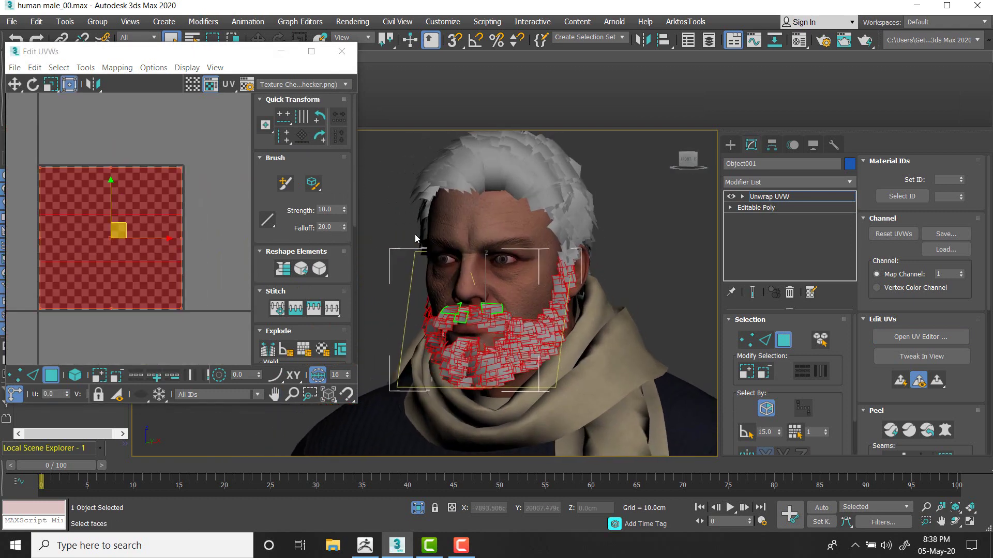
pyautogui.keyDown('alt'); pyautogui.moveTo(373, 200); pyautogui.dragTo(547, 209, button='middle'); pyautogui.keyUp('alt')
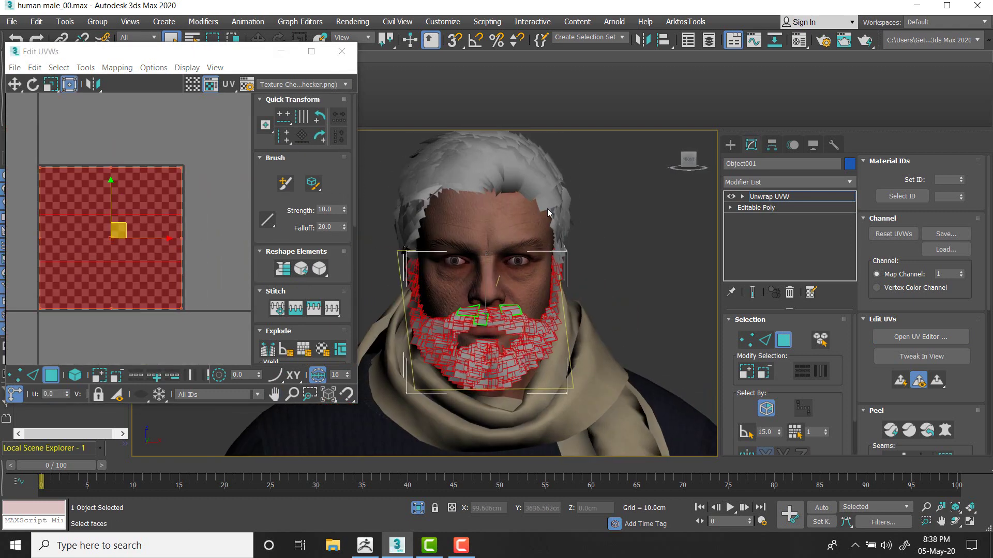
pyautogui.click(204, 180)
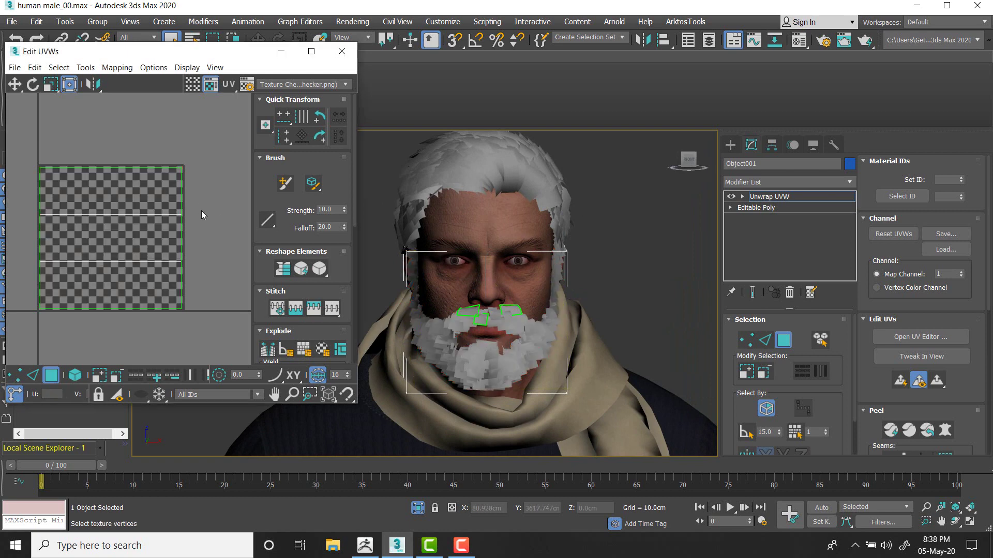
pyautogui.keyDown('alt'); pyautogui.moveTo(532, 242); pyautogui.dragTo(605, 244, button='middle'); pyautogui.keyUp('alt')
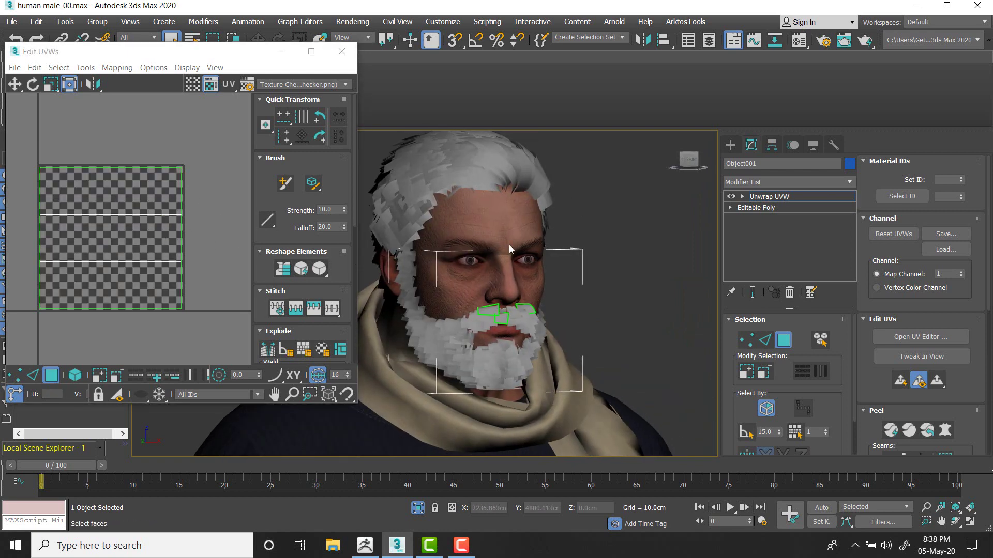
pyautogui.scroll(4, 149, 205)
pyautogui.keyDown('alt'); pyautogui.moveTo(507, 258); pyautogui.dragTo(620, 261, button='middle'); pyautogui.keyUp('alt')
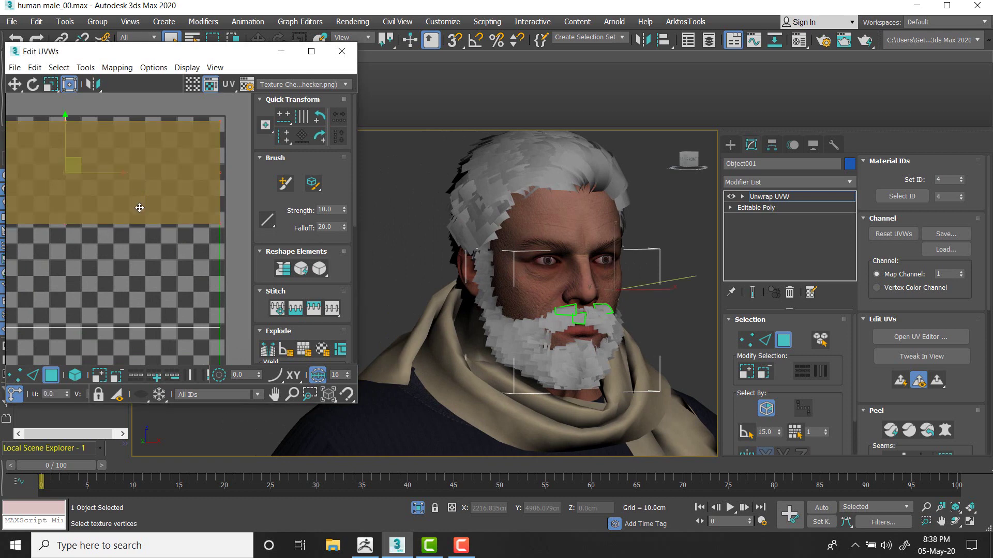
pyautogui.click(140, 206)
pyautogui.keyDown('ctrl'); pyautogui.click(153, 342); pyautogui.keyUp('ctrl')
pyautogui.moveTo(196, 262); pyautogui.dragTo(155, 222, button='middle')
pyautogui.scroll(-3, 155, 222)
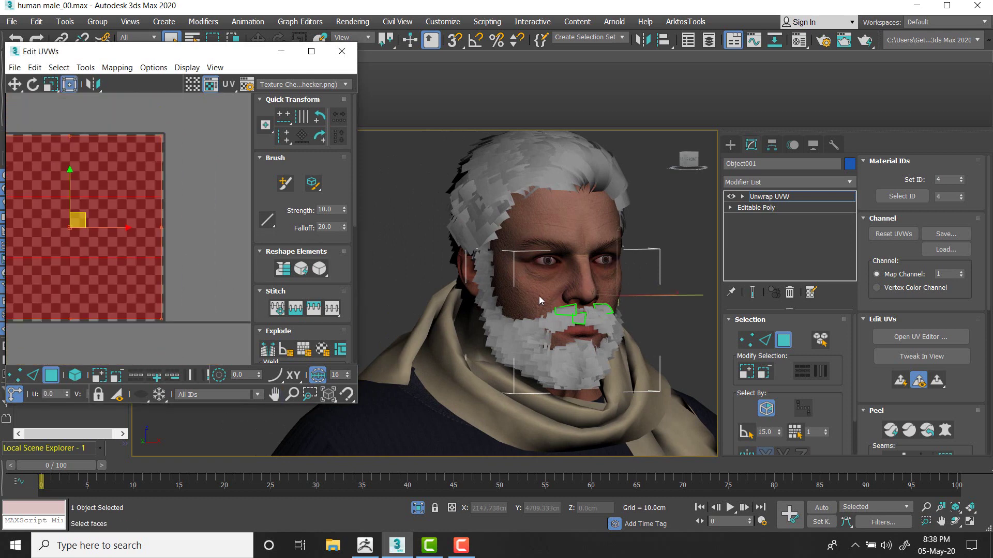
pyautogui.keyDown('alt'); pyautogui.moveTo(539, 299); pyautogui.dragTo(563, 298, button='middle'); pyautogui.keyUp('alt')
# - Turn on element selection and select a single beard card on the cheek in the viewport, with edged faces displayed
pyautogui.click(821, 340)
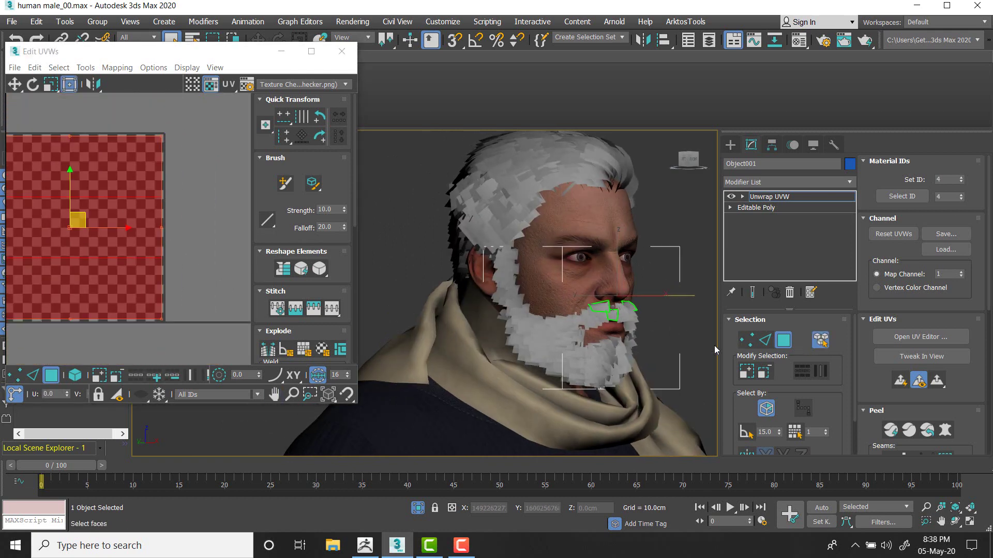
pyautogui.scroll(3, 615, 326)
pyautogui.scroll(3, 564, 286)
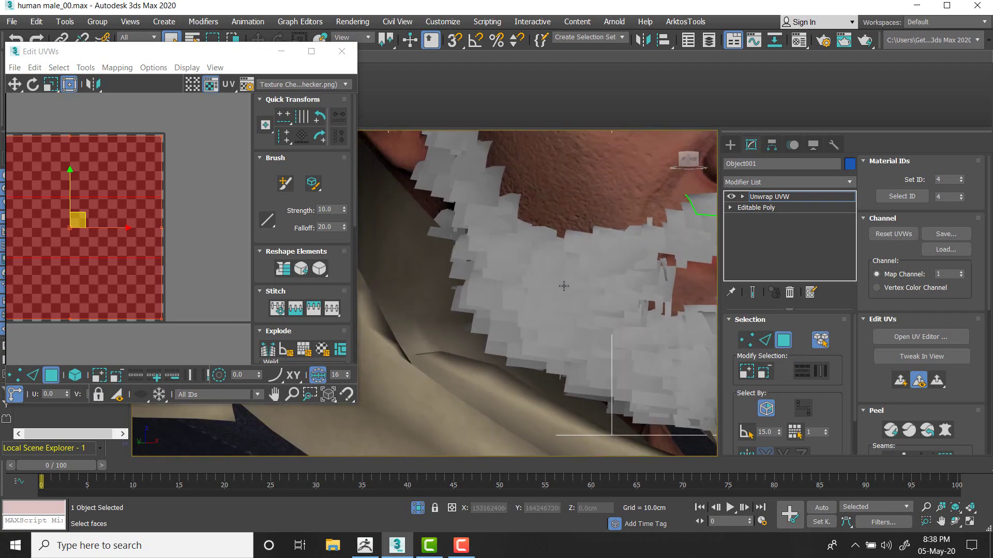
pyautogui.click(563, 286)
pyautogui.scroll(4, 563, 287)
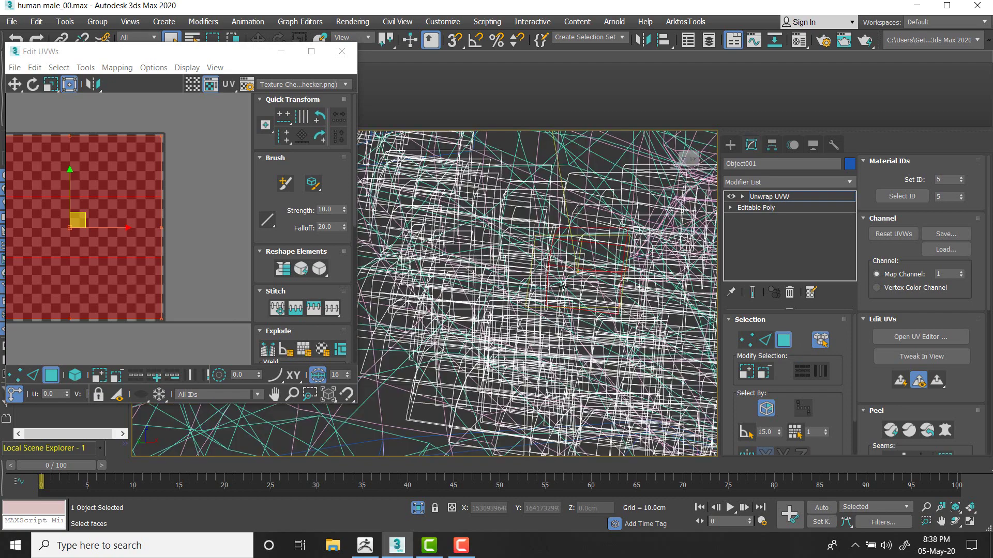
pyautogui.scroll(-4, 510, 284)
pyautogui.click(539, 272)
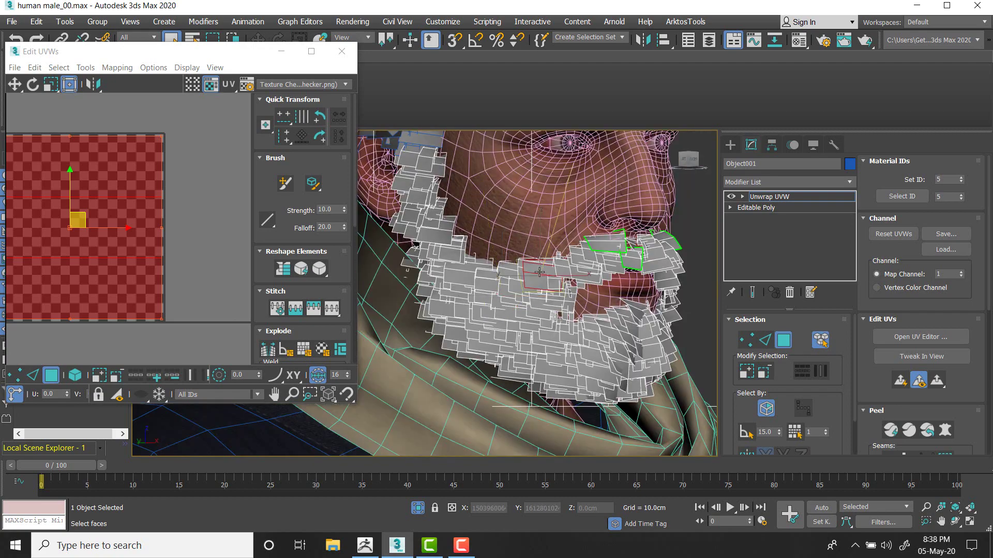
# - Shade the selected faces of the beard card and examine its UV layout in the UV editor
pyautogui.press('F3')
pyautogui.press('F3')
pyautogui.press('F2')
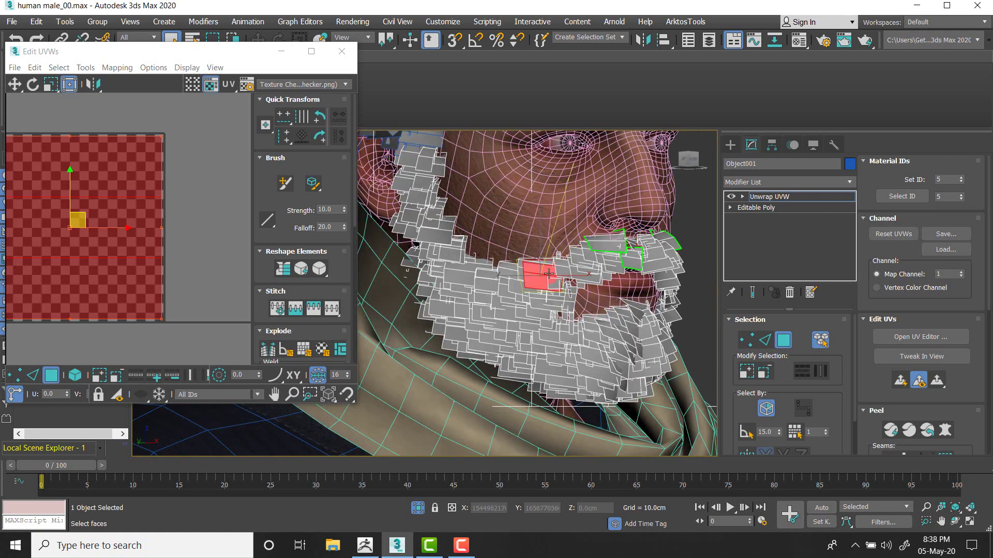
pyautogui.scroll(-1, 110, 219)
pyautogui.moveTo(110, 219); pyautogui.dragTo(162, 226, button='middle')
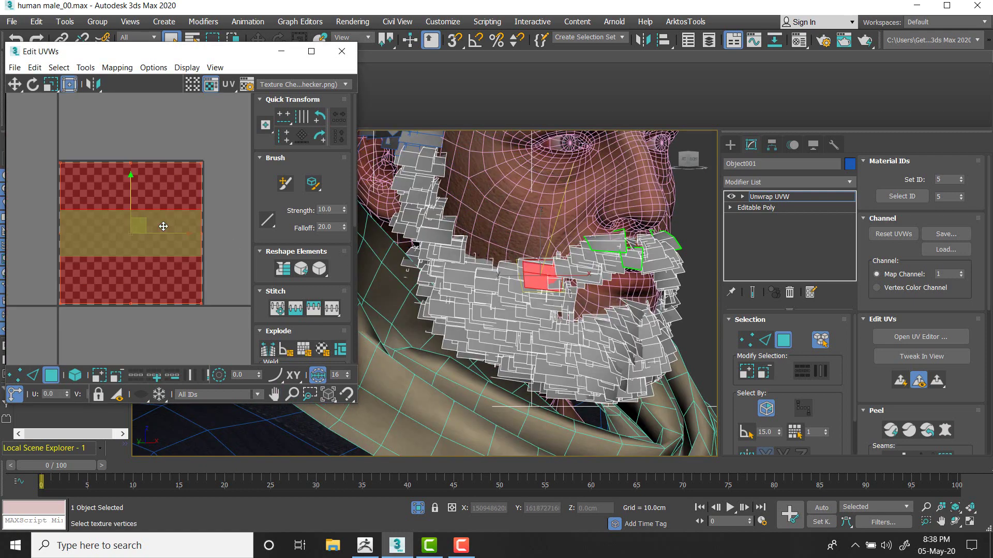
pyautogui.click(685, 226)
pyautogui.click(530, 272)
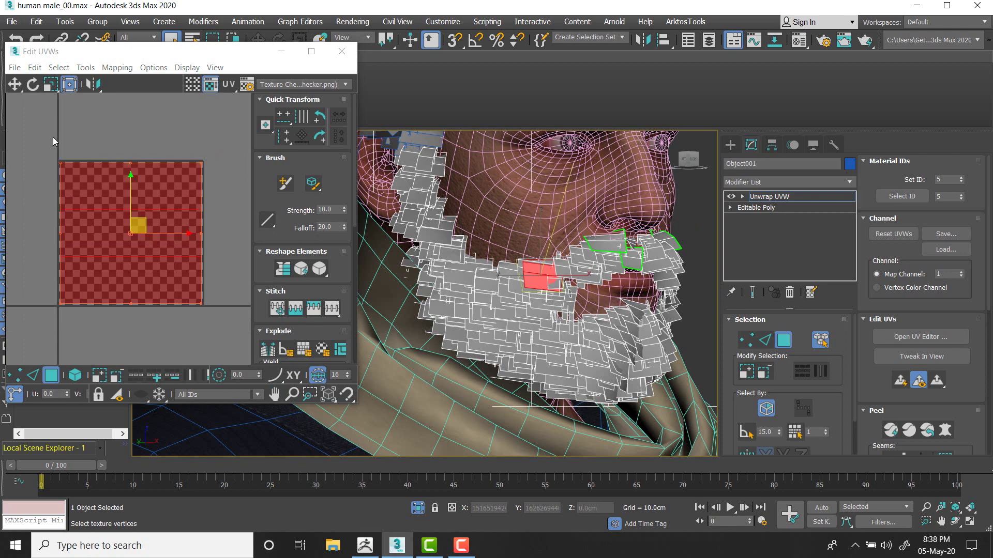
# - Collapse the Unwrap UVW modifier on Object001 into the Editable Poly
pyautogui.scroll(-4, 637, 238)
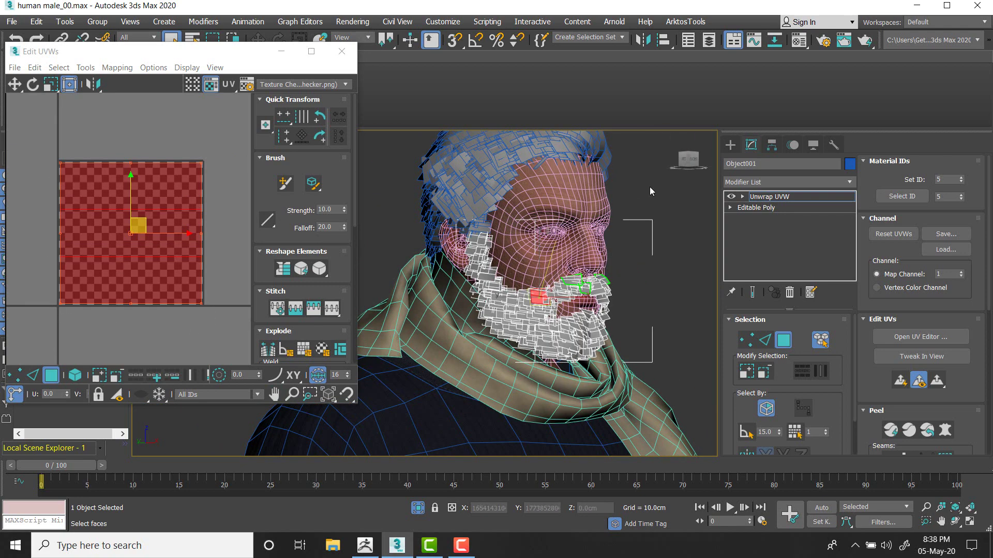
pyautogui.keyDown('alt'); pyautogui.moveTo(650, 187); pyautogui.dragTo(627, 206, button='middle'); pyautogui.keyUp('alt')
pyautogui.rightClick(777, 195)
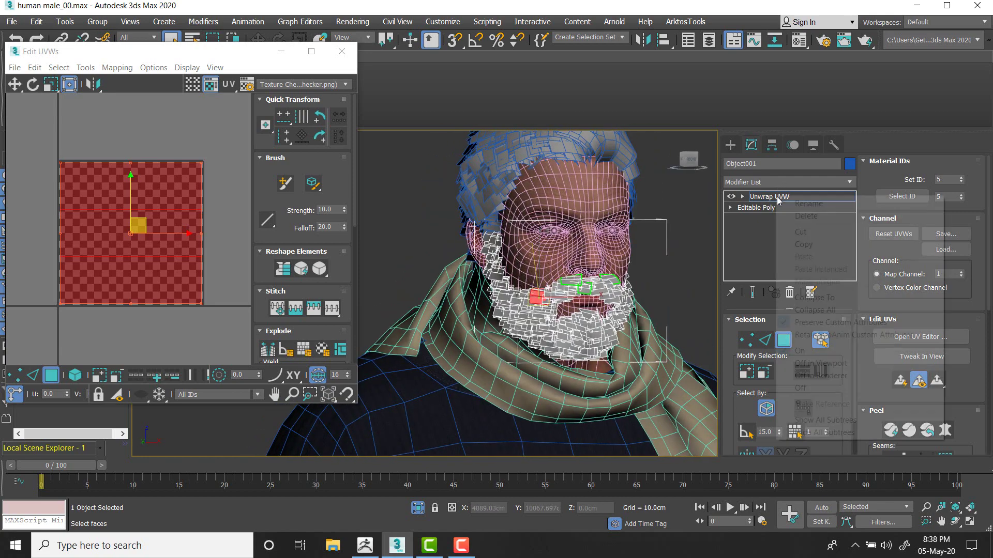
pyautogui.click(807, 310)
pyautogui.moveTo(648, 271); pyautogui.dragTo(645, 276, button='middle')
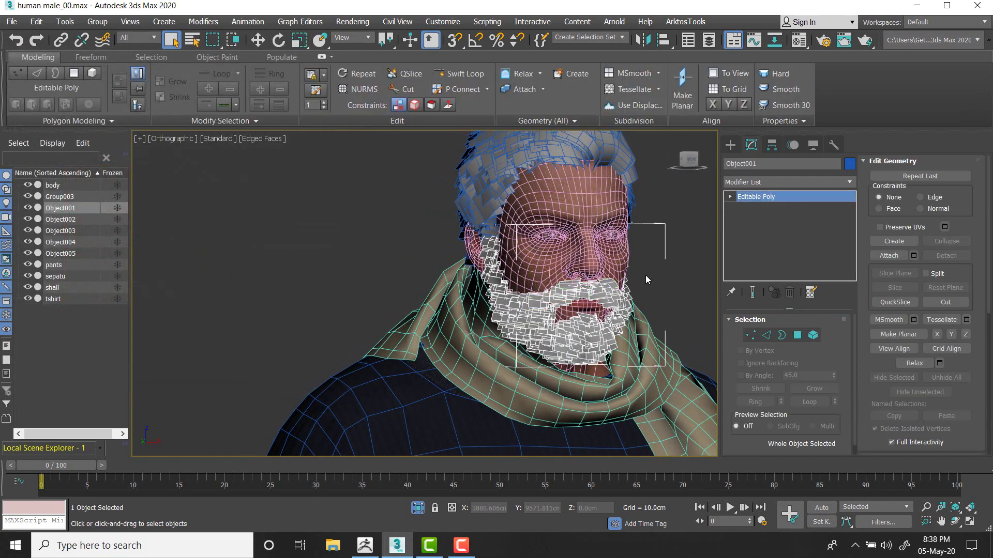
# - Select the top hair object Object004, apply an Unwrap UVW modifier and open its UV editor
pyautogui.click(519, 164)
pyautogui.moveTo(519, 163); pyautogui.dragTo(485, 275, button='middle')
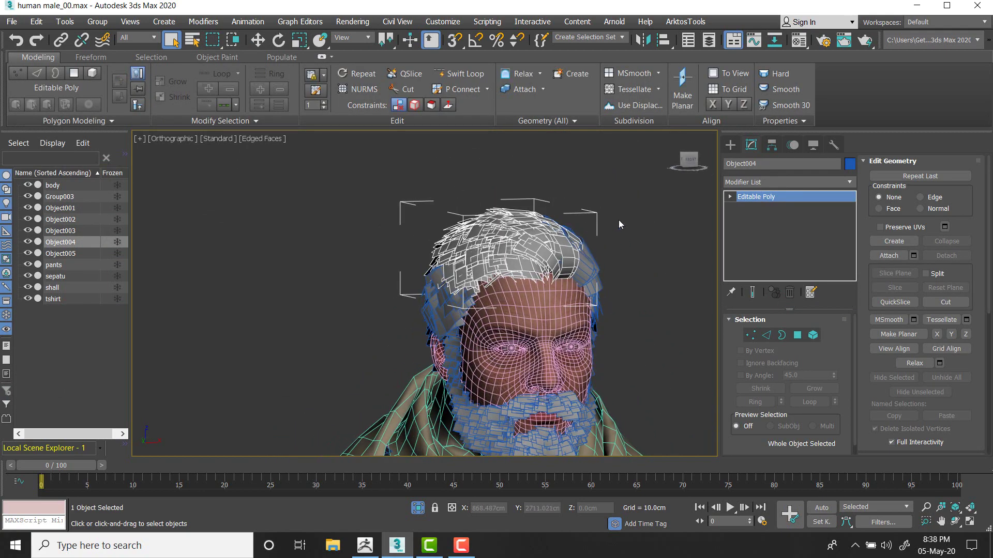
pyautogui.click(618, 224)
pyautogui.click(487, 263)
pyautogui.click(734, 181)
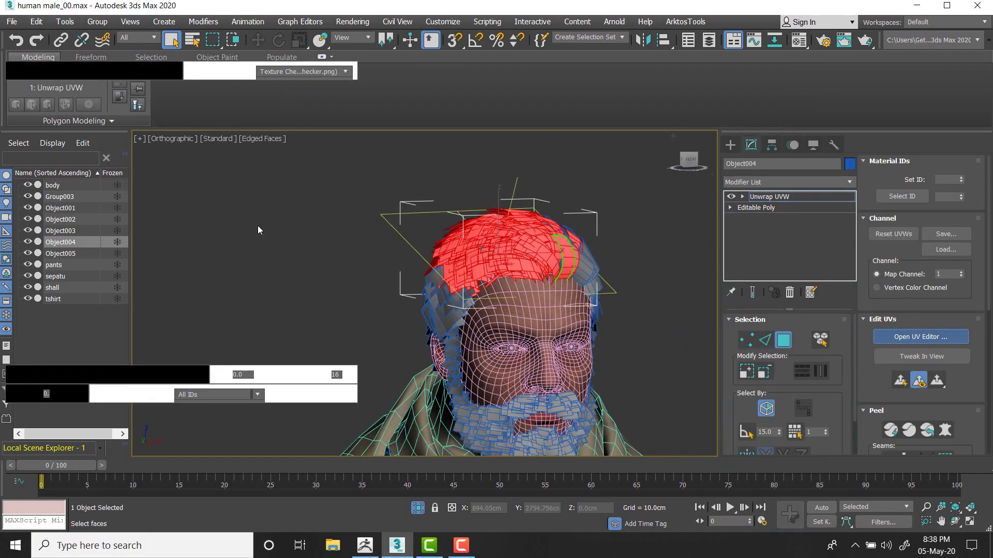
# - Check the UV faces of the top hair Object004 and delete its Unwrap UVW modifier
pyautogui.click(222, 182)
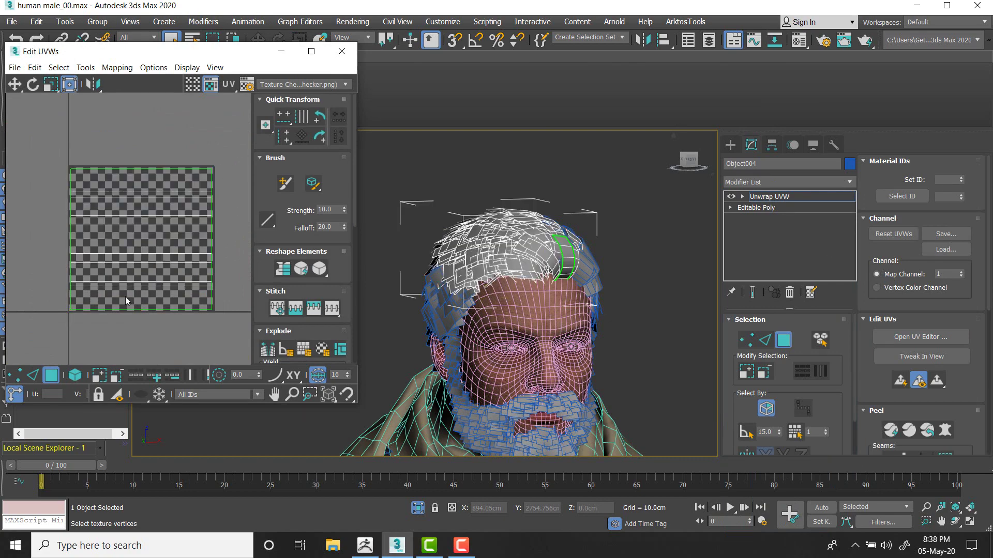
pyautogui.click(562, 247)
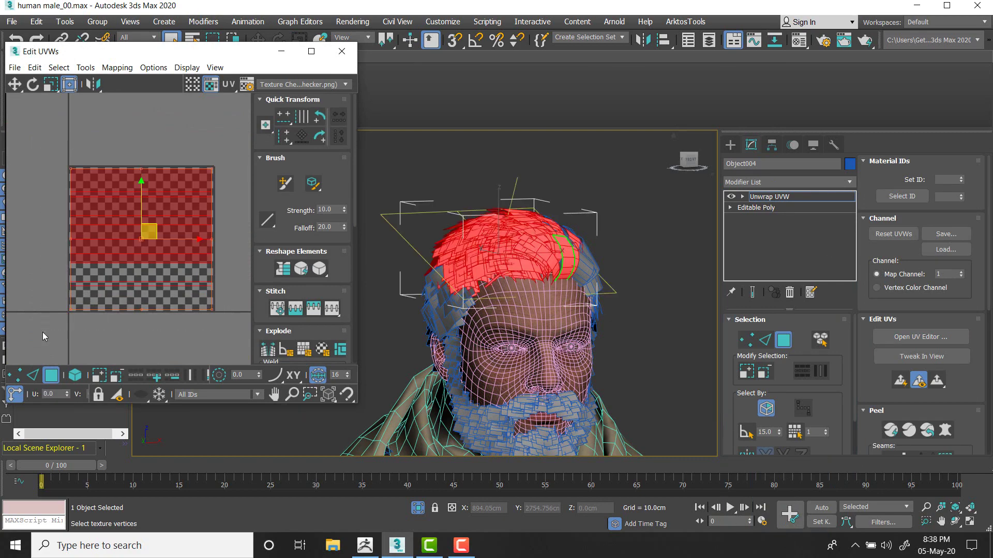
pyautogui.click(790, 292)
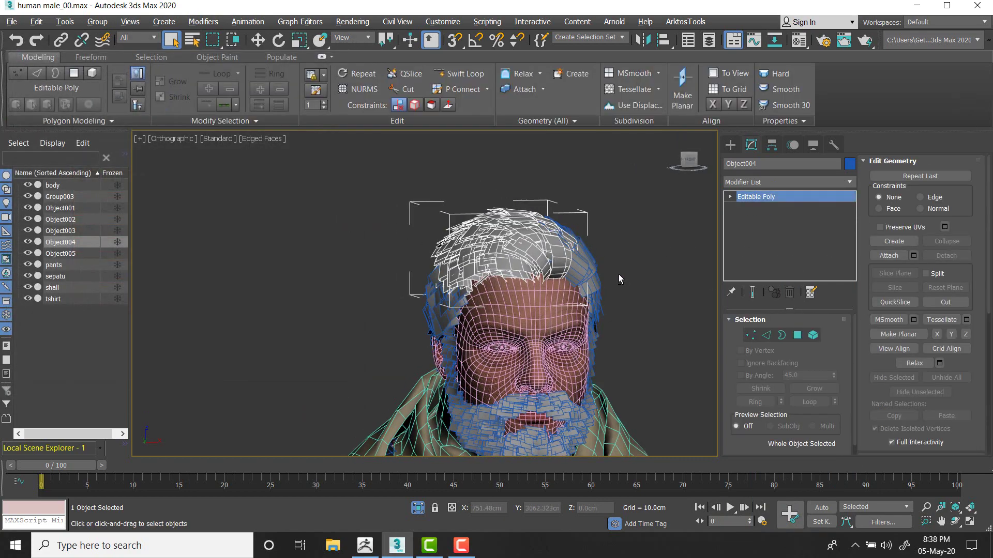
# - Examine the side hair cards of Object003 from several angles around the head and clear the selection
pyautogui.keyDown('alt'); pyautogui.moveTo(618, 274); pyautogui.dragTo(592, 249, button='middle'); pyautogui.keyUp('alt')
pyautogui.click(528, 287)
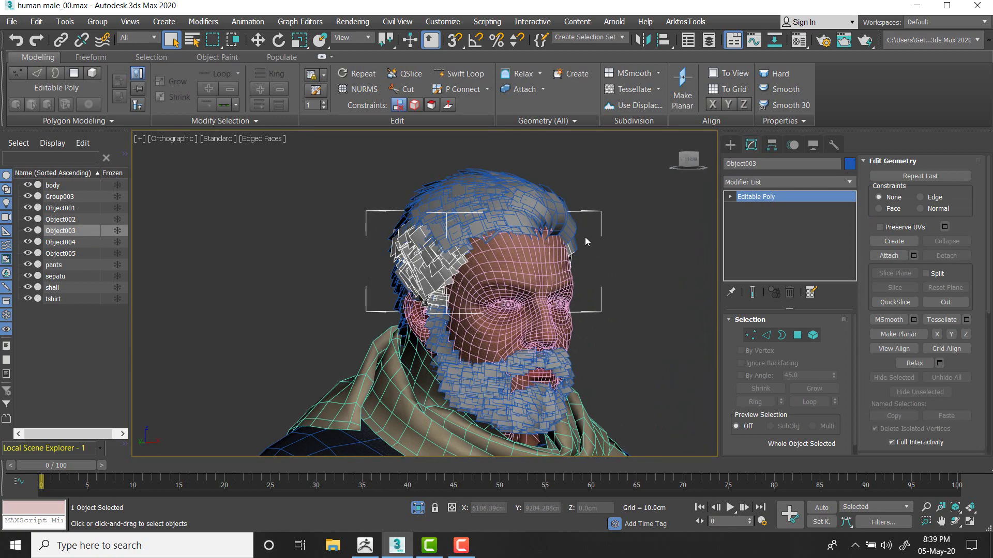
pyautogui.scroll(2, 585, 237)
pyautogui.scroll(-2, 585, 237)
pyautogui.moveTo(586, 238); pyautogui.dragTo(590, 217, button='middle')
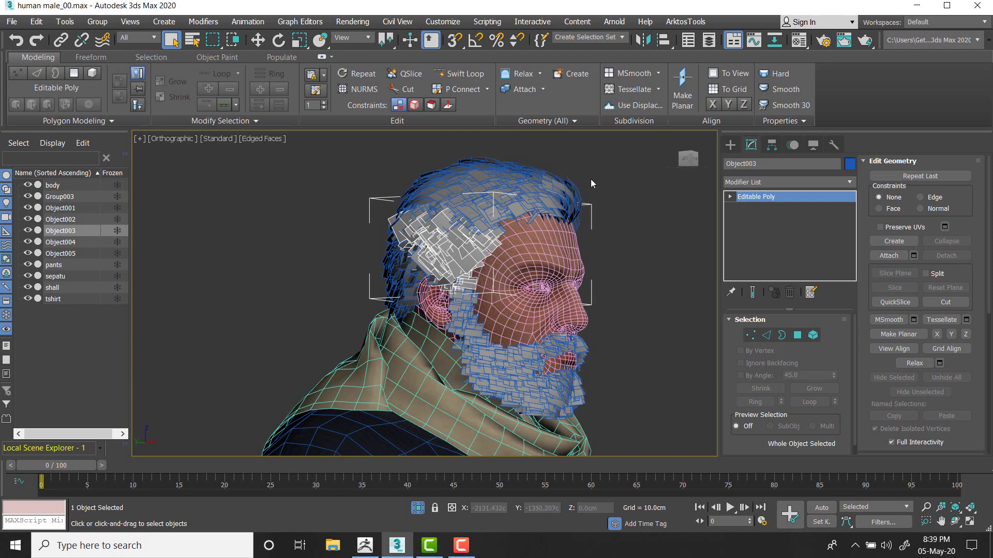
pyautogui.keyDown('alt'); pyautogui.moveTo(606, 189); pyautogui.dragTo(597, 192, button='middle'); pyautogui.keyUp('alt')
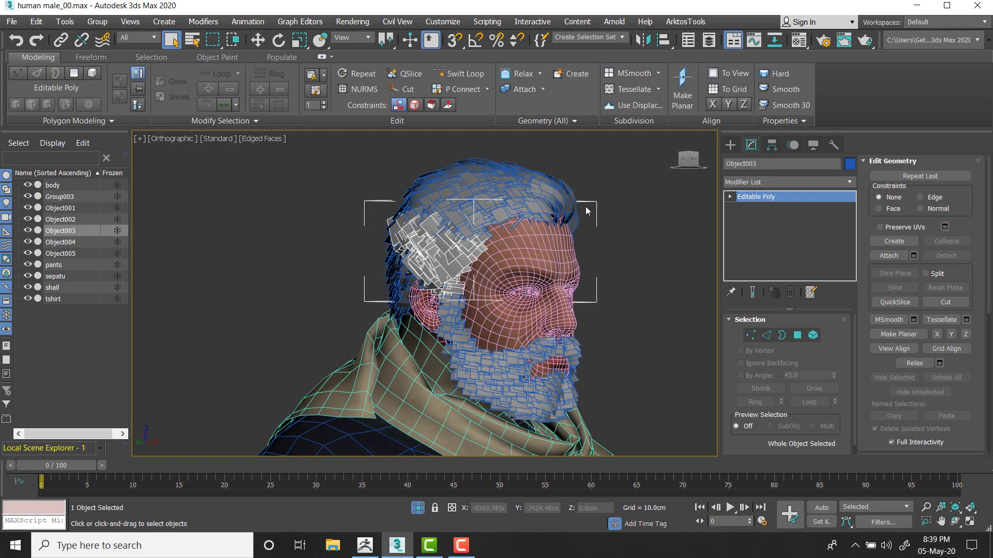
pyautogui.scroll(-2, 585, 207)
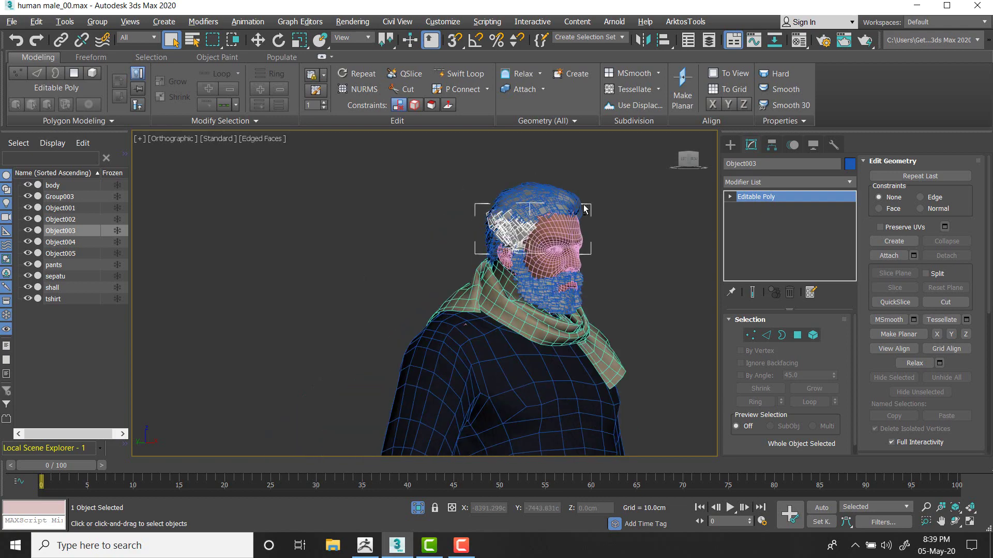
pyautogui.keyDown('alt'); pyautogui.moveTo(586, 207); pyautogui.dragTo(619, 210, button='middle'); pyautogui.keyUp('alt')
pyautogui.scroll(1, 580, 208)
pyautogui.click(619, 210)
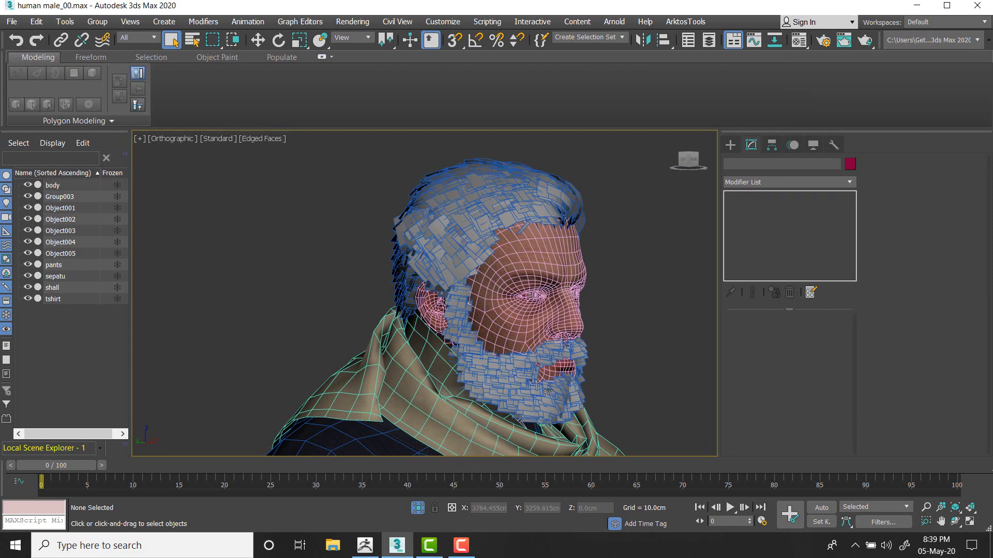
# - Select the beard object Object001, apply an Unwrap UVW modifier and open its UV editor
pyautogui.click(516, 390)
pyautogui.moveTo(610, 241); pyautogui.dragTo(593, 239, button='middle')
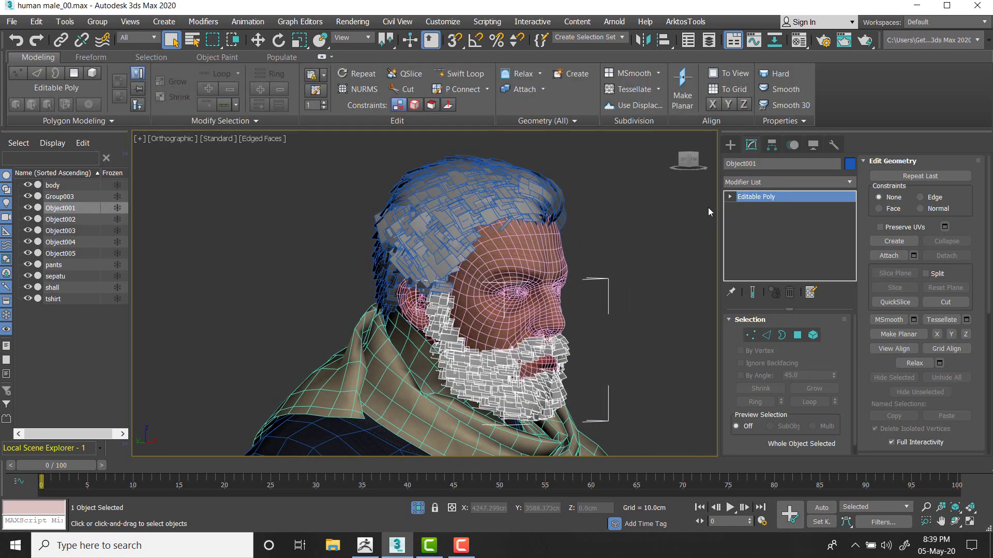
pyautogui.keyDown('alt'); pyautogui.moveTo(594, 204); pyautogui.dragTo(583, 201, button='middle'); pyautogui.keyUp('alt')
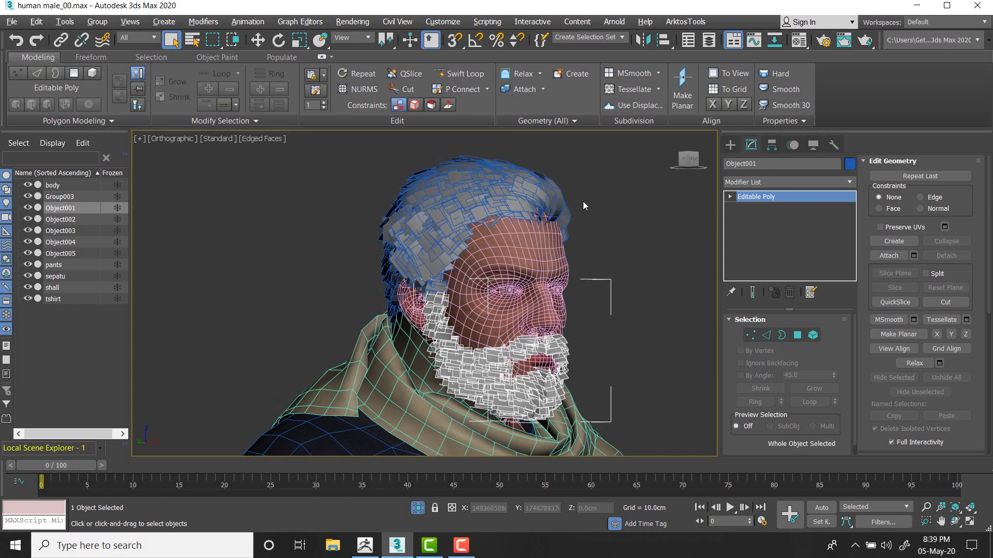
pyautogui.click(758, 177)
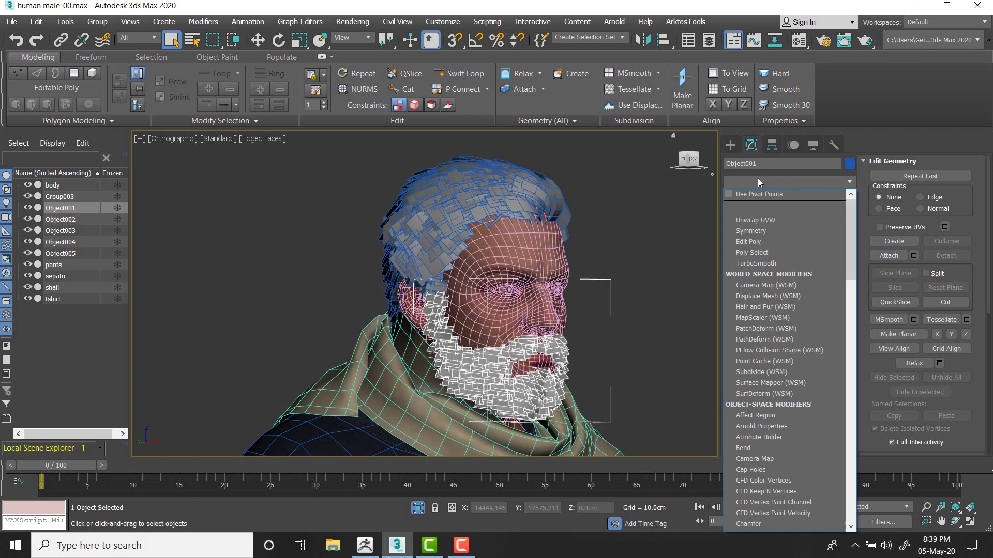
pyautogui.click(758, 219)
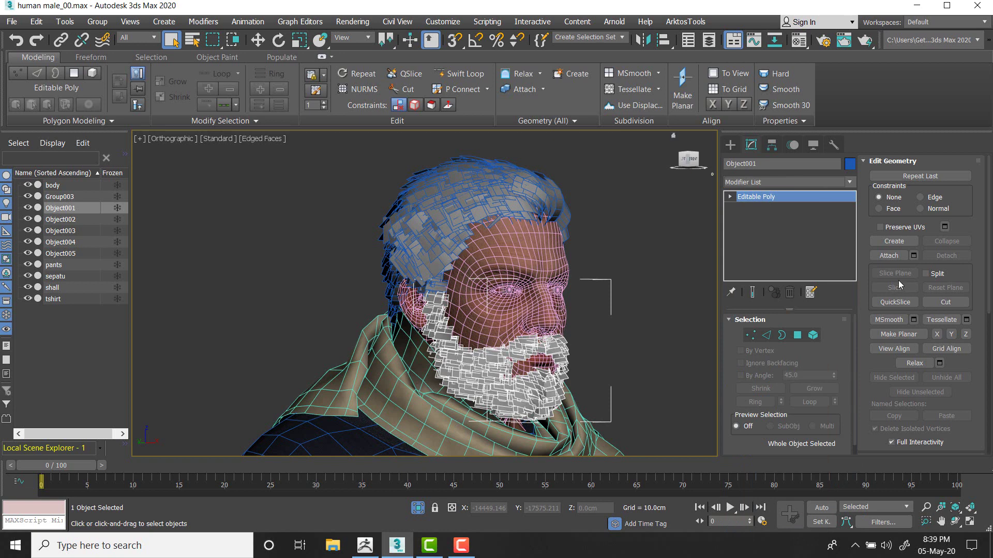
pyautogui.click(931, 337)
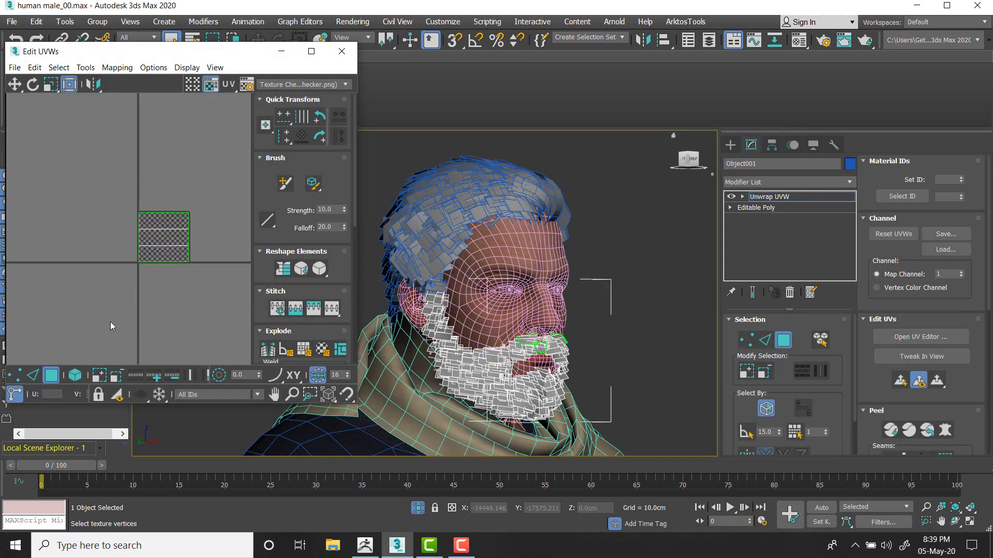
# - Select all the beard's UV faces and move them up and right, outside the checker tile
pyautogui.hotkey('ctrl', 'a')
pyautogui.scroll(-1, 186, 230)
pyautogui.moveTo(186, 231); pyautogui.dragTo(131, 277, button='middle')
pyautogui.moveTo(130, 277); pyautogui.dragTo(218, 174)
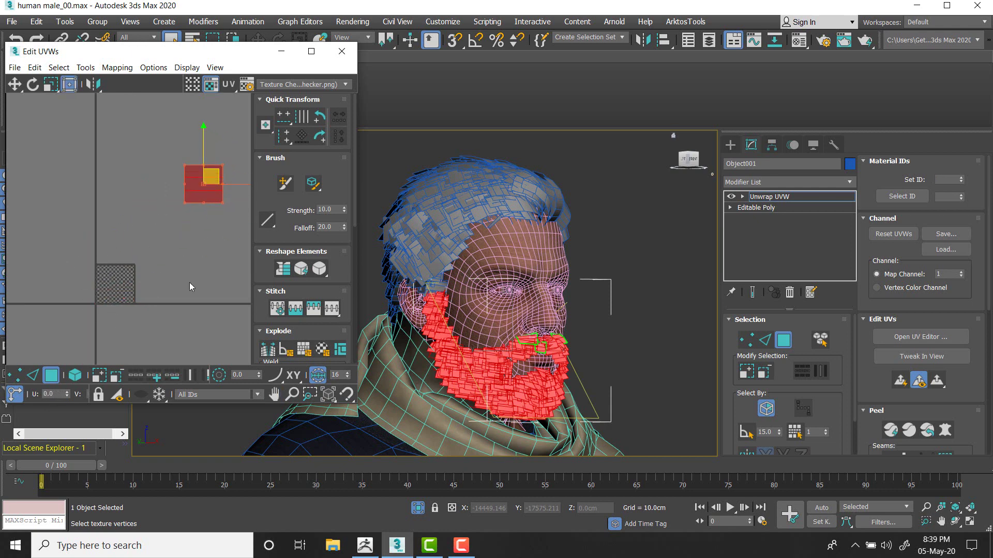
# - Collapse the whole modifier stack of Object001 into the Editable Poly and deselect the beard
pyautogui.rightClick(768, 196)
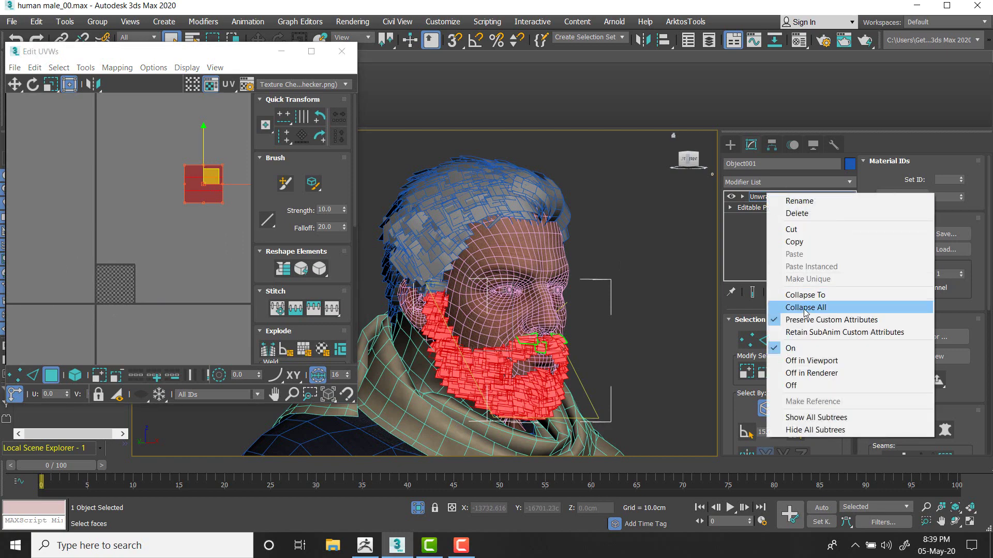
pyautogui.click(804, 308)
pyautogui.hotkey('ctrl', 'd')
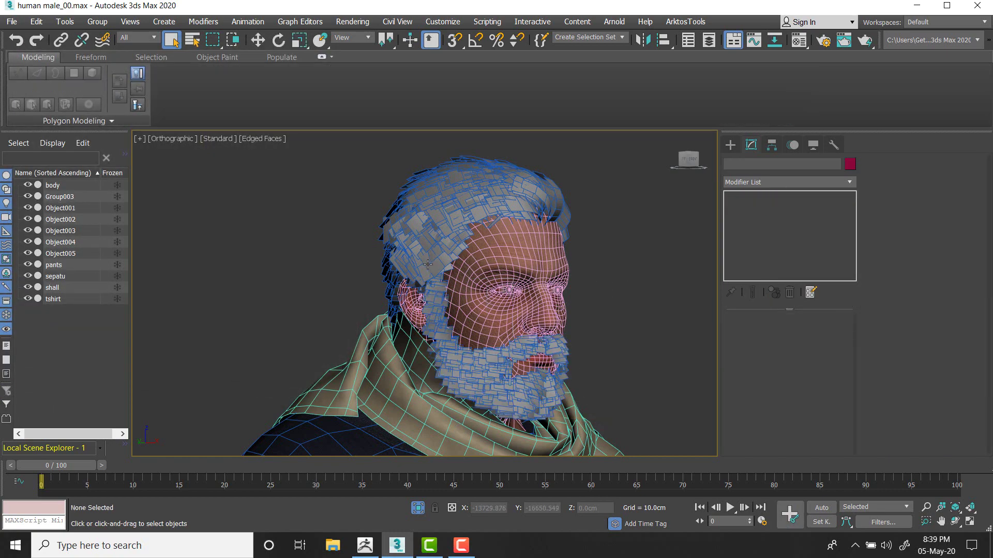
# - Select the back hair object Object002, apply an Unwrap UVW modifier and open its UV editor
pyautogui.keyDown('alt'); pyautogui.moveTo(427, 264); pyautogui.dragTo(437, 278, button='middle'); pyautogui.keyUp('alt')
pyautogui.scroll(10, 453, 265)
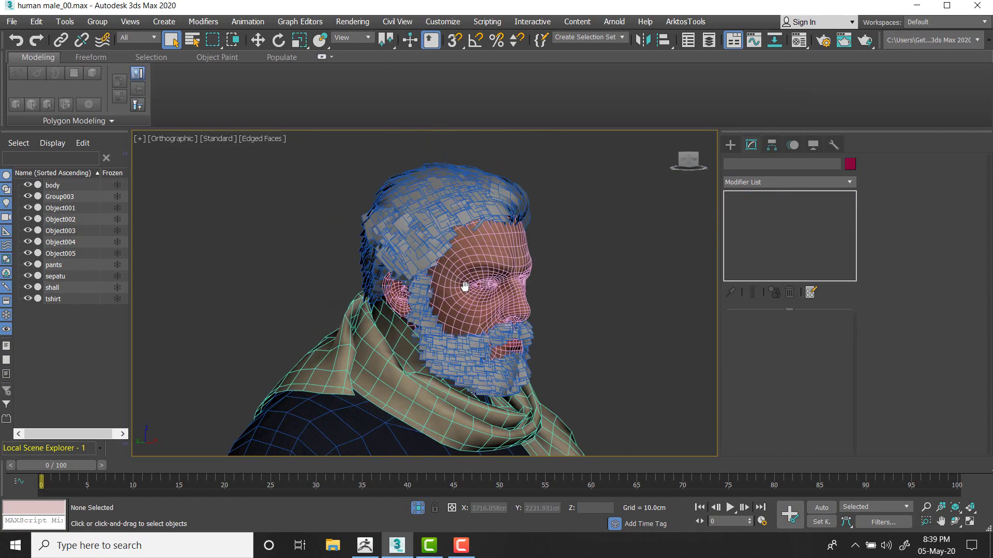
pyautogui.keyDown('alt'); pyautogui.moveTo(403, 255); pyautogui.dragTo(414, 275, button='middle'); pyautogui.keyUp('alt')
pyautogui.press('z')
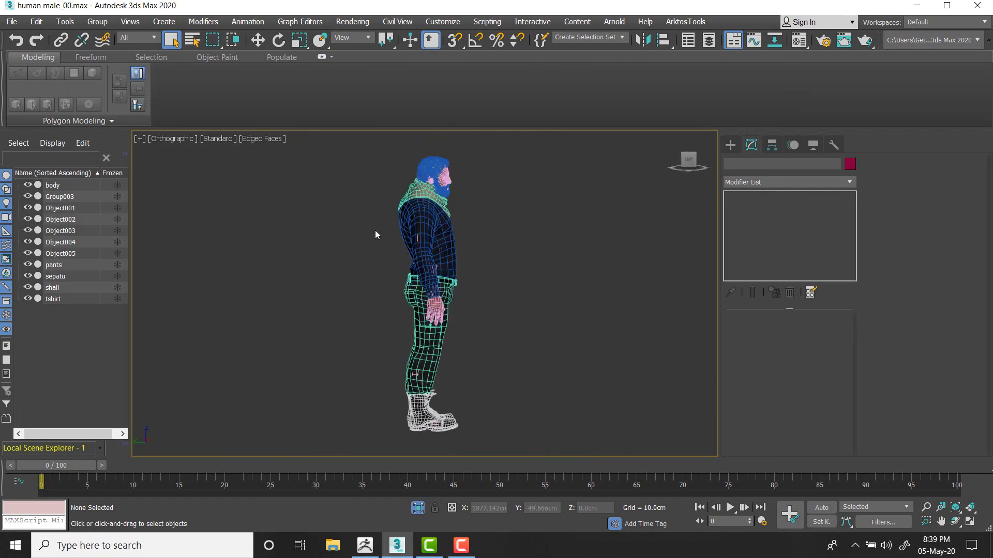
pyautogui.scroll(5, 375, 230)
pyautogui.moveTo(374, 230); pyautogui.dragTo(385, 359, button='middle')
pyautogui.scroll(4, 497, 309)
pyautogui.click(497, 309)
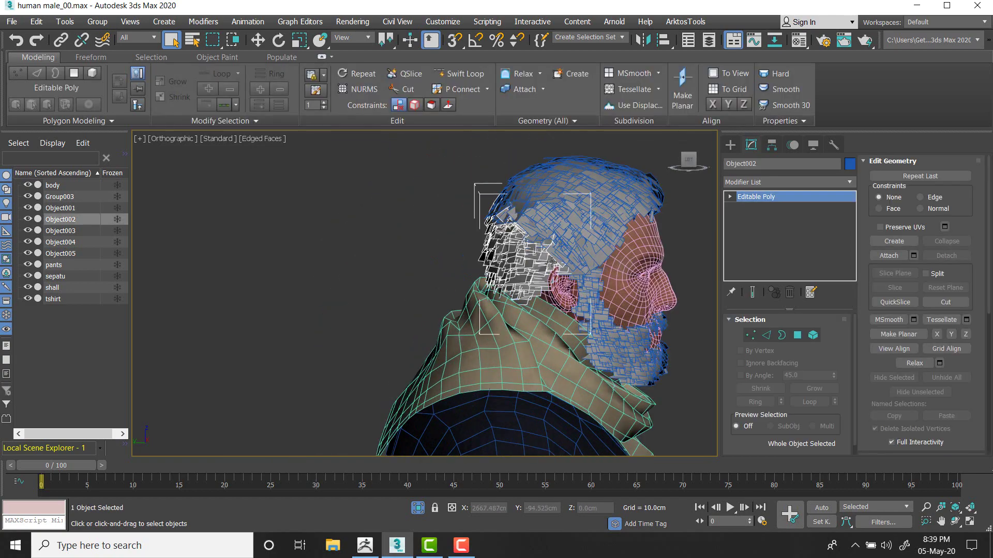
pyautogui.press('z')
pyautogui.click(758, 181)
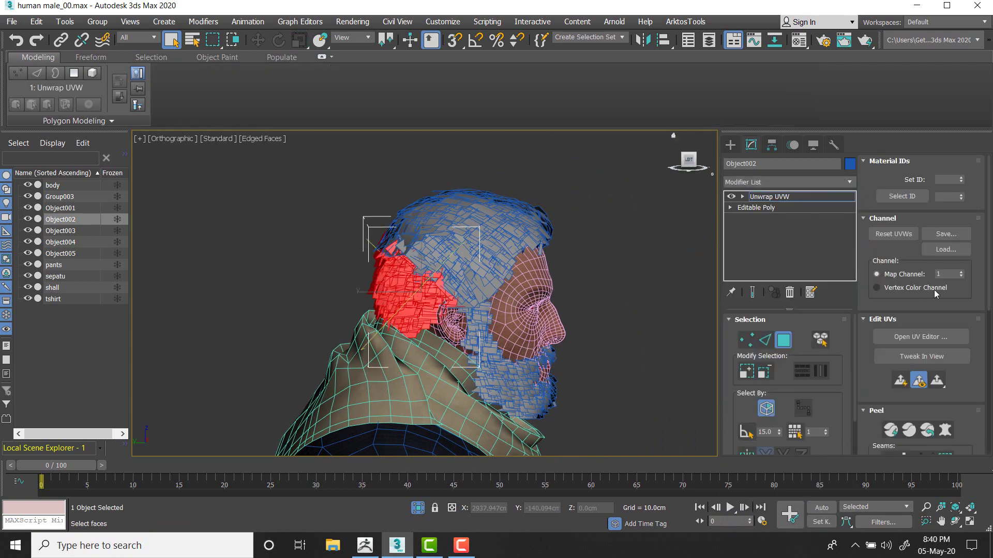
pyautogui.click(938, 337)
# - Move all of Object002's UV faces to the lower right, outside the checker tile, and collapse its whole modifier stack
pyautogui.moveTo(189, 231); pyautogui.dragTo(120, 254, button='middle')
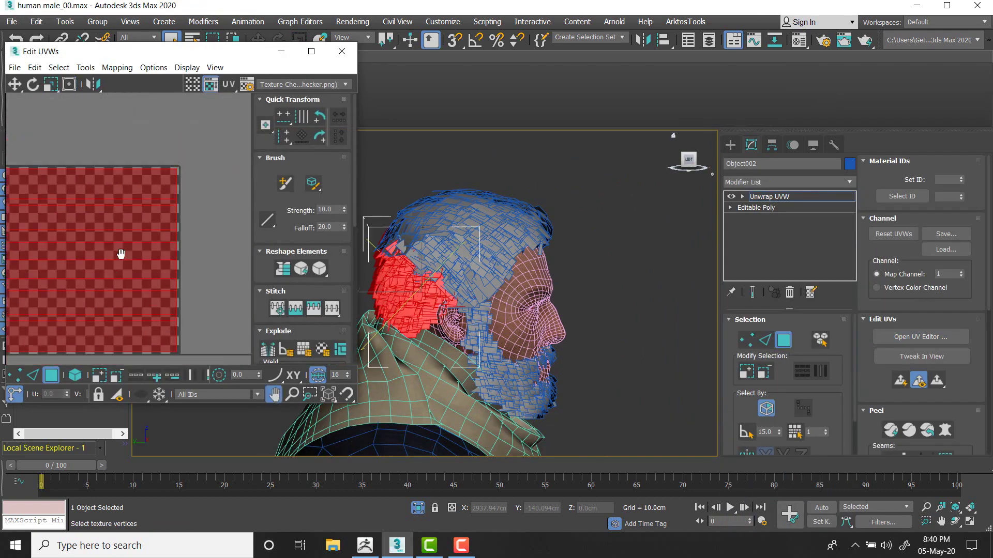
pyautogui.scroll(-5, 120, 250)
pyautogui.moveTo(123, 247); pyautogui.dragTo(212, 314)
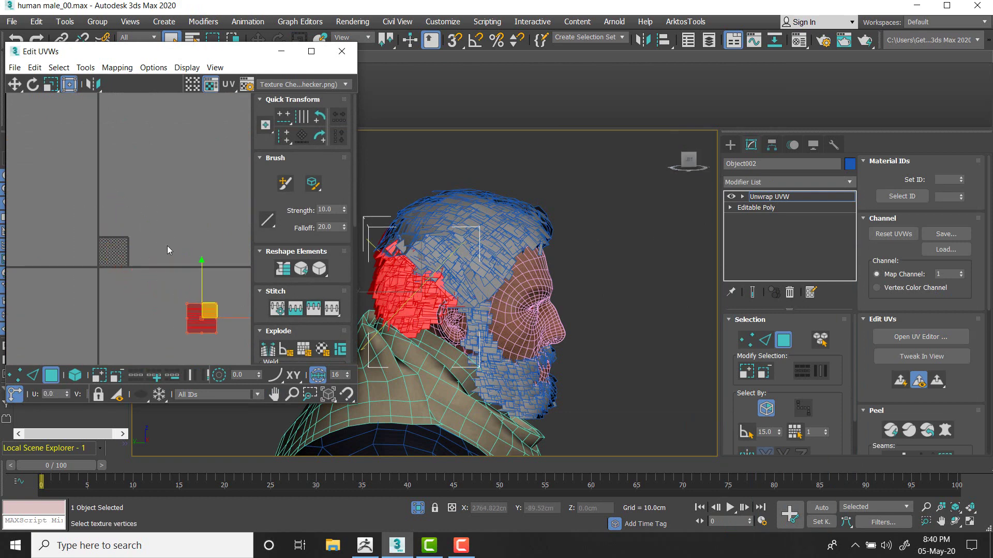
pyautogui.rightClick(777, 202)
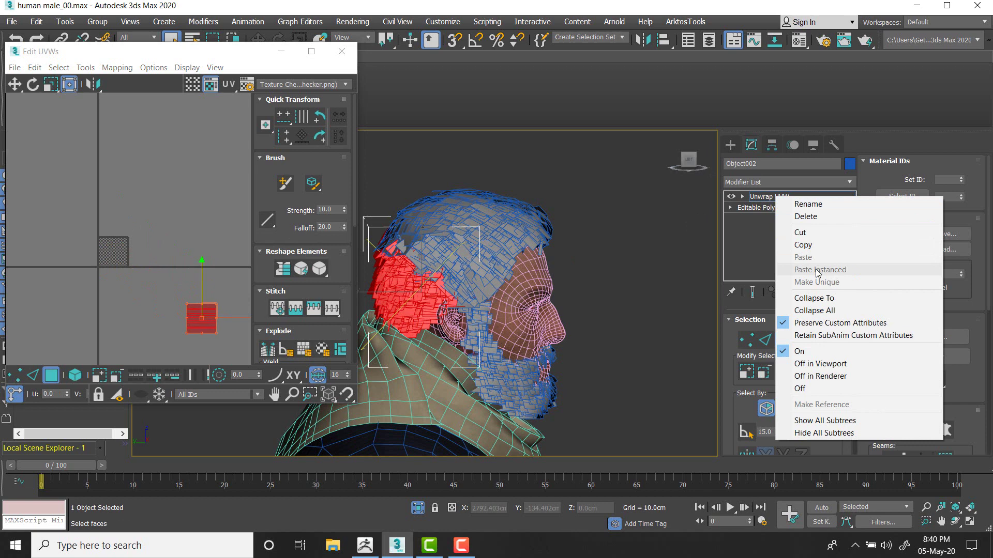
pyautogui.click(827, 308)
# - Select the side hair object Object003, apply an Unwrap UVW modifier and open its UV editor
pyautogui.click(436, 255)
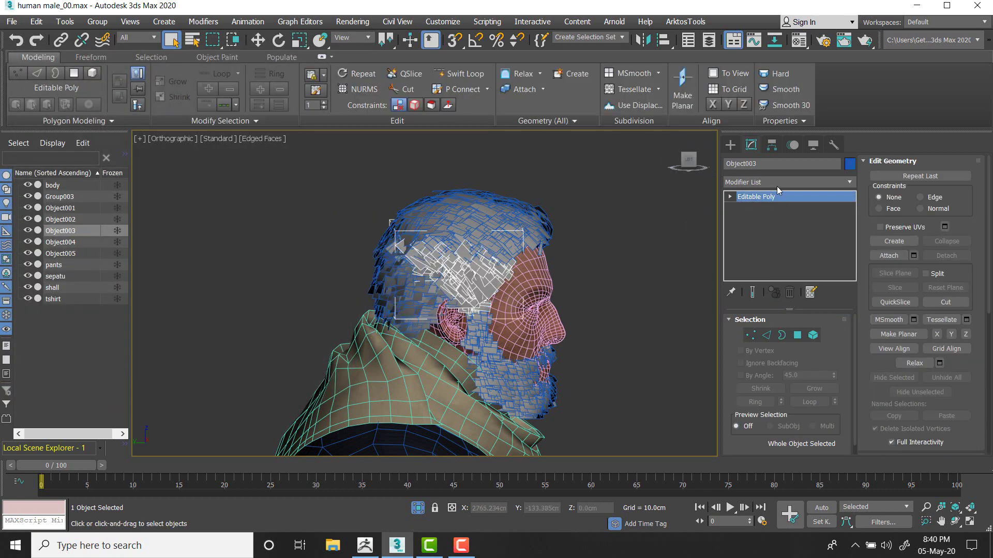
pyautogui.click(775, 182)
pyautogui.click(755, 219)
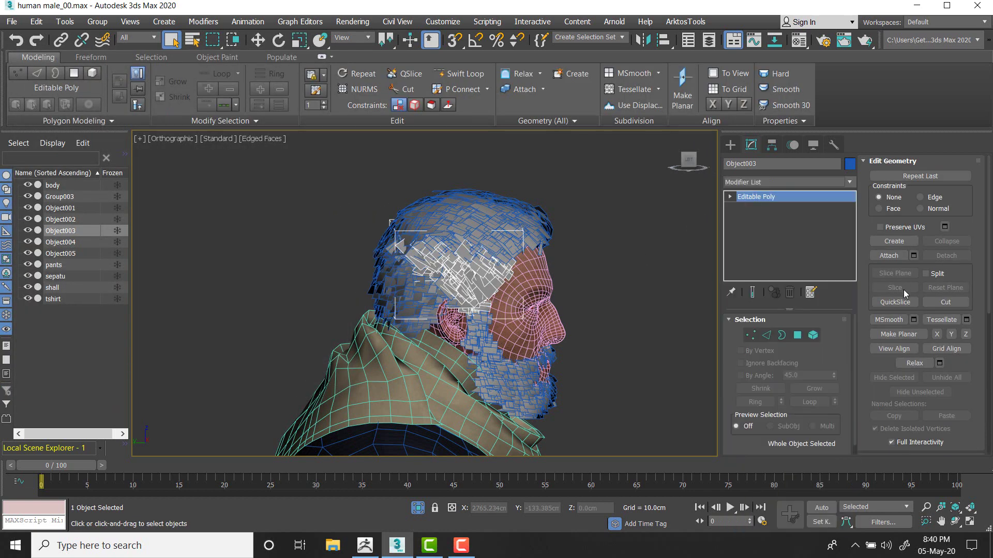
pyautogui.click(922, 335)
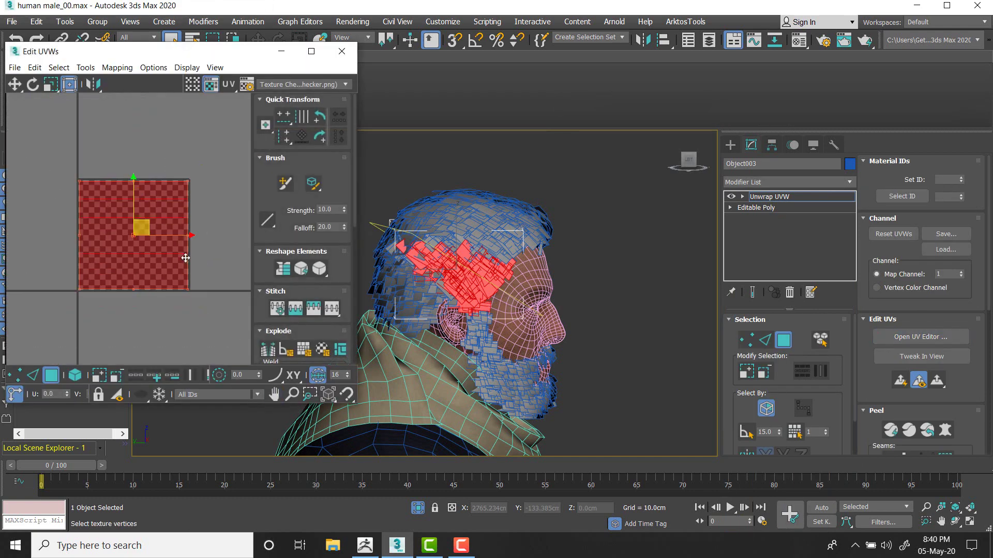
# - Move all of Object003's UV faces to the left of the checker tile and collapse its whole modifier stack
pyautogui.scroll(-3, 204, 249)
pyautogui.moveTo(208, 247); pyautogui.dragTo(70, 236)
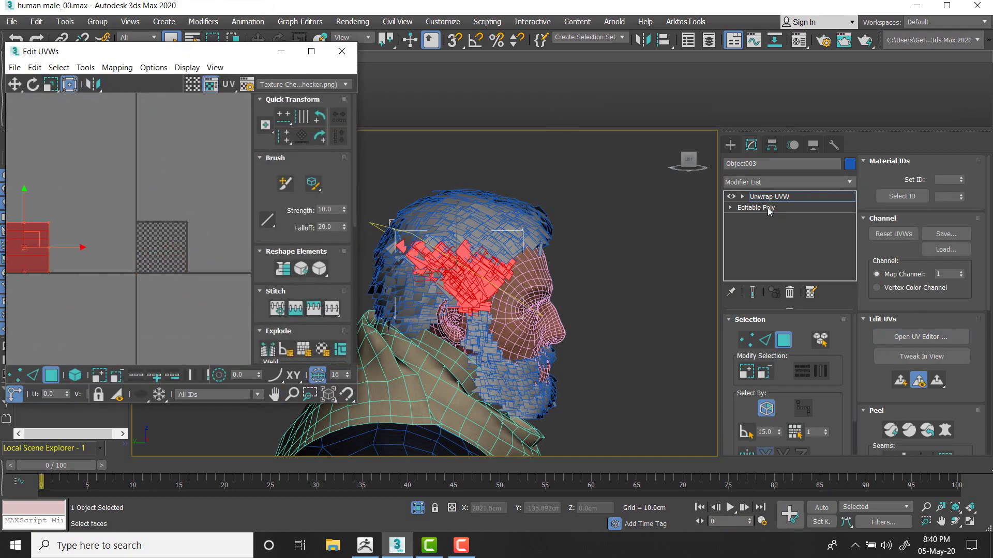
pyautogui.rightClick(786, 200)
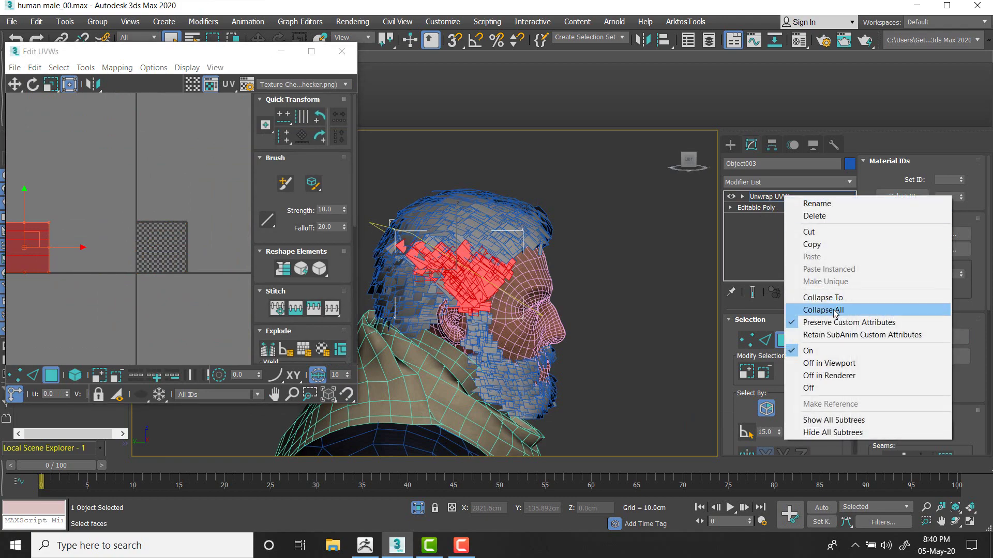
pyautogui.click(816, 310)
# - Select the beard card object Object001 and attach the hair pieces Group003 and Object003 to it
pyautogui.keyDown('alt'); pyautogui.moveTo(540, 232); pyautogui.dragTo(492, 234, button='middle'); pyautogui.keyUp('alt')
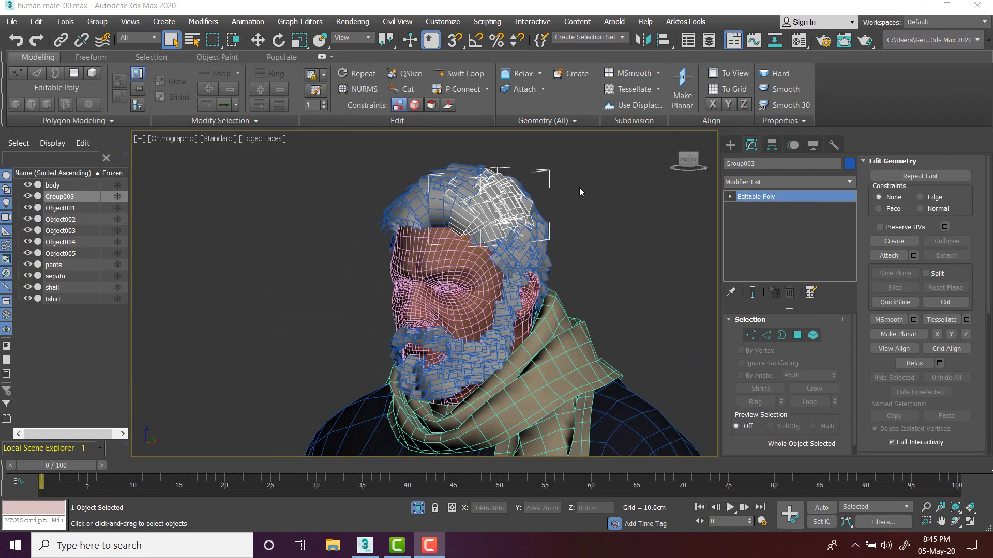
pyautogui.keyDown('alt'); pyautogui.moveTo(579, 188); pyautogui.dragTo(543, 182, button='middle'); pyautogui.keyUp('alt')
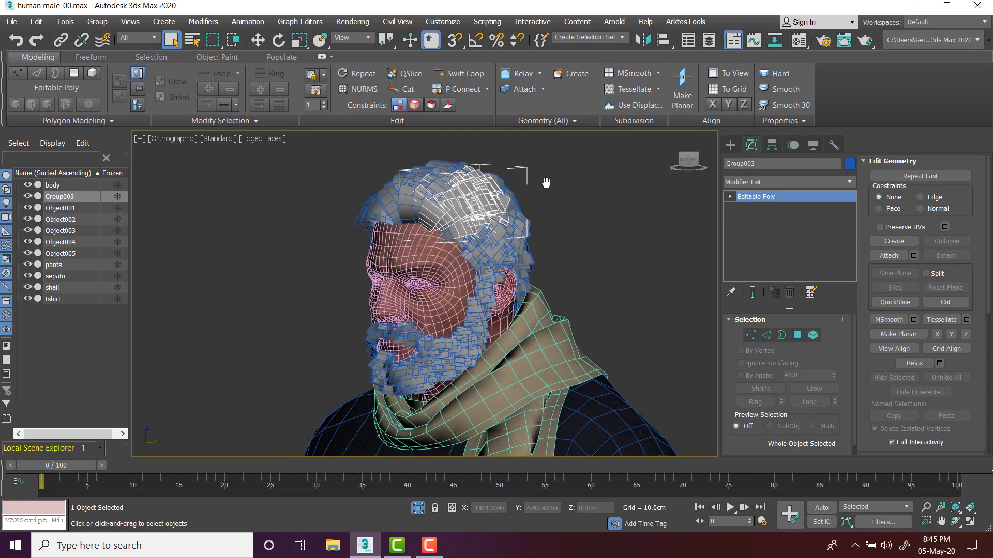
pyautogui.click(563, 188)
pyautogui.click(472, 338)
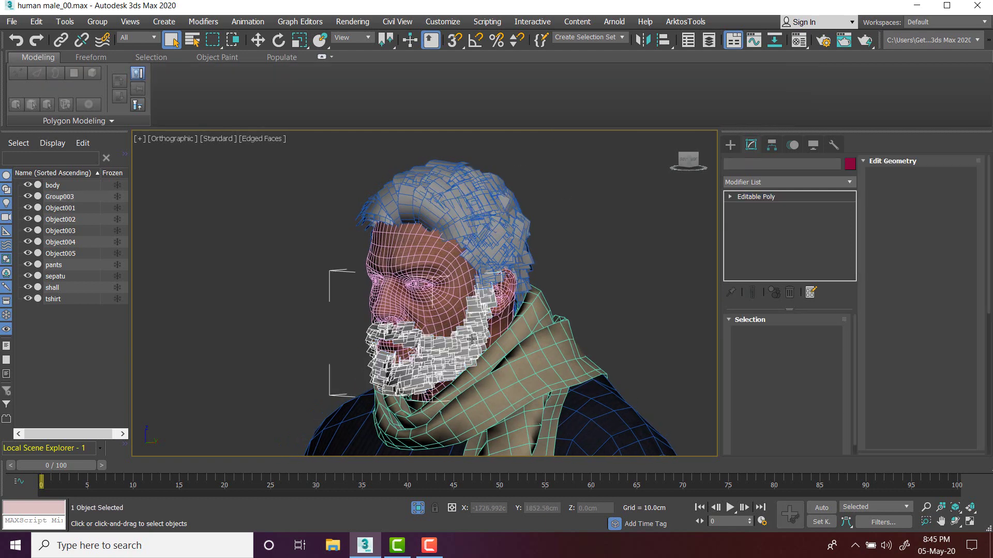
pyautogui.rightClick(413, 282)
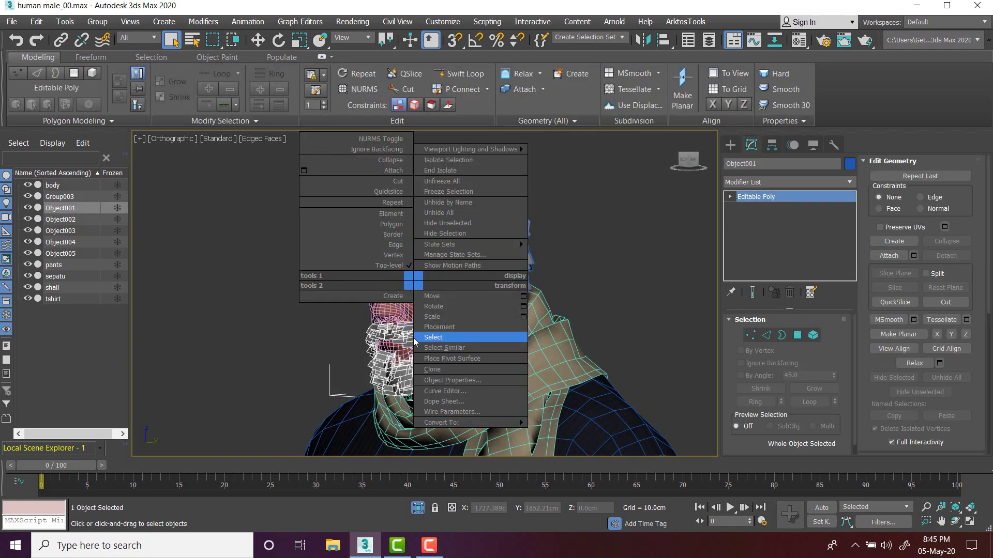
pyautogui.click(402, 171)
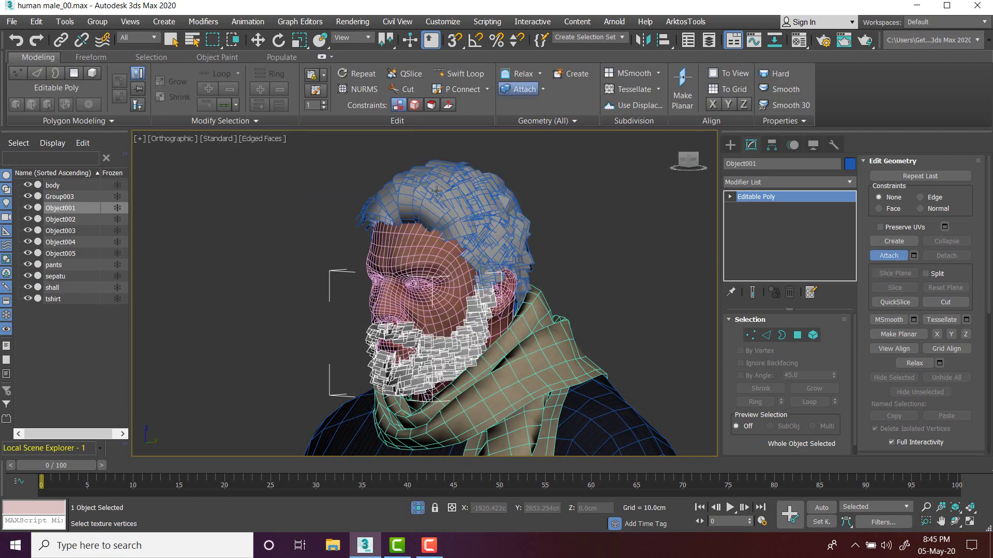
pyautogui.click(426, 191)
pyautogui.click(489, 230)
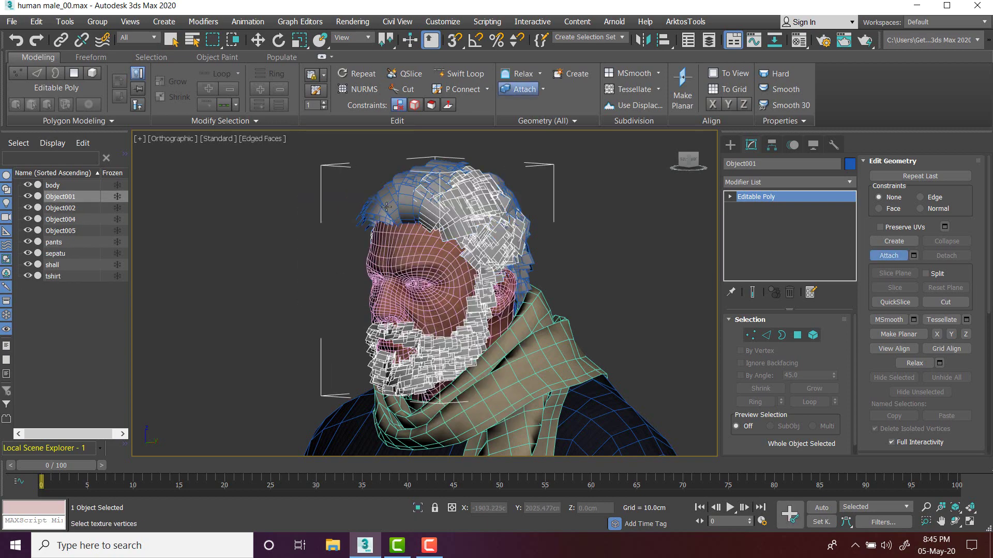
# - Attach the remaining hair pieces Object004, Object005 and Object002 to Object001 and end the Attach command
pyautogui.click(398, 201)
pyautogui.keyDown('alt'); pyautogui.moveTo(398, 206); pyautogui.dragTo(565, 211, button='middle'); pyautogui.keyUp('alt')
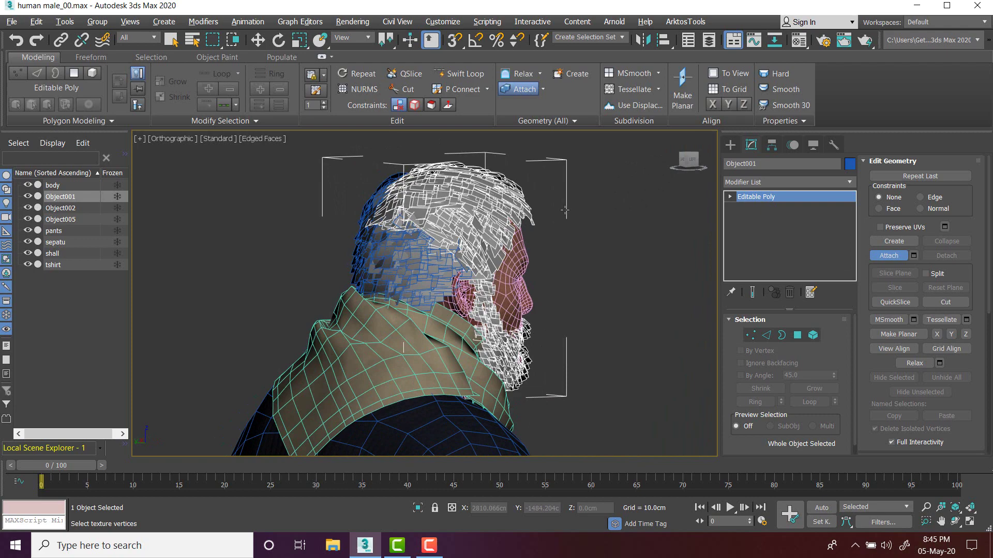
pyautogui.click(450, 266)
pyautogui.keyDown('alt'); pyautogui.moveTo(409, 258); pyautogui.dragTo(596, 234, button='middle'); pyautogui.keyUp('alt')
pyautogui.click(489, 198)
pyautogui.rightClick(596, 234)
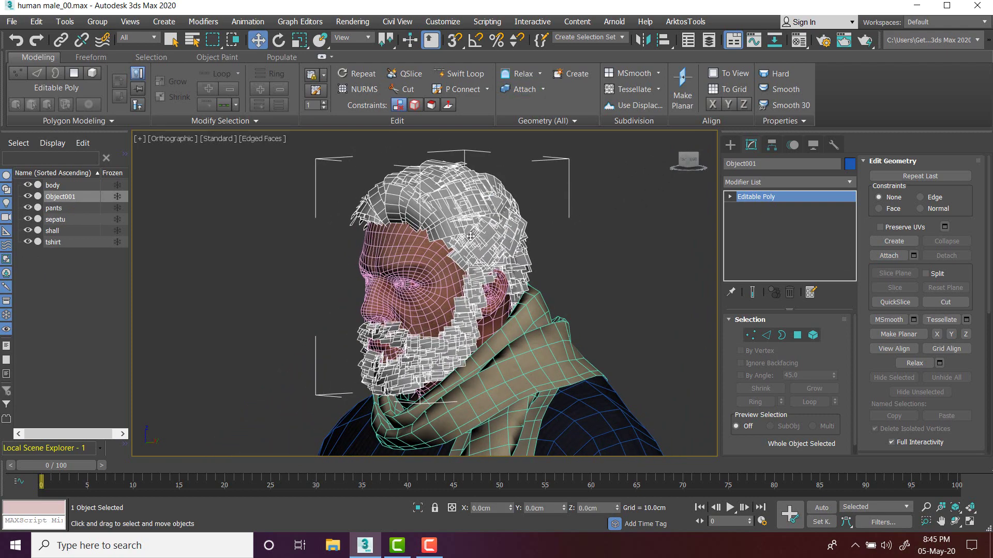
# - Reselect the combined hair and beard object Object001, apply an Unwrap UVW modifier and open its UV editor
pyautogui.scroll(-4, 238, 287)
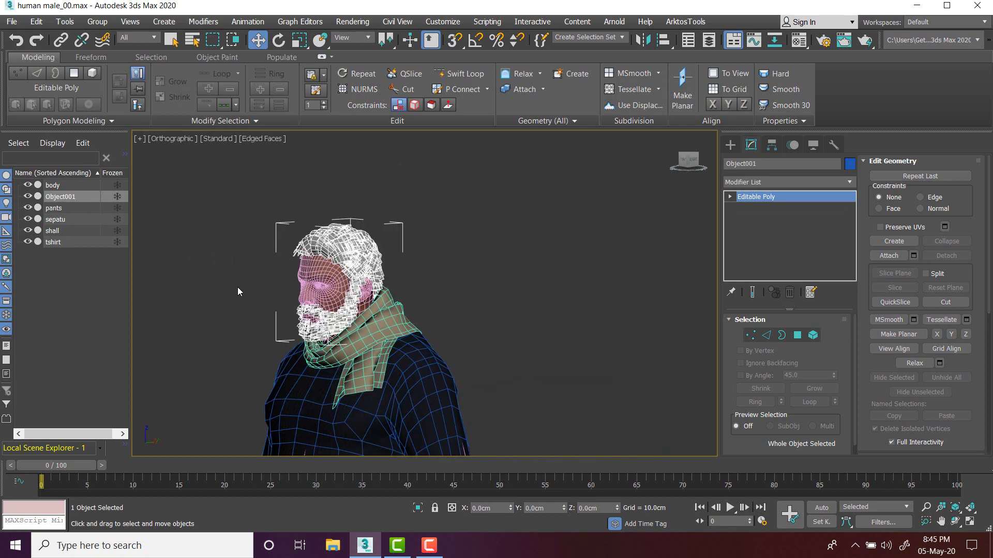
pyautogui.scroll(6, 316, 282)
pyautogui.click(581, 225)
pyautogui.click(462, 213)
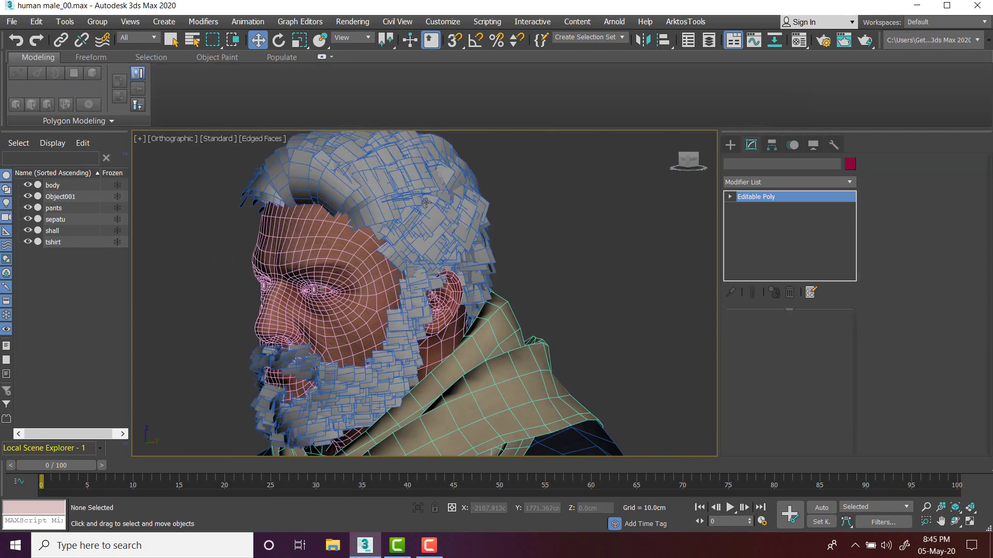
pyautogui.scroll(-3, 453, 240)
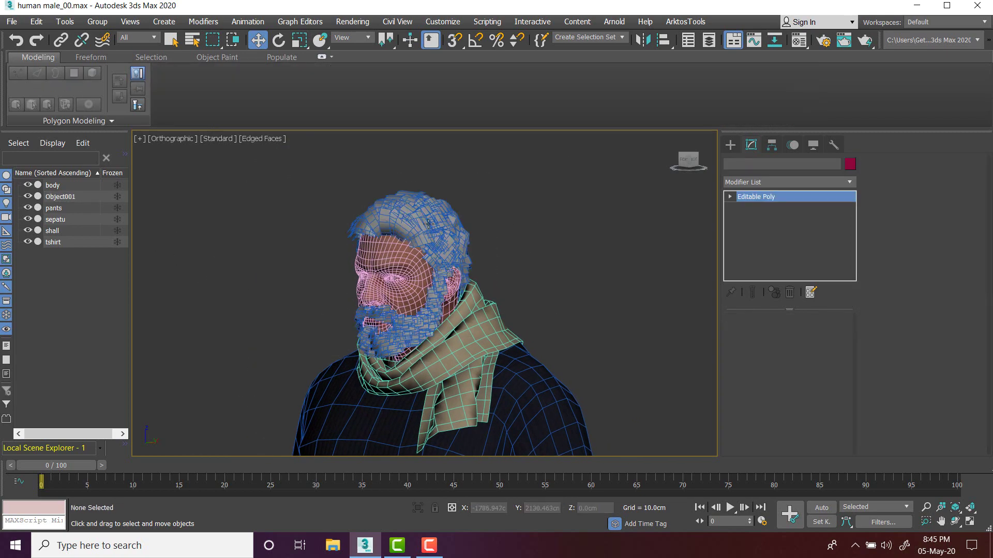
pyautogui.click(761, 181)
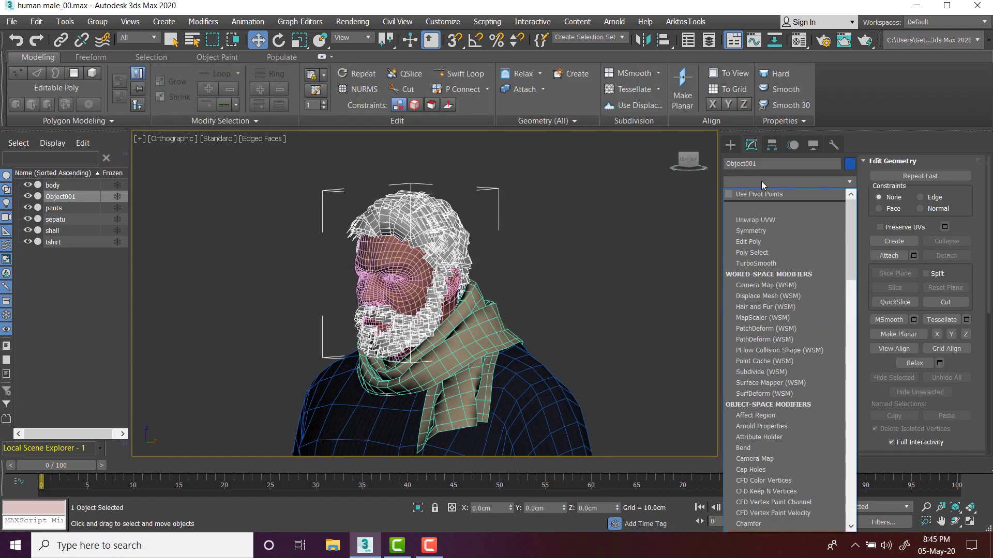
pyautogui.click(756, 220)
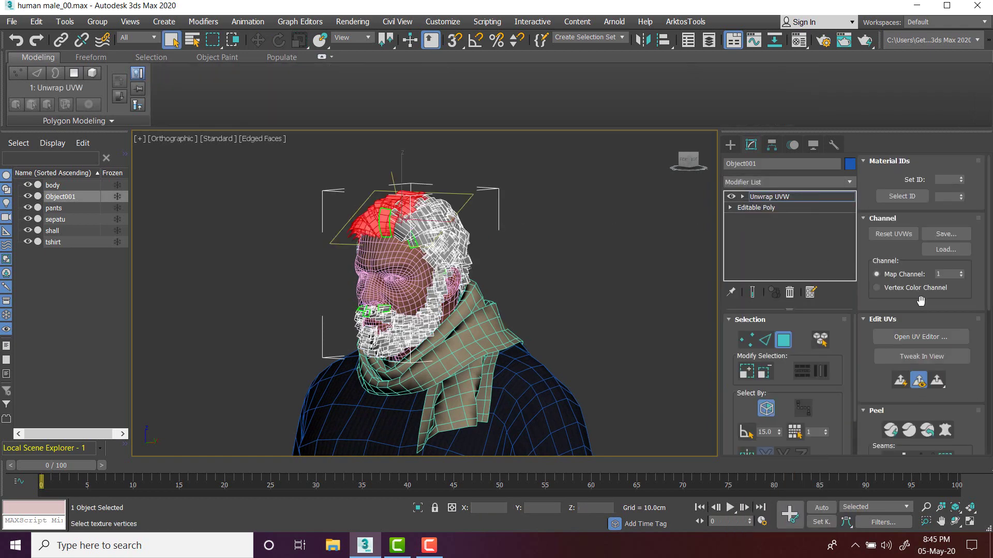
pyautogui.click(930, 337)
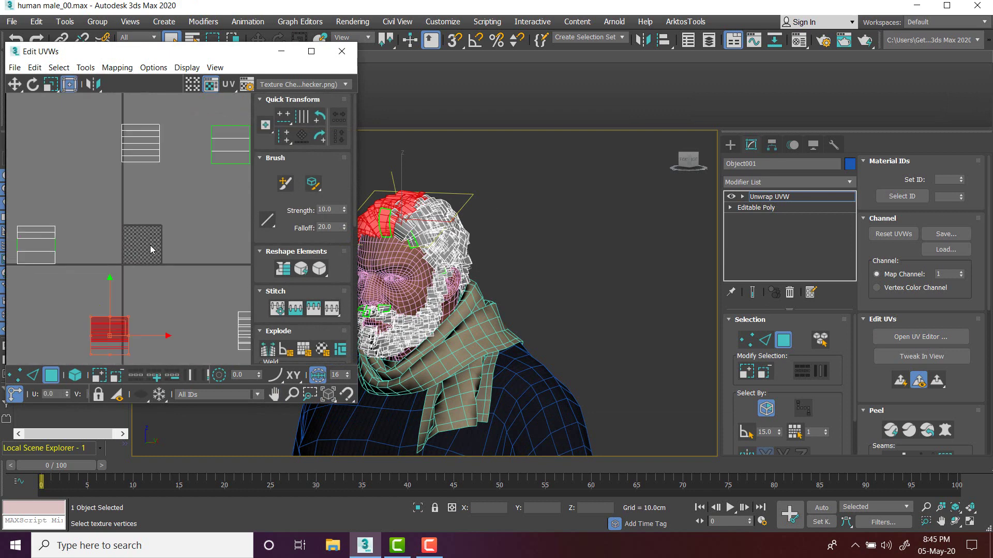
# - Move the back hair's UV cluster close to the right side of the checker tile, level with its bottom edge
pyautogui.scroll(2, 151, 250)
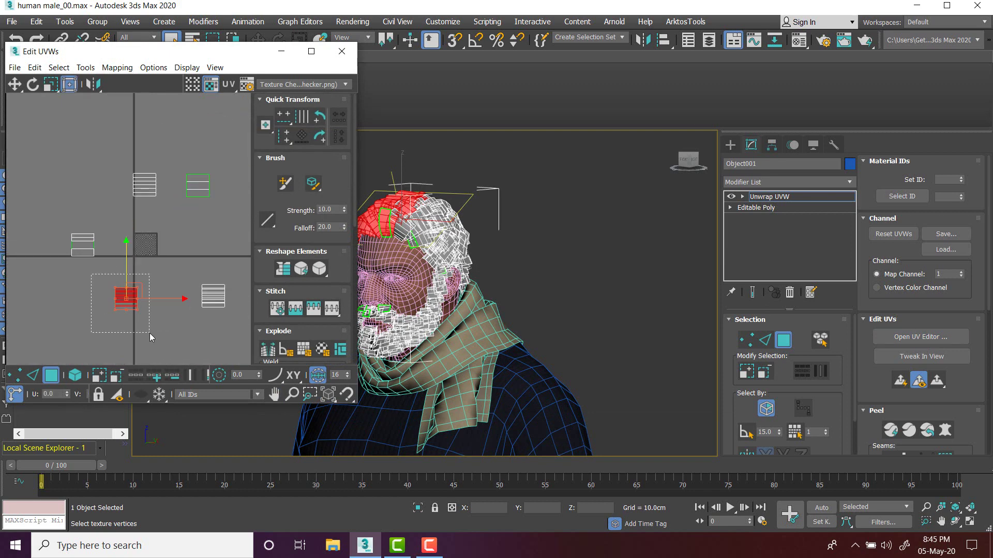
pyautogui.moveTo(189, 274); pyautogui.dragTo(240, 319)
pyautogui.moveTo(227, 300); pyautogui.dragTo(209, 298, button='middle')
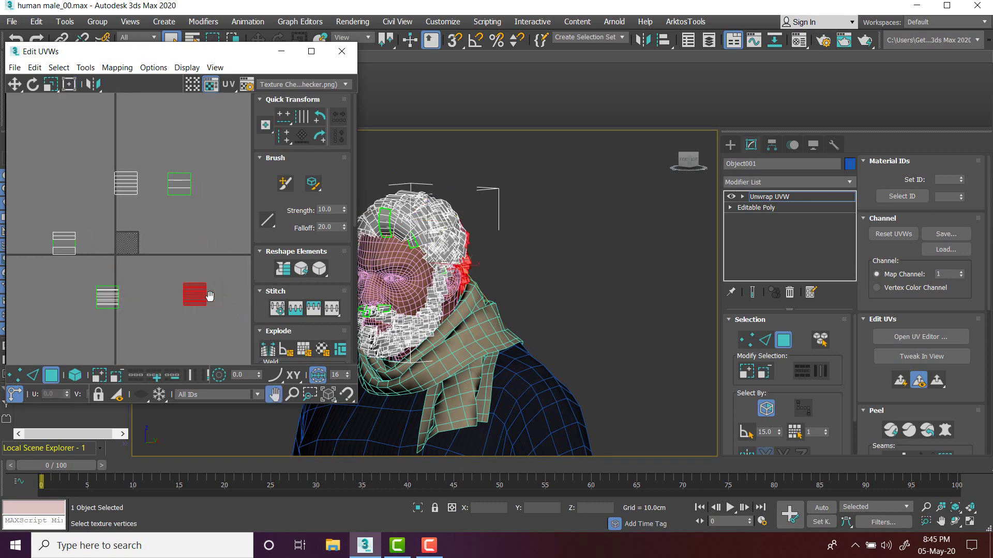
pyautogui.moveTo(209, 289); pyautogui.dragTo(166, 240)
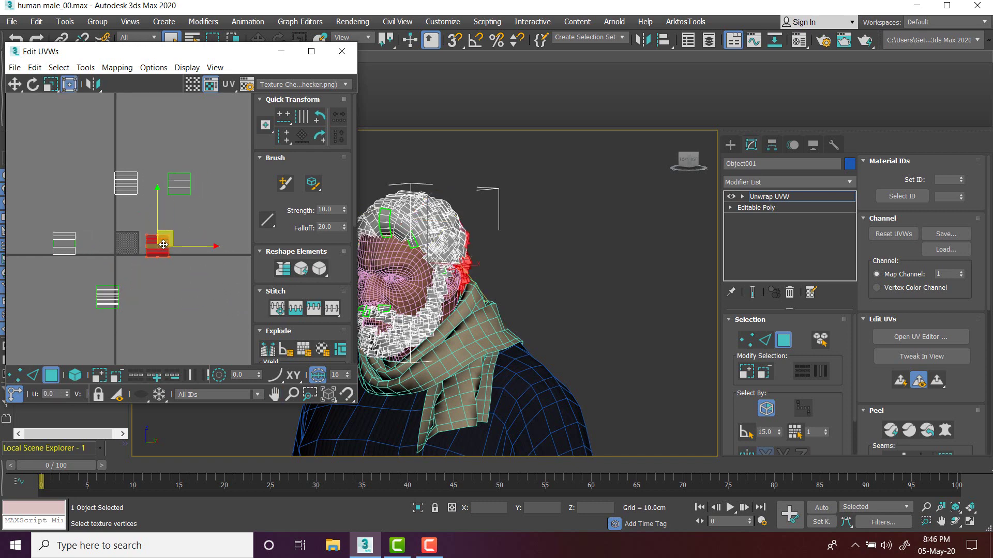
pyautogui.scroll(3, 163, 244)
pyautogui.scroll(-4, 163, 253)
pyautogui.scroll(1, 177, 257)
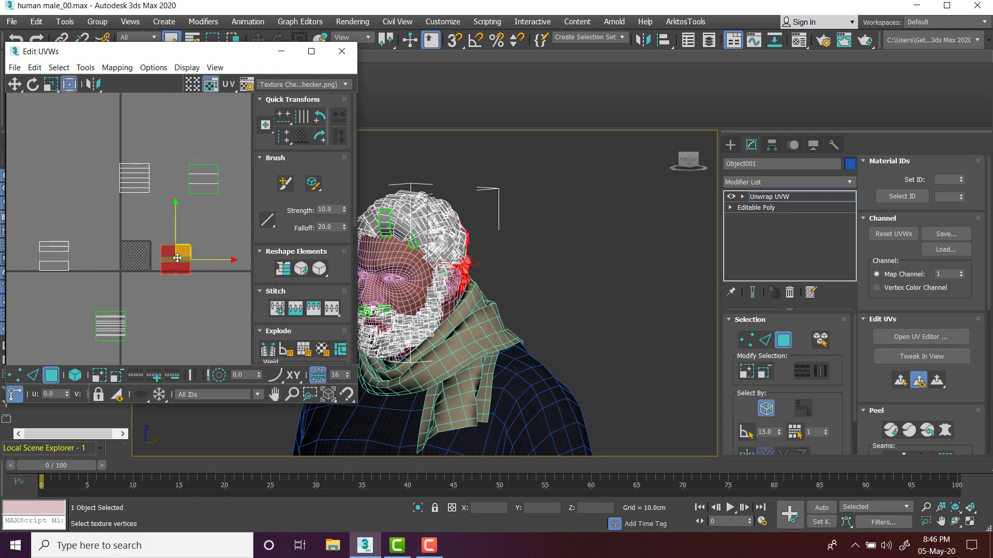
pyautogui.moveTo(178, 258); pyautogui.dragTo(182, 255)
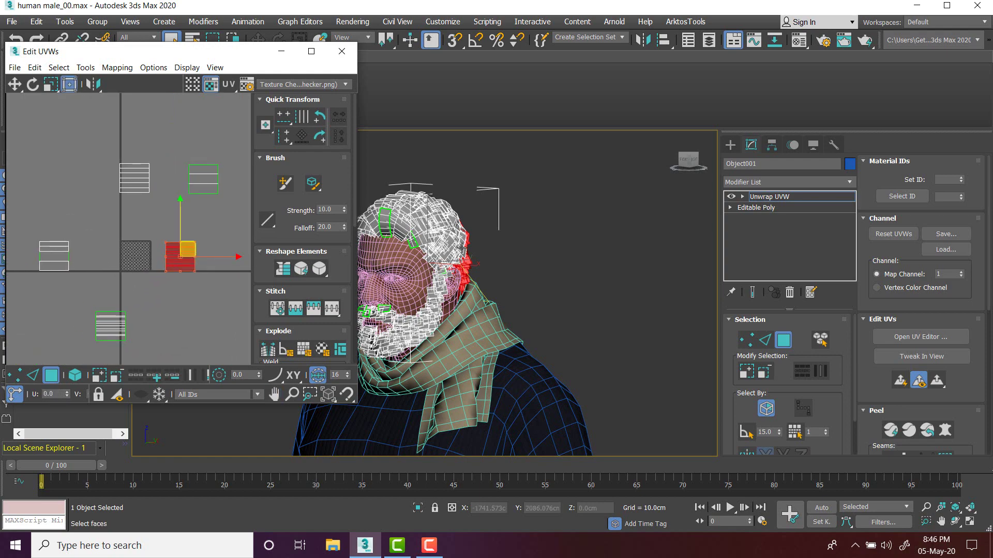
# - Examine the back hair cards, then select the UV cluster above the checker tile to identify its matching cards on the head
pyautogui.keyDown('alt'); pyautogui.moveTo(554, 264); pyautogui.dragTo(544, 225, button='middle'); pyautogui.keyUp('alt')
pyautogui.scroll(4, 480, 258)
pyautogui.scroll(-3, 536, 253)
pyautogui.scroll(-2, 189, 255)
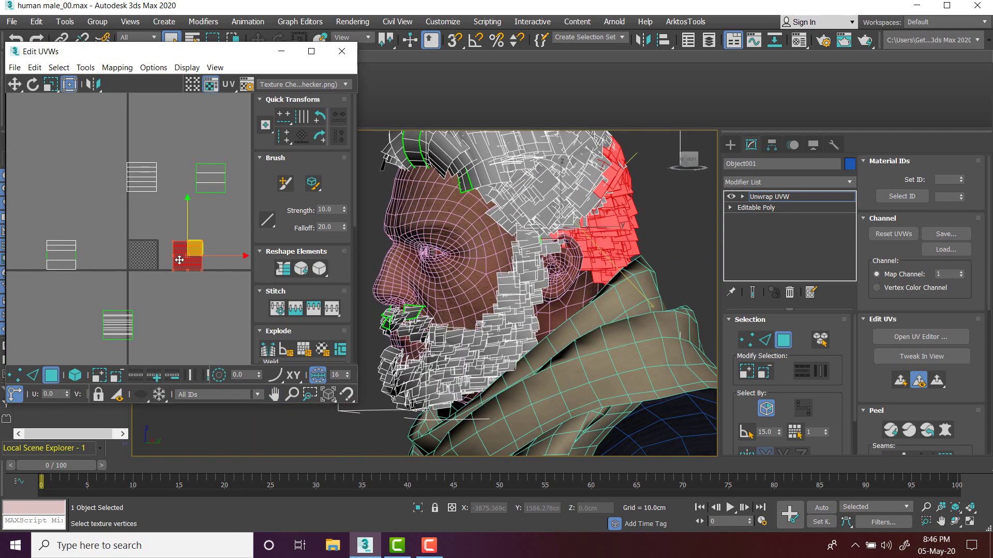
pyautogui.scroll(1, 83, 244)
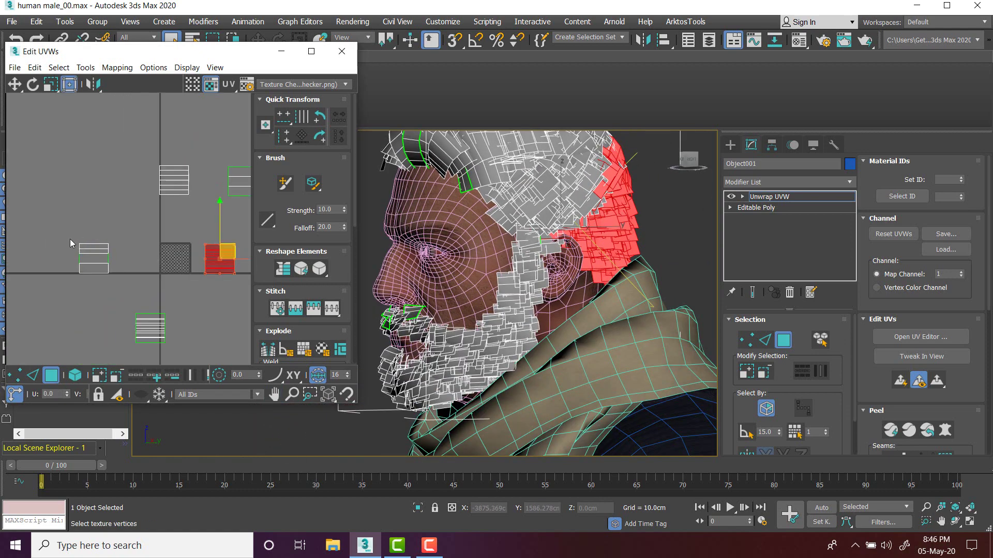
pyautogui.click(135, 162)
pyautogui.scroll(-1, 137, 177)
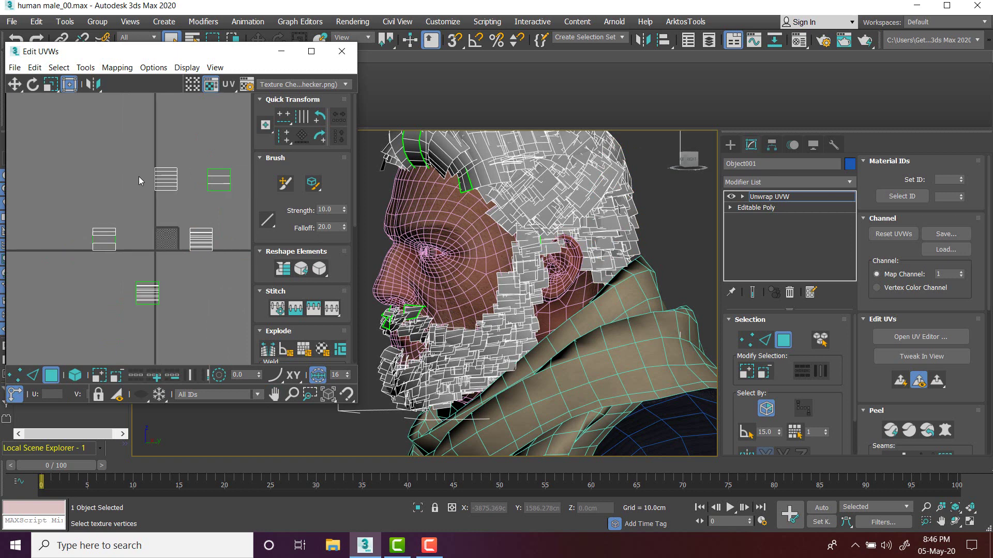
pyautogui.click(166, 181)
pyautogui.scroll(5, 162, 235)
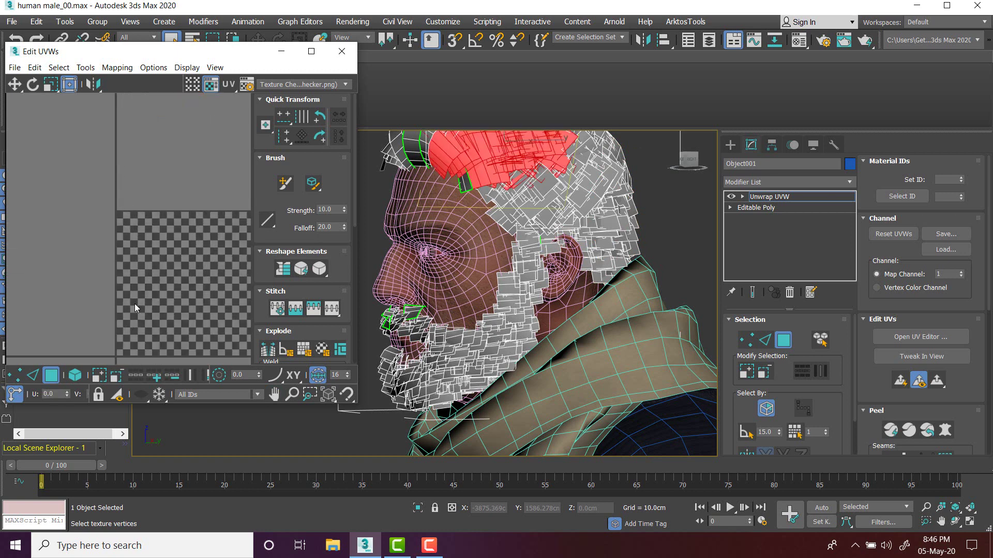
pyautogui.scroll(-3, 182, 278)
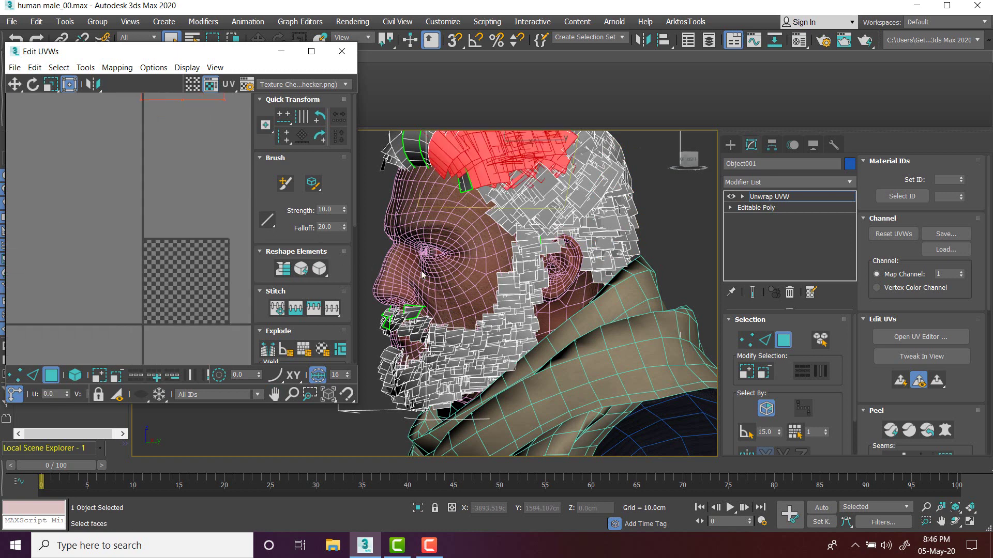
pyautogui.keyDown('alt'); pyautogui.moveTo(463, 277); pyautogui.dragTo(489, 275, button='middle'); pyautogui.keyUp('alt')
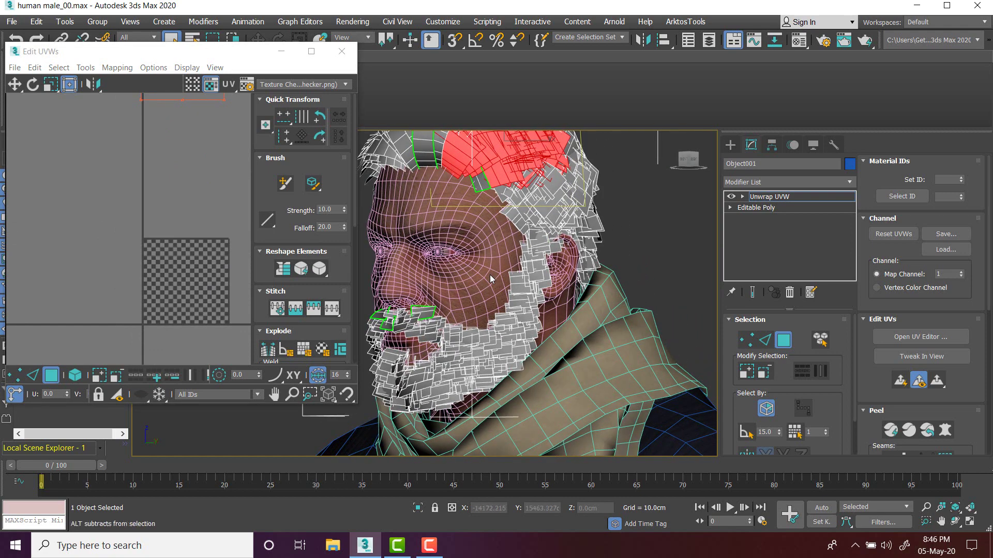
pyautogui.moveTo(212, 270); pyautogui.dragTo(205, 268, button='middle')
pyautogui.scroll(-5, 200, 269)
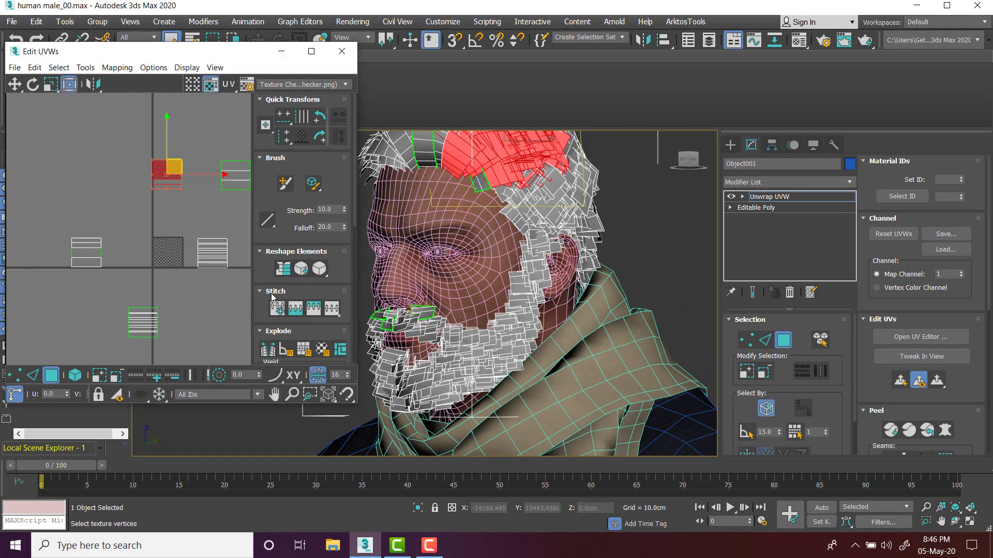
# - Select all of the beard's UV faces and move them to just above and left of the checker tile
pyautogui.click(490, 328)
pyautogui.moveTo(205, 168); pyautogui.dragTo(191, 173, button='middle')
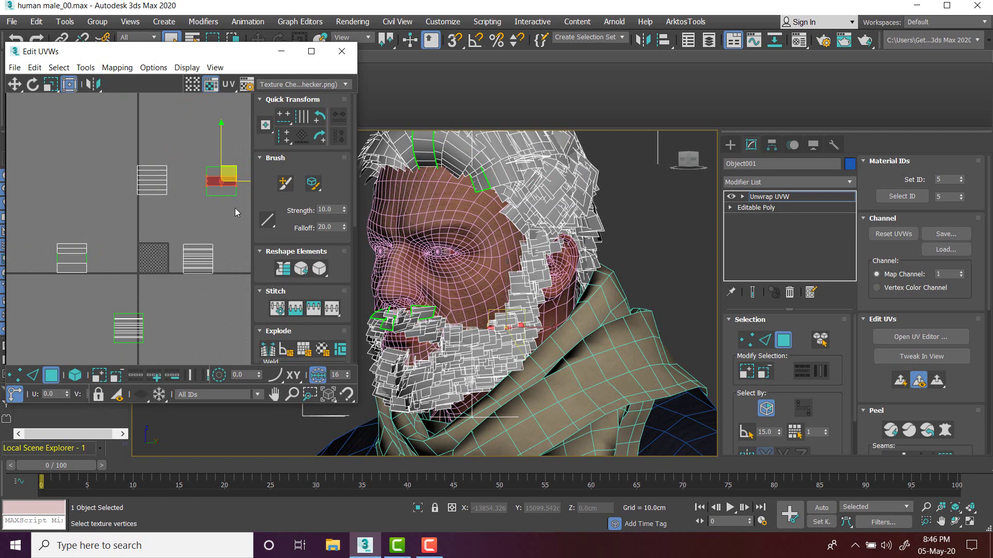
pyautogui.moveTo(235, 208); pyautogui.dragTo(245, 210)
pyautogui.moveTo(228, 176); pyautogui.dragTo(132, 228)
pyautogui.scroll(3, 132, 228)
pyautogui.scroll(2, 132, 228)
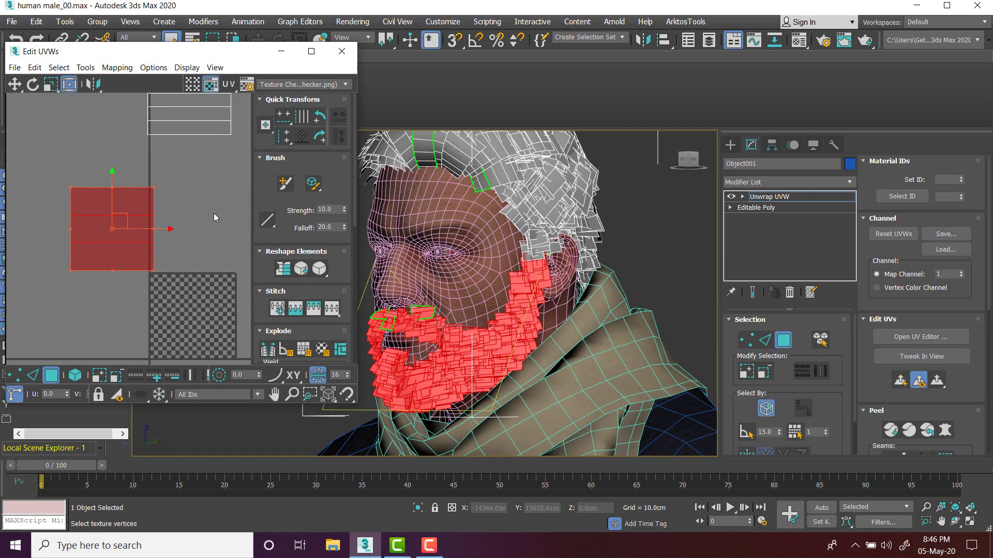
# - Select the top hair and back hair UV clusters in turn and examine which cards on the head they cover
pyautogui.moveTo(214, 213); pyautogui.dragTo(167, 212, button='middle')
pyautogui.moveTo(401, 218); pyautogui.dragTo(398, 258, button='middle')
pyautogui.scroll(-3, 385, 250)
pyautogui.click(429, 191)
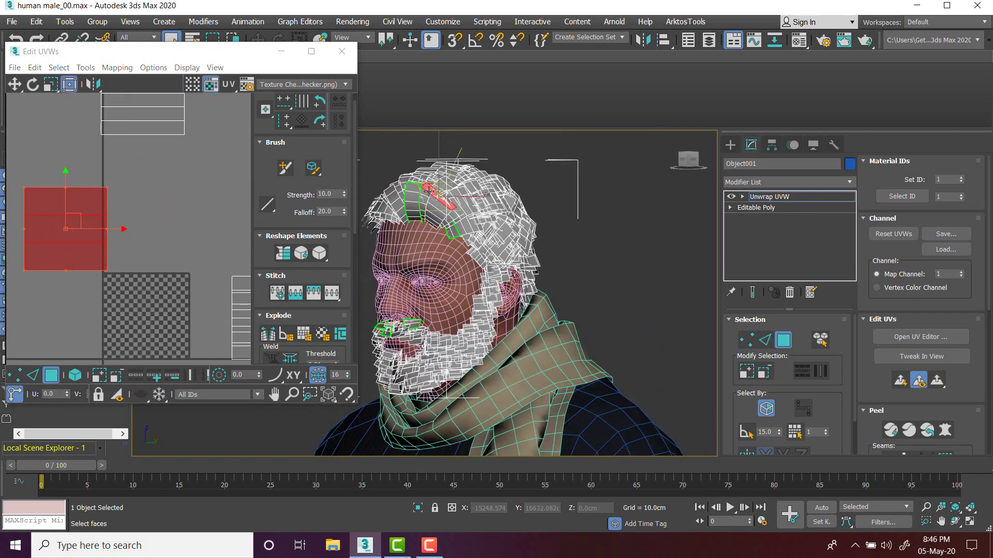
pyautogui.scroll(-3, 119, 211)
pyautogui.moveTo(172, 122); pyautogui.dragTo(114, 191)
pyautogui.keyDown('alt'); pyautogui.moveTo(504, 207); pyautogui.dragTo(512, 253, button='middle'); pyautogui.keyUp('alt')
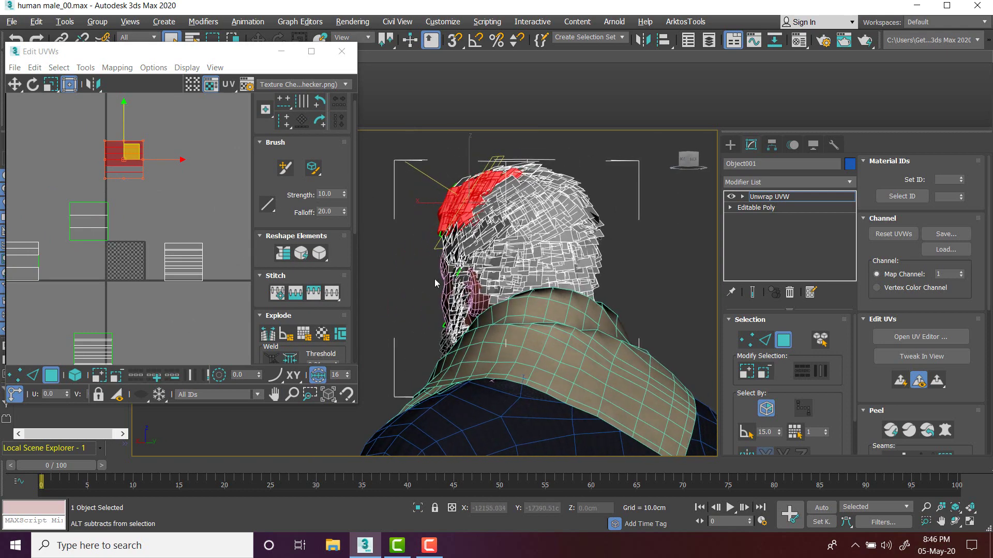
pyautogui.click(543, 259)
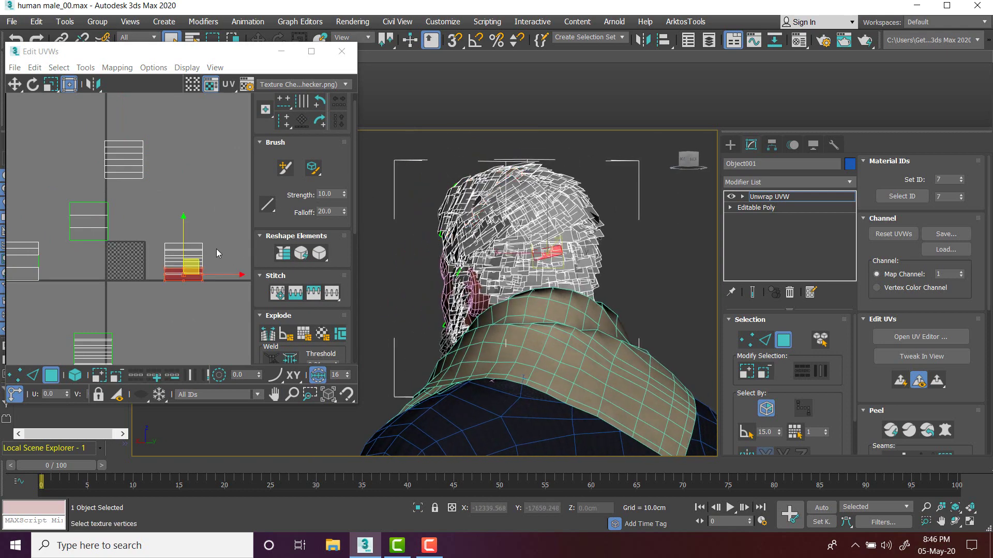
pyautogui.click(543, 267)
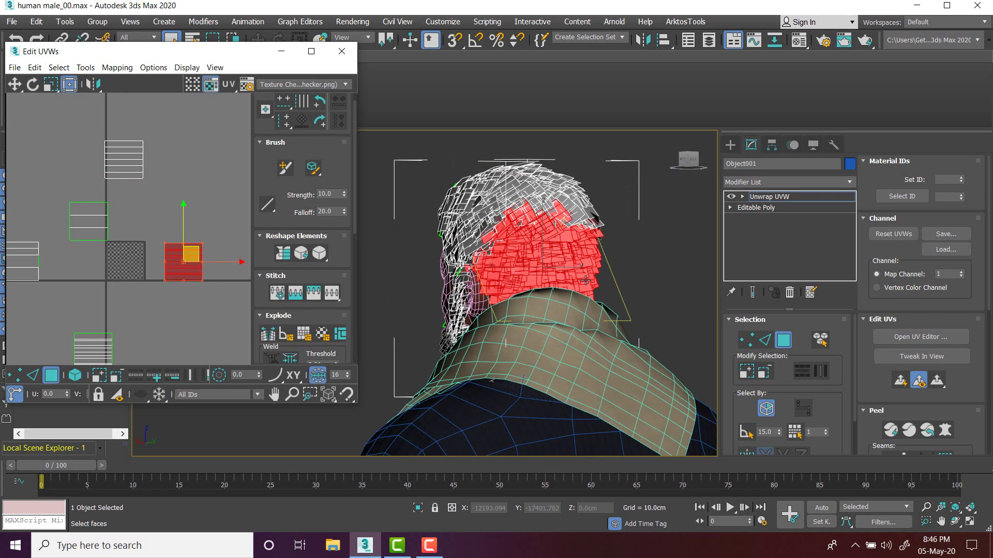
pyautogui.scroll(3, 143, 271)
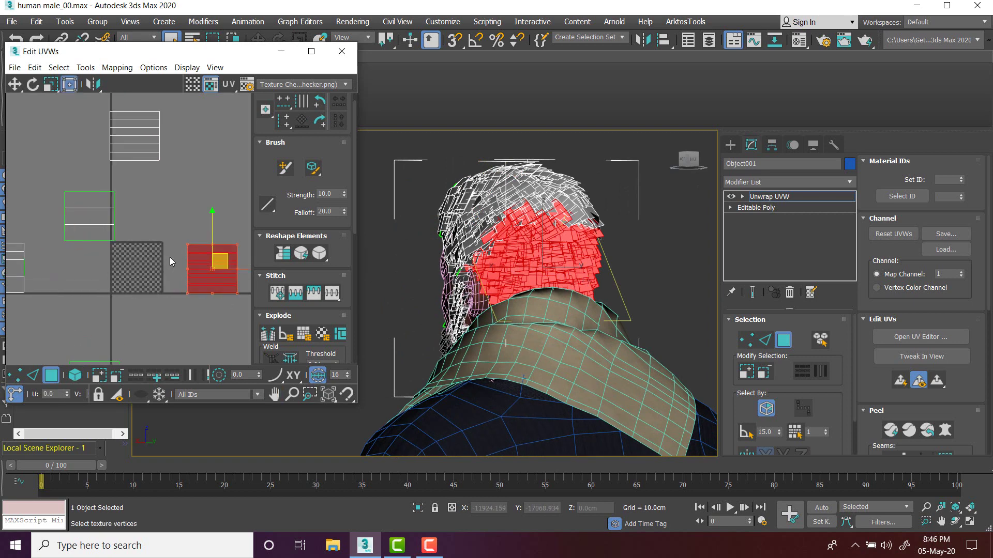
pyautogui.keyDown('alt'); pyautogui.moveTo(513, 260); pyautogui.dragTo(621, 258, button='middle'); pyautogui.keyUp('alt')
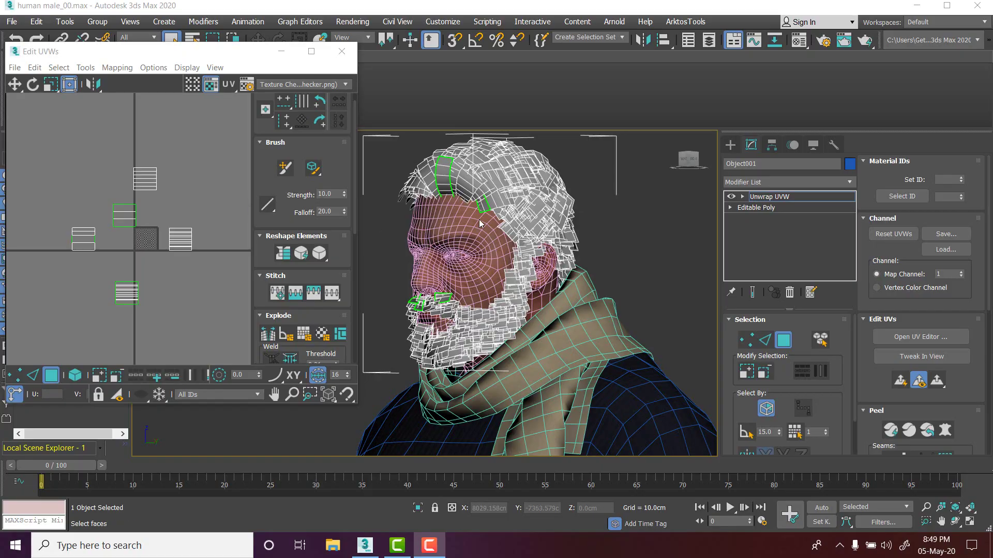
pyautogui.moveTo(480, 224); pyautogui.dragTo(503, 229, button='middle')
pyautogui.scroll(5, 488, 216)
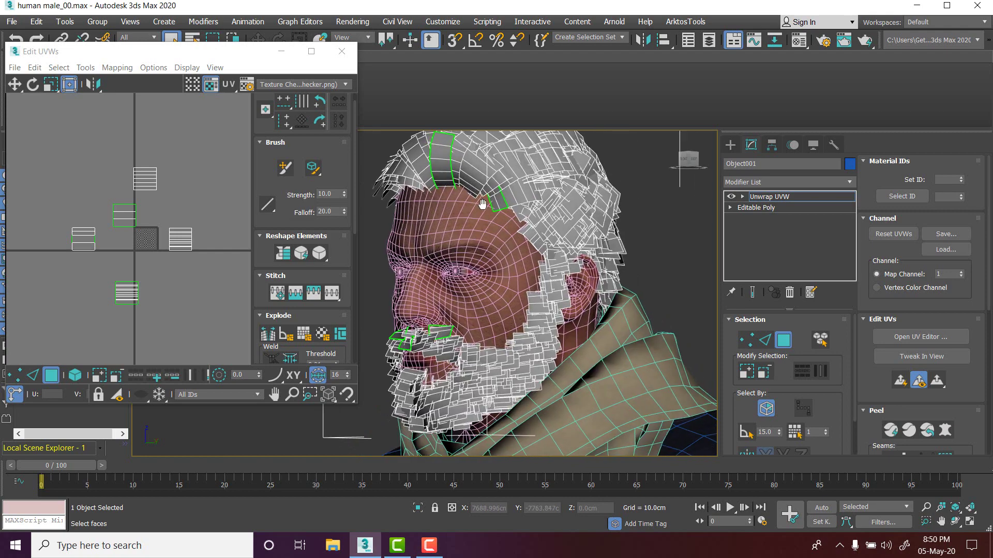
# - Select all hair and beard UV clusters and scale them down uniformly to about two thirds of the checker tile's width each
pyautogui.scroll(-3, 191, 181)
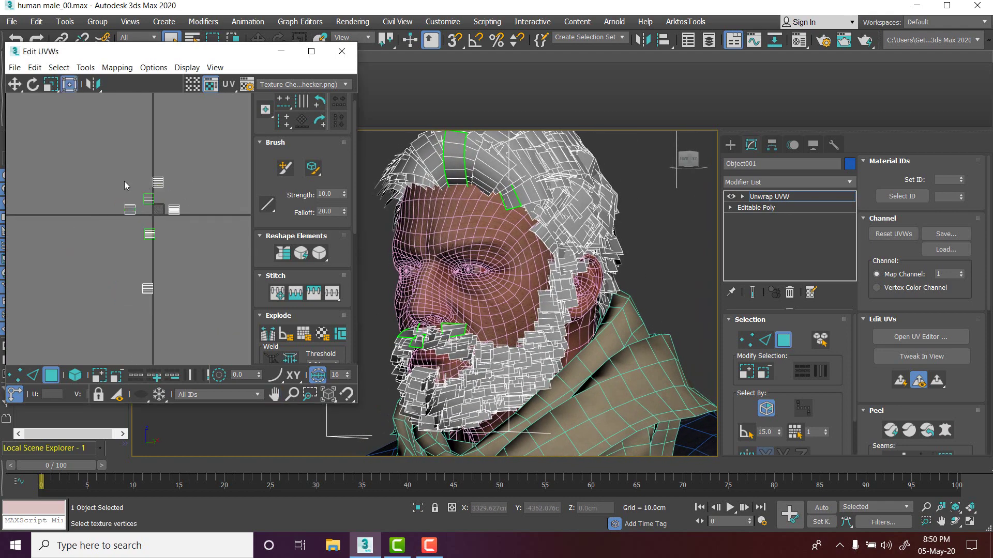
pyautogui.moveTo(70, 150); pyautogui.dragTo(234, 335)
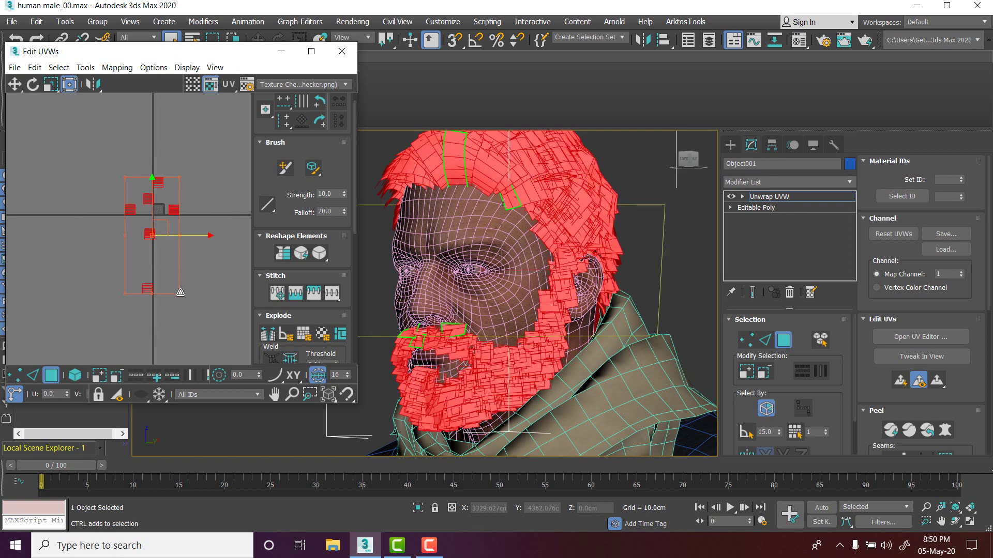
pyautogui.keyDown('ctrl'); pyautogui.moveTo(181, 292); pyautogui.dragTo(127, 230); pyautogui.keyUp('ctrl')
pyautogui.scroll(3, 137, 185)
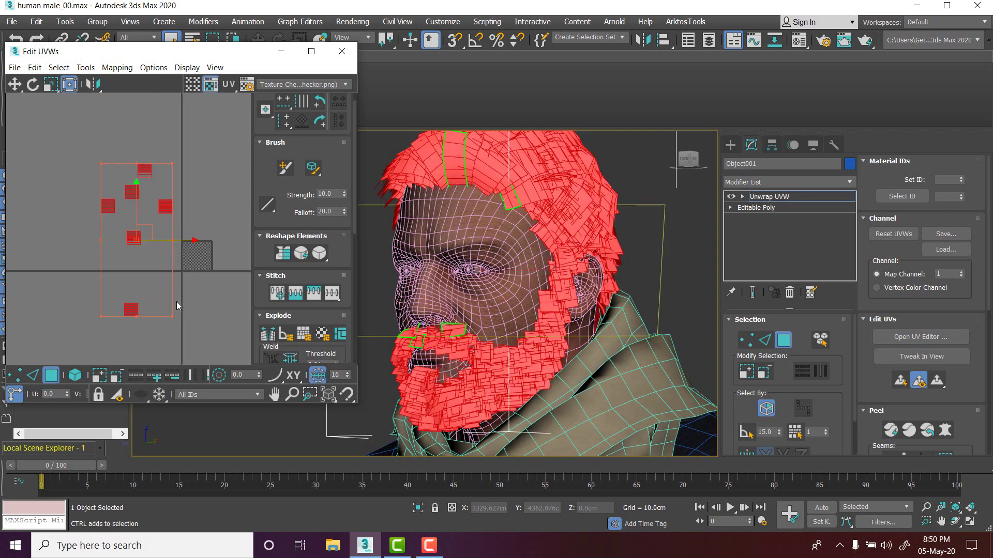
pyautogui.keyDown('ctrl'); pyautogui.moveTo(172, 316); pyautogui.dragTo(203, 295); pyautogui.keyUp('ctrl')
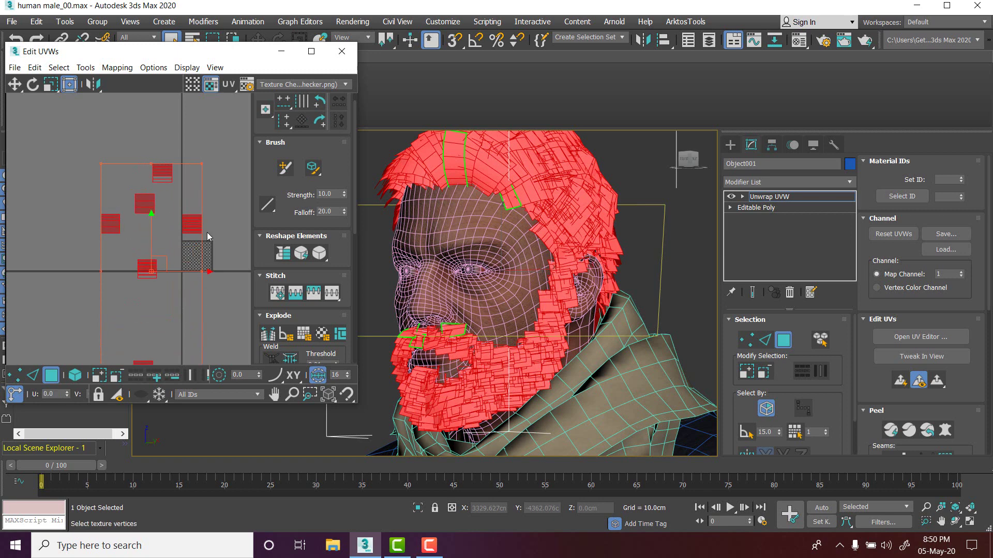
# - Identify the front top hair's UV cluster and try fitting it into the upper-left part of the checker tile
pyautogui.scroll(-2, 201, 222)
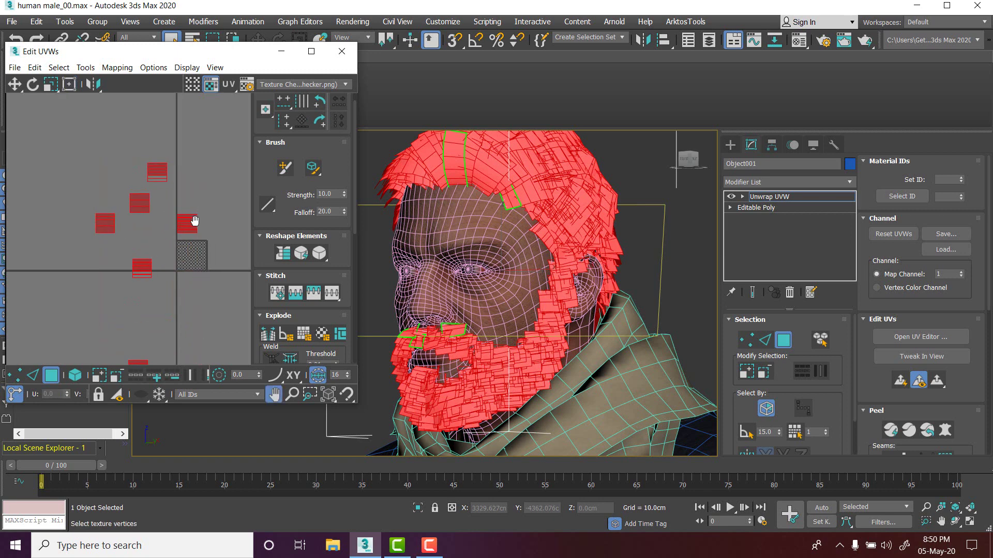
pyautogui.click(465, 167)
pyautogui.middleClick(172, 258)
pyautogui.scroll(2, 174, 256)
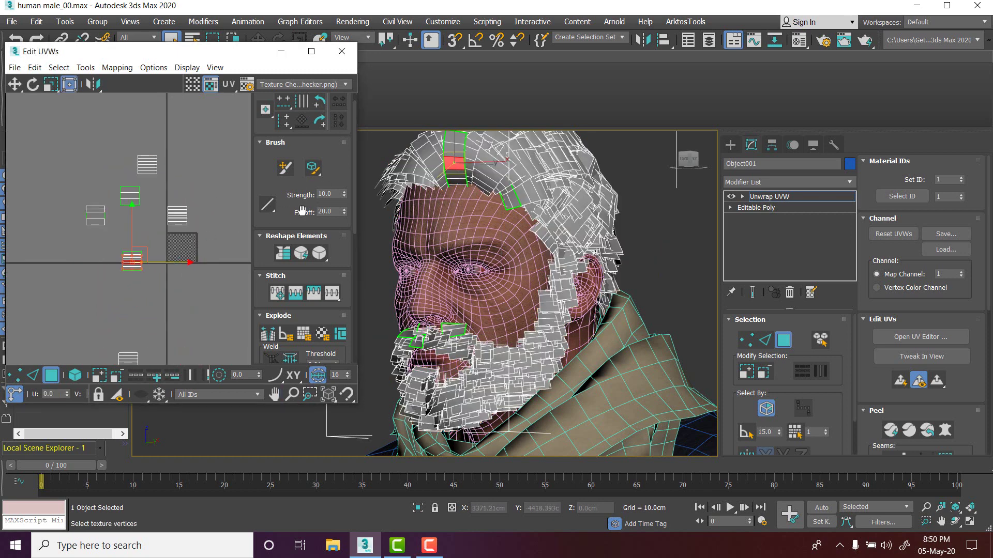
pyautogui.moveTo(524, 188); pyautogui.dragTo(534, 227, button='middle')
pyautogui.moveTo(94, 243); pyautogui.dragTo(154, 289)
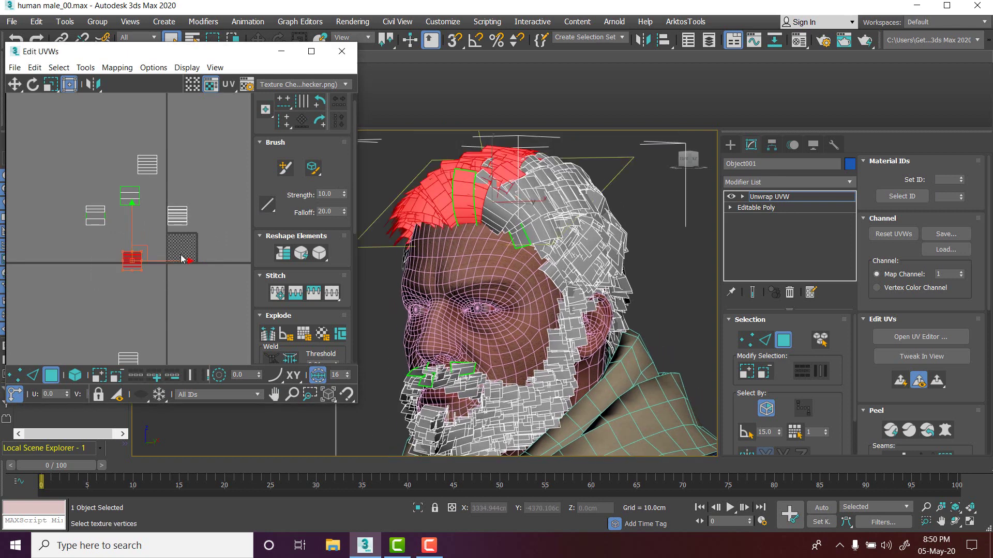
pyautogui.moveTo(181, 259); pyautogui.dragTo(143, 276, button='middle')
pyautogui.scroll(2, 143, 276)
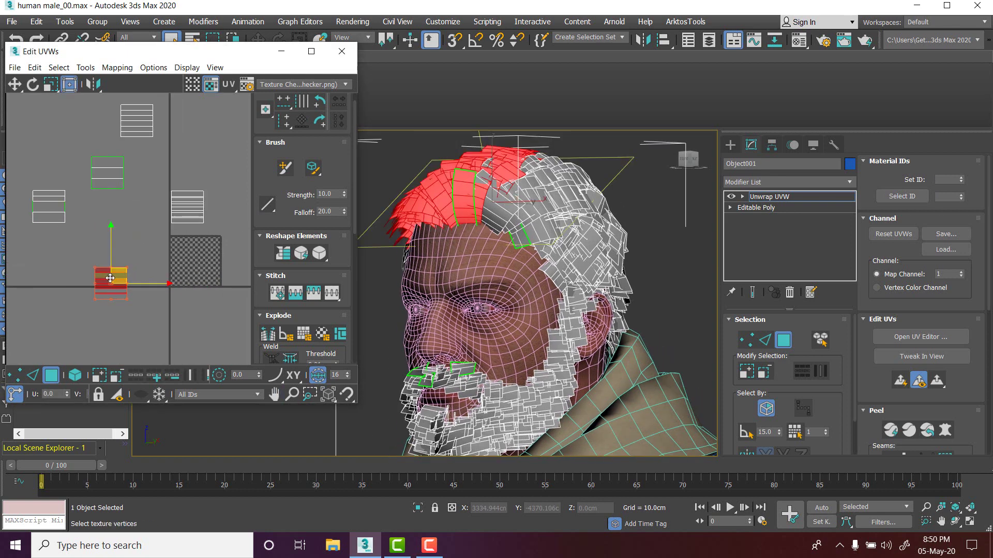
pyautogui.moveTo(110, 278); pyautogui.dragTo(185, 248)
pyautogui.scroll(-3, 184, 248)
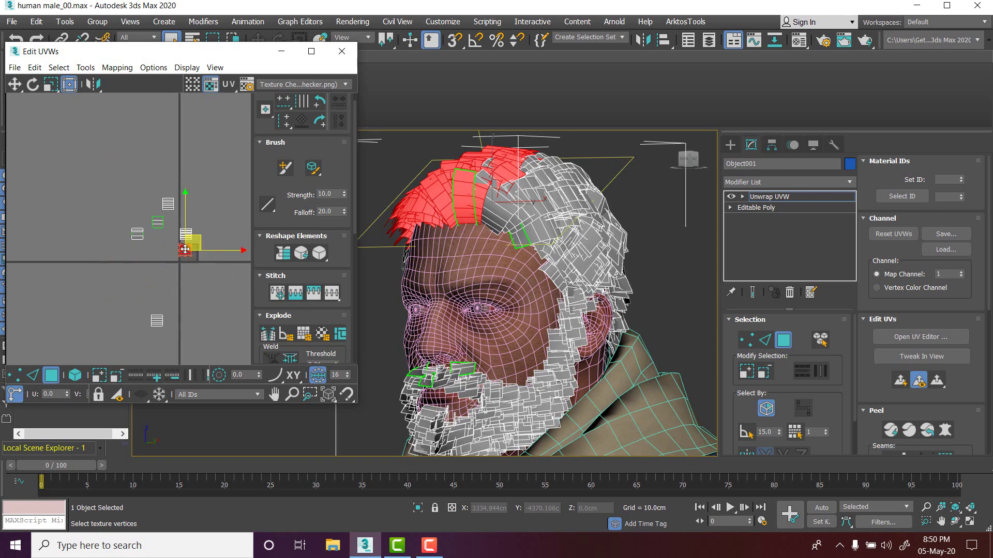
# - Scale all UV clusters down to half the checker tile's width each, and place the front top hair cluster in the tile's upper-left quarter
pyautogui.hotkey('ctrl', 'a')
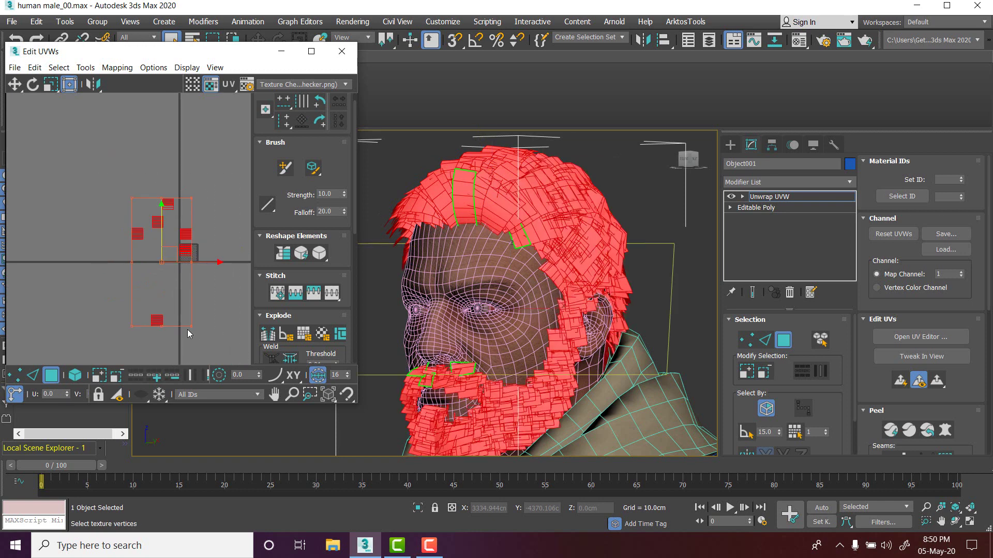
pyautogui.scroll(4, 176, 246)
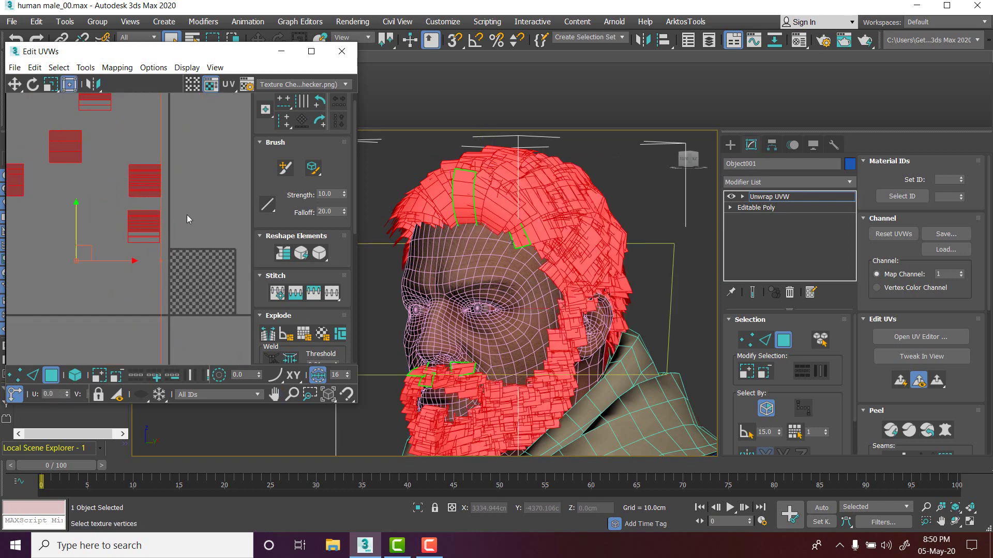
pyautogui.moveTo(179, 207); pyautogui.dragTo(101, 258)
pyautogui.moveTo(153, 224); pyautogui.dragTo(195, 263)
pyautogui.scroll(-3, 173, 254)
# - Select the UV cluster of the hair on the head's upper left side and place it in the checker tile's upper-right quarter
pyautogui.keyDown('alt'); pyautogui.moveTo(532, 194); pyautogui.dragTo(506, 193, button='middle'); pyautogui.keyUp('alt')
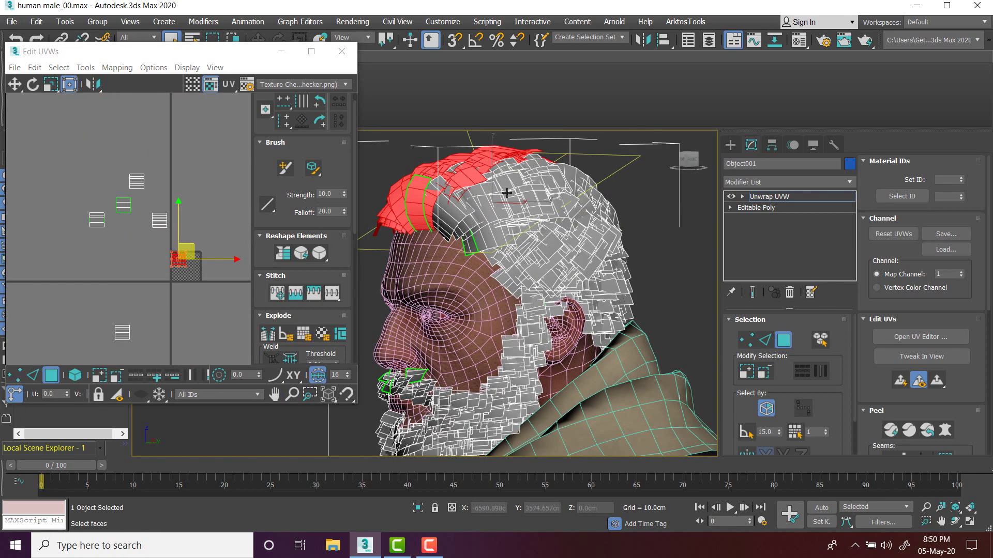
pyautogui.click(507, 193)
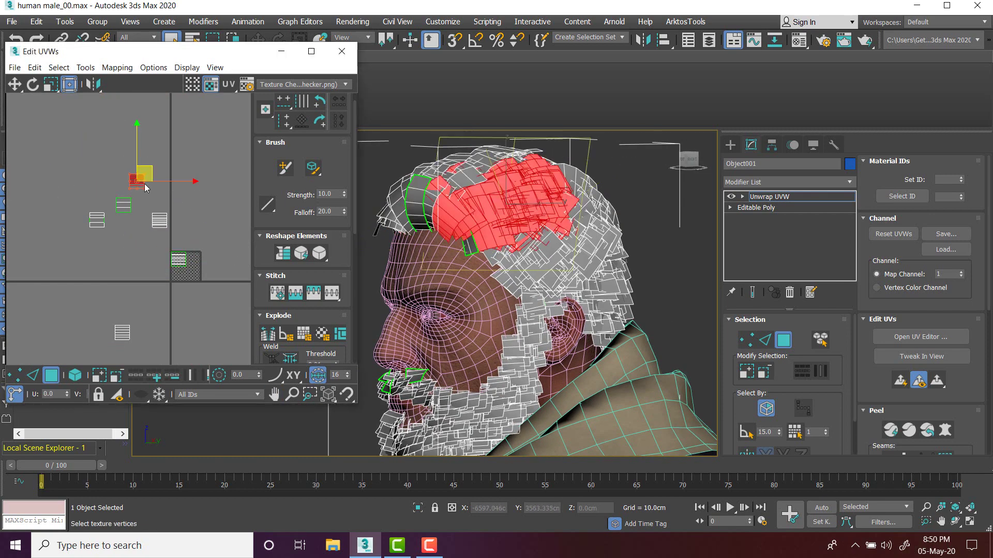
pyautogui.moveTo(146, 187); pyautogui.dragTo(189, 222)
pyautogui.hotkey('ctrl', 'z')
pyautogui.moveTo(140, 177); pyautogui.dragTo(205, 253)
pyautogui.scroll(5, 193, 255)
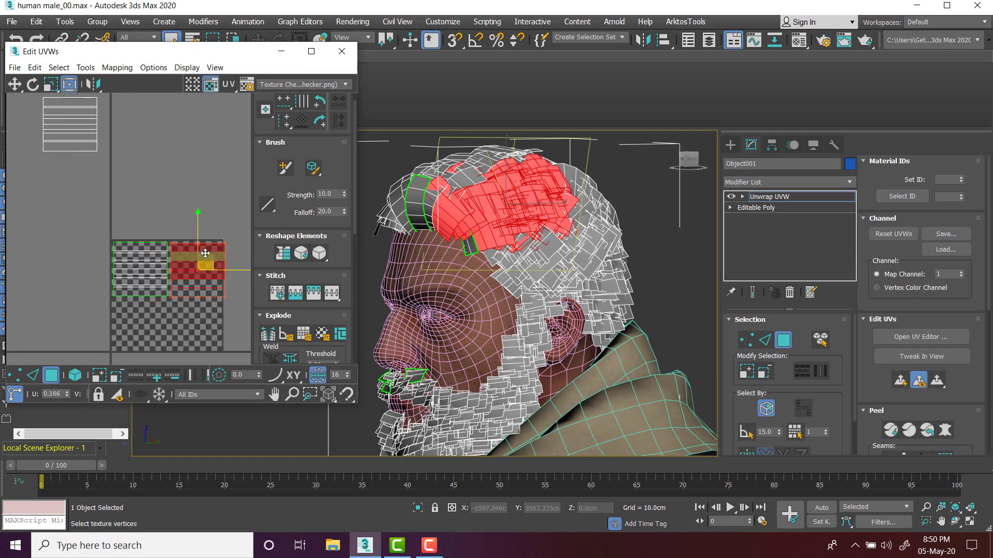
pyautogui.scroll(-4, 205, 253)
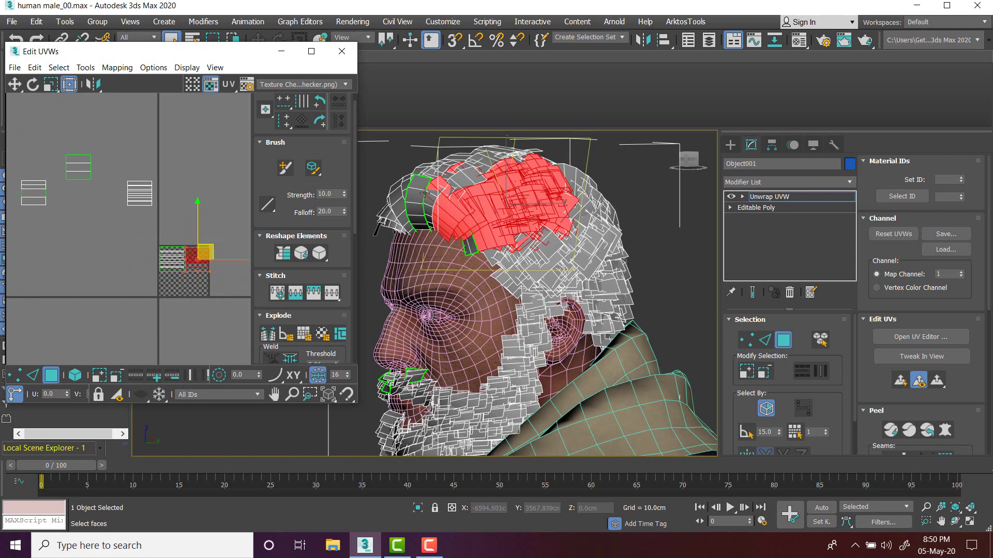
# - Identify the UV cluster of the hair on the head's right side and place it just right of the checker tile, level with the upper row
pyautogui.keyDown('alt'); pyautogui.moveTo(454, 221); pyautogui.dragTo(431, 215, button='middle'); pyautogui.keyUp('alt')
pyautogui.click(430, 217)
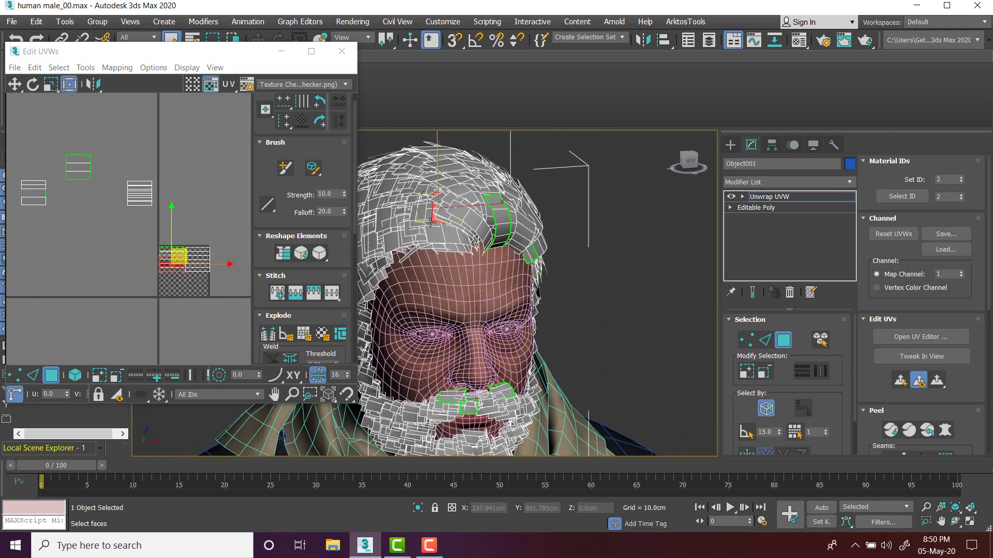
pyautogui.keyDown('alt'); pyautogui.moveTo(509, 234); pyautogui.dragTo(617, 216, button='middle'); pyautogui.keyUp('alt')
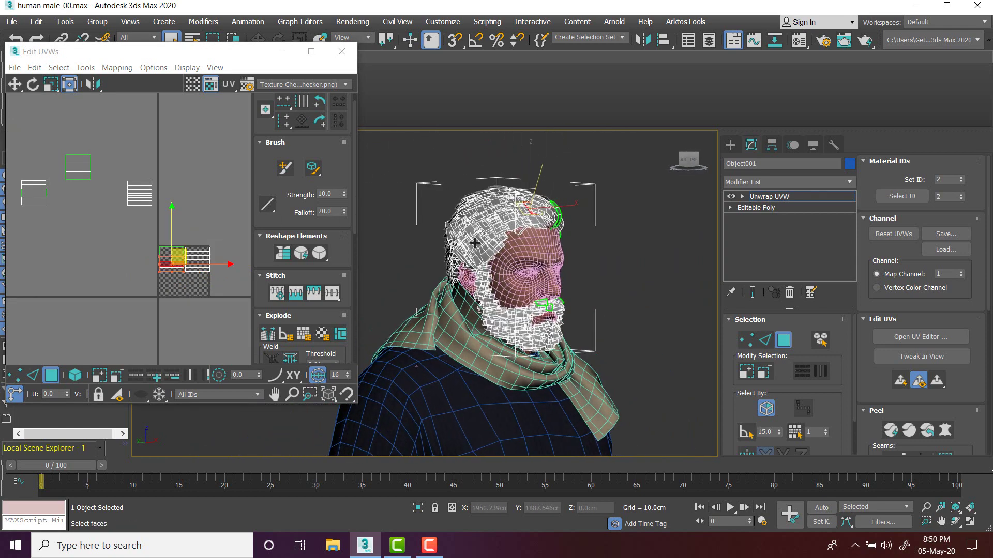
pyautogui.click(483, 243)
pyautogui.moveTo(36, 220); pyautogui.dragTo(46, 211, button='middle')
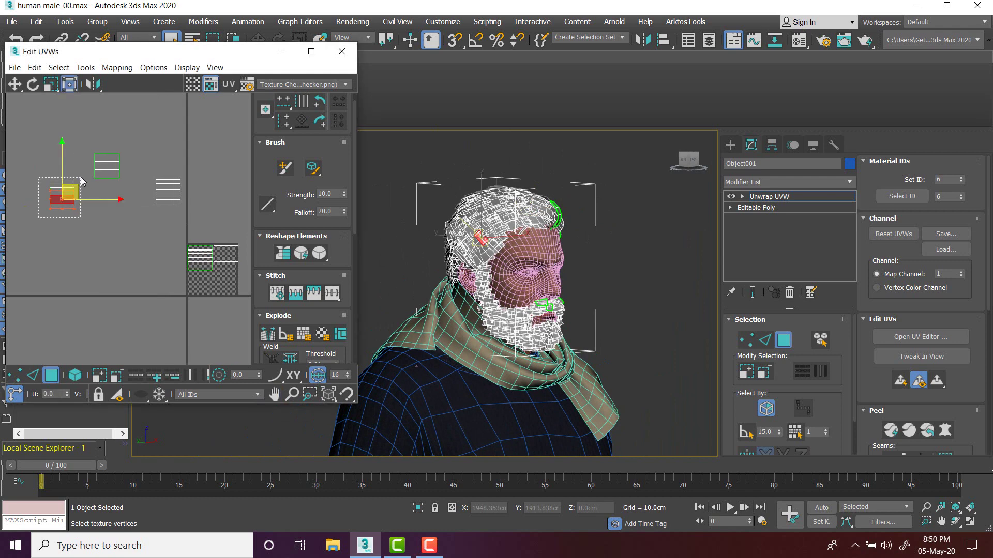
pyautogui.moveTo(81, 178); pyautogui.dragTo(82, 177)
pyautogui.moveTo(88, 213); pyautogui.dragTo(70, 213, button='middle')
pyautogui.moveTo(44, 192); pyautogui.dragTo(233, 254)
pyautogui.scroll(-3, 171, 236)
# - Identify the back hair's UV cluster and move it into the checker tile's lower-left quarter
pyautogui.moveTo(115, 192); pyautogui.dragTo(181, 226)
pyautogui.keyDown('alt'); pyautogui.moveTo(483, 227); pyautogui.dragTo(484, 248, button='middle'); pyautogui.keyUp('alt')
pyautogui.click(484, 247)
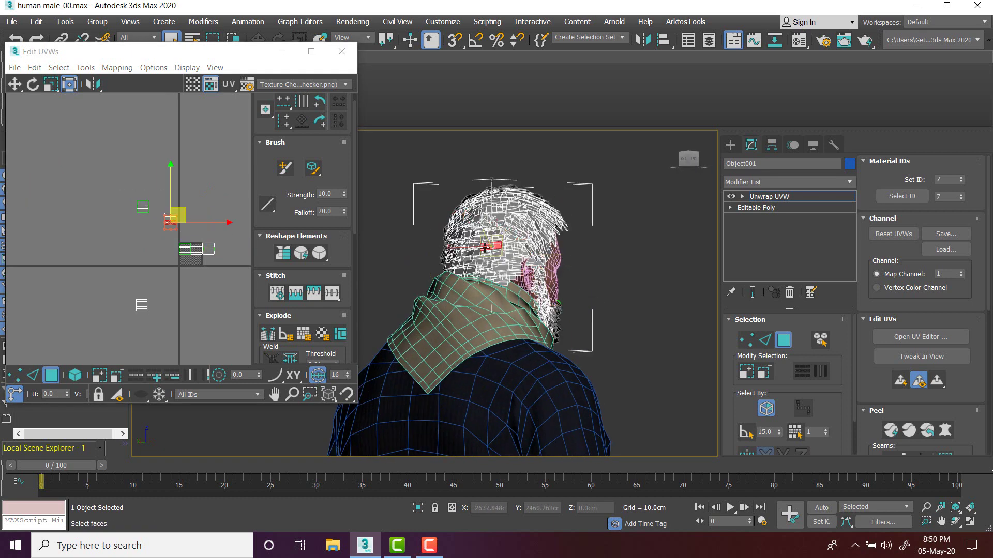
pyautogui.click(189, 204)
pyautogui.moveTo(158, 226); pyautogui.dragTo(158, 226)
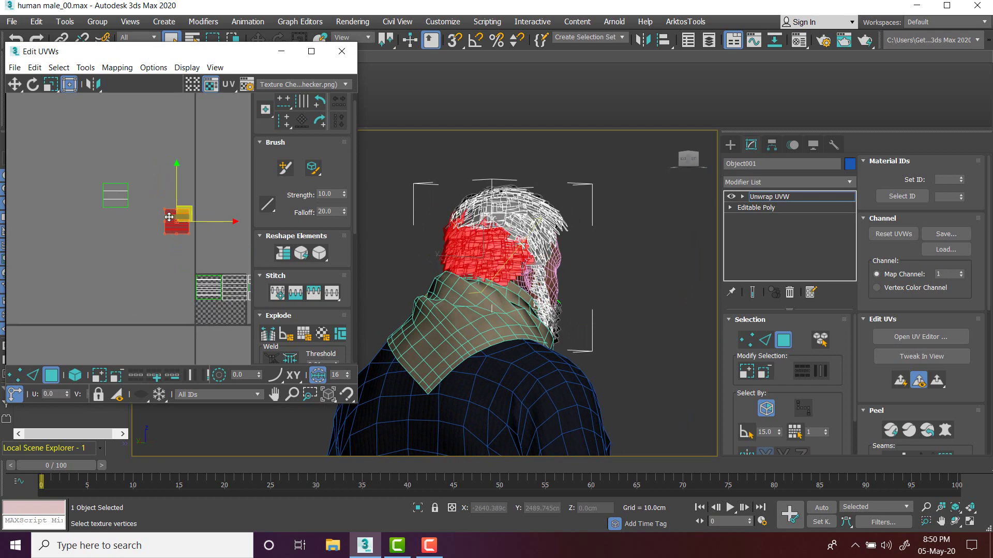
pyautogui.scroll(6, 206, 305)
pyautogui.moveTo(212, 313); pyautogui.dragTo(228, 297)
pyautogui.moveTo(228, 298); pyautogui.dragTo(133, 282, button='middle')
pyautogui.scroll(-3, 133, 282)
pyautogui.scroll(-4, 132, 282)
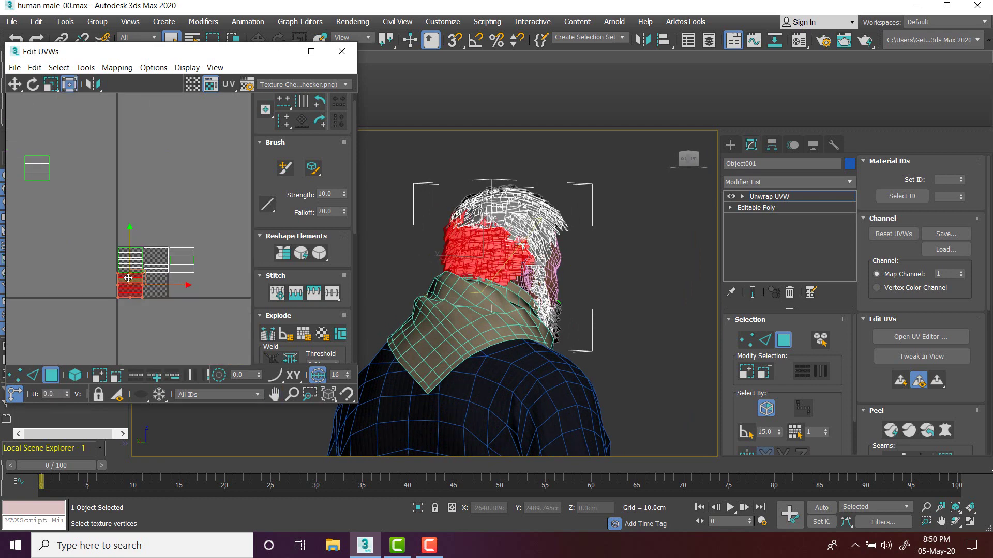
# - Select the crown hair's UV cluster below the tile and place it in the checker tile's lower-right quarter
pyautogui.moveTo(81, 179); pyautogui.dragTo(41, 217)
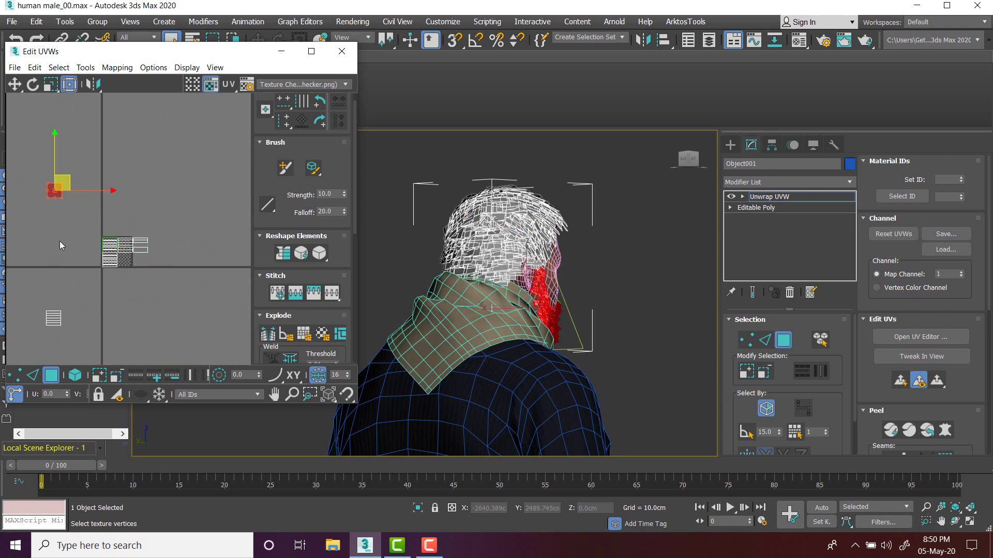
pyautogui.moveTo(77, 353); pyautogui.dragTo(41, 305)
pyautogui.keyDown('alt'); pyautogui.moveTo(371, 241); pyautogui.dragTo(460, 243, button='middle'); pyautogui.keyUp('alt')
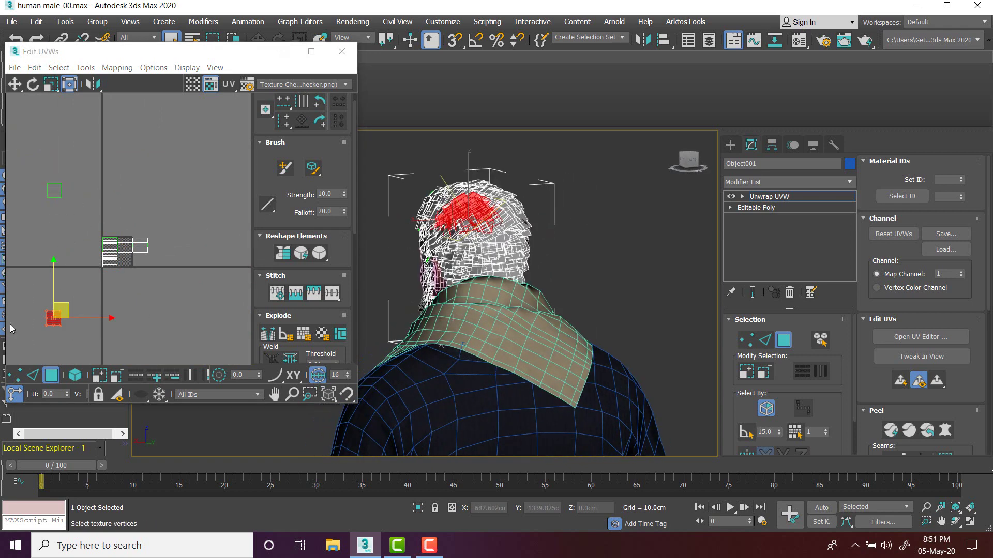
pyautogui.moveTo(60, 322); pyautogui.dragTo(114, 237)
pyautogui.scroll(4, 124, 276)
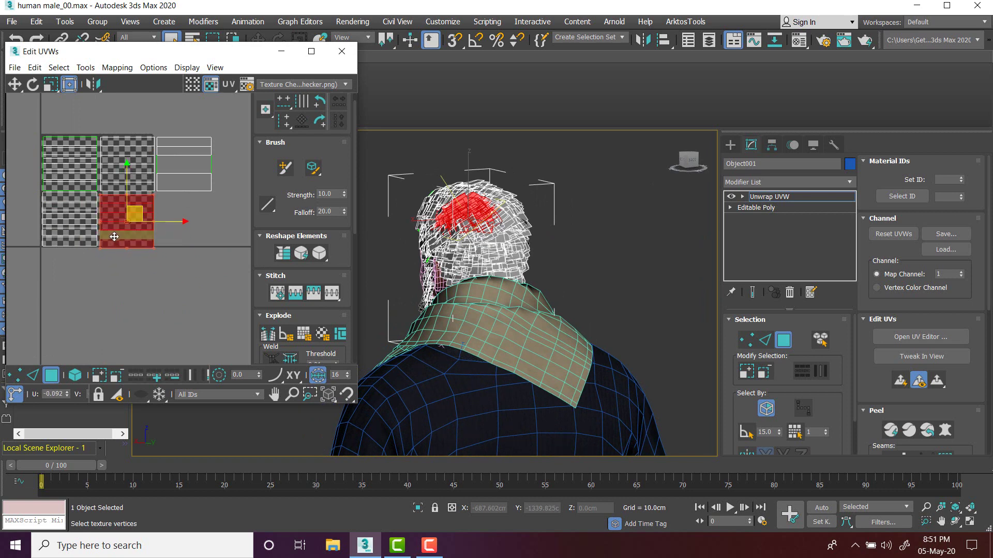
pyautogui.scroll(-4, 88, 199)
pyautogui.moveTo(55, 154); pyautogui.dragTo(88, 184, button='middle')
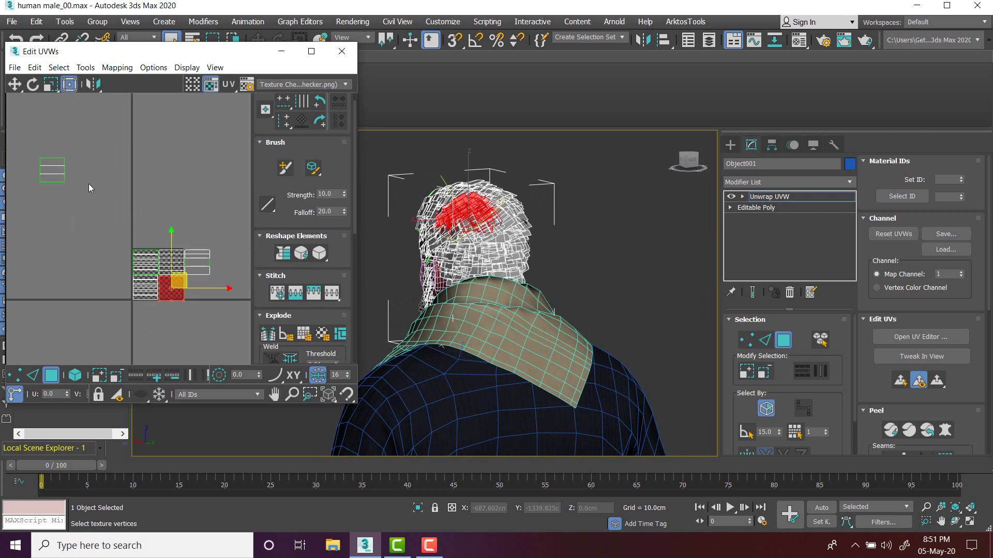
# - Move the beard's UV cluster just right of the checker tile, completing the lower row of three clusters
pyautogui.moveTo(32, 202); pyautogui.dragTo(192, 288)
pyautogui.scroll(6, 202, 284)
pyautogui.scroll(-4, 192, 288)
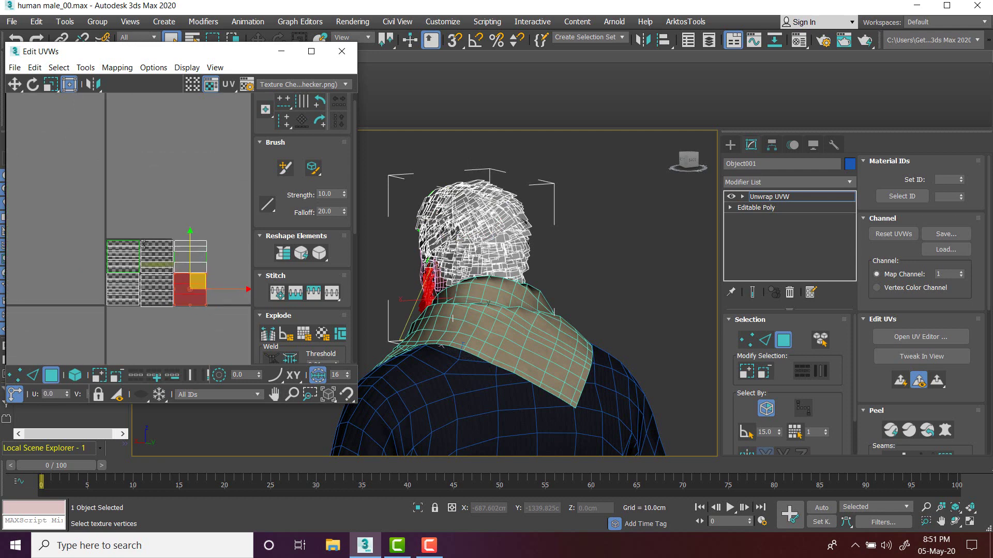
# - Scale all six UV clusters together to fit the checker tile's full width, aligned with its upper edge, then deselect them
pyautogui.moveTo(74, 210); pyautogui.dragTo(135, 283)
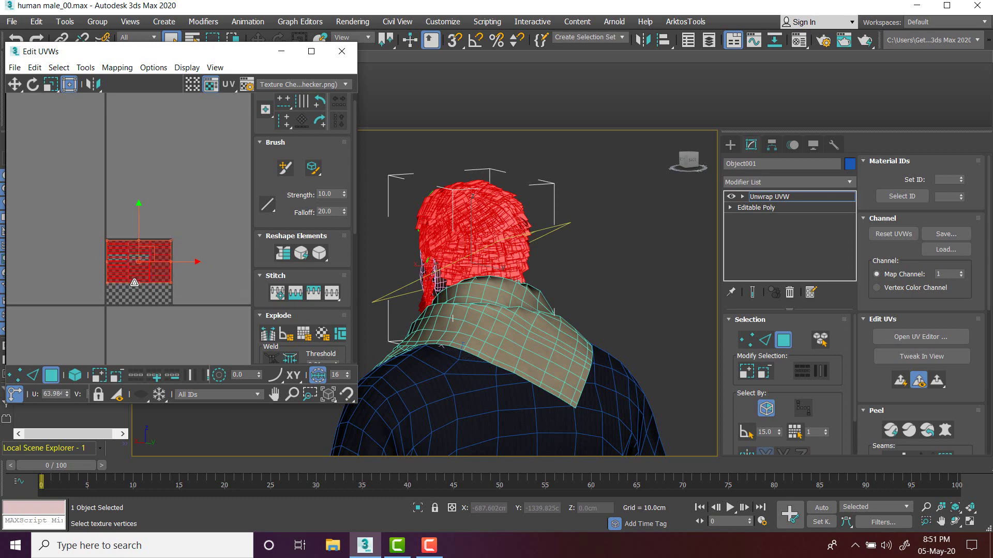
pyautogui.scroll(4, 150, 278)
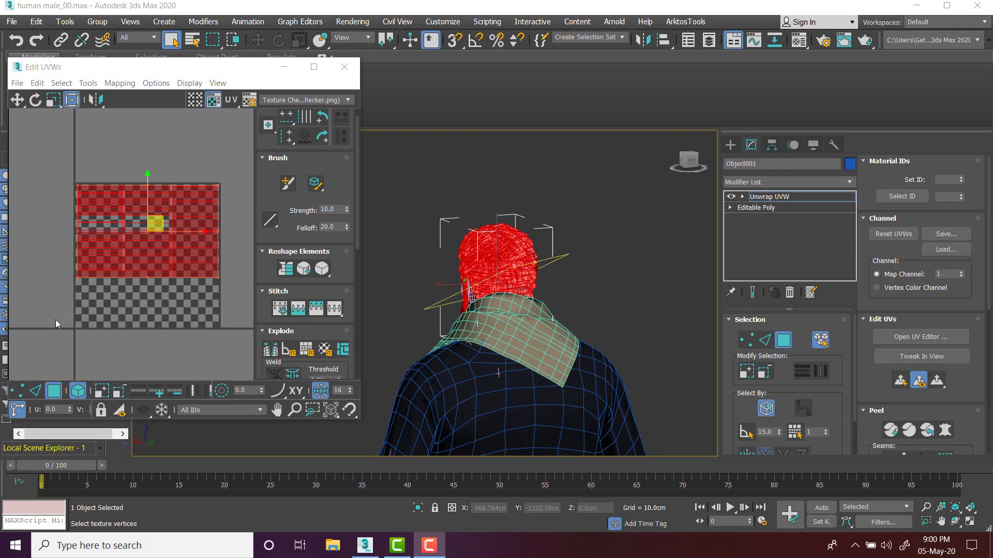
pyautogui.moveTo(205, 289); pyautogui.dragTo(217, 289)
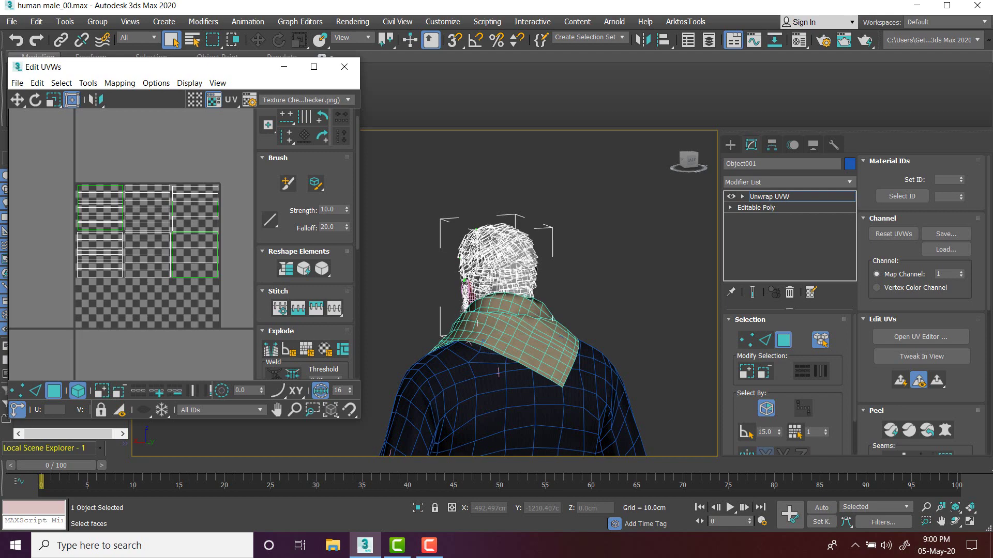
# - Select the UV cluster in the tile's upper-left corner and examine from the front which hair cards it covers on the head
pyautogui.scroll(3, 471, 247)
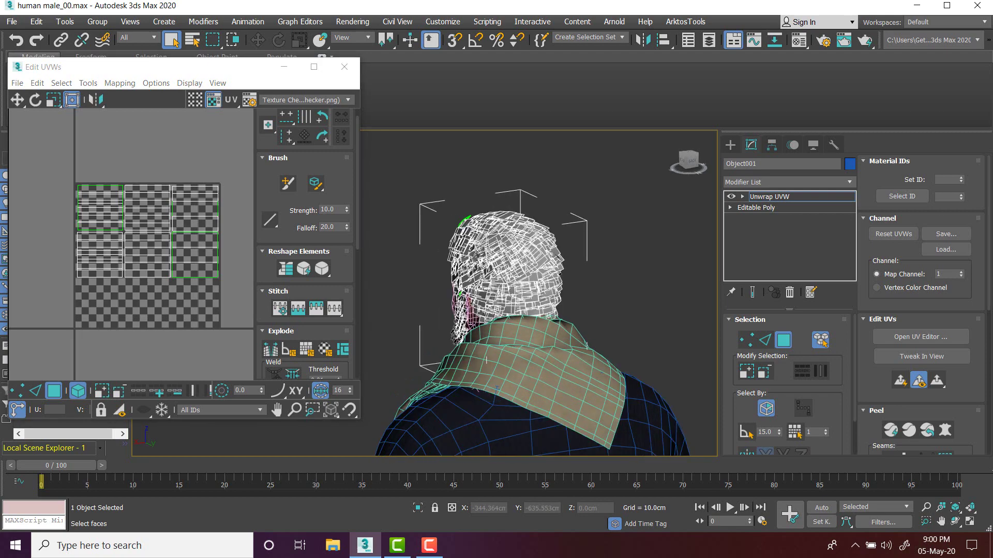
pyautogui.moveTo(490, 251)
pyautogui.keyDown('alt'); pyautogui.mouseDown(button='middle')
pyautogui.moveTo(571, 249)
pyautogui.moveTo(493, 246)
pyautogui.mouseUp(button='middle'); pyautogui.keyUp('alt')
pyautogui.scroll(4, 492, 246)
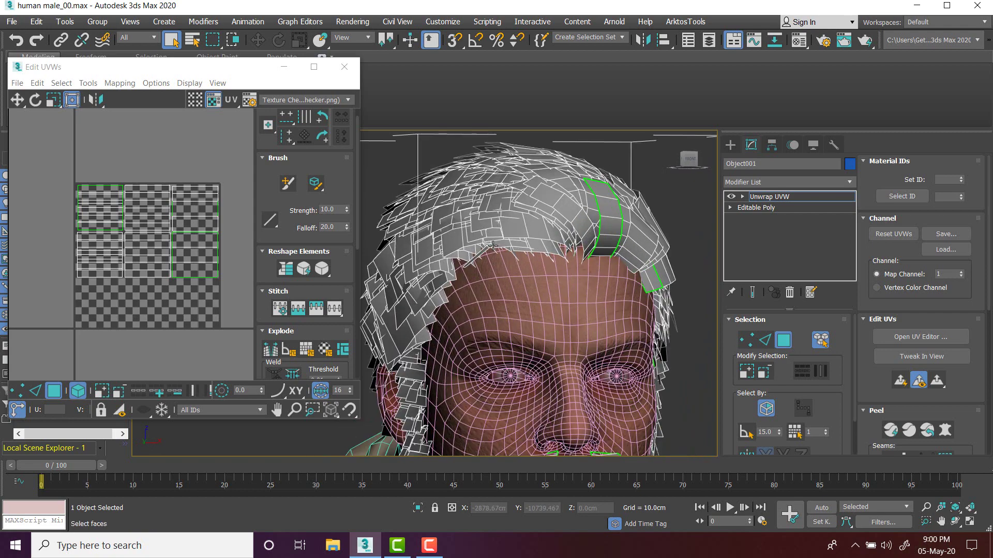
pyautogui.scroll(-3, 493, 246)
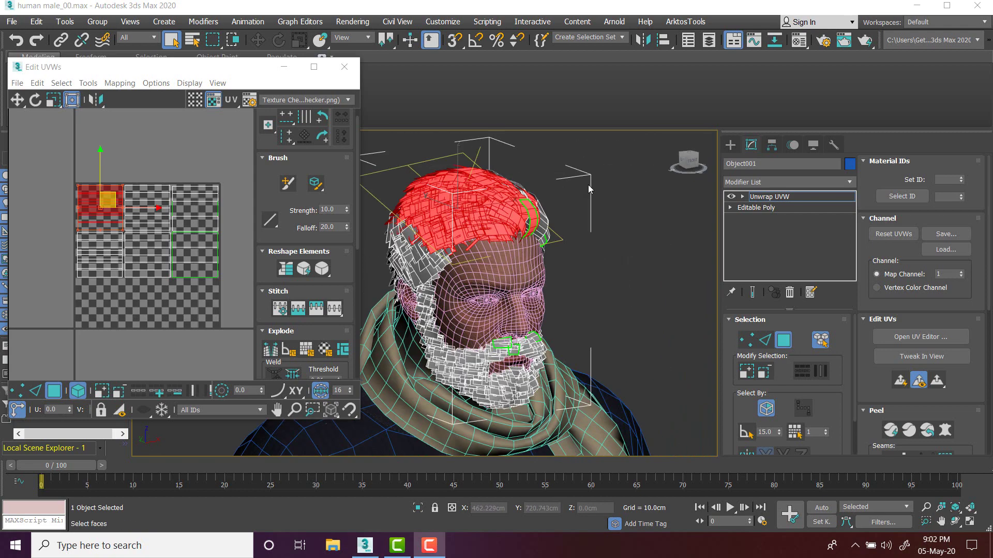
pyautogui.scroll(4, 570, 194)
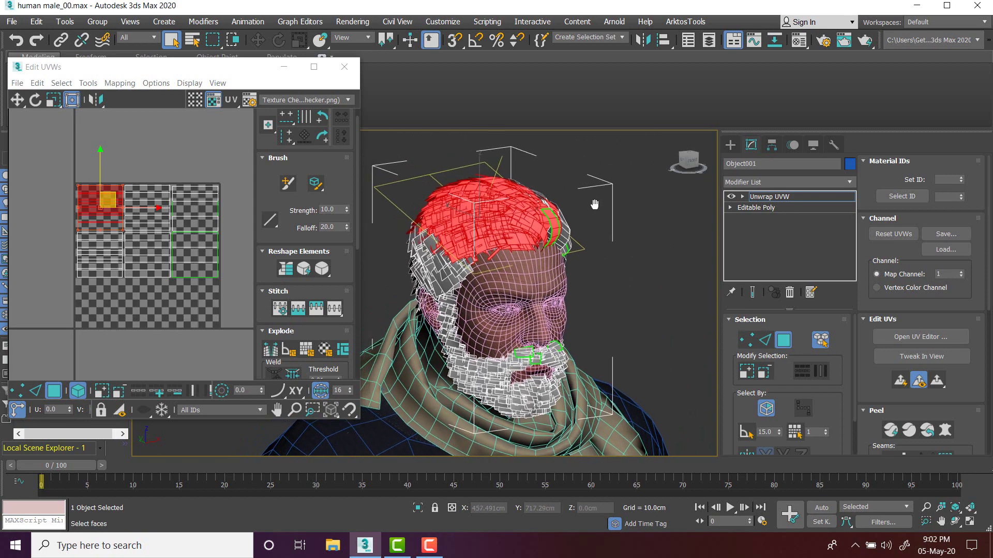
pyautogui.click(595, 196)
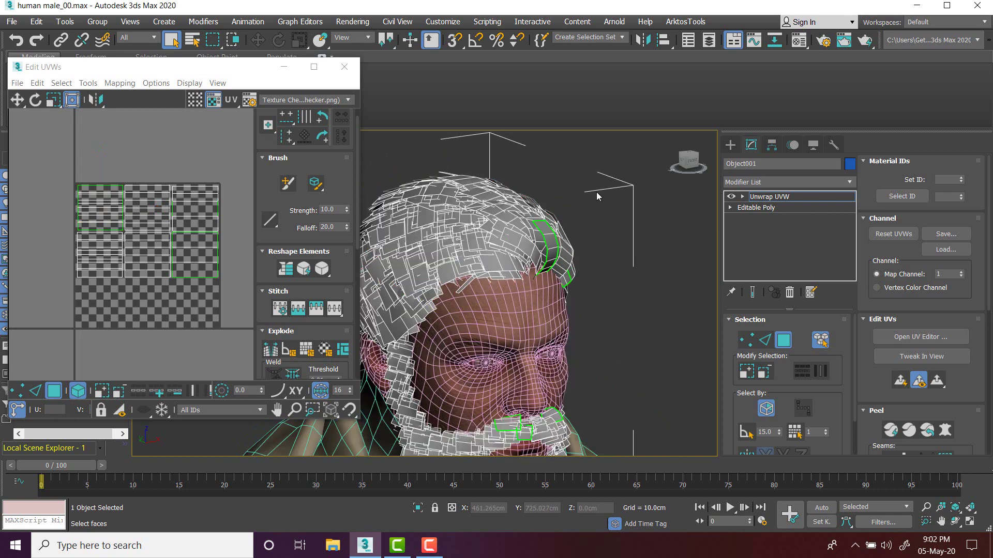
pyautogui.moveTo(59, 161); pyautogui.dragTo(115, 229)
pyautogui.scroll(5, 493, 214)
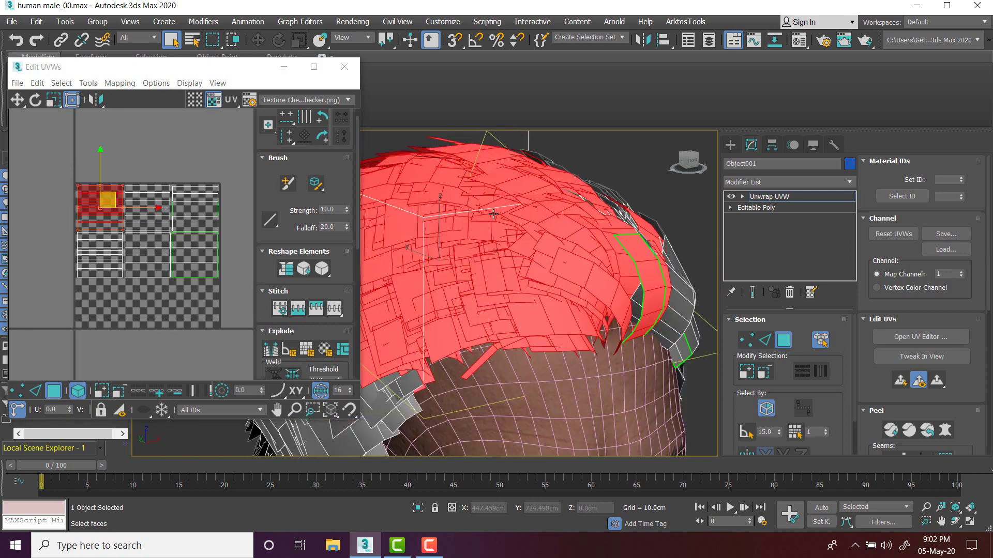
# - Select one hair card on top of the head, break its UVs from the upper-left cluster and move them to the checker tile's lower-left corner
pyautogui.moveTo(499, 204); pyautogui.dragTo(619, 244, button='middle')
pyautogui.scroll(-2, 548, 251)
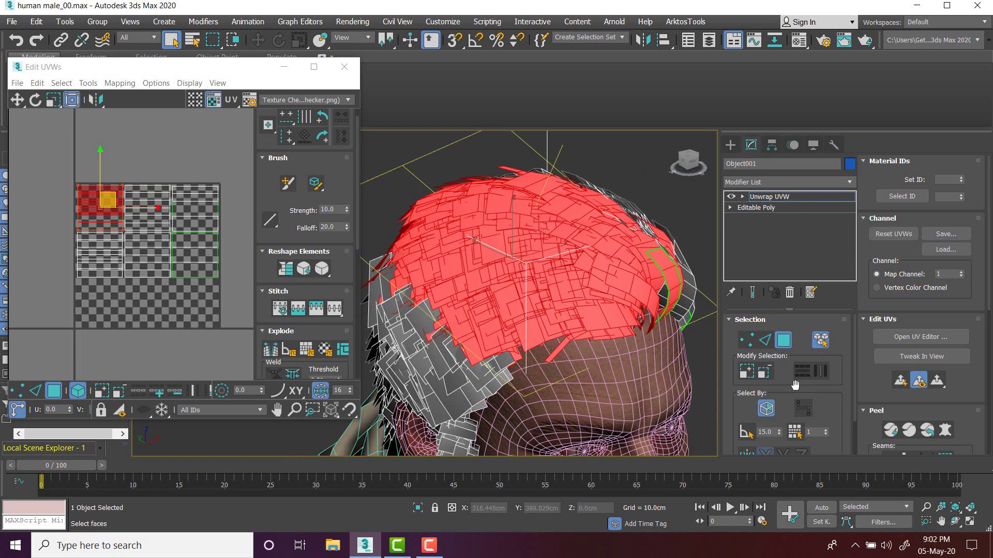
pyautogui.click(508, 228)
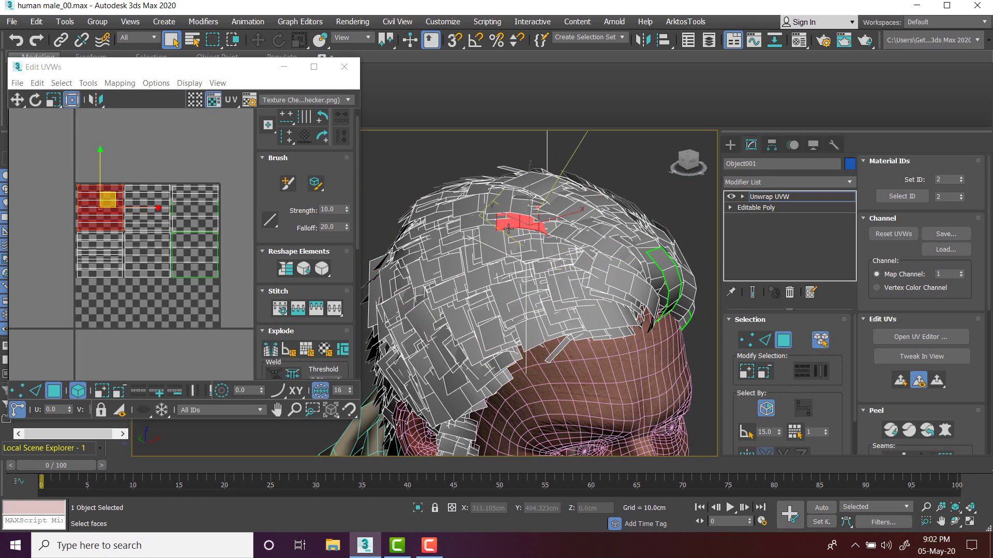
pyautogui.rightClick(96, 212)
pyautogui.click(74, 248)
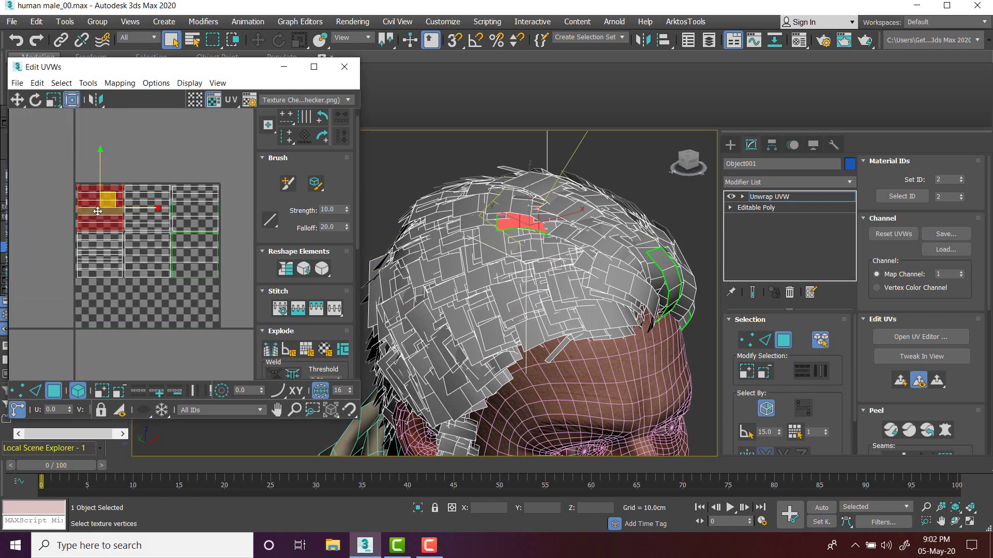
pyautogui.moveTo(98, 211); pyautogui.dragTo(97, 312)
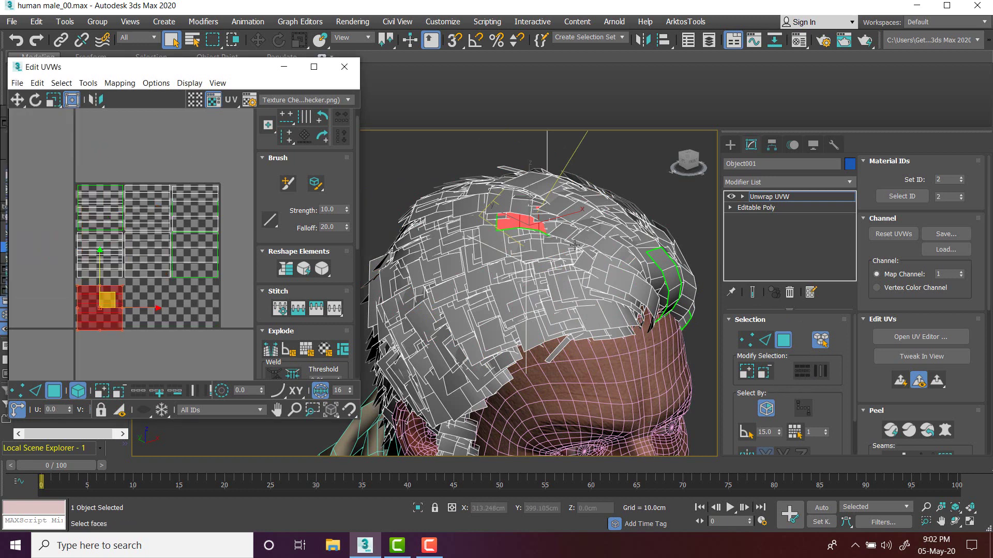
# - Break off the UVs of a second hair card at the upper right side of the head and stack them on the first card's
pyautogui.click(467, 279)
pyautogui.rightClick(99, 207)
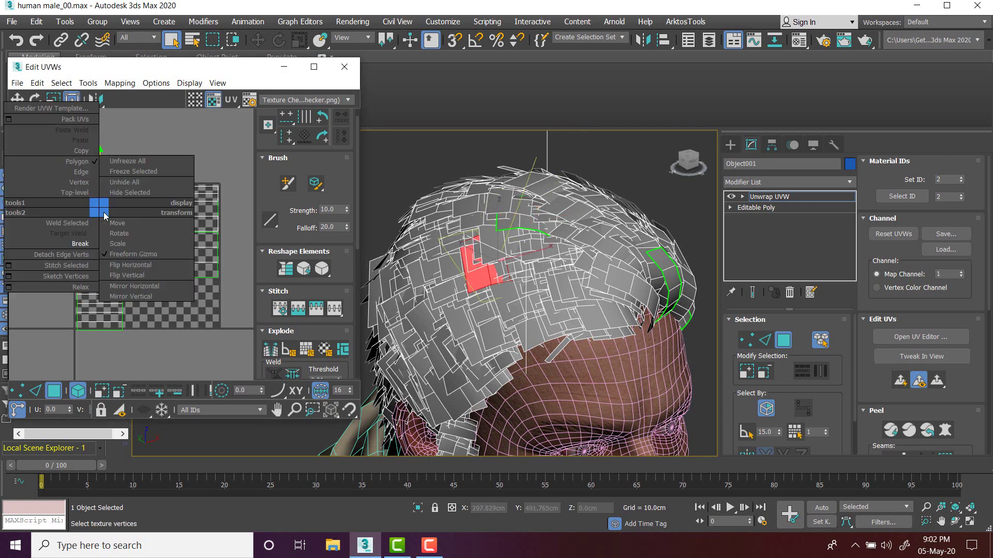
pyautogui.click(87, 248)
pyautogui.moveTo(98, 206); pyautogui.dragTo(95, 307)
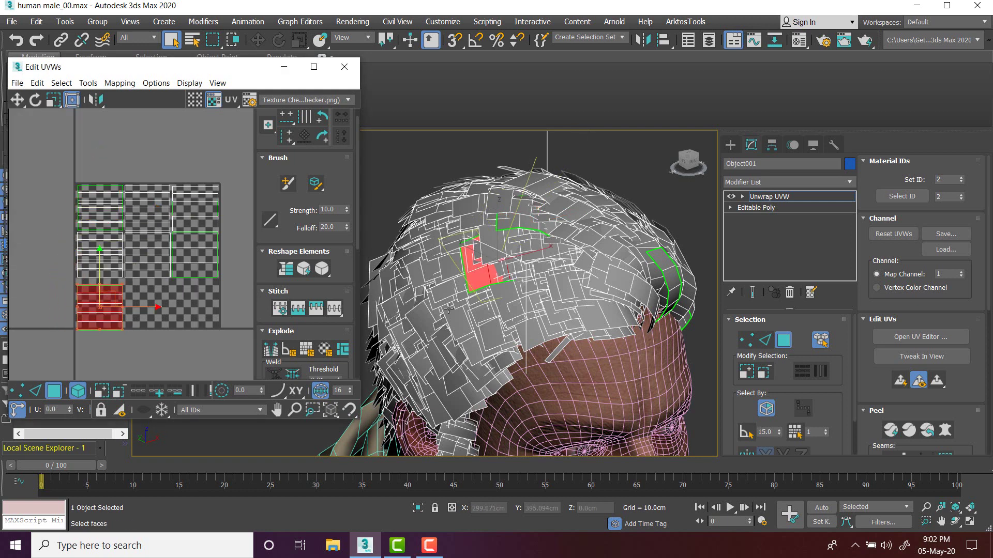
# - Break off a third, lower hair card's UVs, stack them on the other two, and align all three with the tile's lower-left corner
pyautogui.click(448, 309)
pyautogui.rightClick(97, 206)
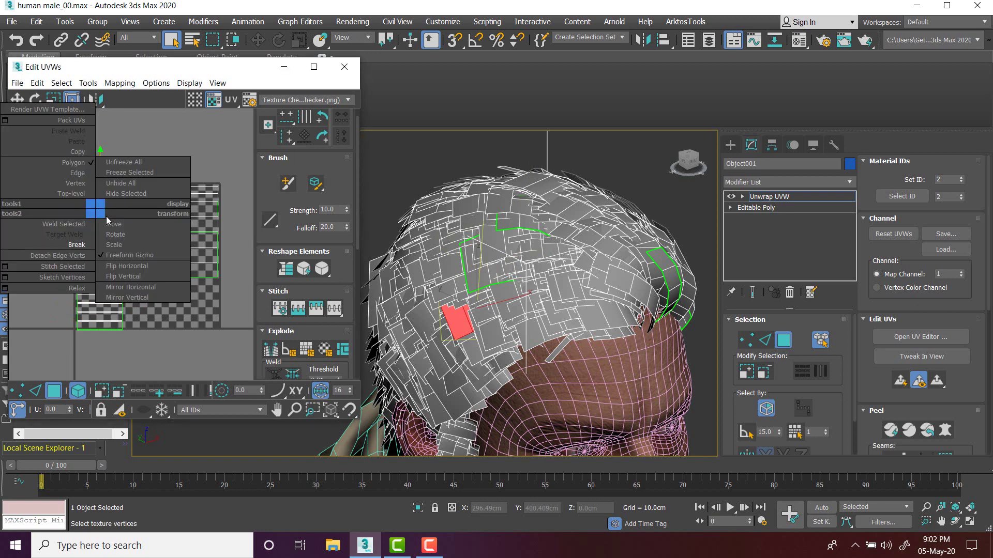
pyautogui.click(80, 246)
pyautogui.moveTo(98, 207); pyautogui.dragTo(146, 283)
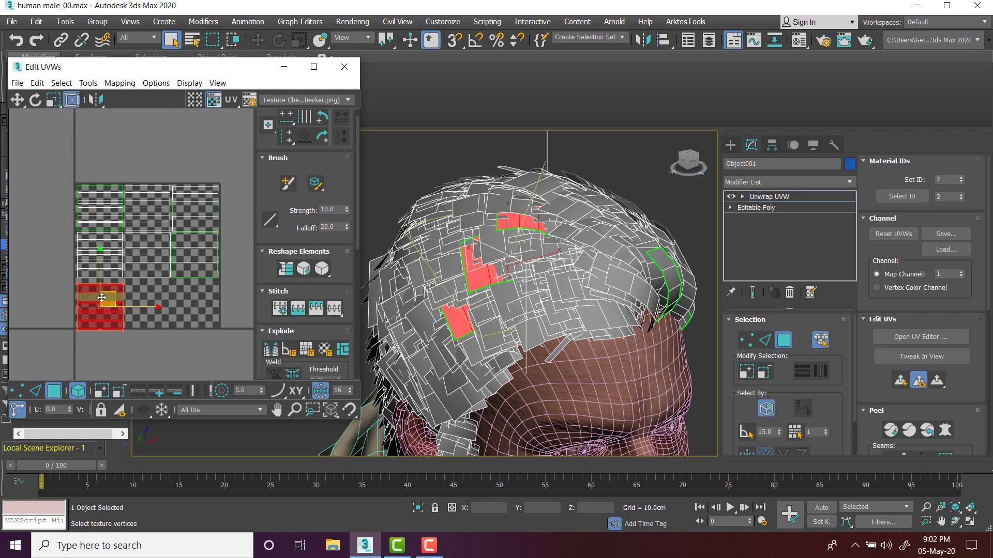
pyautogui.scroll(1, 101, 298)
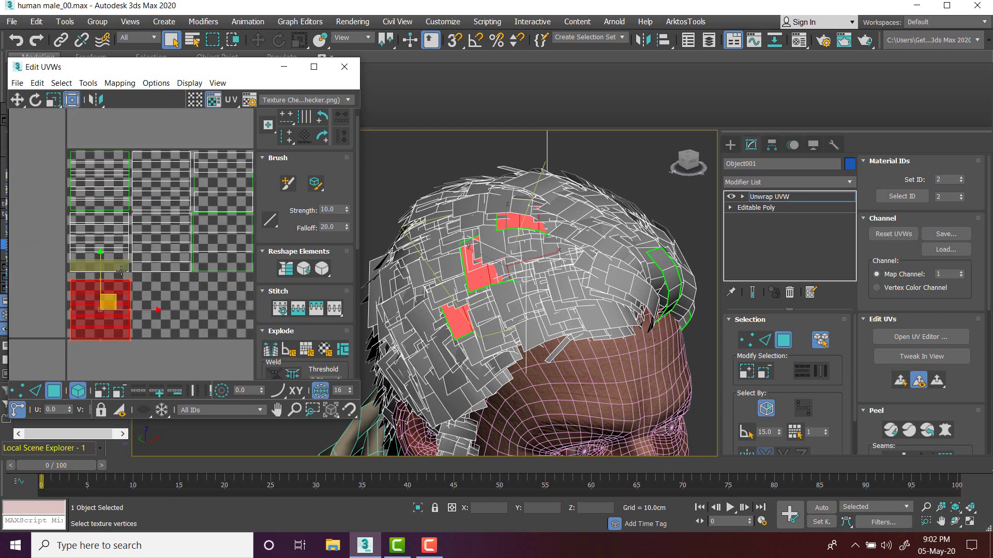
pyautogui.moveTo(106, 297); pyautogui.dragTo(103, 294)
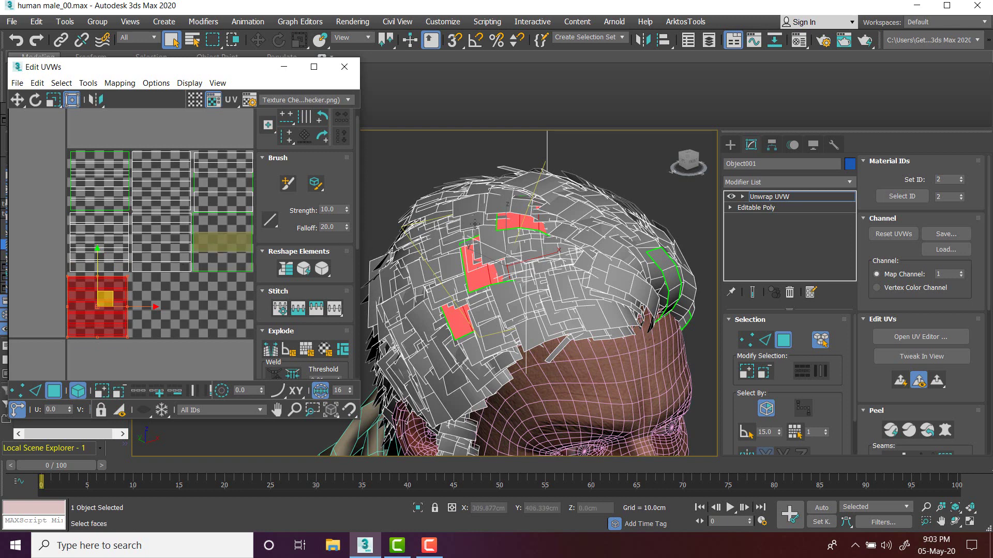
# - Select the upper-left and upper-middle UV clusters in turn and examine which hair cards each one covers on the head
pyautogui.keyDown('alt'); pyautogui.moveTo(475, 248); pyautogui.dragTo(480, 228, button='middle'); pyautogui.keyUp('alt')
pyautogui.moveTo(58, 135); pyautogui.dragTo(119, 205)
pyautogui.keyDown('alt'); pyautogui.moveTo(491, 223); pyautogui.dragTo(559, 214, button='middle'); pyautogui.keyUp('alt')
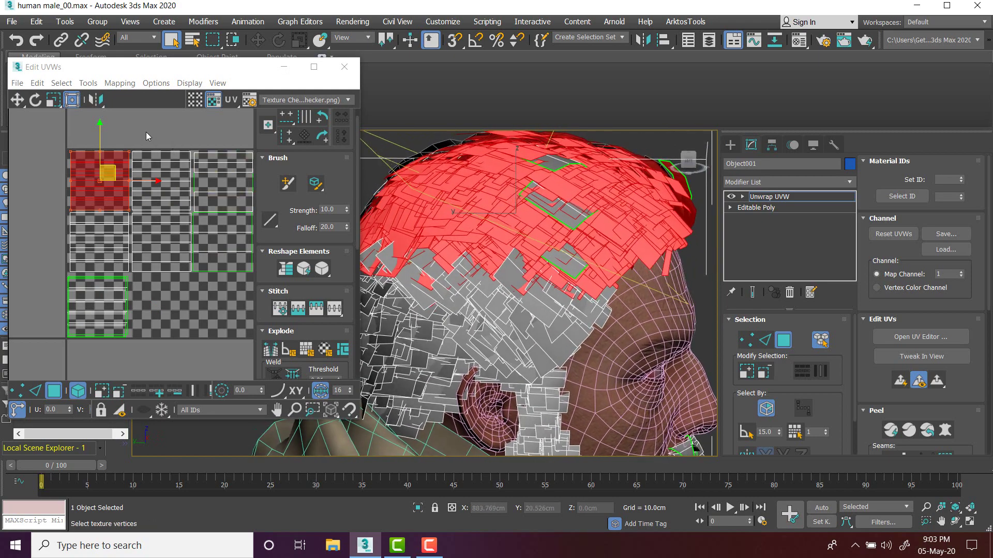
pyautogui.moveTo(146, 131); pyautogui.dragTo(169, 209)
pyautogui.keyDown('alt'); pyautogui.moveTo(544, 270); pyautogui.dragTo(492, 311, button='middle'); pyautogui.keyUp('alt')
pyautogui.scroll(2, 472, 258)
pyautogui.scroll(-3, 472, 258)
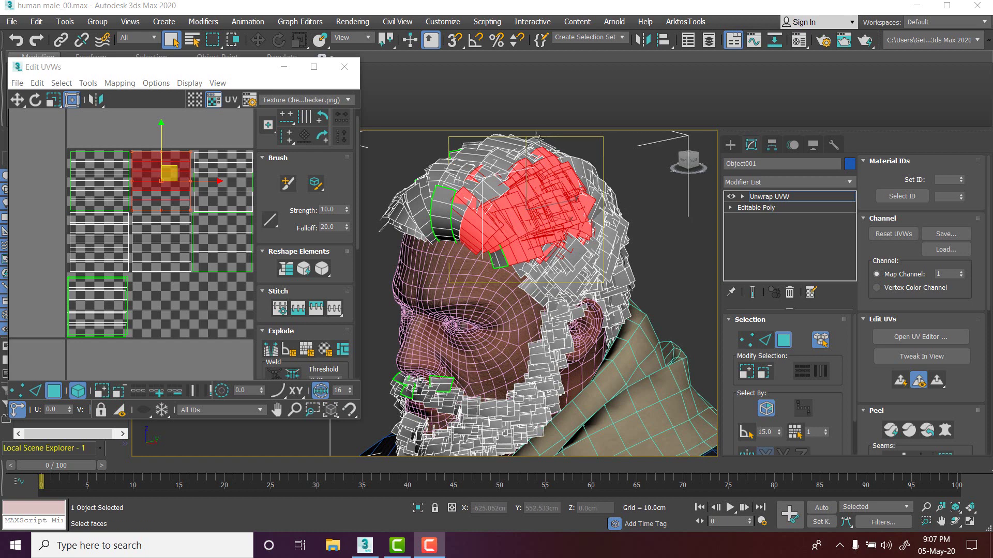
pyautogui.moveTo(514, 183)
pyautogui.keyDown('alt'); pyautogui.mouseDown(button='middle')
pyautogui.moveTo(555, 186)
pyautogui.moveTo(510, 183)
pyautogui.mouseUp(button='middle'); pyautogui.keyUp('alt')
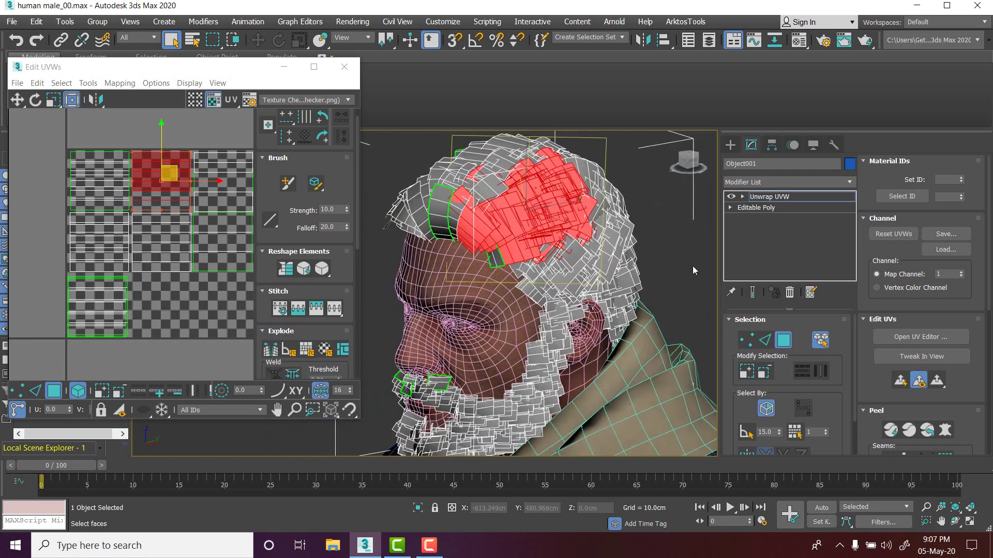
pyautogui.keyDown('alt'); pyautogui.moveTo(609, 196); pyautogui.dragTo(493, 202, button='middle'); pyautogui.keyUp('alt')
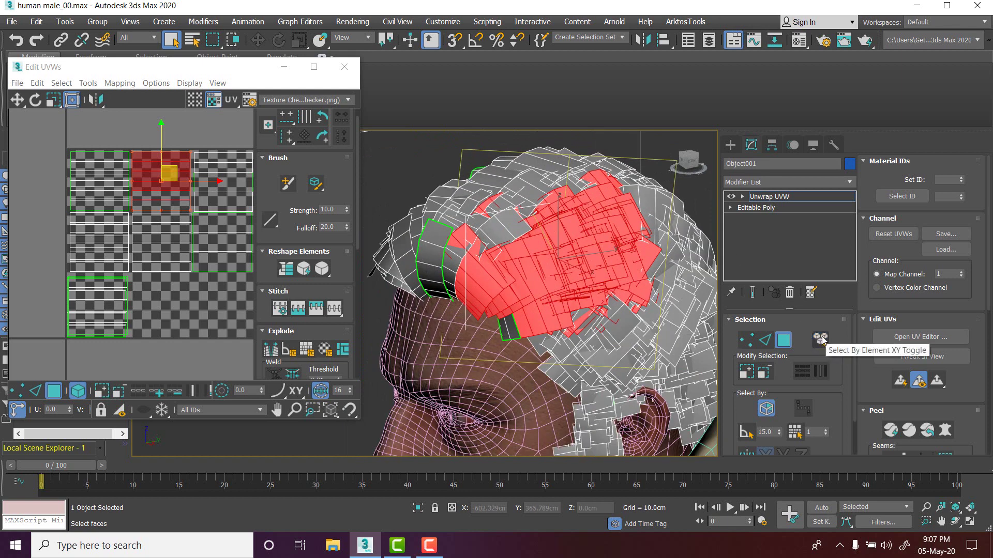
# - Turn off Select By Element XY, clear the selection and select a single face of a hair card on top of the head
pyautogui.click(822, 341)
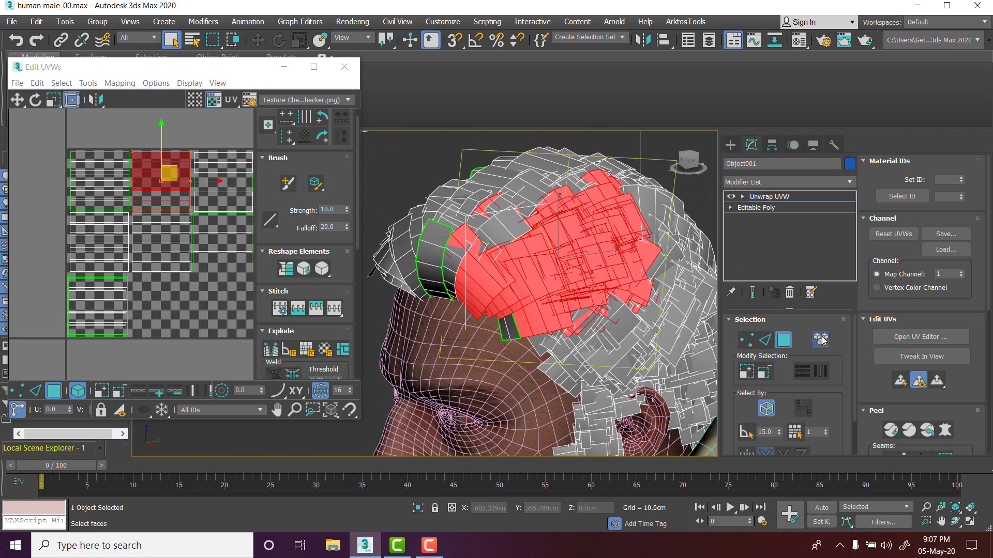
pyautogui.click(653, 142)
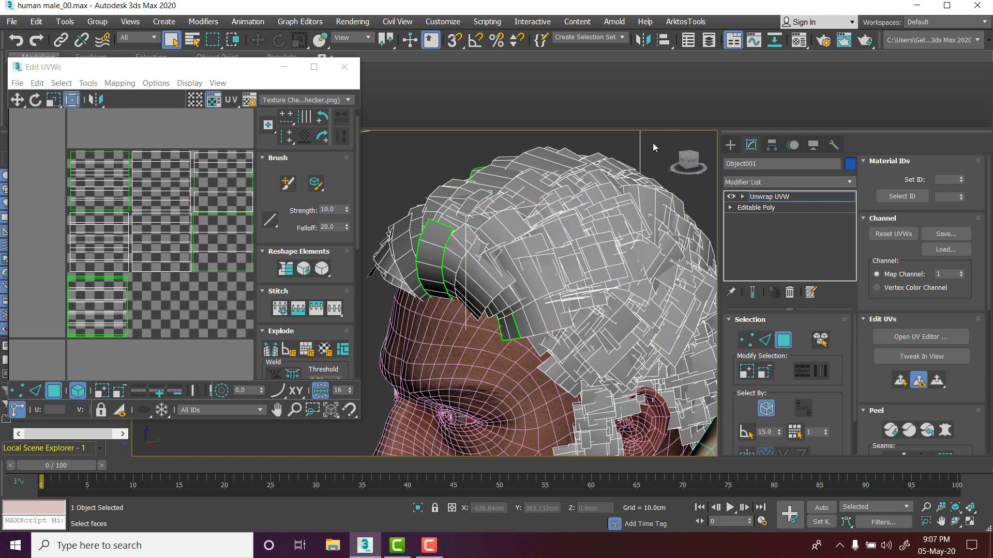
pyautogui.click(492, 182)
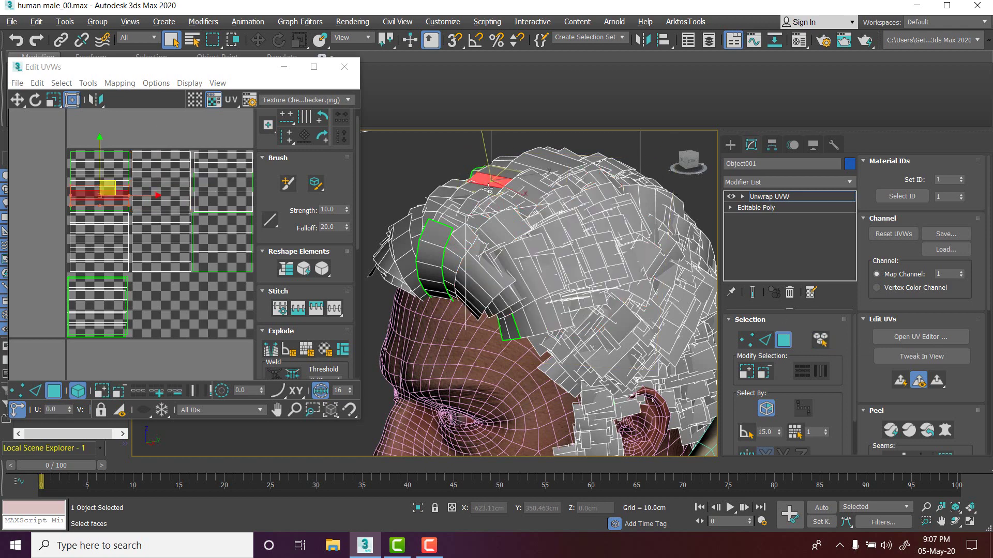
pyautogui.scroll(6, 489, 189)
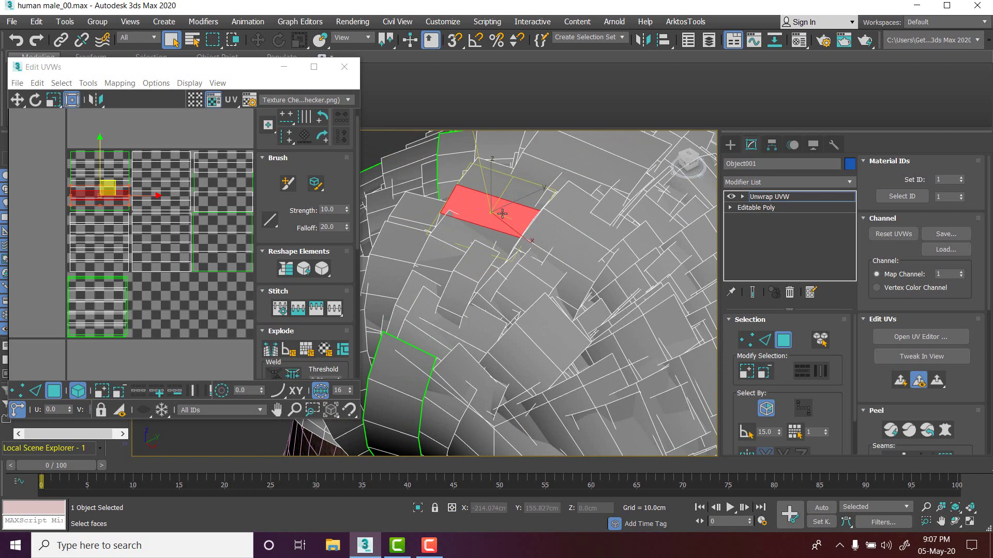
# - Turn on Select By Element XY and select scattered hair cards from the top of the head down its left side
pyautogui.click(822, 341)
pyautogui.click(475, 208)
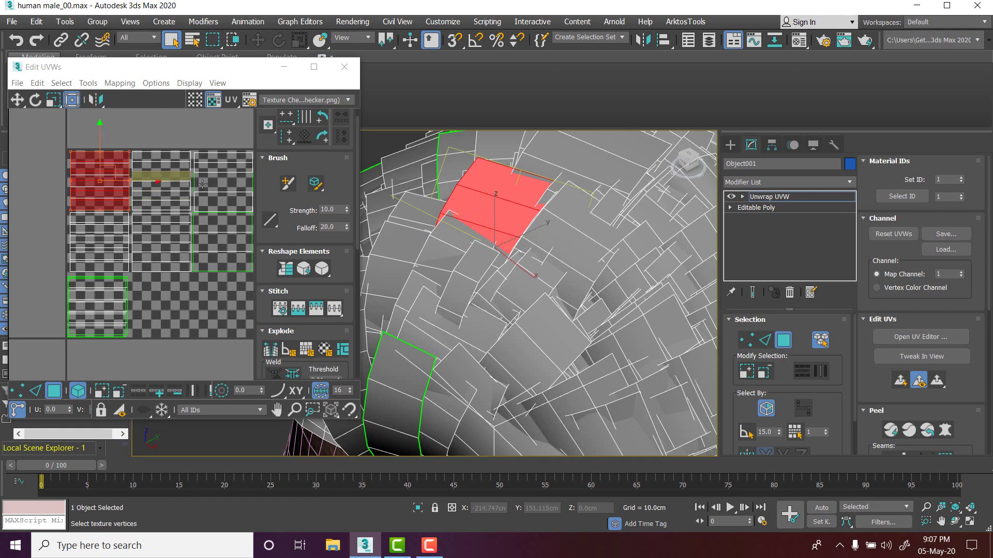
pyautogui.scroll(-10, 567, 259)
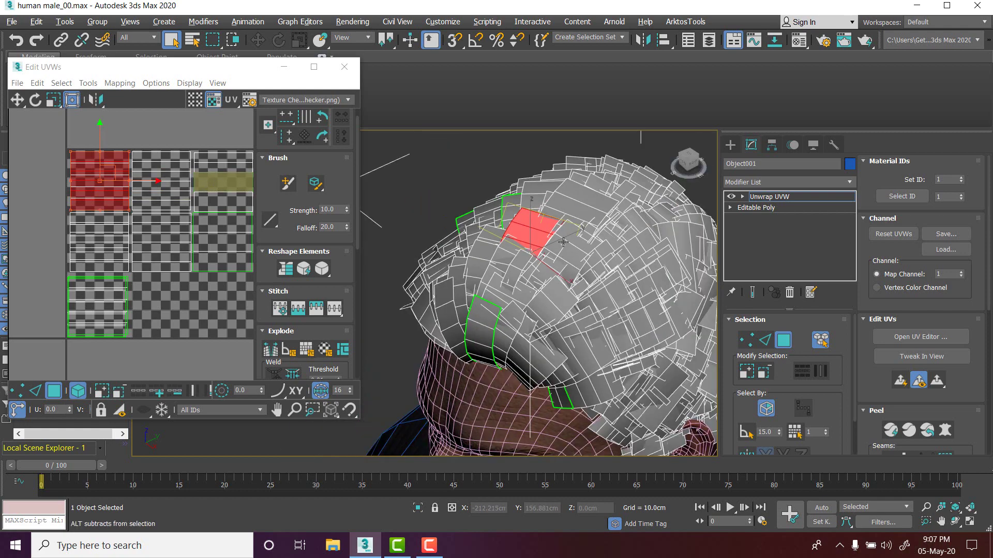
pyautogui.keyDown('alt'); pyautogui.moveTo(492, 206); pyautogui.dragTo(526, 193, button='middle'); pyautogui.keyUp('alt')
pyautogui.keyDown('ctrl'); pyautogui.click(586, 274); pyautogui.keyUp('ctrl')
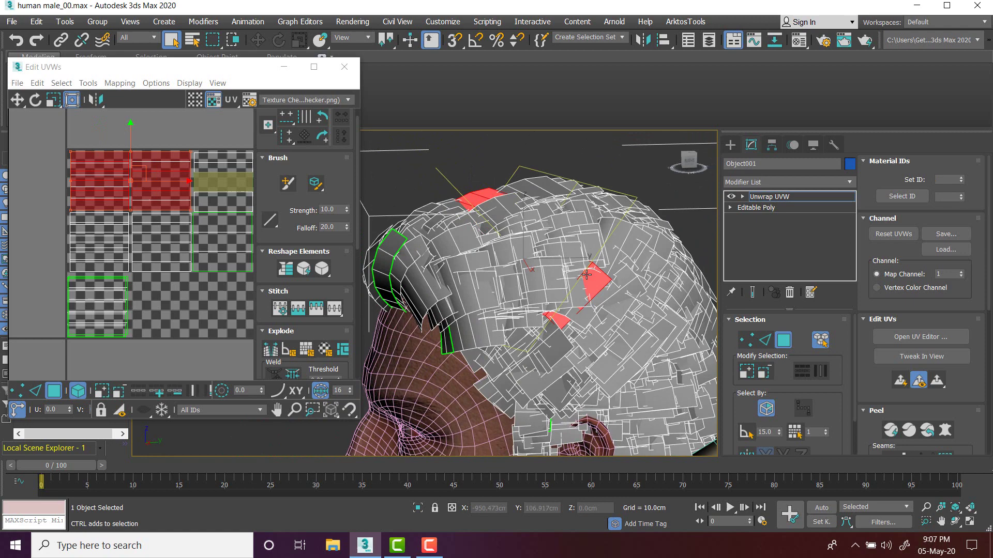
pyautogui.keyDown('ctrl'); pyautogui.click(633, 254); pyautogui.keyUp('ctrl')
pyautogui.keyDown('alt'); pyautogui.moveTo(605, 258); pyautogui.dragTo(525, 222, button='middle'); pyautogui.keyUp('alt')
pyautogui.keyDown('ctrl'); pyautogui.click(551, 280); pyautogui.keyUp('ctrl')
pyautogui.keyDown('ctrl'); pyautogui.click(524, 314); pyautogui.keyUp('ctrl')
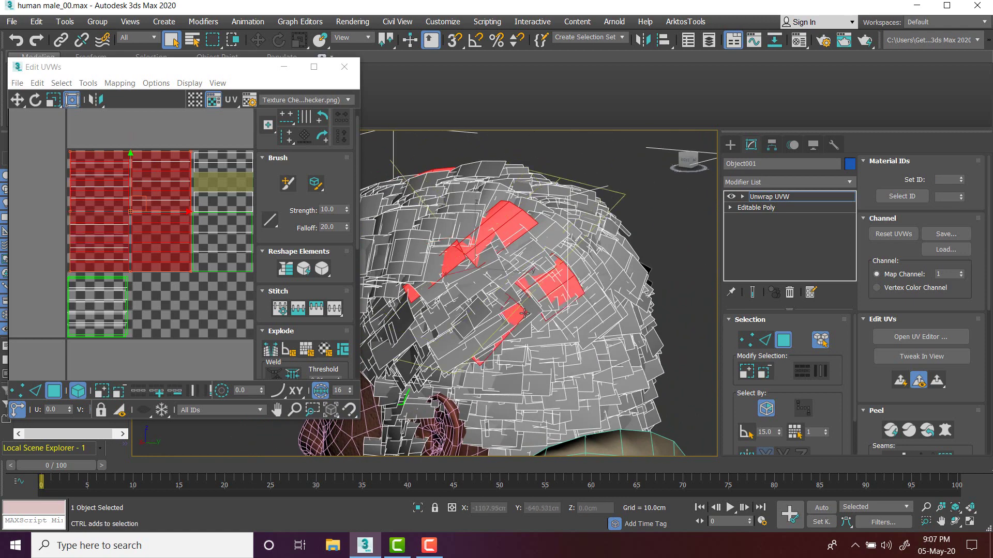
# - Add scattered hair cards at the back and on the right side of the head to the selection
pyautogui.keyDown('alt'); pyautogui.moveTo(641, 292); pyautogui.dragTo(531, 258, button='middle'); pyautogui.keyUp('alt')
pyautogui.keyDown('ctrl'); pyautogui.click(535, 374); pyautogui.keyUp('ctrl')
pyautogui.keyDown('ctrl'); pyautogui.click(619, 366); pyautogui.keyUp('ctrl')
pyautogui.keyDown('ctrl'); pyautogui.click(535, 277); pyautogui.keyUp('ctrl')
pyautogui.keyDown('ctrl'); pyautogui.click(501, 277); pyautogui.keyUp('ctrl')
pyautogui.keyDown('ctrl'); pyautogui.click(531, 259); pyautogui.keyUp('ctrl')
pyautogui.keyDown('ctrl'); pyautogui.click(513, 291); pyautogui.keyUp('ctrl')
pyautogui.keyDown('ctrl'); pyautogui.click(463, 272); pyautogui.keyUp('ctrl')
pyautogui.keyDown('ctrl'); pyautogui.click(480, 228); pyautogui.keyUp('ctrl')
pyautogui.keyDown('ctrl'); pyautogui.click(580, 263); pyautogui.keyUp('ctrl')
pyautogui.keyDown('ctrl'); pyautogui.click(562, 318); pyautogui.keyUp('ctrl')
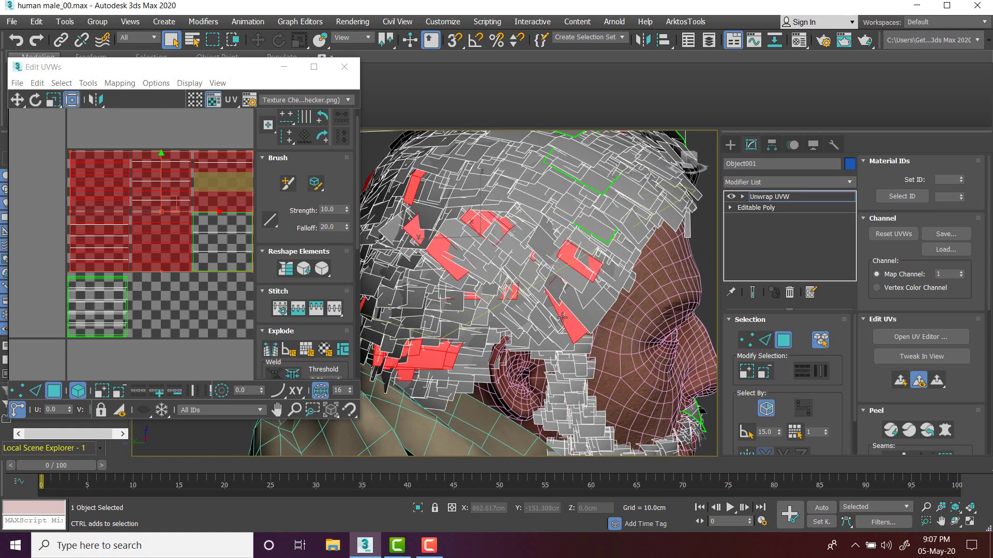
# - Add scattered hair cards on the right front and upper right side of the head to the selection
pyautogui.keyDown('alt'); pyautogui.moveTo(463, 324); pyautogui.dragTo(429, 233, button='middle'); pyautogui.keyUp('alt')
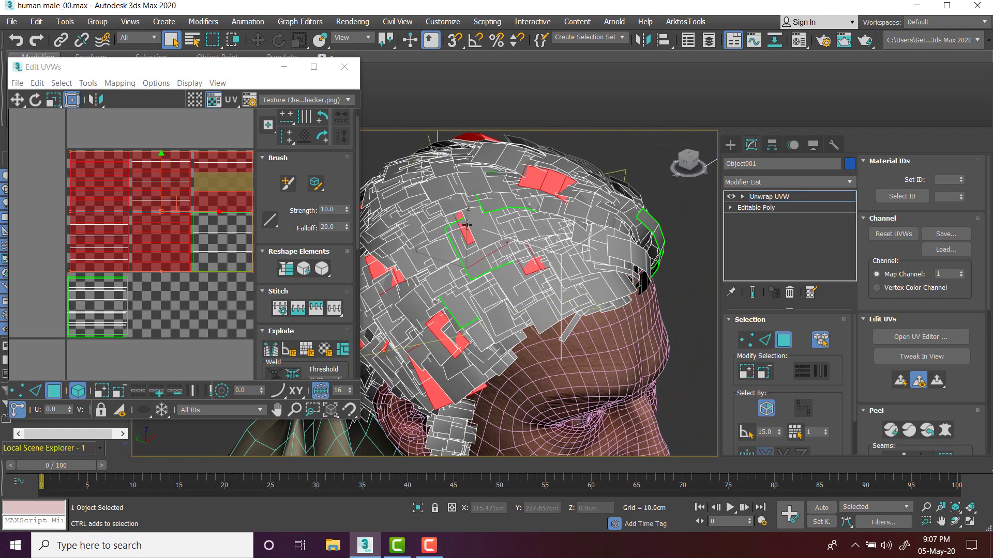
pyautogui.keyDown('ctrl'); pyautogui.click(419, 230); pyautogui.keyUp('ctrl')
pyautogui.keyDown('ctrl'); pyautogui.click(448, 288); pyautogui.keyUp('ctrl')
pyautogui.keyDown('ctrl'); pyautogui.click(565, 295); pyautogui.keyUp('ctrl')
pyautogui.keyDown('ctrl'); pyautogui.click(573, 255); pyautogui.keyUp('ctrl')
pyautogui.keyDown('ctrl'); pyautogui.click(517, 217); pyautogui.keyUp('ctrl')
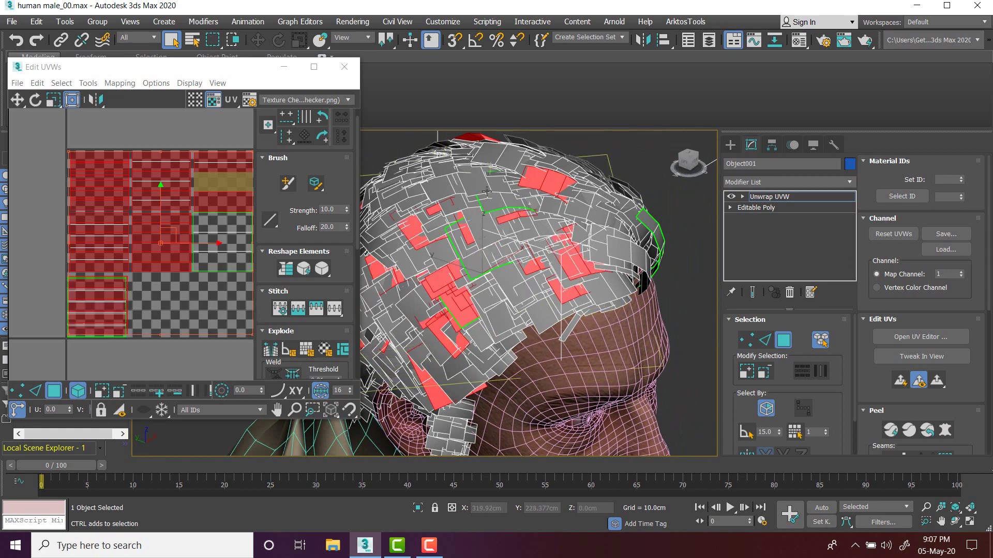
pyautogui.keyDown('ctrl'); pyautogui.click(453, 190); pyautogui.keyUp('ctrl')
pyautogui.keyDown('alt'); pyautogui.moveTo(458, 195); pyautogui.dragTo(486, 222, button='middle'); pyautogui.keyUp('alt')
pyautogui.keyDown('ctrl'); pyautogui.click(419, 228); pyautogui.keyUp('ctrl')
pyautogui.keyDown('ctrl'); pyautogui.click(449, 176); pyautogui.keyUp('ctrl')
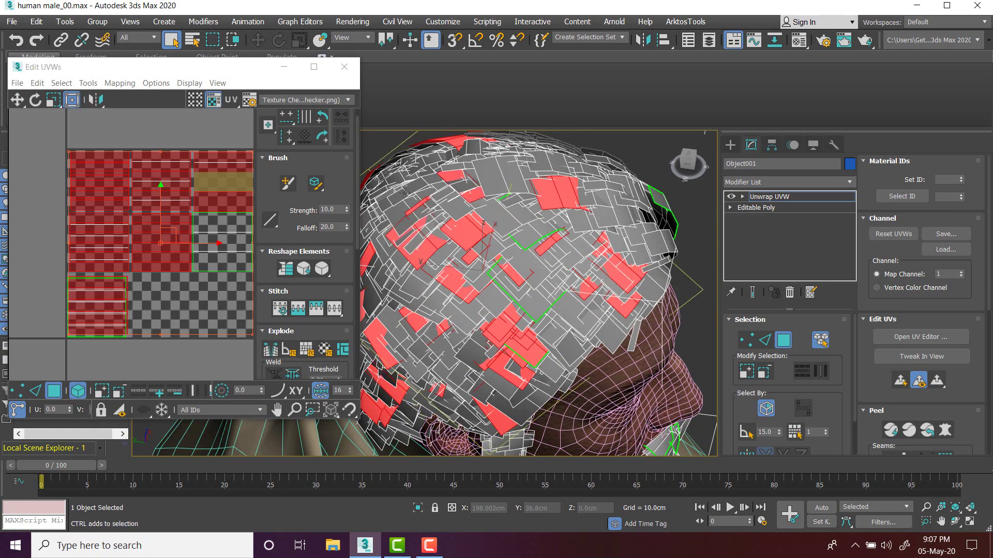
# - Add four more hair cards toward the back of the crown's right side to the selection
pyautogui.keyDown('ctrl'); pyautogui.click(408, 196); pyautogui.keyUp('ctrl')
pyautogui.keyDown('ctrl'); pyautogui.click(398, 223); pyautogui.keyUp('ctrl')
pyautogui.keyDown('ctrl'); pyautogui.click(391, 240); pyautogui.keyUp('ctrl')
pyautogui.keyDown('ctrl'); pyautogui.click(407, 287); pyautogui.keyUp('ctrl')
# - Add several hair cards along the front hairline above the forehead to the selection
pyautogui.keyDown('alt'); pyautogui.moveTo(615, 282); pyautogui.dragTo(558, 290, button='middle'); pyautogui.keyUp('alt')
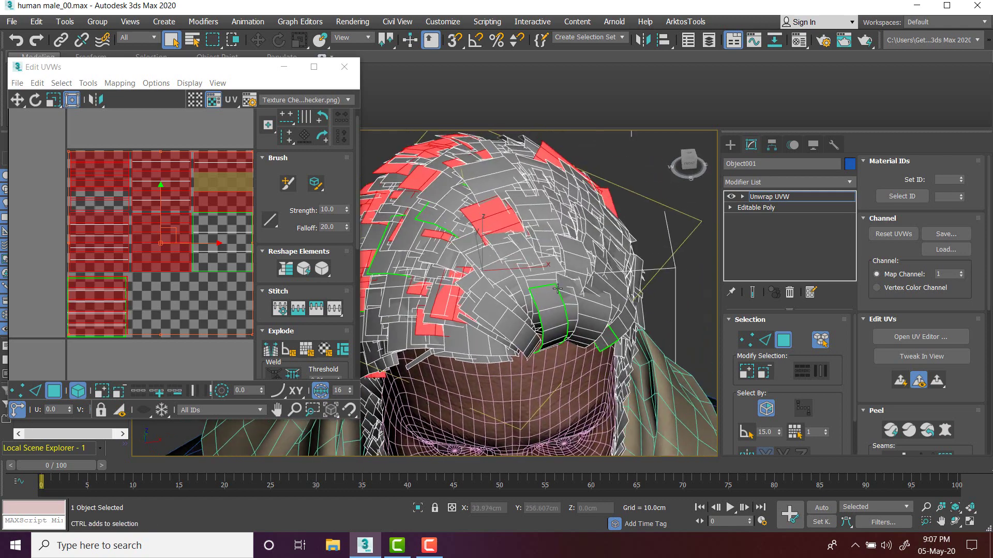
pyautogui.keyDown('ctrl'); pyautogui.click(580, 310); pyautogui.keyUp('ctrl')
pyautogui.keyDown('ctrl'); pyautogui.click(549, 316); pyautogui.keyUp('ctrl')
pyautogui.keyDown('ctrl'); pyautogui.click(536, 306); pyautogui.keyUp('ctrl')
pyautogui.keyDown('ctrl'); pyautogui.click(512, 276); pyautogui.keyUp('ctrl')
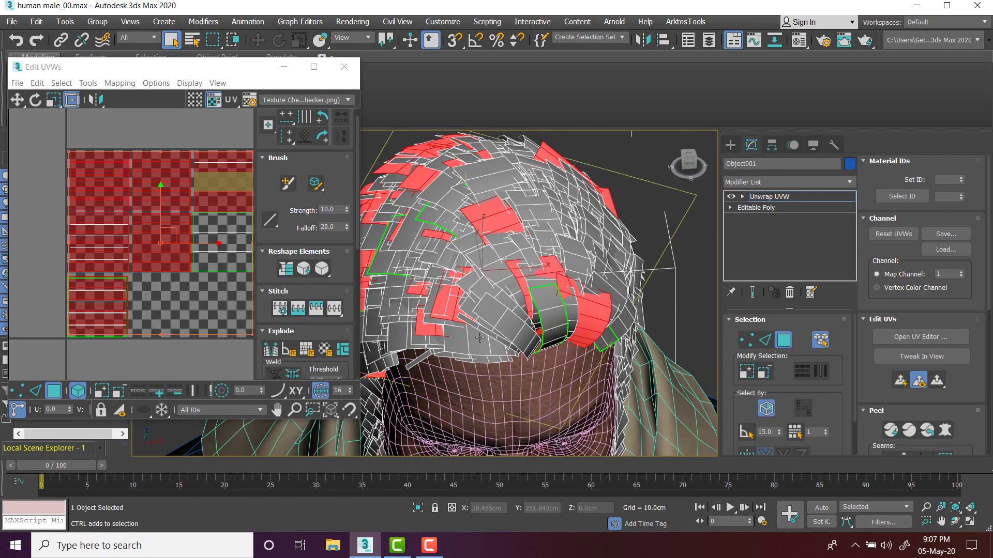
pyautogui.keyDown('ctrl'); pyautogui.click(474, 337); pyautogui.keyUp('ctrl')
# - Add hair cards at the left temple and around the area above and behind the left ear to the selection
pyautogui.keyDown('alt'); pyautogui.moveTo(528, 263); pyautogui.dragTo(625, 215, button='middle'); pyautogui.keyUp('alt')
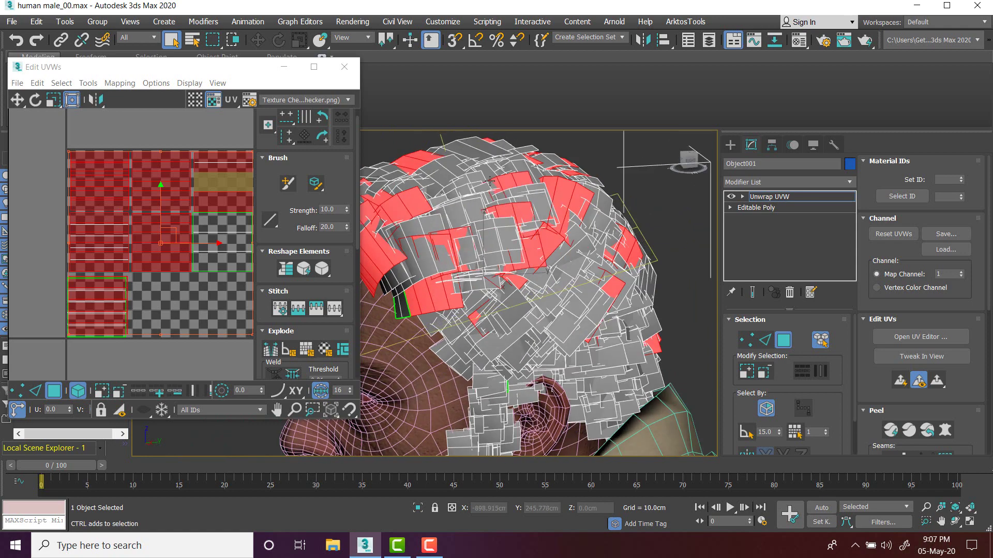
pyautogui.keyDown('ctrl'); pyautogui.click(480, 310); pyautogui.keyUp('ctrl')
pyautogui.keyDown('ctrl'); pyautogui.click(473, 336); pyautogui.keyUp('ctrl')
pyautogui.keyDown('ctrl'); pyautogui.click(522, 352); pyautogui.keyUp('ctrl')
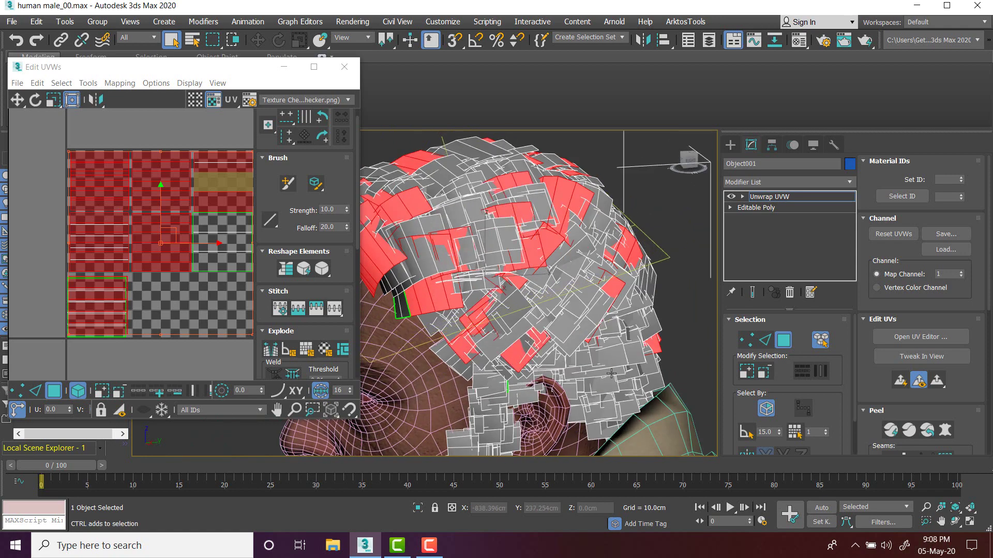
pyautogui.keyDown('ctrl'); pyautogui.click(589, 372); pyautogui.keyUp('ctrl')
pyautogui.keyDown('ctrl'); pyautogui.click(581, 349); pyautogui.keyUp('ctrl')
# - Add scattered hair cards behind and below the left ear and on the back of the head to the selection
pyautogui.keyDown('alt'); pyautogui.moveTo(581, 351); pyautogui.dragTo(517, 298, button='middle'); pyautogui.keyUp('alt')
pyautogui.keyDown('ctrl'); pyautogui.click(503, 295); pyautogui.keyUp('ctrl')
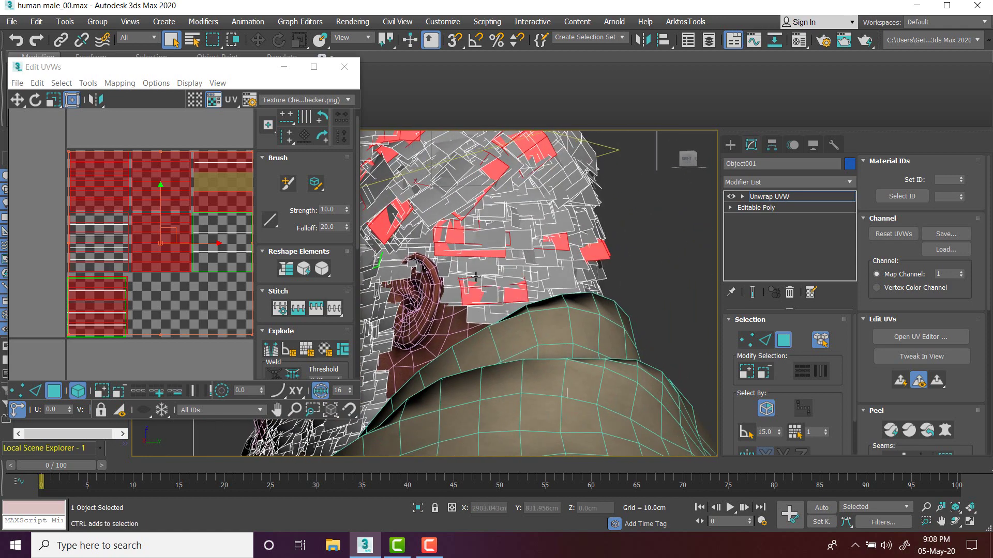
pyautogui.keyDown('ctrl'); pyautogui.click(462, 264); pyautogui.keyUp('ctrl')
pyautogui.keyDown('alt'); pyautogui.moveTo(490, 263); pyautogui.dragTo(524, 241, button='middle'); pyautogui.keyUp('alt')
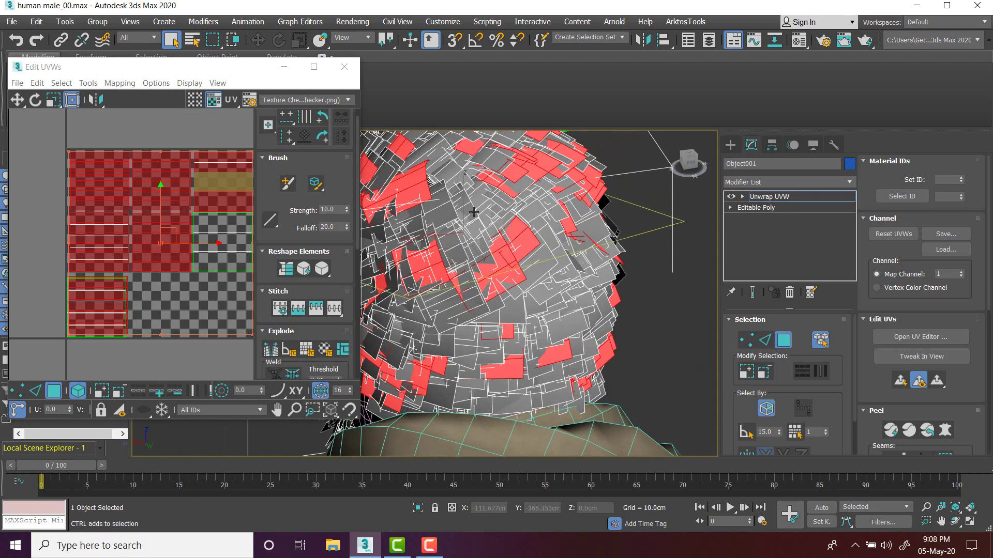
pyautogui.keyDown('ctrl'); pyautogui.click(527, 279); pyautogui.keyUp('ctrl')
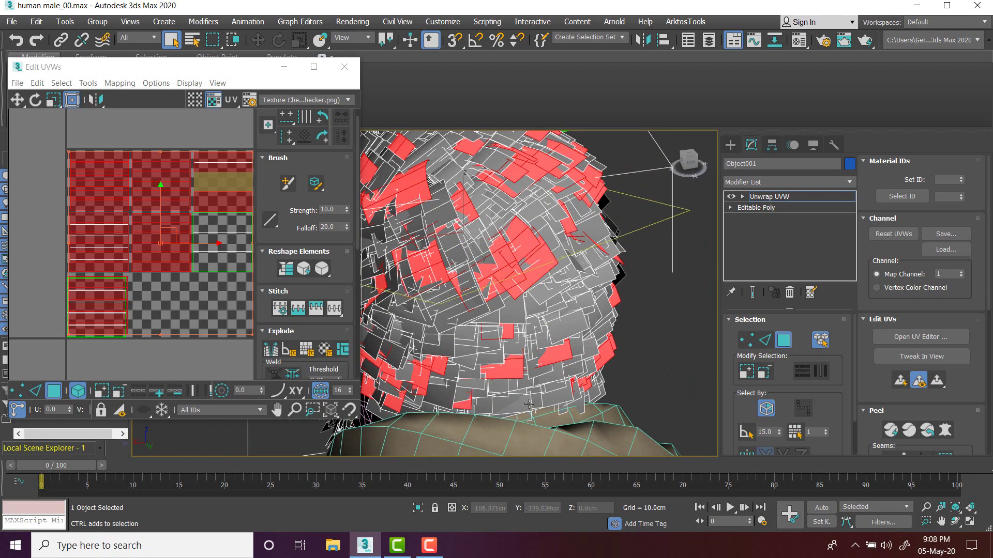
pyautogui.keyDown('alt'); pyautogui.moveTo(491, 388); pyautogui.dragTo(559, 265, button='middle'); pyautogui.keyUp('alt')
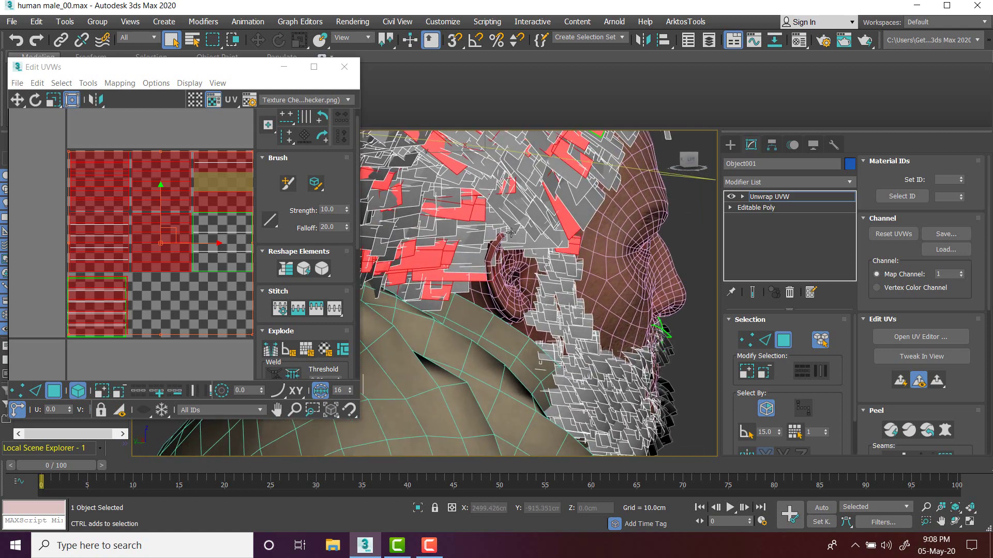
pyautogui.moveTo(469, 252); pyautogui.dragTo(505, 303, button='middle')
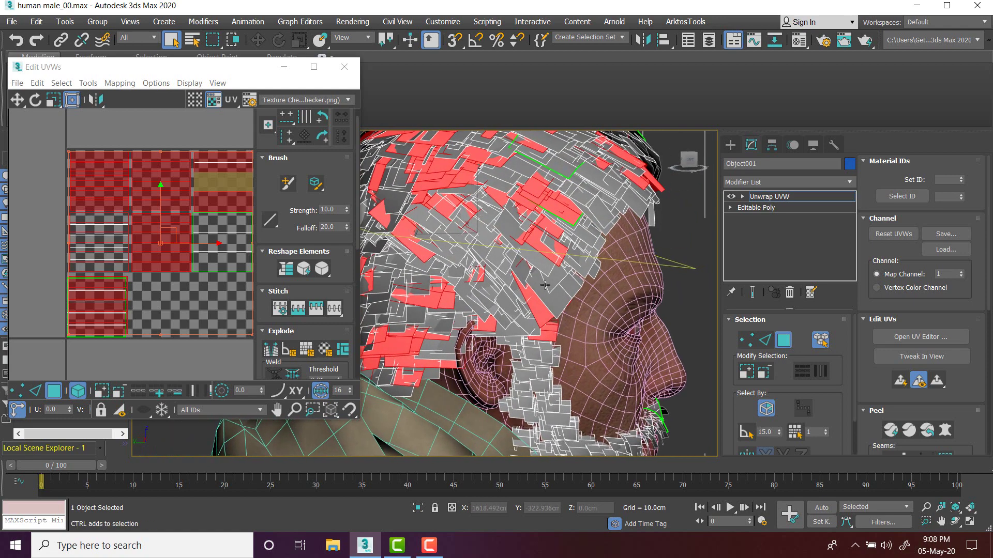
# - Break the selected hair cards off in the UV layout, move them below the checker tile, and deselect them
pyautogui.keyDown('alt'); pyautogui.moveTo(577, 242); pyautogui.dragTo(746, 265, button='middle'); pyautogui.keyUp('alt')
pyautogui.scroll(-3, 189, 231)
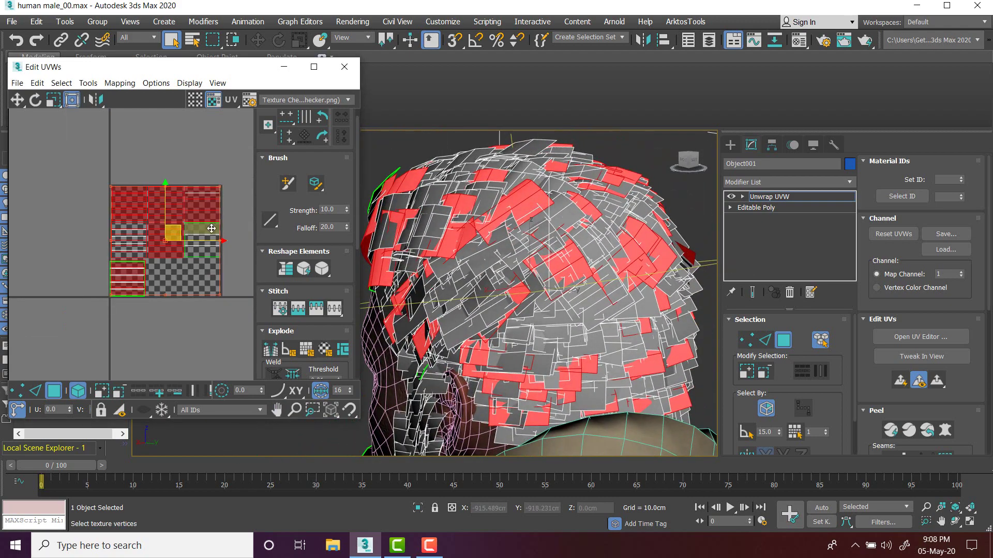
pyautogui.moveTo(211, 228); pyautogui.dragTo(178, 233)
pyautogui.rightClick(175, 235)
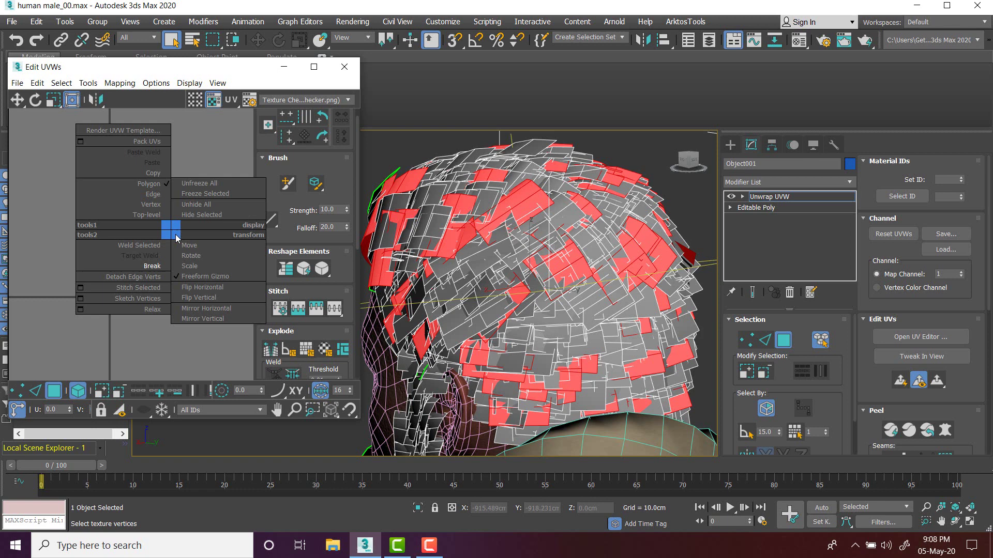
pyautogui.click(155, 267)
pyautogui.moveTo(180, 254); pyautogui.dragTo(193, 368)
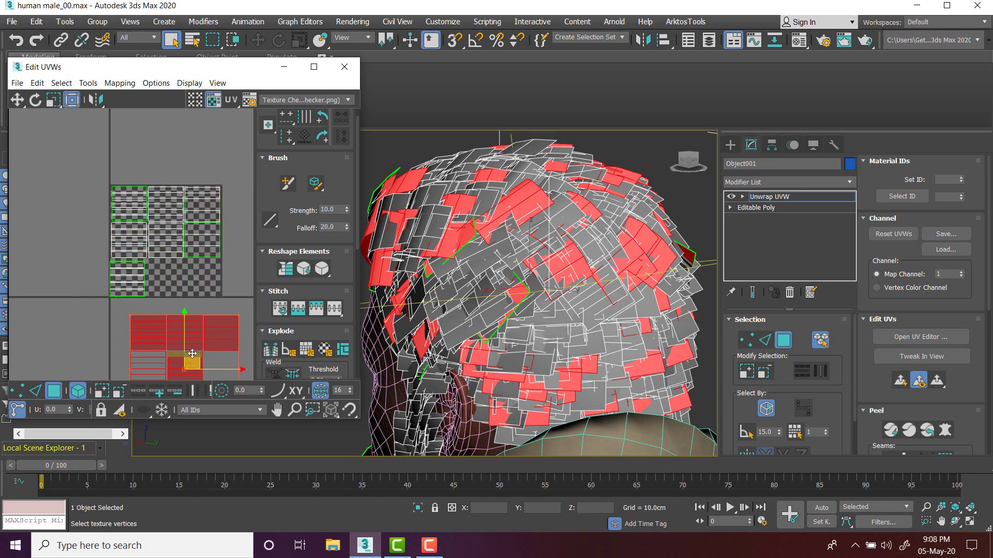
pyautogui.moveTo(194, 368); pyautogui.dragTo(182, 289, button='middle')
pyautogui.click(199, 229)
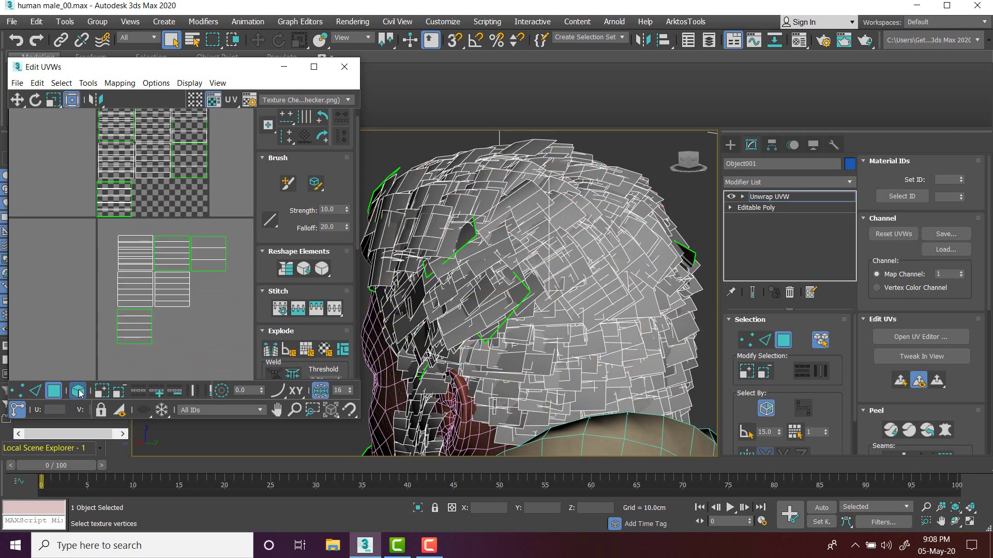
# - Move the detached upper-left UV cluster onto the lower-left cell of the checker tile
pyautogui.moveTo(142, 258); pyautogui.dragTo(146, 259)
pyautogui.scroll(3, 146, 259)
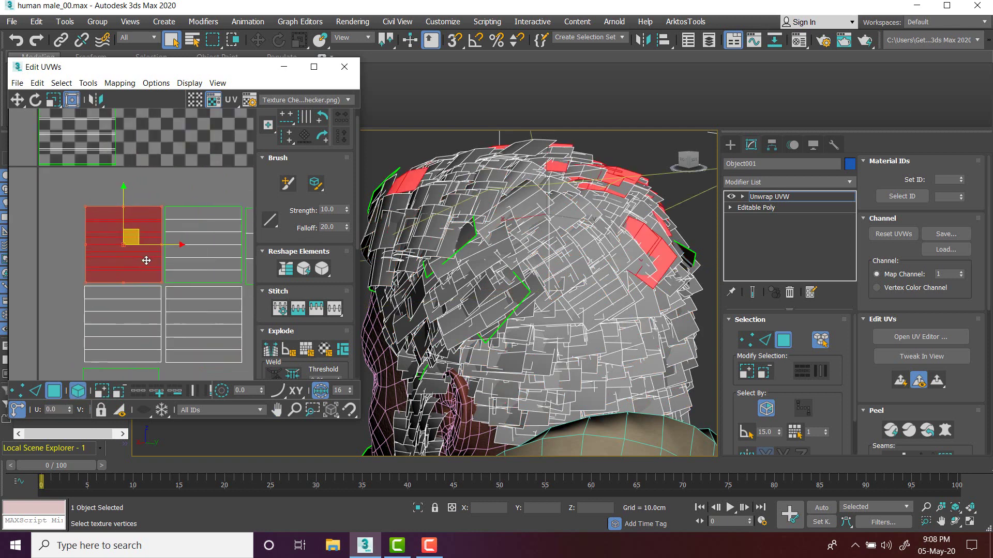
pyautogui.moveTo(142, 249); pyautogui.dragTo(171, 291, button='middle')
pyautogui.moveTo(159, 270); pyautogui.dragTo(124, 182)
pyautogui.moveTo(130, 195); pyautogui.dragTo(153, 248, button='middle')
pyautogui.moveTo(153, 249); pyautogui.dragTo(138, 219)
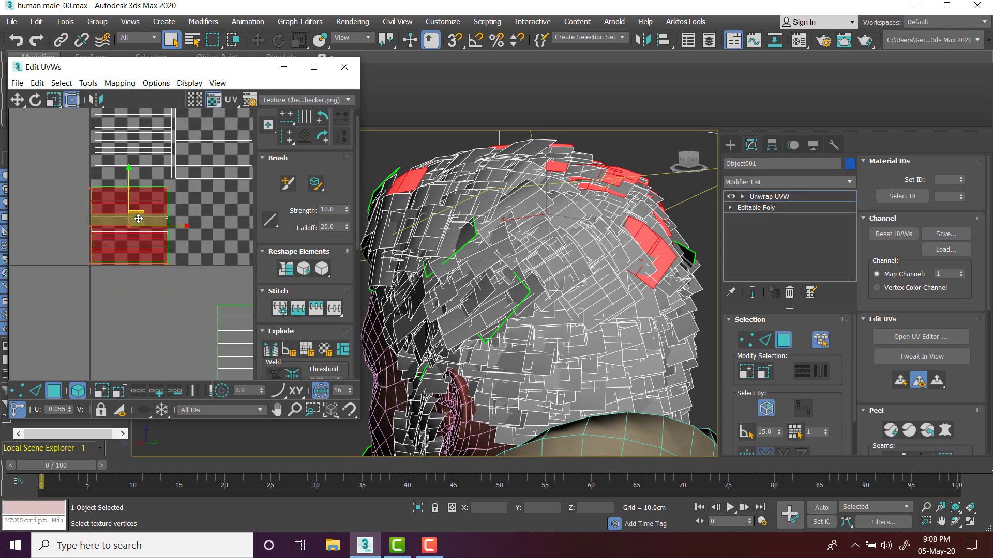
# - Stack the detached top-middle and top-right UV clusters onto the checker tile's lower-left cell
pyautogui.scroll(-3, 165, 256)
pyautogui.click(206, 290)
pyautogui.moveTo(204, 283); pyautogui.dragTo(134, 231)
pyautogui.scroll(4, 149, 233)
pyautogui.scroll(-1, 164, 268)
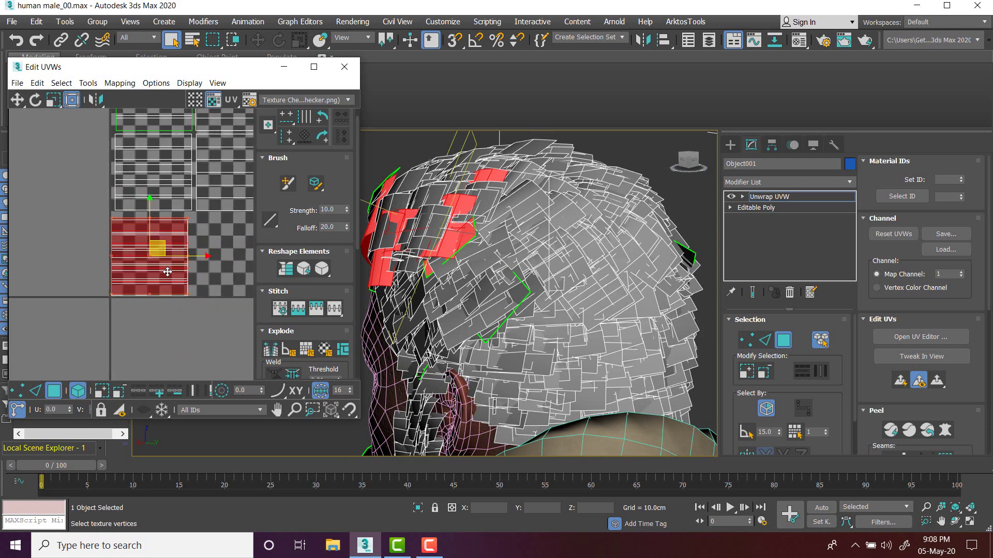
pyautogui.scroll(-3, 167, 272)
pyautogui.moveTo(227, 310); pyautogui.dragTo(154, 274, button='middle')
pyautogui.click(184, 282)
pyautogui.moveTo(188, 284); pyautogui.dragTo(89, 223)
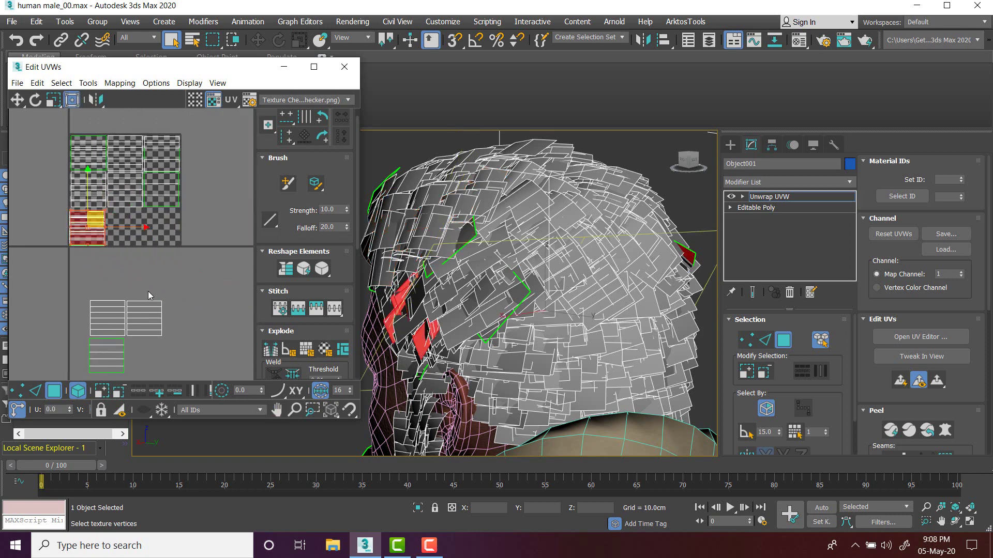
# - Stack the three remaining detached UV clusters onto the same lower-left cell of the checker tile
pyautogui.click(146, 316)
pyautogui.moveTo(146, 316); pyautogui.dragTo(86, 230)
pyautogui.scroll(2, 85, 230)
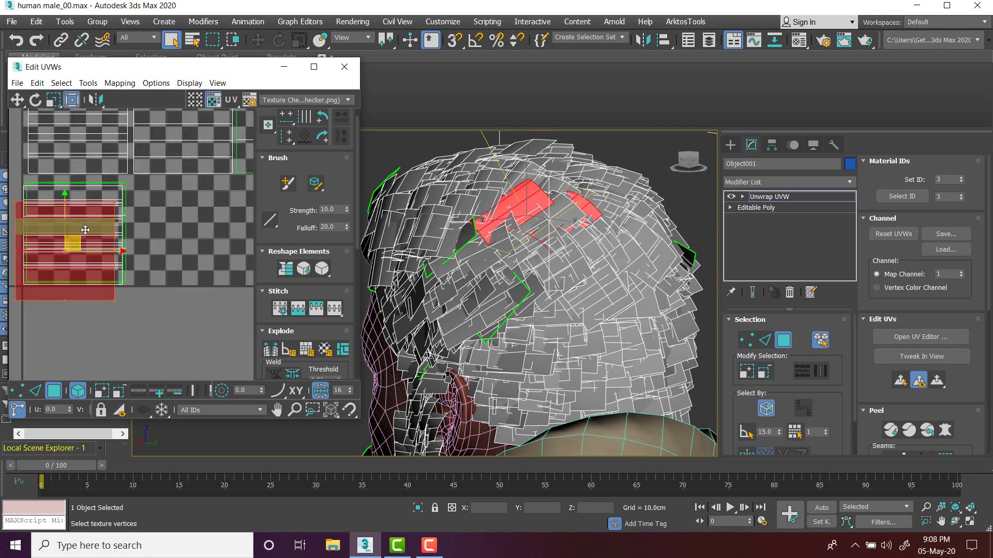
pyautogui.scroll(-4, 153, 313)
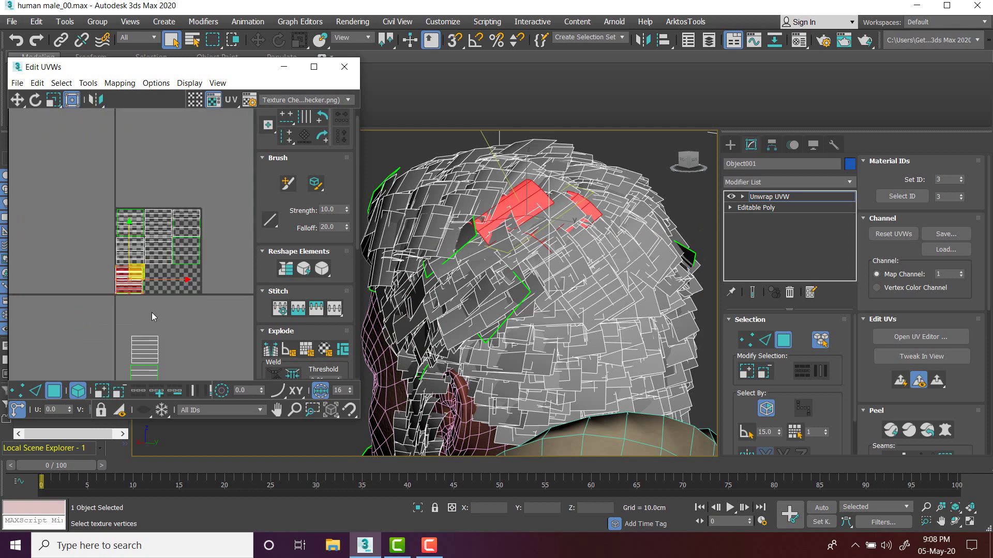
pyautogui.moveTo(142, 353); pyautogui.dragTo(136, 270)
pyautogui.scroll(2, 133, 279)
pyautogui.scroll(-4, 157, 283)
pyautogui.moveTo(164, 291); pyautogui.dragTo(157, 253, button='middle')
pyautogui.moveTo(134, 365); pyautogui.dragTo(170, 326)
pyautogui.moveTo(163, 325); pyautogui.dragTo(126, 235)
pyautogui.scroll(4, 162, 288)
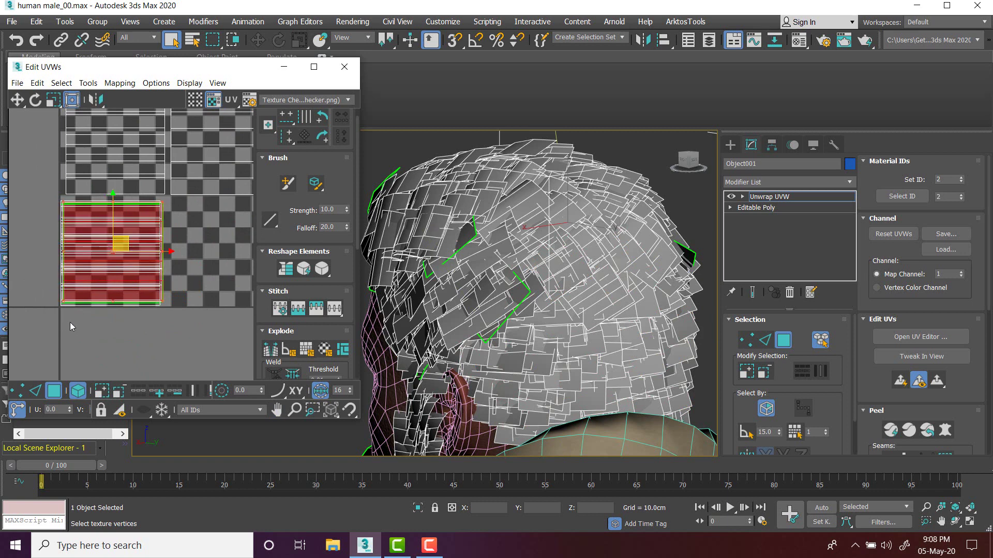
# - Select the whole stacked cluster in the lower-left cell and nudge it slightly away from the tile's edge
pyautogui.click(150, 239)
pyautogui.moveTo(123, 239); pyautogui.dragTo(127, 239)
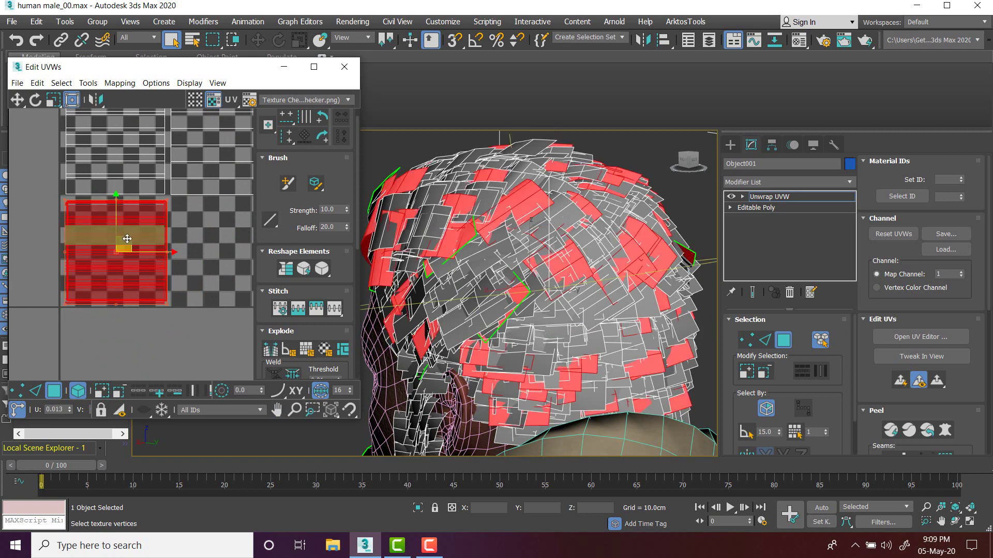
pyautogui.scroll(-3, 160, 245)
pyautogui.scroll(-5, 510, 272)
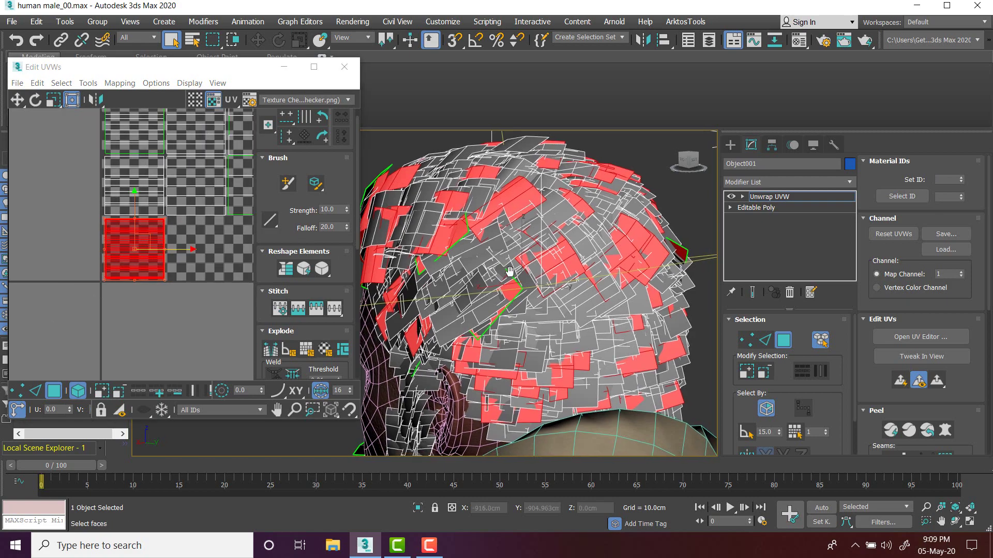
# - Examine how the extra cluster's hair cards are spread around the head, and clear the selection
pyautogui.keyDown('alt'); pyautogui.moveTo(510, 273); pyautogui.dragTo(546, 248, button='middle'); pyautogui.keyUp('alt')
pyautogui.keyDown('alt'); pyautogui.moveTo(544, 250); pyautogui.dragTo(591, 257, button='middle'); pyautogui.keyUp('alt')
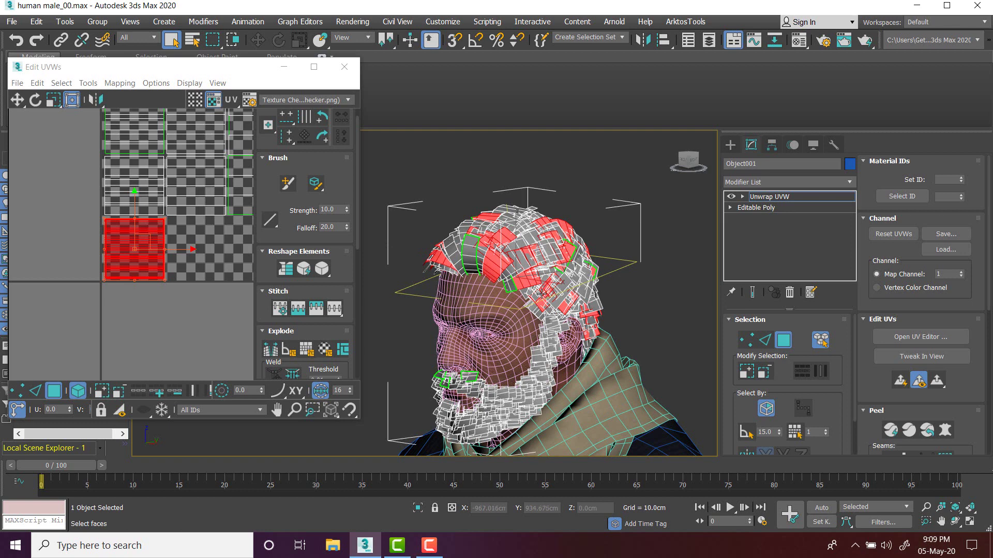
pyautogui.keyDown('alt'); pyautogui.moveTo(542, 293); pyautogui.dragTo(534, 328, button='middle'); pyautogui.keyUp('alt')
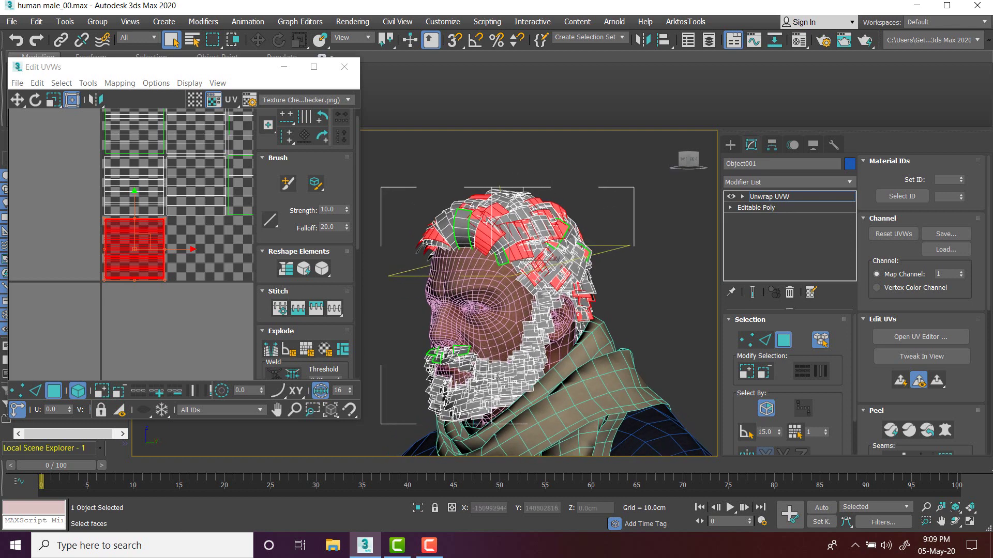
pyautogui.moveTo(208, 262); pyautogui.dragTo(39, 291, button='middle')
pyautogui.moveTo(384, 281); pyautogui.dragTo(403, 249, button='middle')
pyautogui.scroll(-5, 367, 256)
pyautogui.moveTo(159, 214); pyautogui.dragTo(261, 214, button='middle')
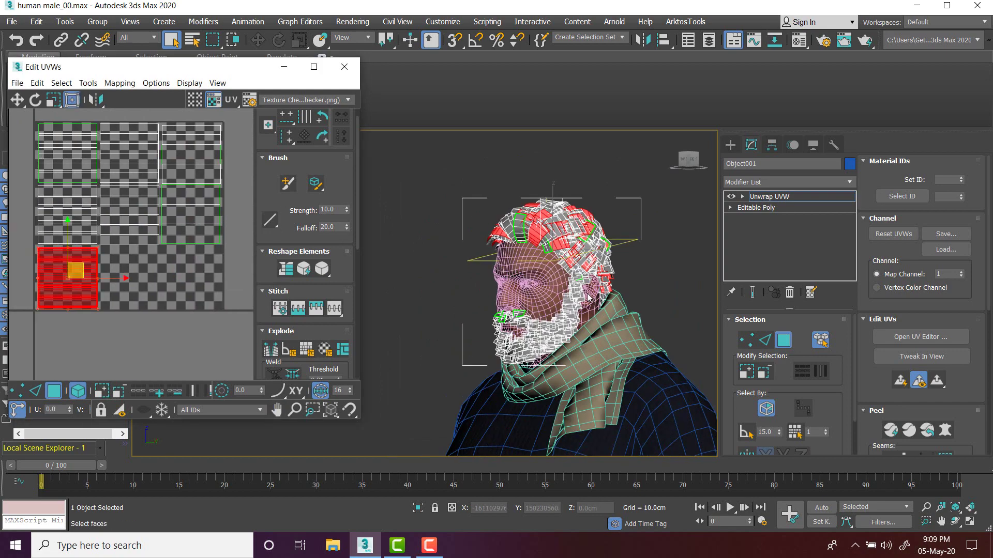
pyautogui.scroll(5, 587, 298)
pyautogui.keyDown('alt'); pyautogui.moveTo(587, 299); pyautogui.dragTo(587, 291, button='middle'); pyautogui.keyUp('alt')
pyautogui.click(679, 237)
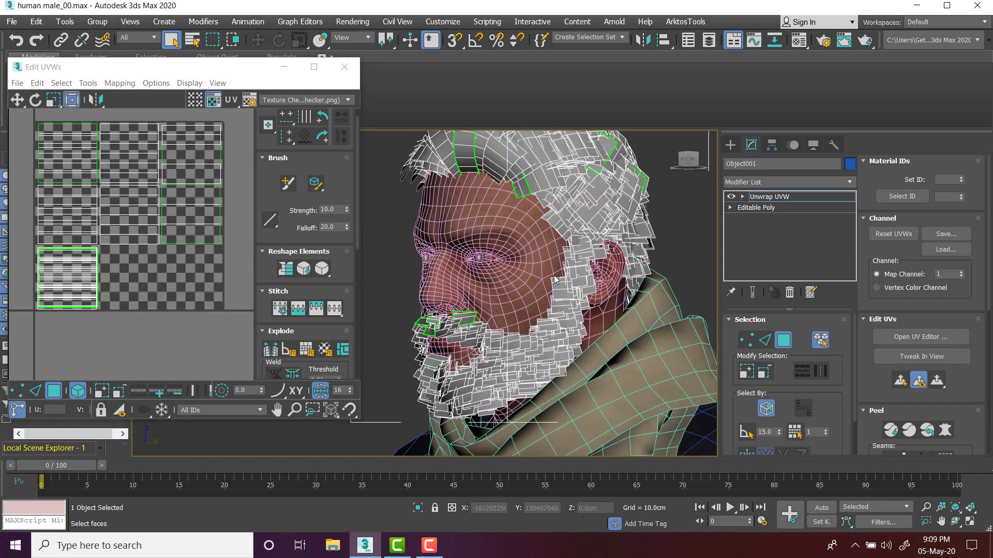
# - Select scattered beard cards across the moustache, chin and right cheek
pyautogui.keyDown('alt'); pyautogui.moveTo(509, 332); pyautogui.dragTo(584, 332, button='middle'); pyautogui.keyUp('alt')
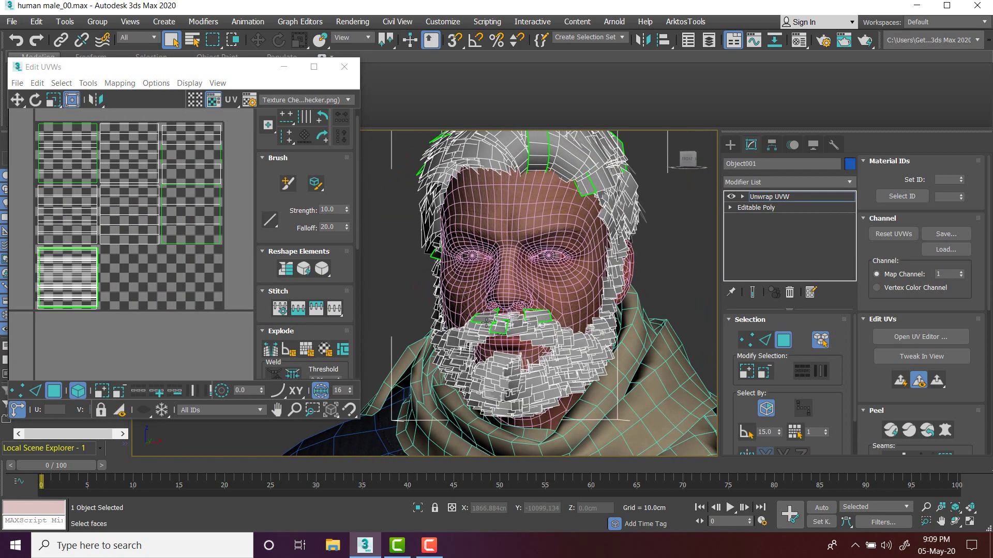
pyautogui.click(485, 318)
pyautogui.keyDown('ctrl'); pyautogui.click(546, 326); pyautogui.keyUp('ctrl')
pyautogui.keyDown('ctrl'); pyautogui.click(547, 343); pyautogui.keyUp('ctrl')
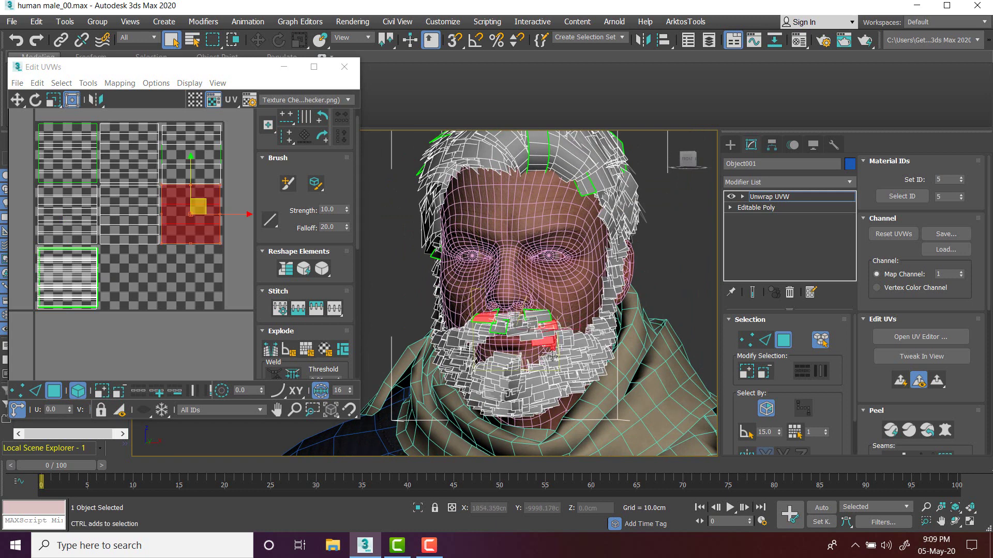
pyautogui.keyDown('ctrl'); pyautogui.click(486, 402); pyautogui.keyUp('ctrl')
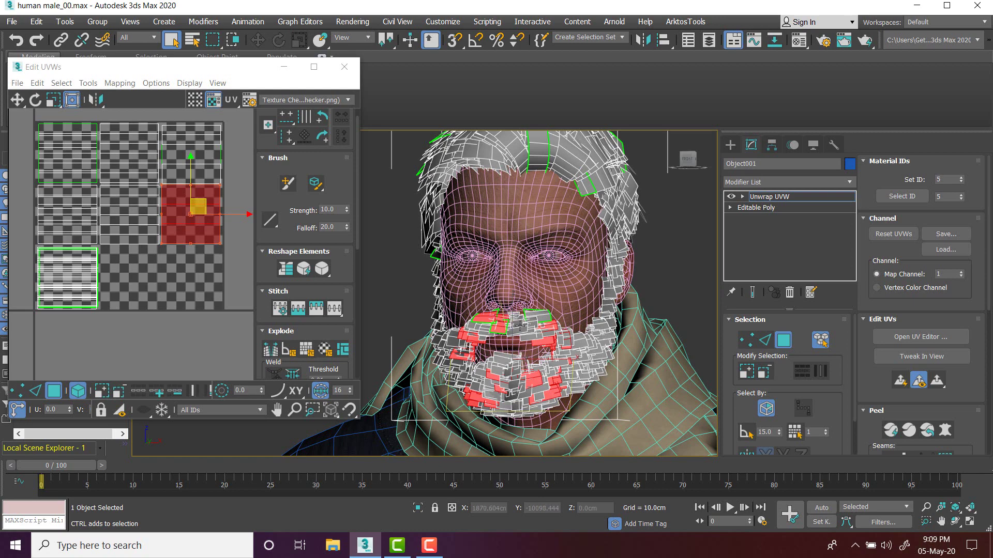
pyautogui.scroll(2, 520, 325)
pyautogui.keyDown('ctrl'); pyautogui.click(449, 339); pyautogui.keyUp('ctrl')
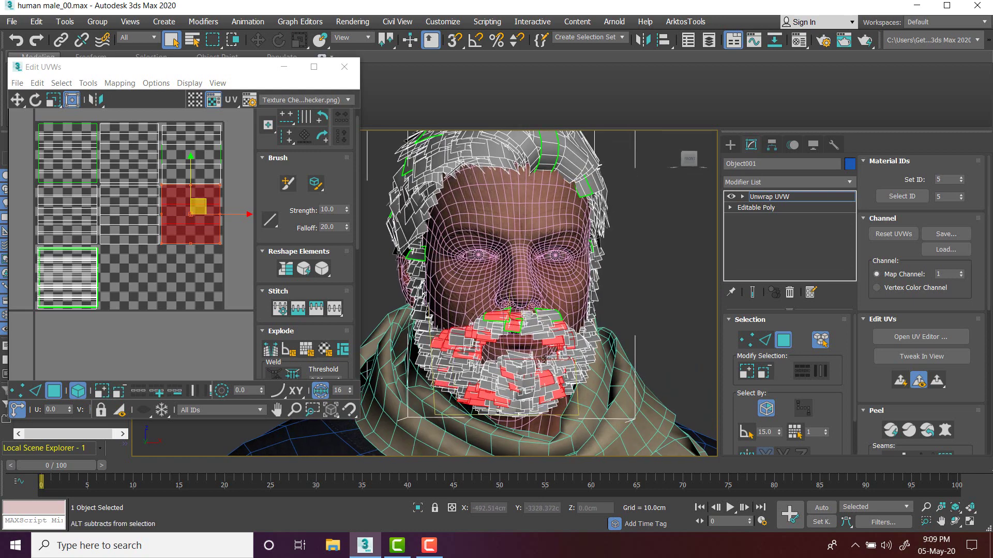
# - Add scattered beard cards along the left jaw and lower left sideburn to the selection
pyautogui.keyDown('alt'); pyautogui.moveTo(546, 357); pyautogui.dragTo(541, 378, button='middle'); pyautogui.keyUp('alt')
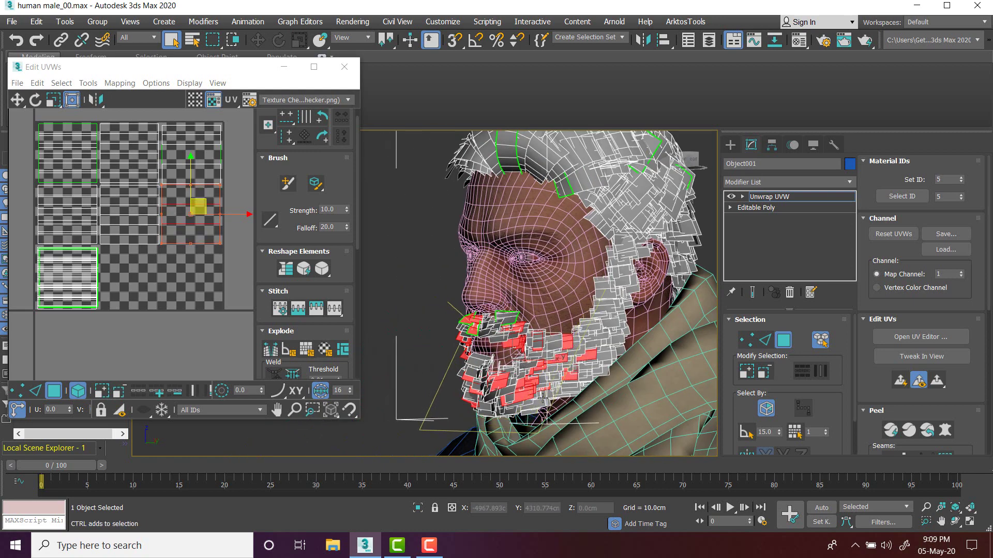
pyautogui.keyDown('ctrl'); pyautogui.click(599, 335); pyautogui.keyUp('ctrl')
pyautogui.keyDown('ctrl'); pyautogui.click(603, 316); pyautogui.keyUp('ctrl')
pyautogui.keyDown('ctrl'); pyautogui.click(579, 331); pyautogui.keyUp('ctrl')
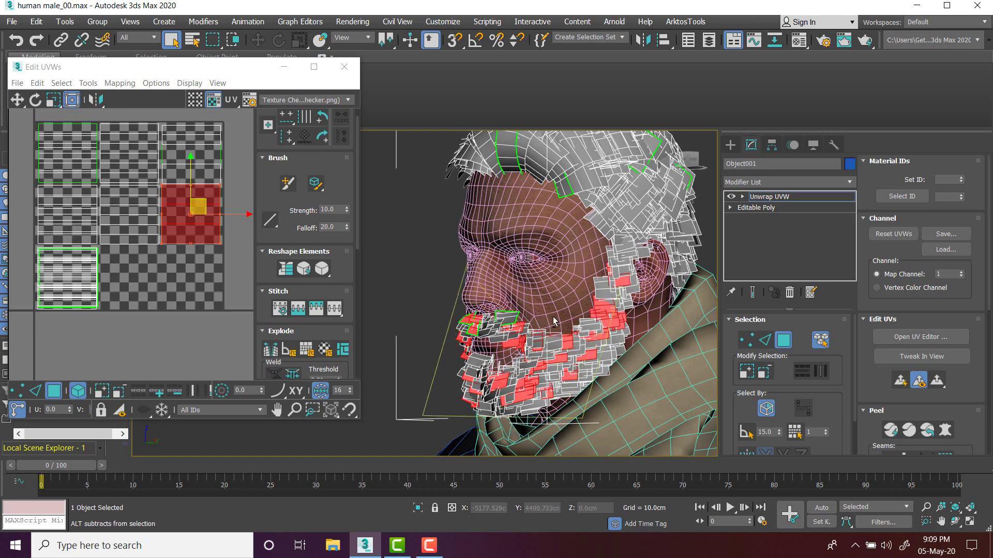
# - Add scattered beard cards along the right jaw and up the right sideburn to the selection
pyautogui.keyDown('alt'); pyautogui.moveTo(553, 318); pyautogui.dragTo(475, 340, button='middle'); pyautogui.keyUp('alt')
pyautogui.keyDown('ctrl'); pyautogui.click(444, 363); pyautogui.keyUp('ctrl')
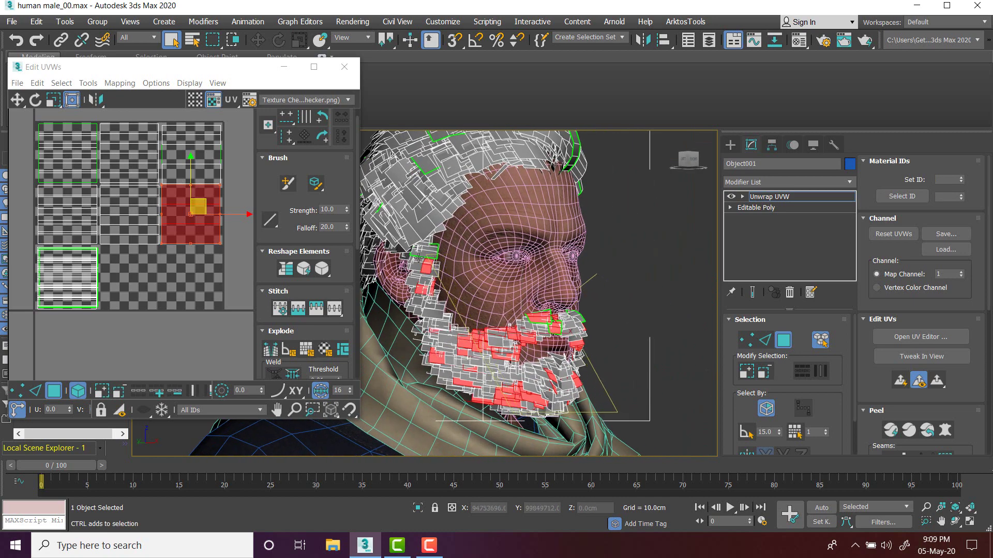
pyautogui.keyDown('ctrl'); pyautogui.click(423, 274); pyautogui.keyUp('ctrl')
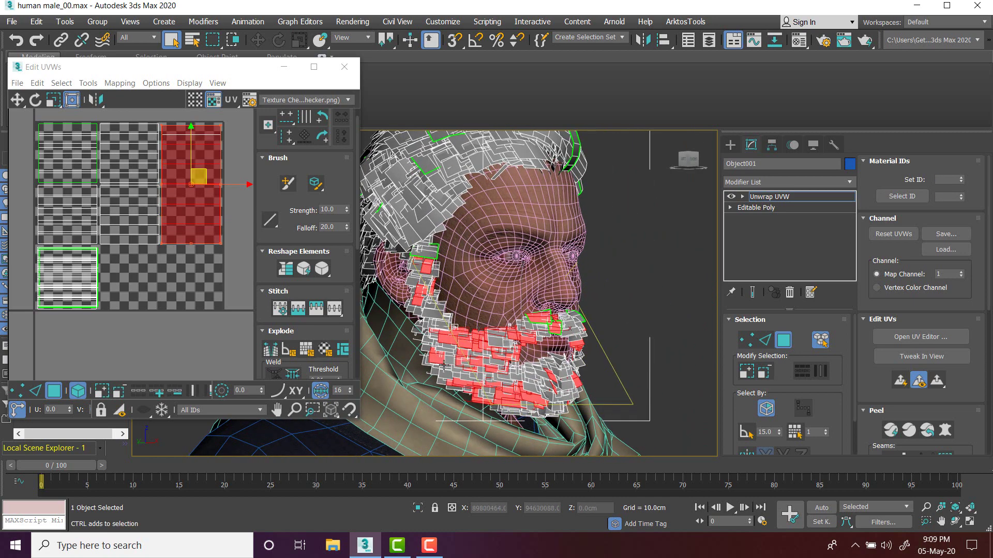
pyautogui.keyDown('ctrl'); pyautogui.click(421, 316); pyautogui.keyUp('ctrl')
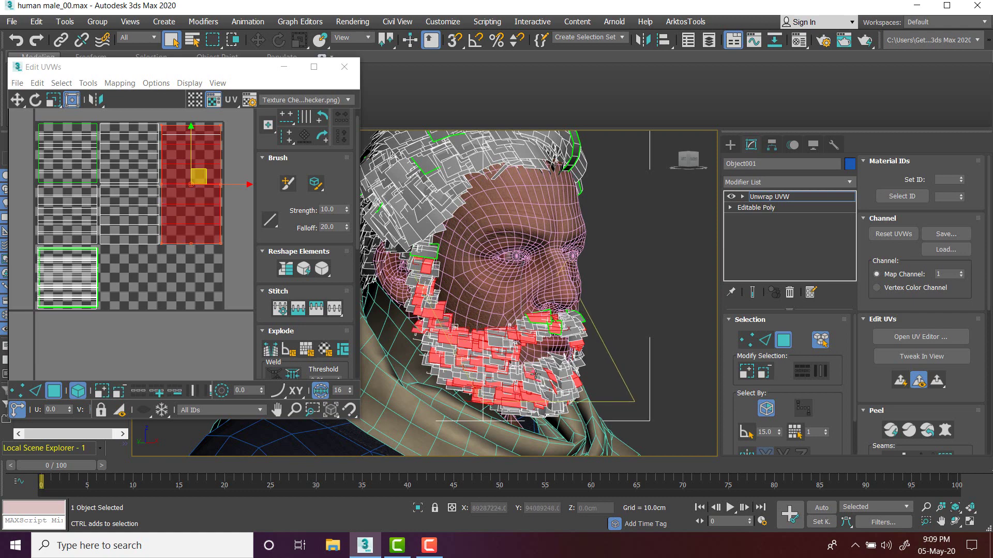
# - Add more beard cards on the left side of the beard and the upper left sideburn to the selection
pyautogui.keyDown('alt'); pyautogui.moveTo(475, 374); pyautogui.dragTo(524, 326, button='middle'); pyautogui.keyUp('alt')
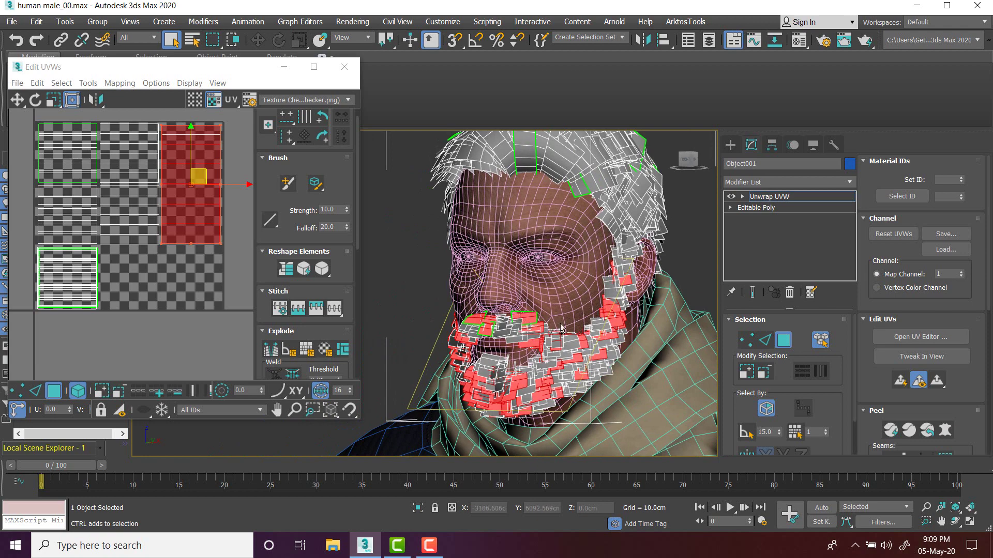
pyautogui.moveTo(605, 370)
pyautogui.keyDown('alt'); pyautogui.mouseDown(button='middle')
pyautogui.moveTo(563, 367)
pyautogui.moveTo(608, 364)
pyautogui.mouseUp(button='middle'); pyautogui.keyUp('alt')
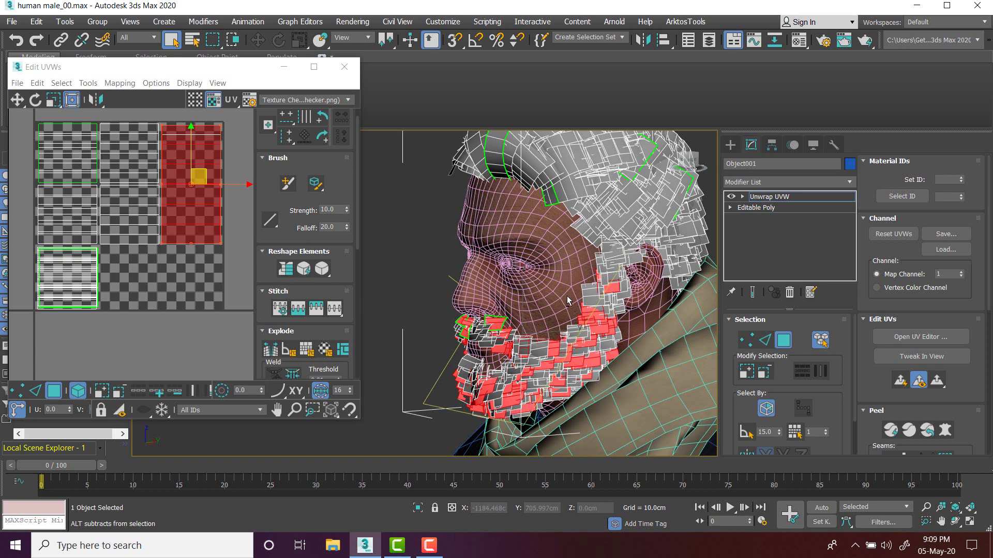
pyautogui.keyDown('ctrl'); pyautogui.click(590, 298); pyautogui.keyUp('ctrl')
pyautogui.keyDown('ctrl'); pyautogui.click(617, 287); pyautogui.keyUp('ctrl')
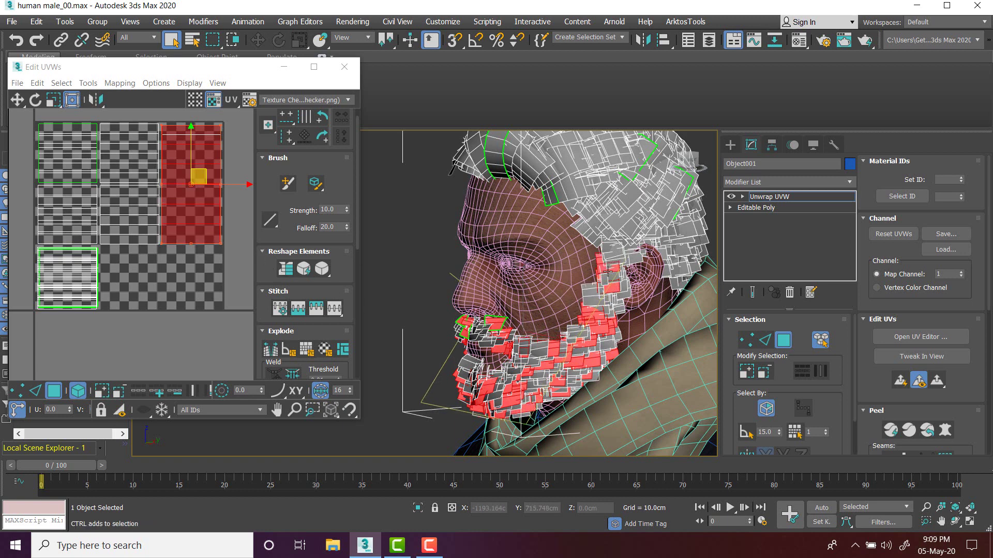
pyautogui.scroll(-2, 171, 192)
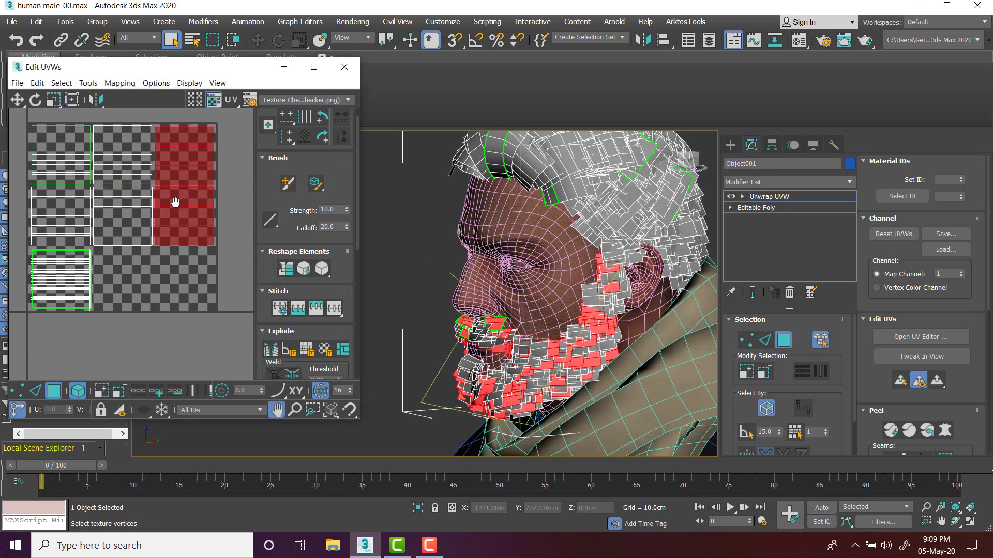
# - Break the selected beard cards into their own cluster and move it down the checker tile's right column
pyautogui.rightClick(172, 194)
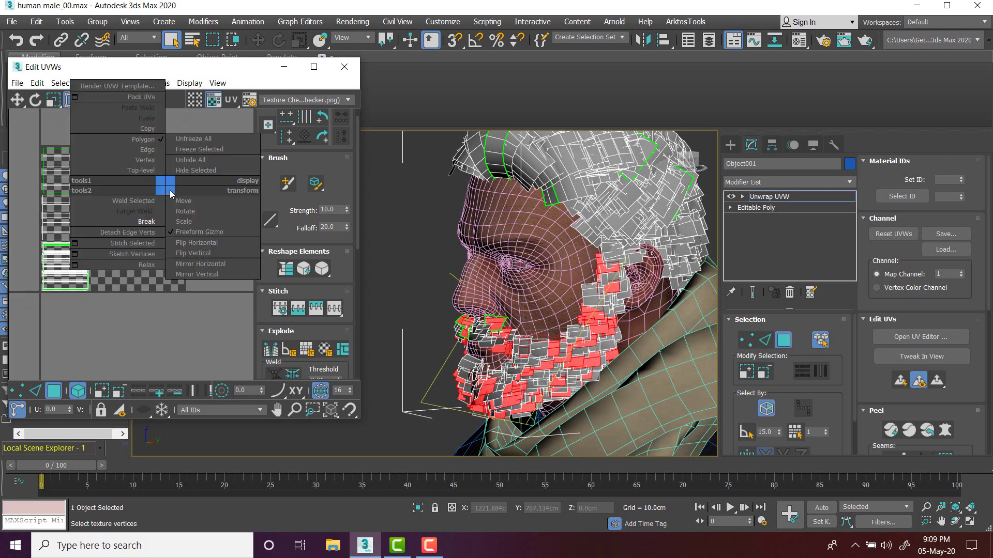
pyautogui.click(144, 222)
pyautogui.moveTo(171, 193); pyautogui.dragTo(179, 284)
pyautogui.scroll(3, 119, 292)
pyautogui.scroll(-2, 119, 294)
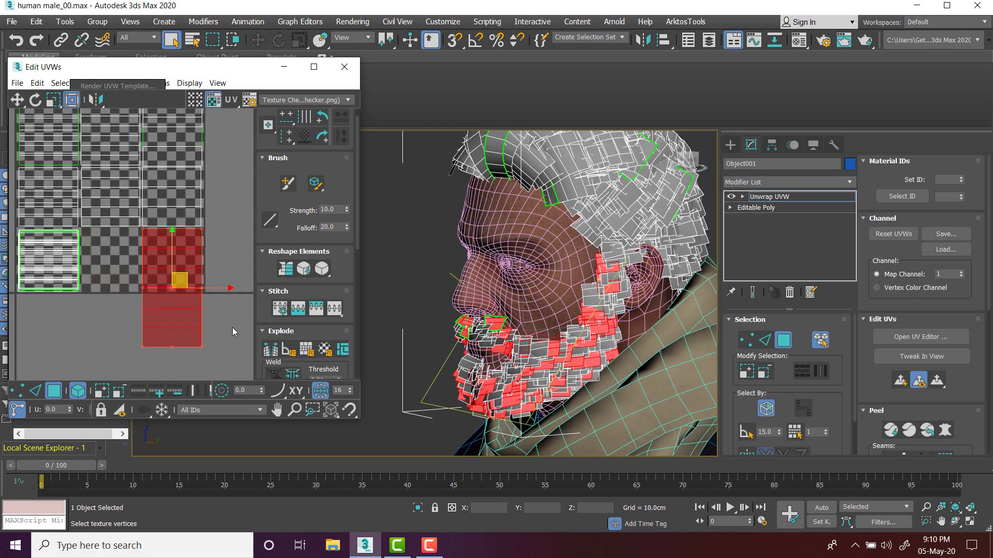
# - Stack the lower half of the detached beard cluster onto its upper half in the tile's bottom-right cell
pyautogui.moveTo(240, 327); pyautogui.dragTo(122, 365)
pyautogui.moveTo(179, 311); pyautogui.dragTo(178, 253)
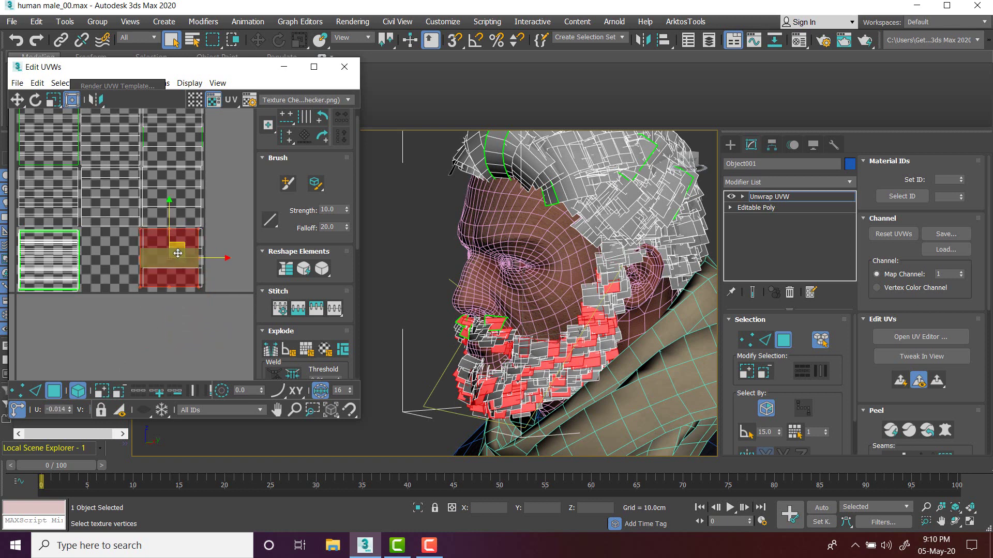
pyautogui.scroll(3, 178, 254)
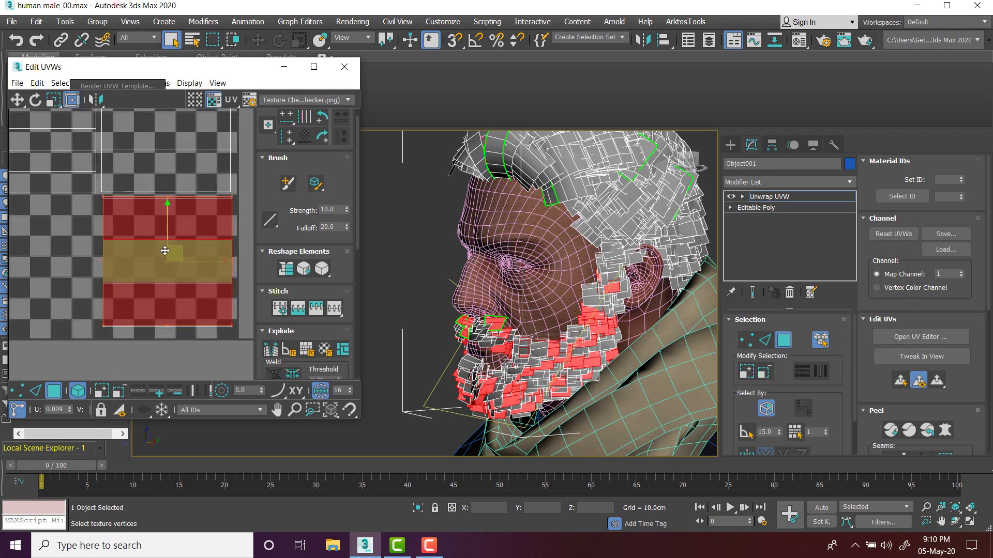
pyautogui.scroll(-2, 146, 314)
pyautogui.moveTo(167, 274); pyautogui.dragTo(165, 276)
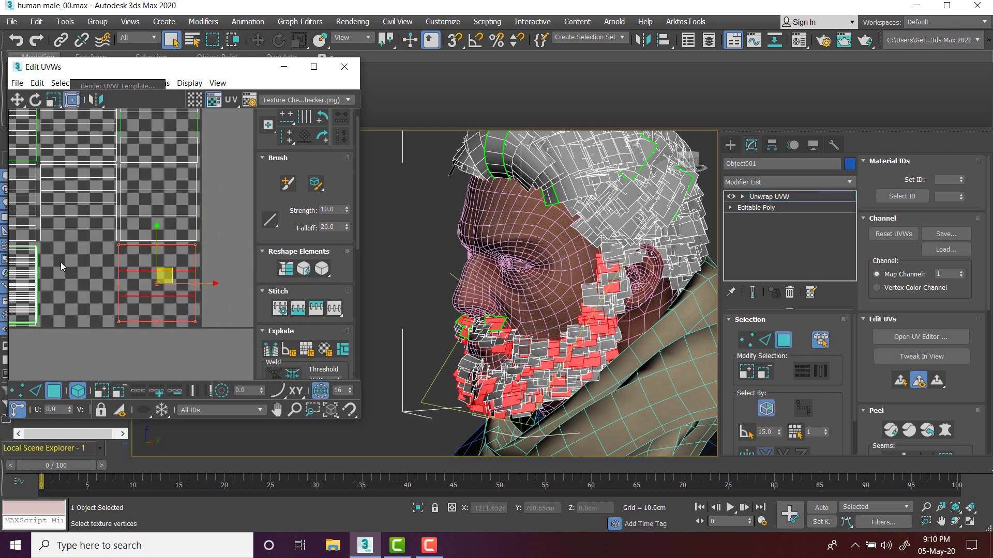
# - Clear the beard selection and select scattered hair cards across the right side of the head above the ear
pyautogui.keyDown('alt'); pyautogui.moveTo(412, 247); pyautogui.dragTo(574, 259, button='middle'); pyautogui.keyUp('alt')
pyautogui.scroll(-5, 593, 228)
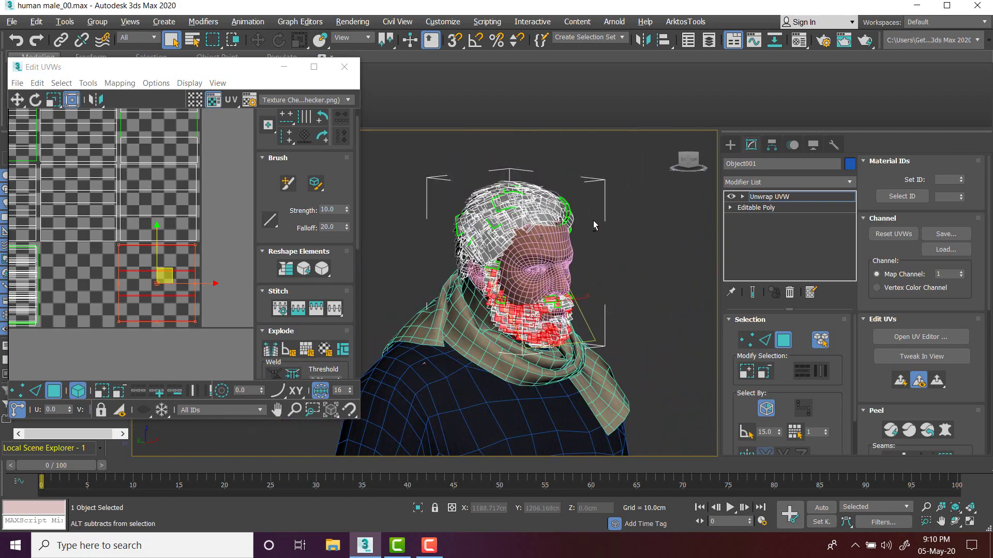
pyautogui.keyDown('alt'); pyautogui.moveTo(594, 220); pyautogui.dragTo(613, 223, button='middle'); pyautogui.keyUp('alt')
pyautogui.click(617, 214)
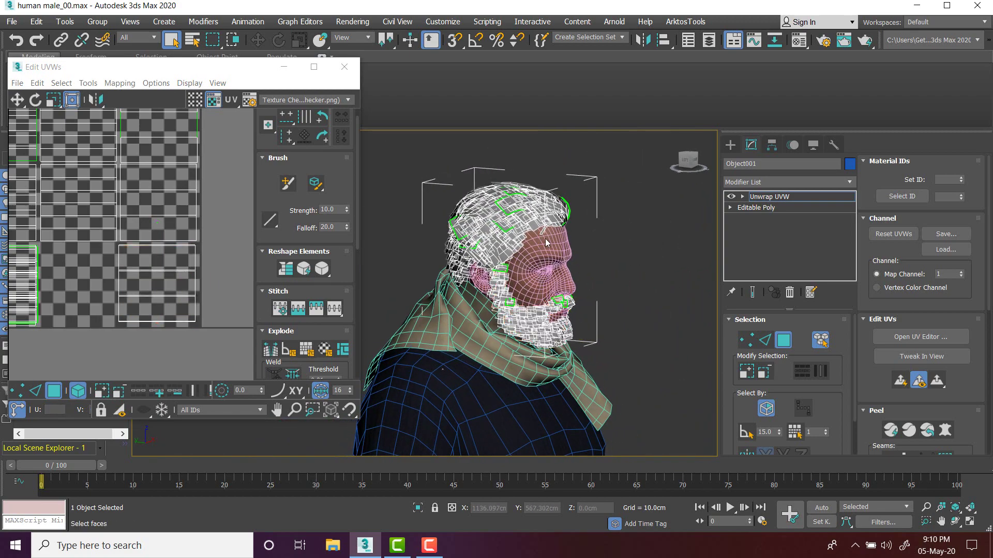
pyautogui.scroll(5, 545, 241)
pyautogui.keyDown('alt'); pyautogui.moveTo(543, 244); pyautogui.dragTo(532, 253, button='middle'); pyautogui.keyUp('alt')
pyautogui.scroll(-5, 499, 249)
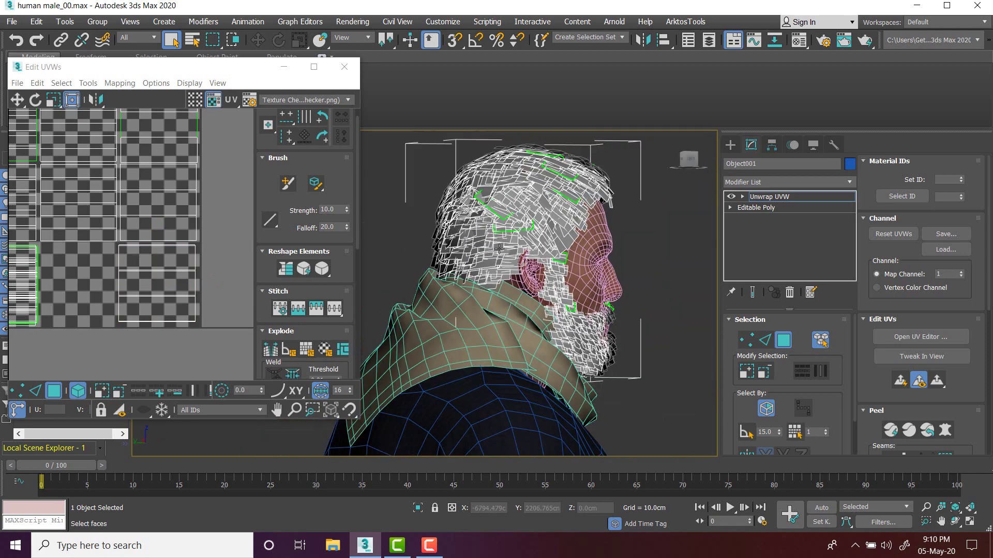
pyautogui.click(507, 266)
pyautogui.keyDown('ctrl'); pyautogui.click(543, 241); pyautogui.keyUp('ctrl')
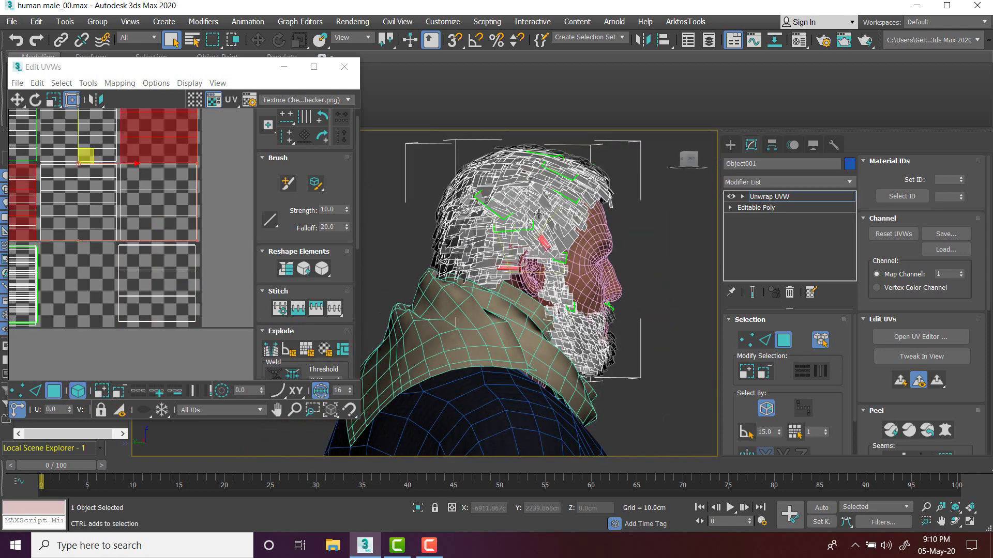
pyautogui.keyDown('ctrl'); pyautogui.click(532, 197); pyautogui.keyUp('ctrl')
pyautogui.keyDown('ctrl'); pyautogui.click(505, 183); pyautogui.keyUp('ctrl')
pyautogui.keyDown('ctrl'); pyautogui.click(483, 204); pyautogui.keyUp('ctrl')
# - Add scattered hair cards from the back of the head and the upper left side to the selection
pyautogui.keyDown('alt'); pyautogui.moveTo(503, 261); pyautogui.dragTo(520, 195, button='middle'); pyautogui.keyUp('alt')
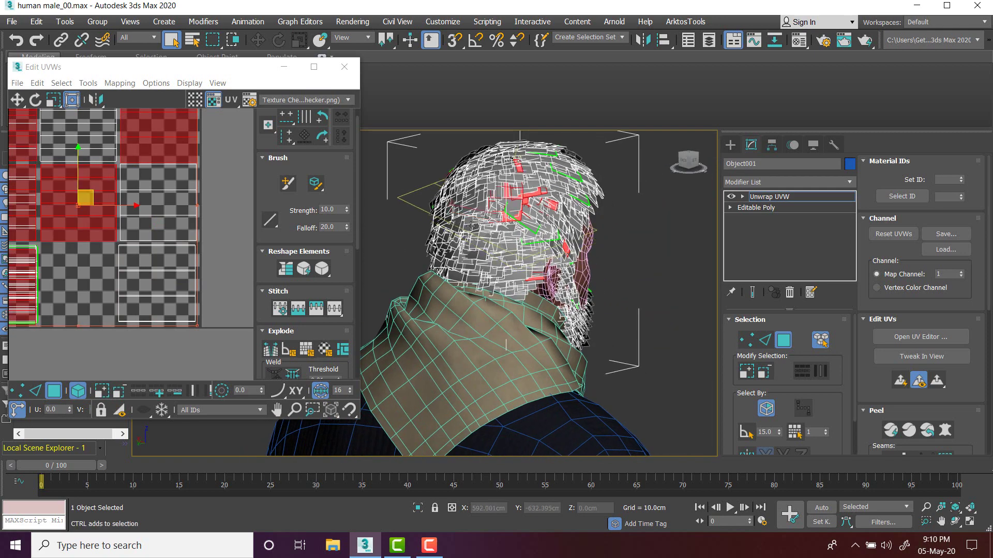
pyautogui.keyDown('alt'); pyautogui.moveTo(471, 226); pyautogui.dragTo(500, 170, button='middle'); pyautogui.keyUp('alt')
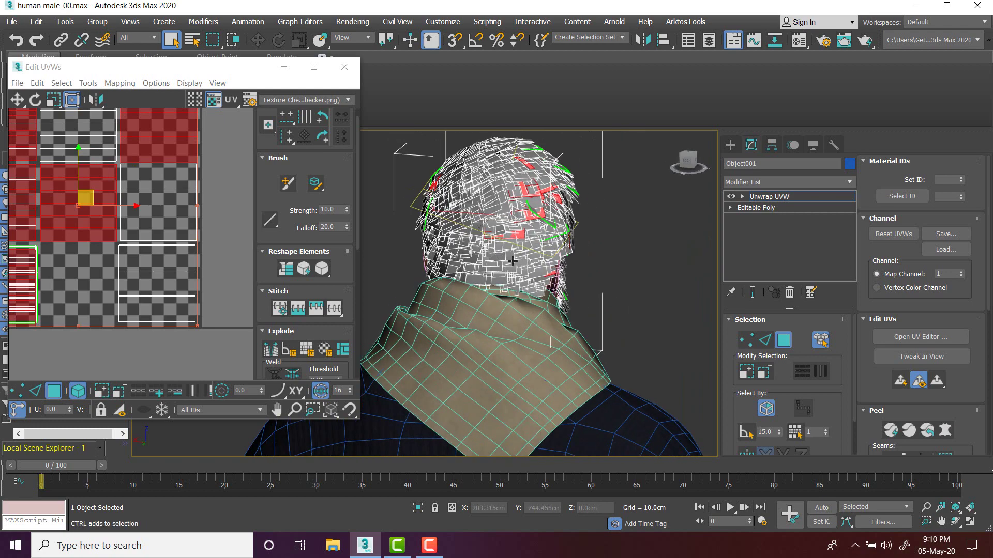
pyautogui.keyDown('ctrl'); pyautogui.click(497, 170); pyautogui.keyUp('ctrl')
pyautogui.keyDown('alt'); pyautogui.moveTo(425, 192); pyautogui.dragTo(485, 207, button='middle'); pyautogui.keyUp('alt')
pyautogui.keyDown('ctrl'); pyautogui.click(460, 197); pyautogui.keyUp('ctrl')
pyautogui.keyDown('ctrl'); pyautogui.click(442, 166); pyautogui.keyUp('ctrl')
pyautogui.keyDown('ctrl'); pyautogui.click(418, 201); pyautogui.keyUp('ctrl')
pyautogui.keyDown('ctrl'); pyautogui.click(425, 189); pyautogui.keyUp('ctrl')
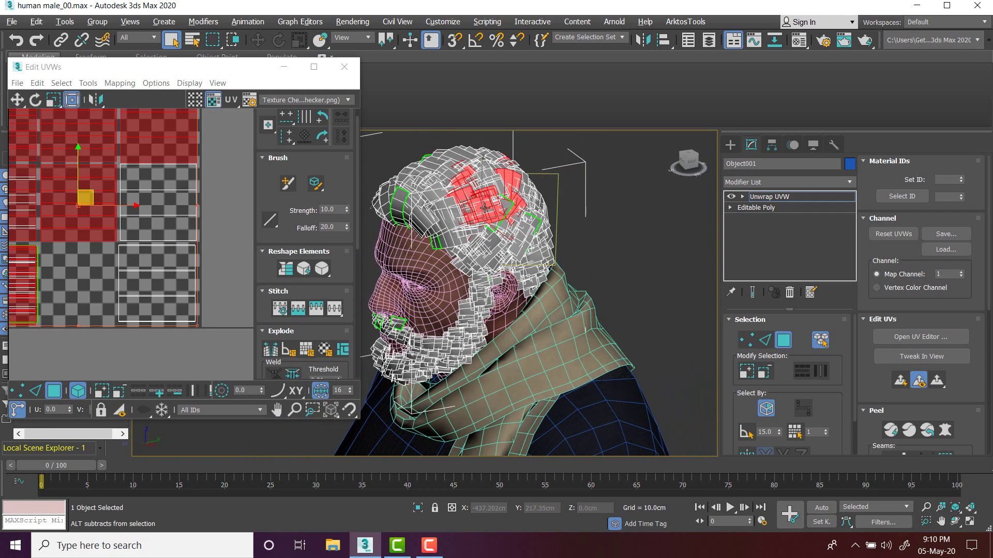
pyautogui.keyDown('ctrl'); pyautogui.click(422, 220); pyautogui.keyUp('ctrl')
# - Add scattered hair cards along the front hairline above the forehead to the selection
pyautogui.keyDown('alt'); pyautogui.moveTo(402, 214); pyautogui.dragTo(463, 219, button='middle'); pyautogui.keyUp('alt')
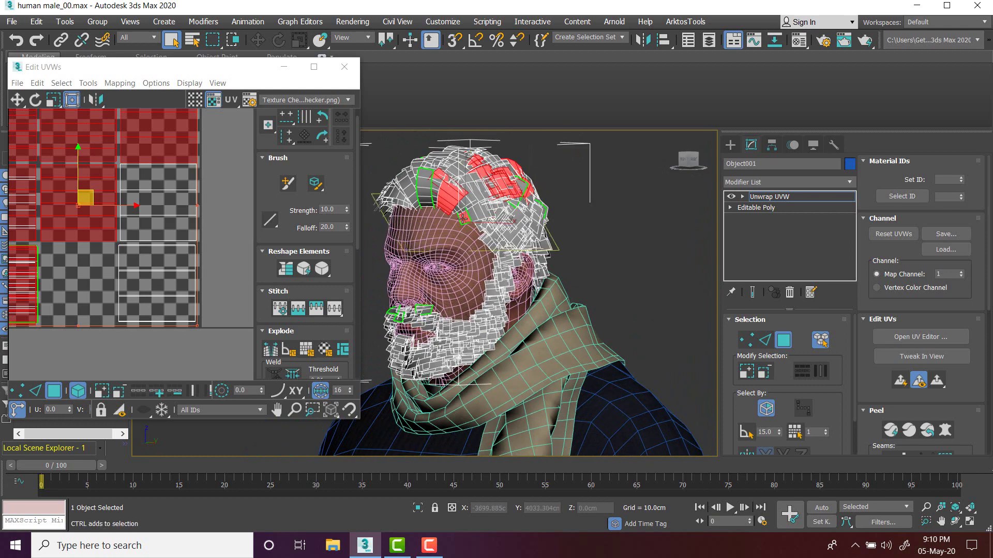
pyautogui.keyDown('alt'); pyautogui.moveTo(407, 204); pyautogui.dragTo(441, 204, button='middle'); pyautogui.keyUp('alt')
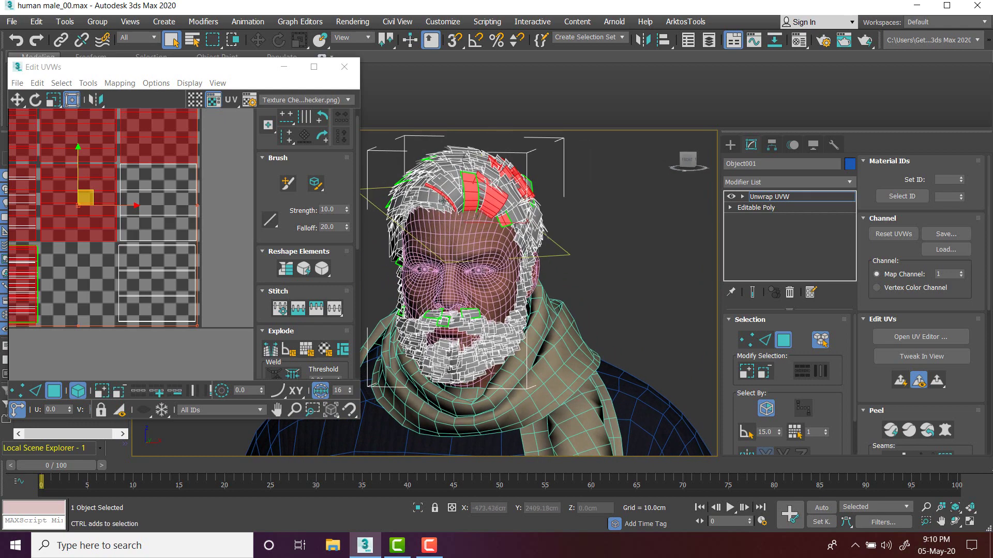
pyautogui.keyDown('ctrl'); pyautogui.click(460, 198); pyautogui.keyUp('ctrl')
pyautogui.keyDown('ctrl'); pyautogui.click(460, 187); pyautogui.keyUp('ctrl')
pyautogui.keyDown('ctrl'); pyautogui.click(445, 207); pyautogui.keyUp('ctrl')
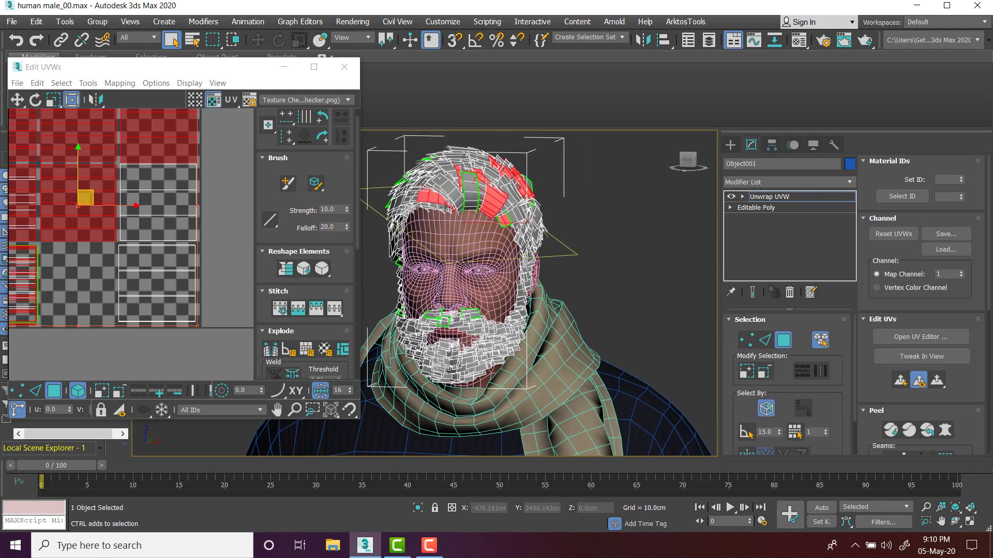
# - Add scattered hair cards on top of the head and down to the right temple to the selection
pyautogui.scroll(5, 435, 216)
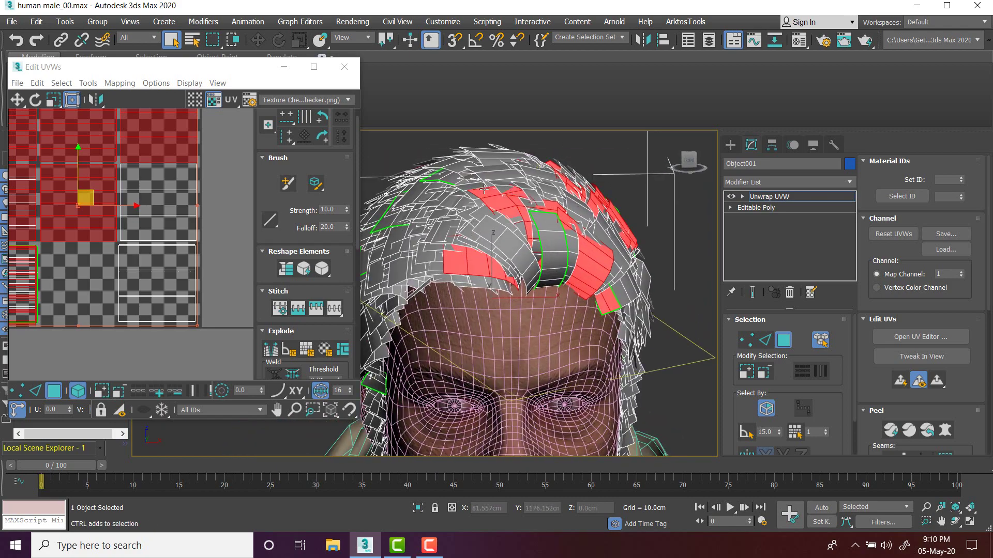
pyautogui.keyDown('alt'); pyautogui.moveTo(548, 198); pyautogui.dragTo(577, 225, button='middle'); pyautogui.keyUp('alt')
pyautogui.keyDown('ctrl'); pyautogui.click(466, 193); pyautogui.keyUp('ctrl')
pyautogui.keyDown('ctrl'); pyautogui.click(503, 198); pyautogui.keyUp('ctrl')
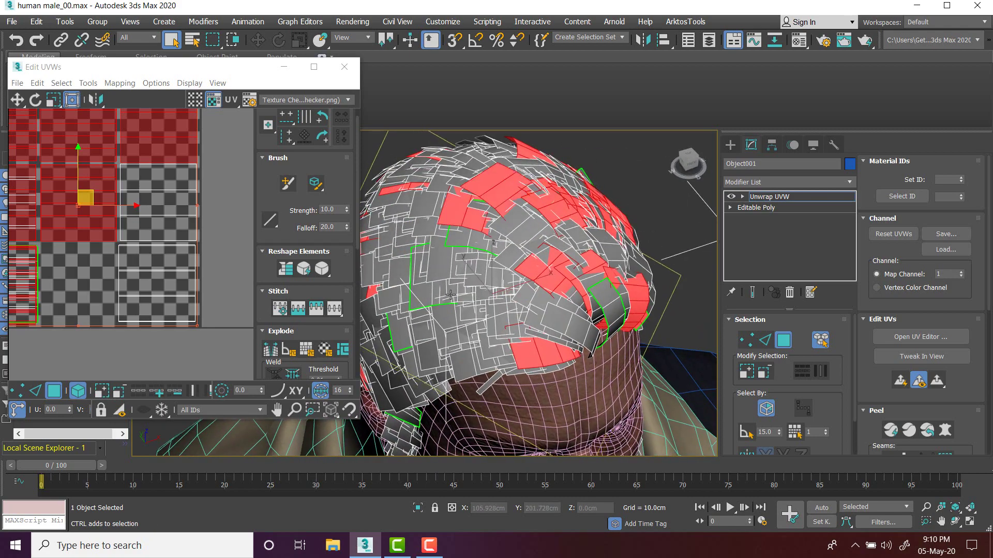
pyautogui.moveTo(450, 295); pyautogui.dragTo(439, 191, button='middle')
pyautogui.keyDown('ctrl'); pyautogui.click(412, 187); pyautogui.keyUp('ctrl')
pyautogui.keyDown('ctrl'); pyautogui.click(412, 221); pyautogui.keyUp('ctrl')
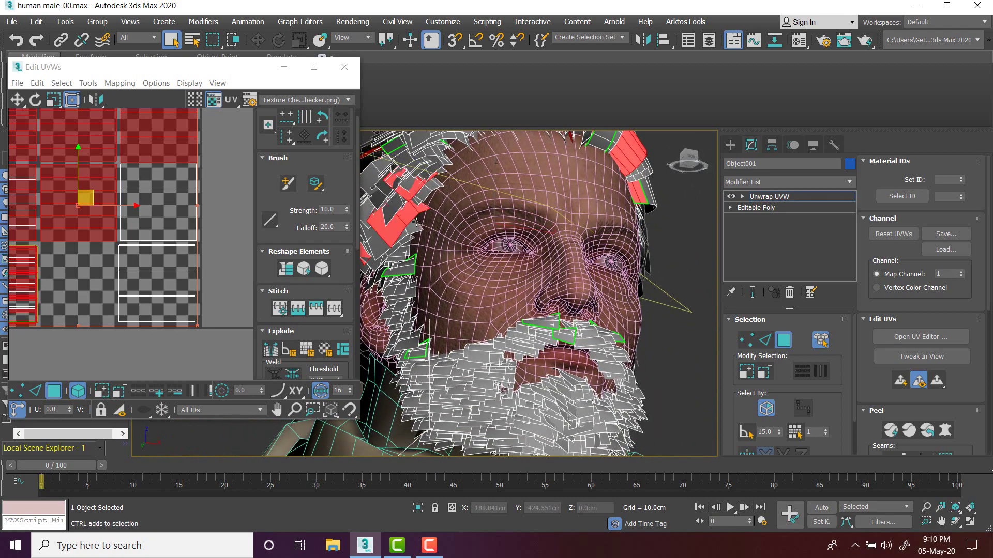
# - Add scattered hair cards above the left temple and ear and down the left sideburn to the selection
pyautogui.keyDown('alt'); pyautogui.moveTo(412, 238); pyautogui.dragTo(526, 308, button='middle'); pyautogui.keyUp('alt')
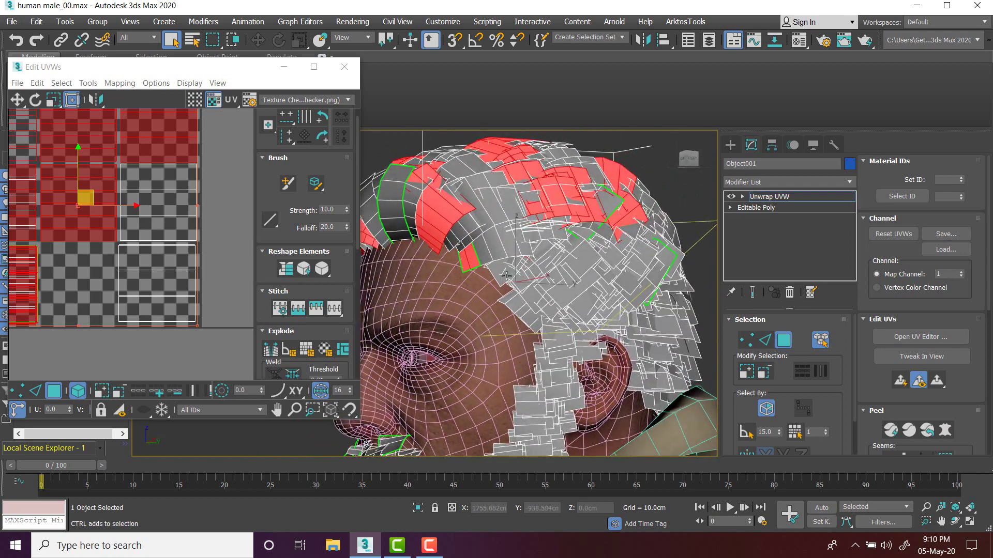
pyautogui.keyDown('ctrl'); pyautogui.click(555, 278); pyautogui.keyUp('ctrl')
pyautogui.keyDown('ctrl'); pyautogui.click(621, 276); pyautogui.keyUp('ctrl')
pyautogui.keyDown('alt'); pyautogui.moveTo(615, 285); pyautogui.dragTo(561, 327, button='middle'); pyautogui.keyUp('alt')
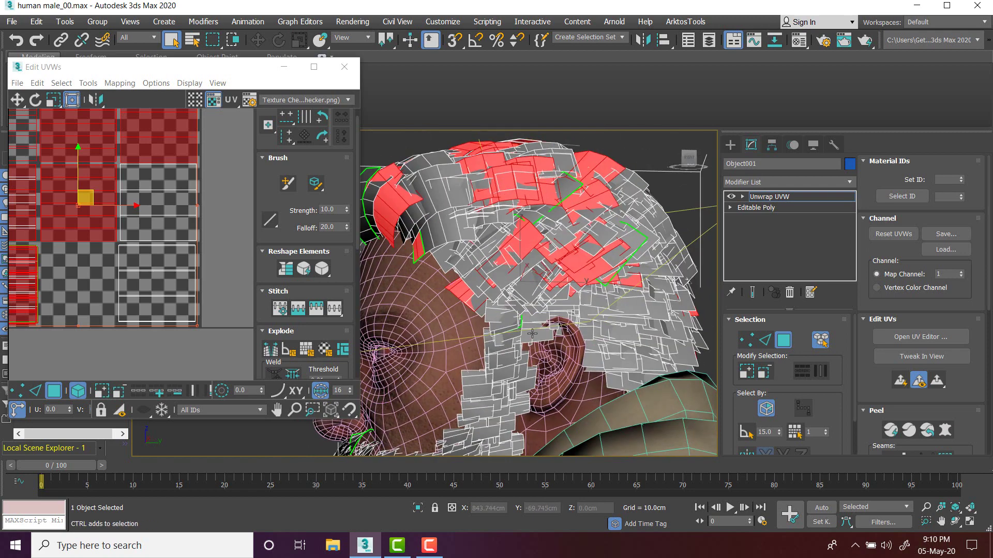
pyautogui.keyDown('ctrl'); pyautogui.click(533, 334); pyautogui.keyUp('ctrl')
pyautogui.keyDown('ctrl'); pyautogui.click(503, 374); pyautogui.keyUp('ctrl')
pyautogui.keyDown('ctrl'); pyautogui.click(478, 403); pyautogui.keyUp('ctrl')
# - Add scattered hair cards behind the left ear and at the top of the right sideburn to the selection
pyautogui.keyDown('alt'); pyautogui.moveTo(478, 403); pyautogui.dragTo(577, 320, button='middle'); pyautogui.keyUp('alt')
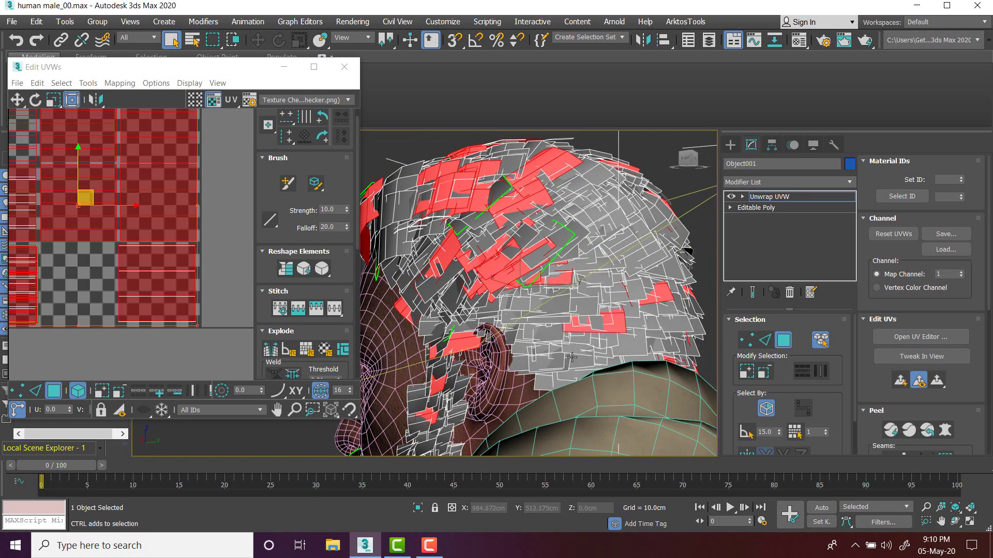
pyautogui.keyDown('alt'); pyautogui.moveTo(518, 314); pyautogui.dragTo(552, 360, button='middle'); pyautogui.keyUp('alt')
pyautogui.keyDown('ctrl'); pyautogui.click(552, 360); pyautogui.keyUp('ctrl')
pyautogui.keyDown('ctrl'); pyautogui.click(526, 344); pyautogui.keyUp('ctrl')
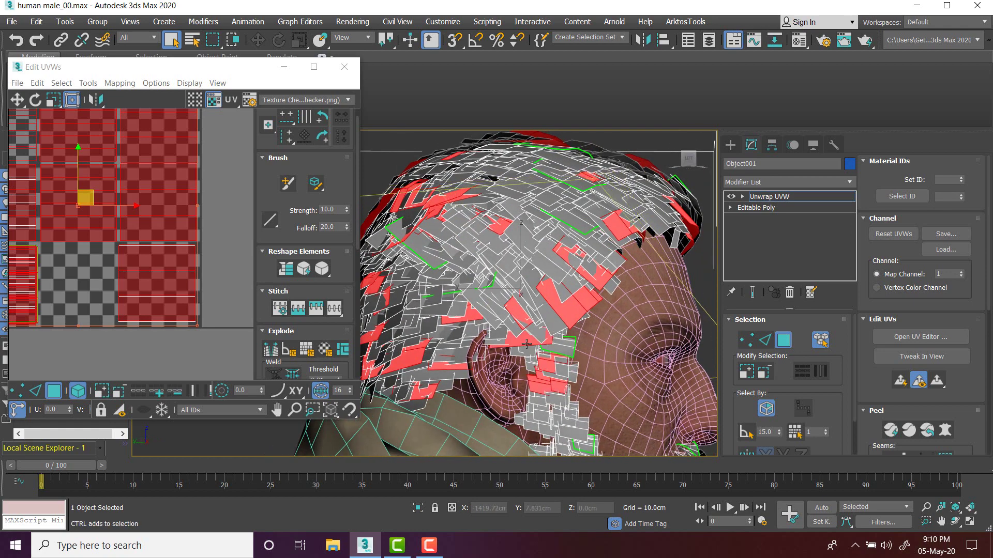
# - Add scattered hair cards behind and above the right ear to the selection
pyautogui.keyDown('ctrl'); pyautogui.click(458, 354); pyautogui.keyUp('ctrl')
pyautogui.keyDown('ctrl'); pyautogui.click(441, 305); pyautogui.keyUp('ctrl')
pyautogui.keyDown('ctrl'); pyautogui.click(459, 255); pyautogui.keyUp('ctrl')
pyautogui.keyDown('ctrl'); pyautogui.click(452, 223); pyautogui.keyUp('ctrl')
pyautogui.keyDown('ctrl'); pyautogui.click(520, 248); pyautogui.keyUp('ctrl')
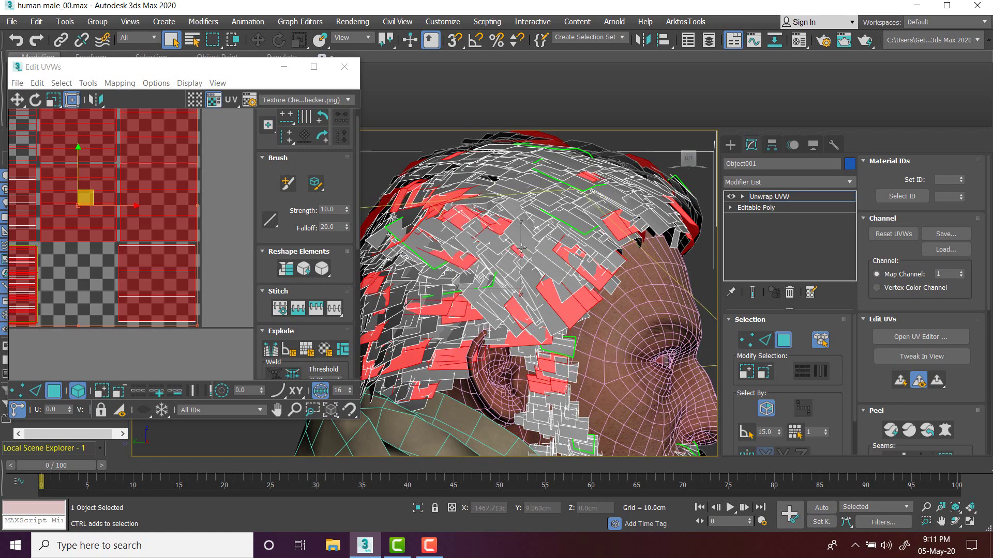
# - Add more scattered hair cards across the upper right side of the head to the selection
pyautogui.keyDown('alt'); pyautogui.moveTo(521, 248); pyautogui.dragTo(517, 283, button='middle'); pyautogui.keyUp('alt')
pyautogui.keyDown('ctrl'); pyautogui.click(512, 242); pyautogui.keyUp('ctrl')
pyautogui.keyDown('ctrl'); pyautogui.click(489, 252); pyautogui.keyUp('ctrl')
pyautogui.keyDown('ctrl'); pyautogui.click(525, 318); pyautogui.keyUp('ctrl')
pyautogui.keyDown('ctrl'); pyautogui.click(583, 342); pyautogui.keyUp('ctrl')
pyautogui.keyDown('ctrl'); pyautogui.click(567, 266); pyautogui.keyUp('ctrl')
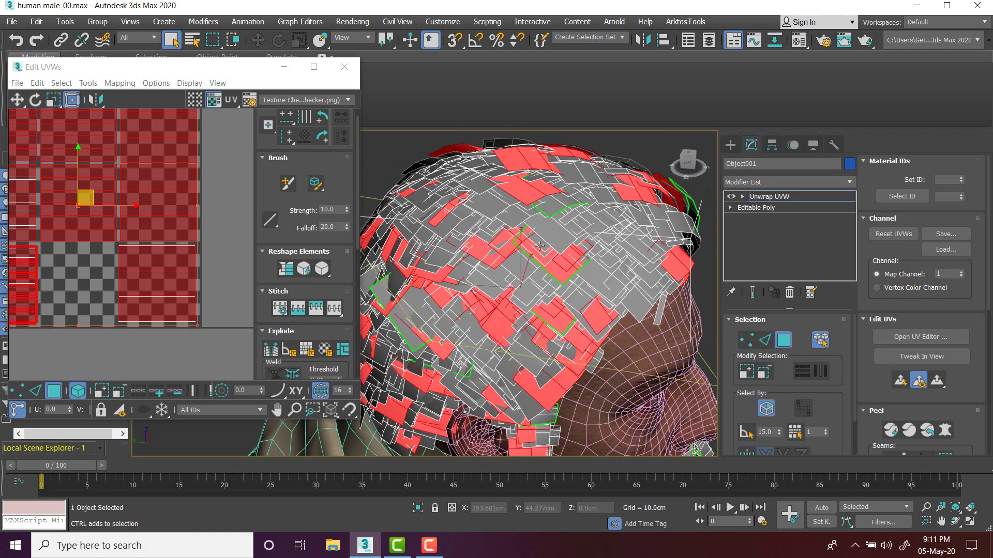
pyautogui.keyDown('ctrl'); pyautogui.click(490, 208); pyautogui.keyUp('ctrl')
# - Add another hair card near the right front hairline and check the selection's spread around the head
pyautogui.scroll(-5, 509, 262)
pyautogui.keyDown('alt'); pyautogui.moveTo(509, 238); pyautogui.dragTo(522, 256, button='middle'); pyautogui.keyUp('alt')
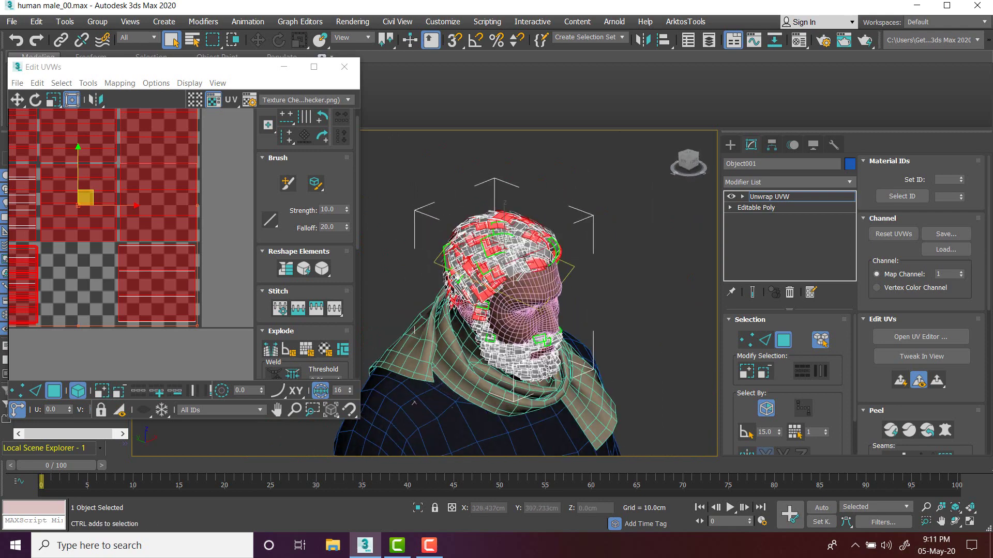
pyautogui.scroll(8, 523, 256)
pyautogui.keyDown('ctrl'); pyautogui.click(496, 261); pyautogui.keyUp('ctrl')
pyautogui.scroll(-8, 452, 272)
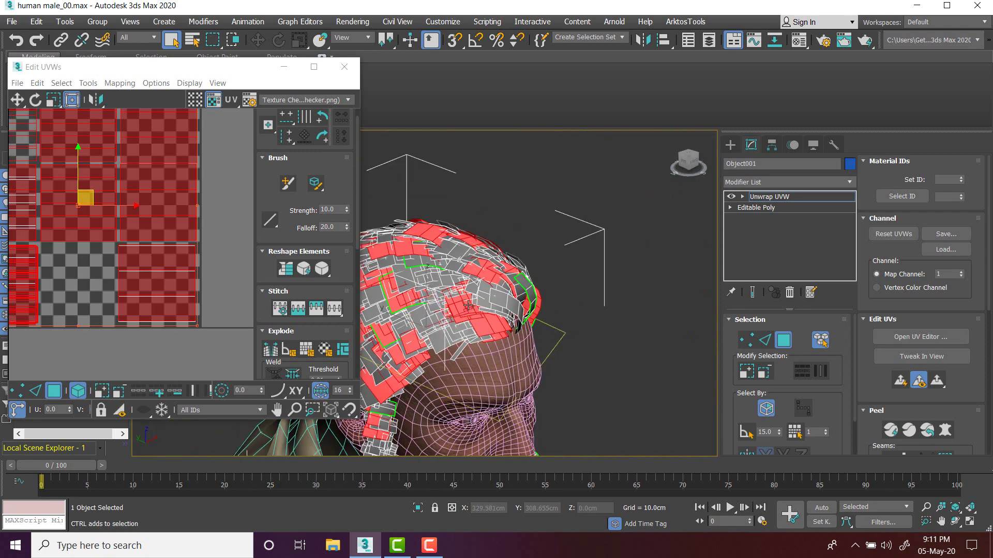
pyautogui.keyDown('alt'); pyautogui.moveTo(478, 260); pyautogui.dragTo(549, 251, button='middle'); pyautogui.keyUp('alt')
pyautogui.keyDown('alt'); pyautogui.moveTo(440, 275); pyautogui.dragTo(481, 321, button='middle'); pyautogui.keyUp('alt')
pyautogui.scroll(-3, 149, 248)
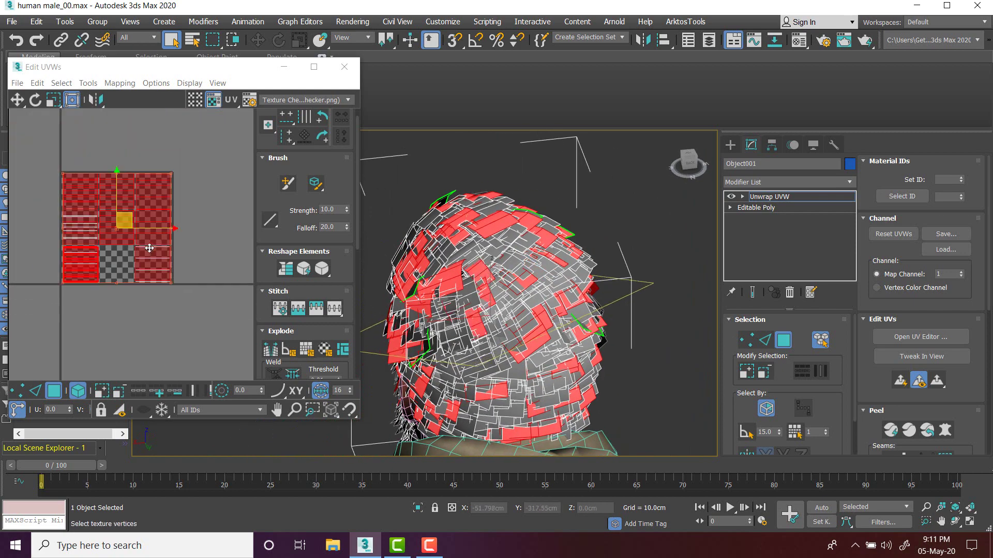
pyautogui.keyDown('alt'); pyautogui.moveTo(496, 251); pyautogui.dragTo(519, 247, button='middle'); pyautogui.keyUp('alt')
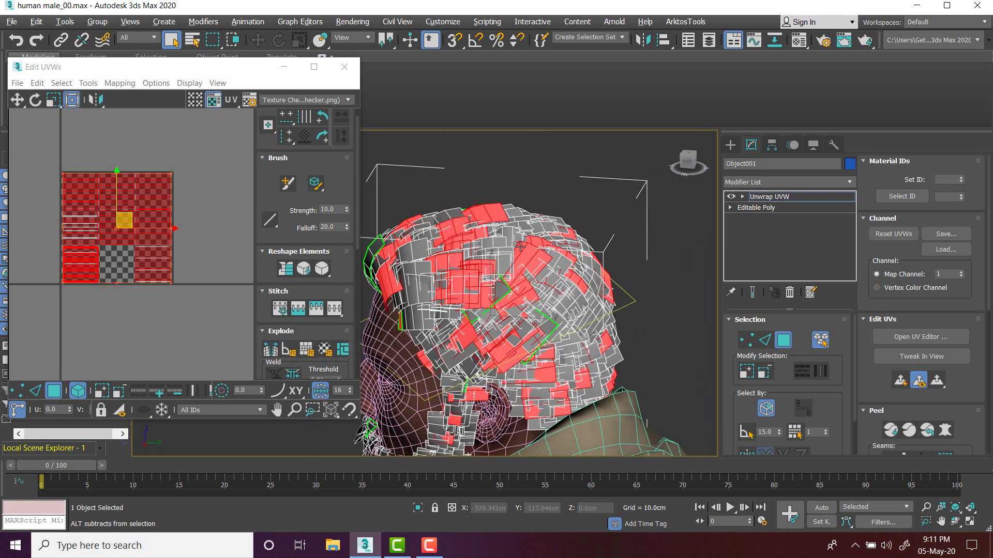
# - Break the selected hair cards off their clusters and move them out below the checker tile
pyautogui.rightClick(149, 216)
pyautogui.click(129, 254)
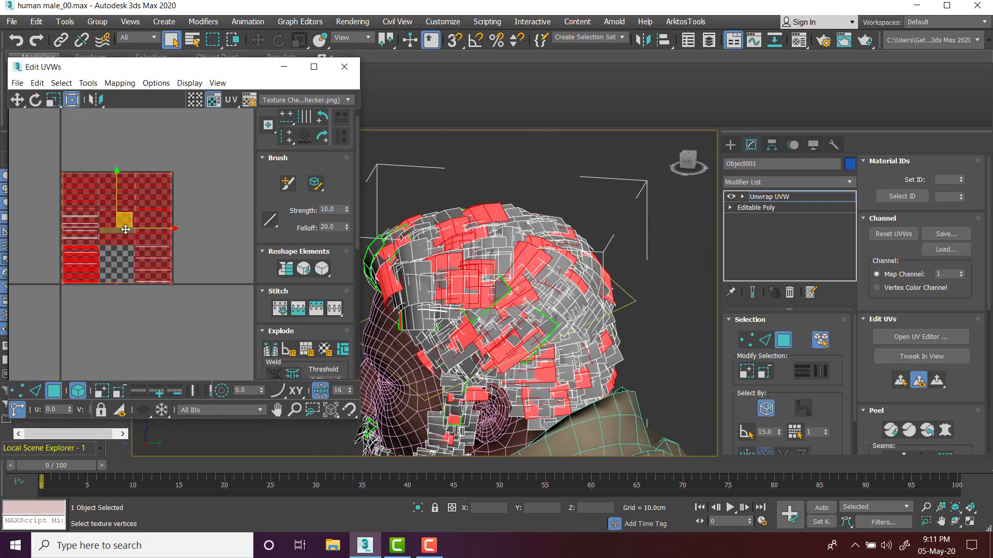
pyautogui.moveTo(122, 223); pyautogui.dragTo(198, 356)
pyautogui.moveTo(199, 356); pyautogui.dragTo(193, 268, button='middle')
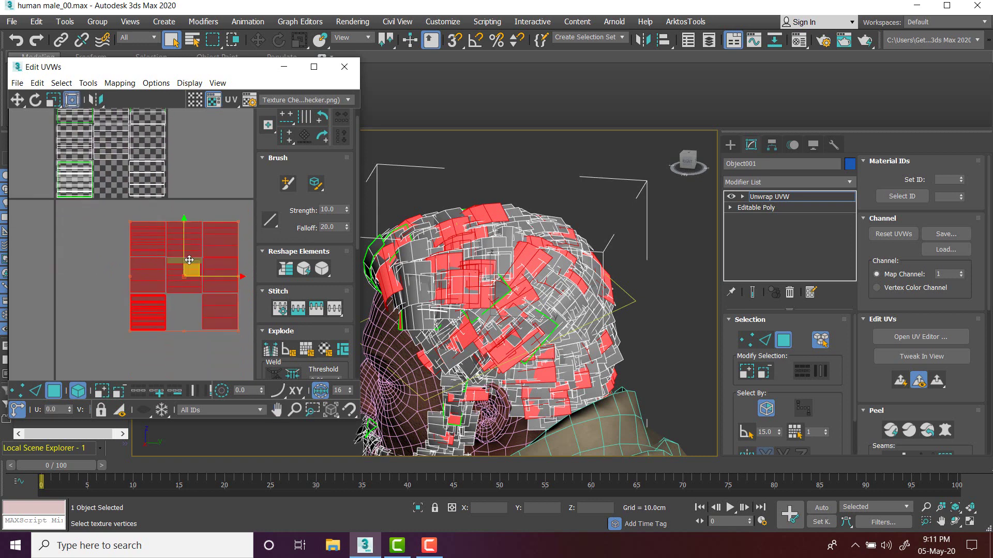
# - Stack the bottom-left cluster of the detached hair cards onto the middle-left cluster
pyautogui.scroll(-1, 193, 265)
pyautogui.click(145, 329)
pyautogui.scroll(3, 159, 315)
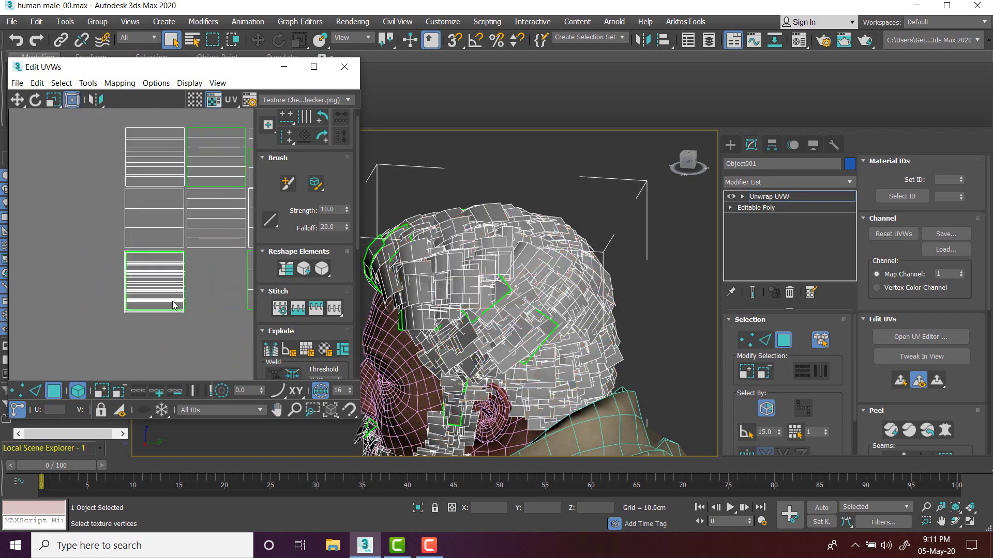
pyautogui.moveTo(192, 254); pyautogui.dragTo(122, 322)
pyautogui.scroll(-3, 198, 257)
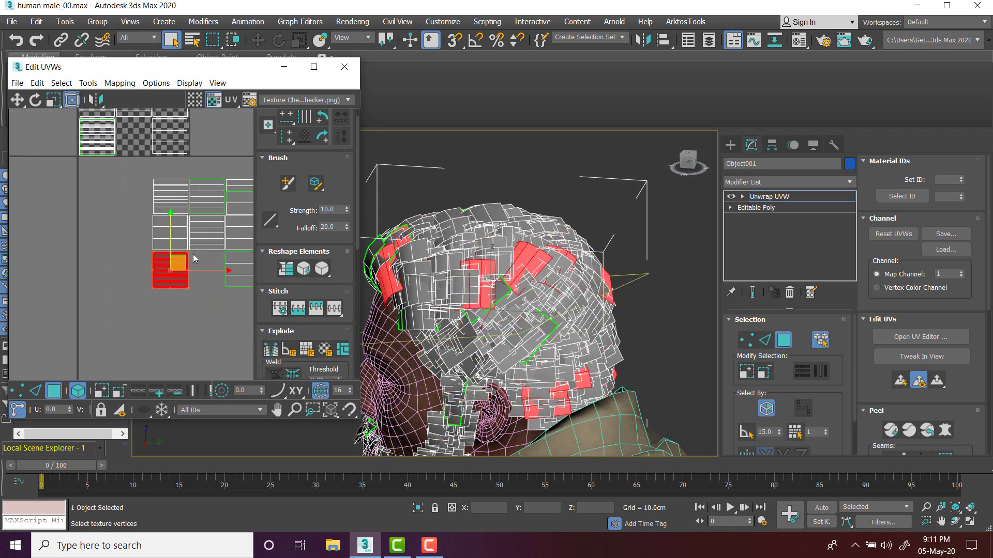
pyautogui.scroll(3, 182, 264)
pyautogui.moveTo(173, 262); pyautogui.dragTo(172, 201)
pyautogui.moveTo(126, 278); pyautogui.dragTo(72, 310, button='middle')
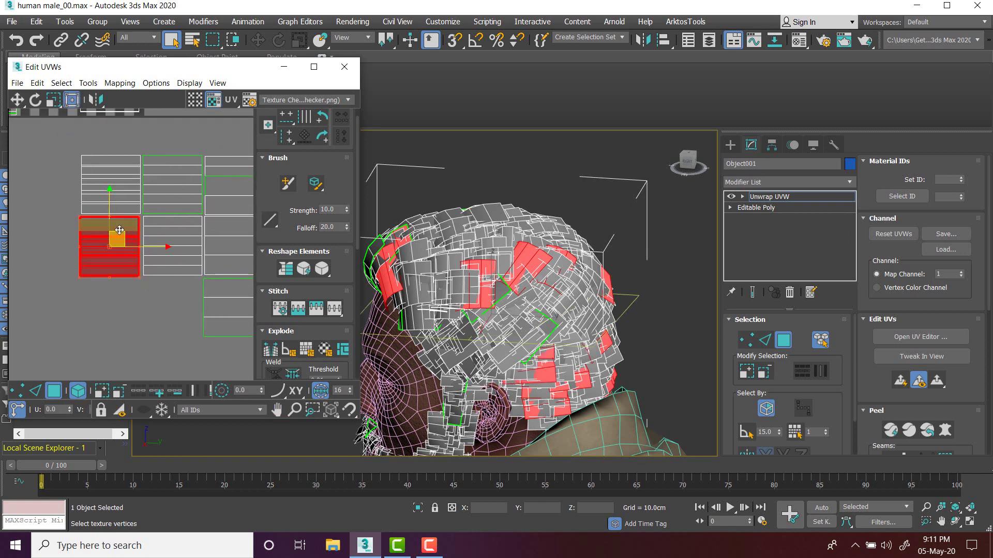
# - Gather the left and middle columns of detached hair clusters onto the top cluster of the right column
pyautogui.moveTo(121, 229); pyautogui.dragTo(240, 166)
pyautogui.click(156, 250)
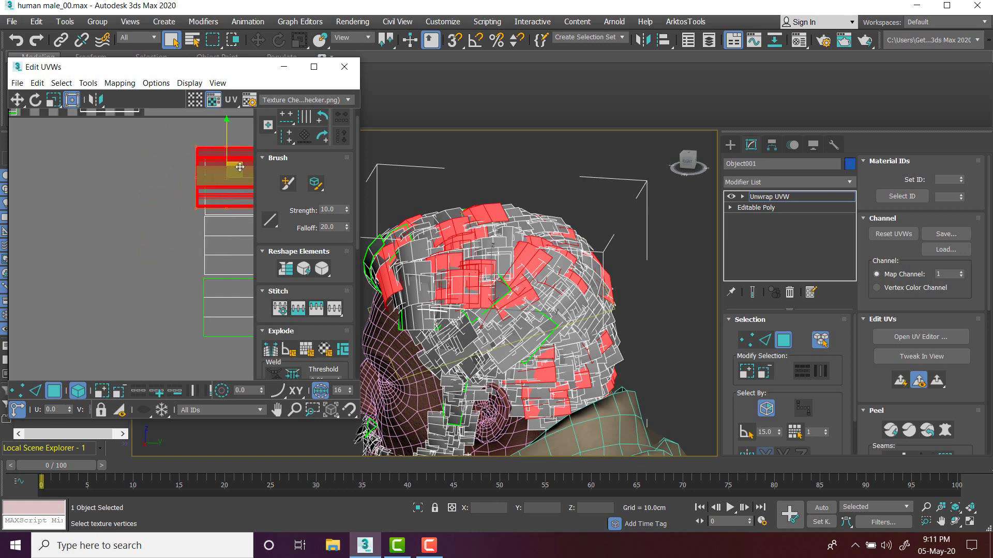
pyautogui.moveTo(240, 167); pyautogui.dragTo(138, 204, button='middle')
pyautogui.scroll(4, 138, 205)
pyautogui.moveTo(119, 209); pyautogui.dragTo(137, 223)
# - Move the stacked hair clusters down onto the middle cluster of the right column
pyautogui.moveTo(197, 230); pyautogui.dragTo(192, 176, button='middle')
pyautogui.moveTo(130, 186); pyautogui.dragTo(128, 321)
pyautogui.moveTo(131, 318); pyautogui.dragTo(136, 222, button='middle')
pyautogui.scroll(-3, 137, 222)
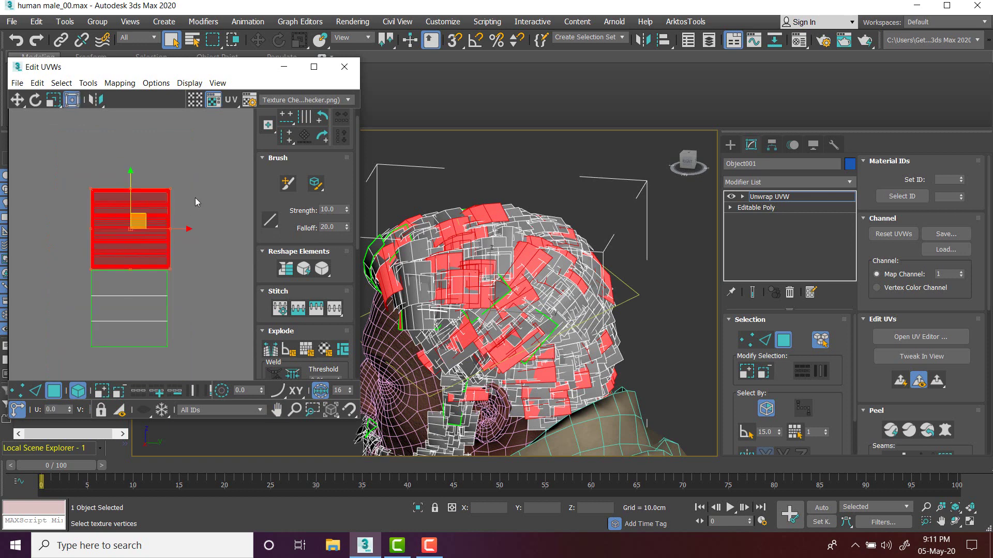
# - Move the selected hair card stack onto the checker tile and fit it into the middle cell of the bottom row
pyautogui.moveTo(135, 225); pyautogui.dragTo(74, 176)
pyautogui.scroll(-4, 165, 300)
pyautogui.scroll(2, 164, 300)
pyautogui.scroll(5, 106, 227)
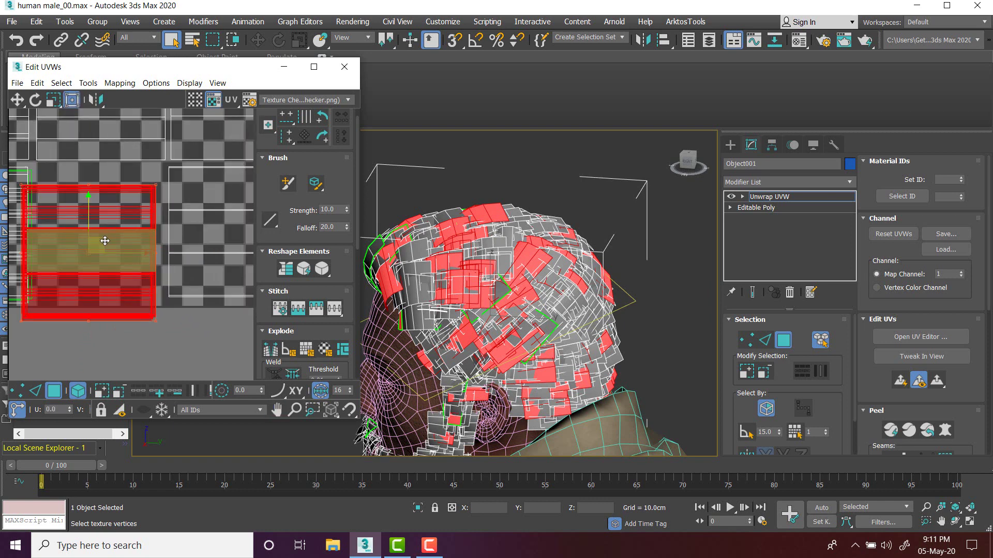
pyautogui.moveTo(104, 237); pyautogui.dragTo(110, 224)
pyautogui.scroll(2, 120, 209)
pyautogui.scroll(-3, 137, 199)
pyautogui.moveTo(105, 247); pyautogui.dragTo(105, 247, button='middle')
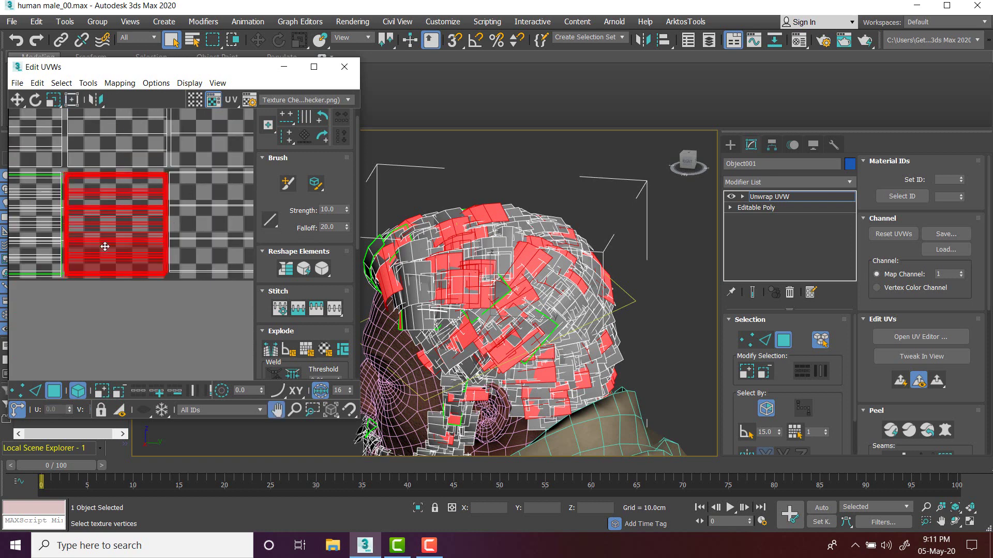
# - Select the top-row UV clusters in turn and examine which hair cards each one covers on the head
pyautogui.scroll(-4, 105, 247)
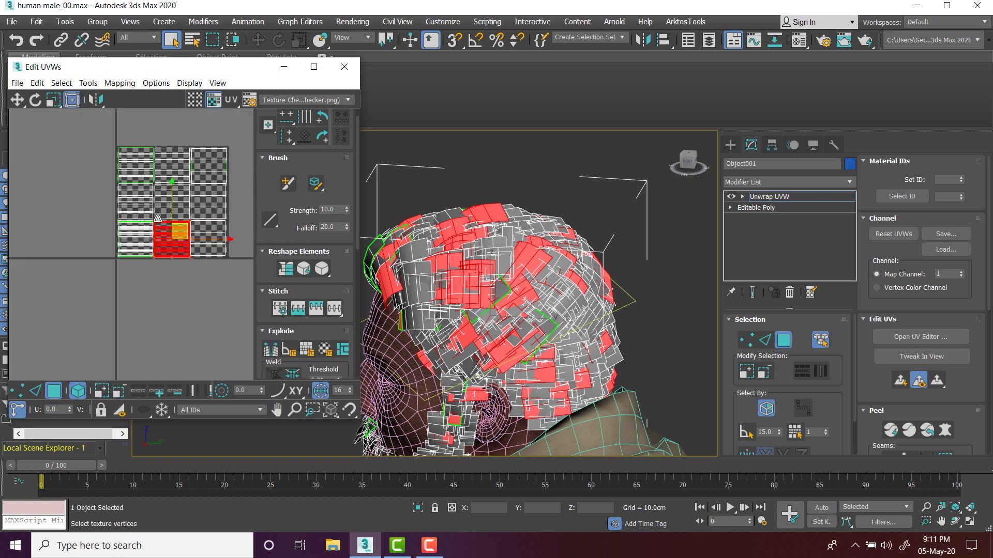
pyautogui.moveTo(158, 218); pyautogui.dragTo(151, 212, button='middle')
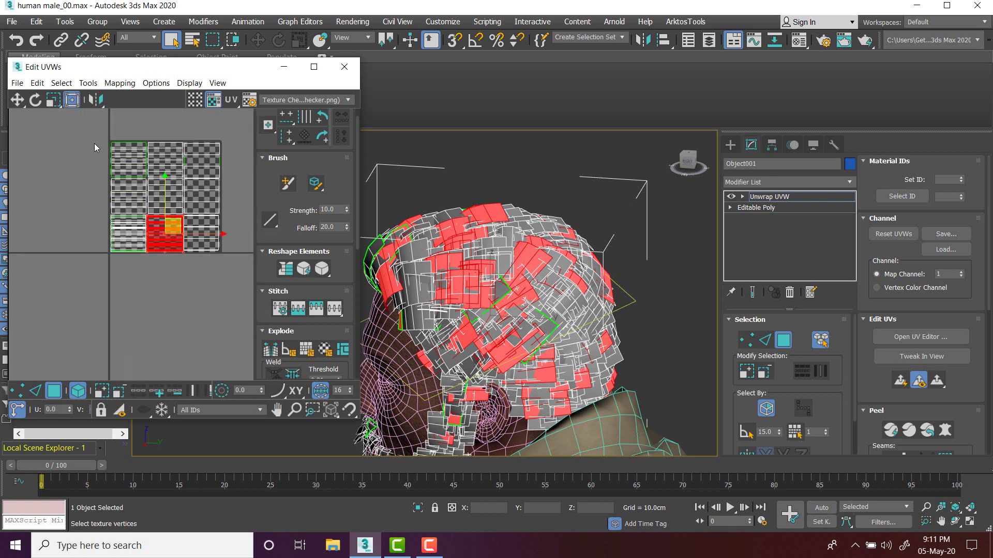
pyautogui.click(125, 164)
pyautogui.click(166, 166)
pyautogui.click(205, 154)
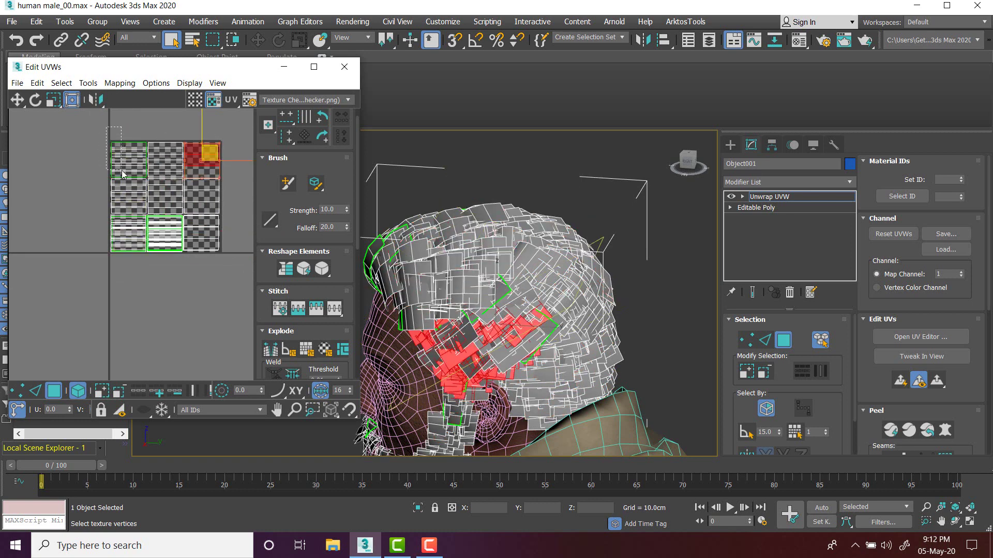
pyautogui.moveTo(122, 171); pyautogui.dragTo(123, 171)
pyautogui.keyDown('alt'); pyautogui.moveTo(439, 235); pyautogui.dragTo(482, 262, button='middle'); pyautogui.keyUp('alt')
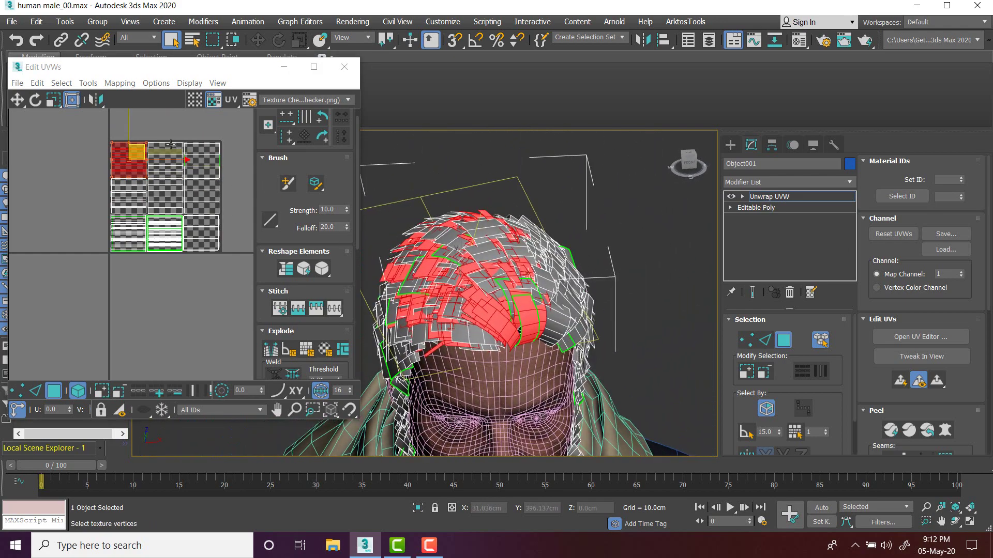
pyautogui.moveTo(169, 133); pyautogui.dragTo(178, 157)
pyautogui.keyDown('alt'); pyautogui.moveTo(440, 192); pyautogui.dragTo(229, 197, button='middle'); pyautogui.keyUp('alt')
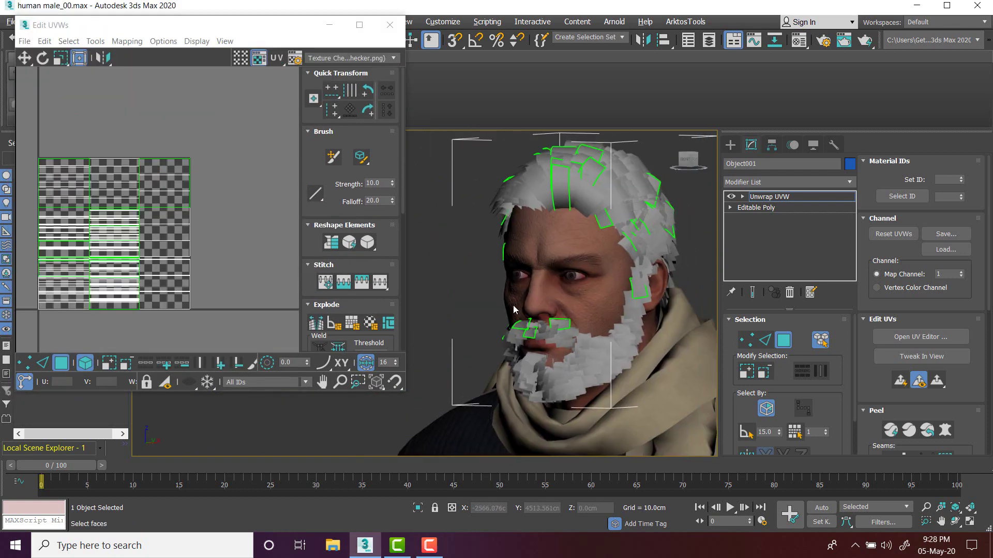
# - Examine which hair cards on the head use the upper-right and upper-middle cells of the UV layout
pyautogui.scroll(-2, 521, 296)
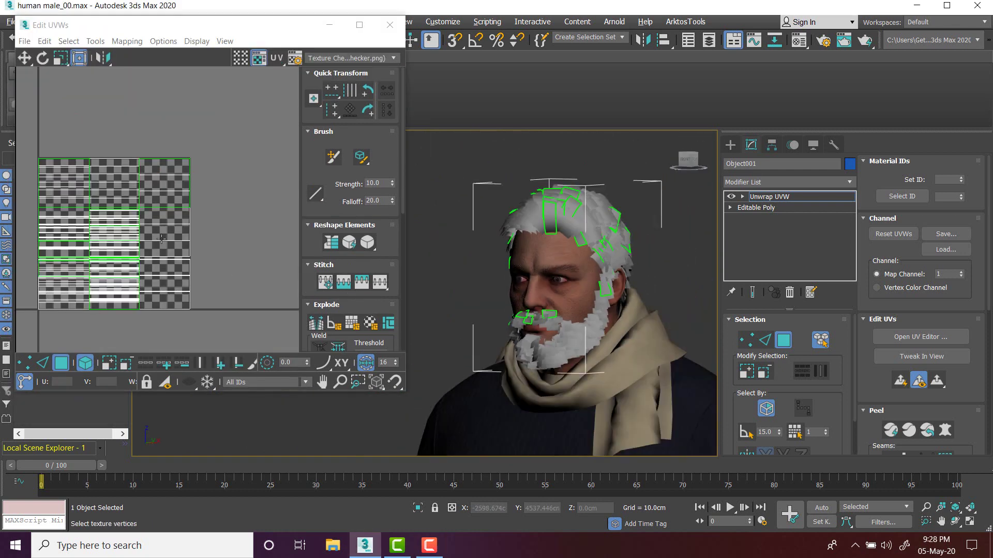
pyautogui.click(245, 134)
pyautogui.moveTo(26, 316); pyautogui.dragTo(174, 186)
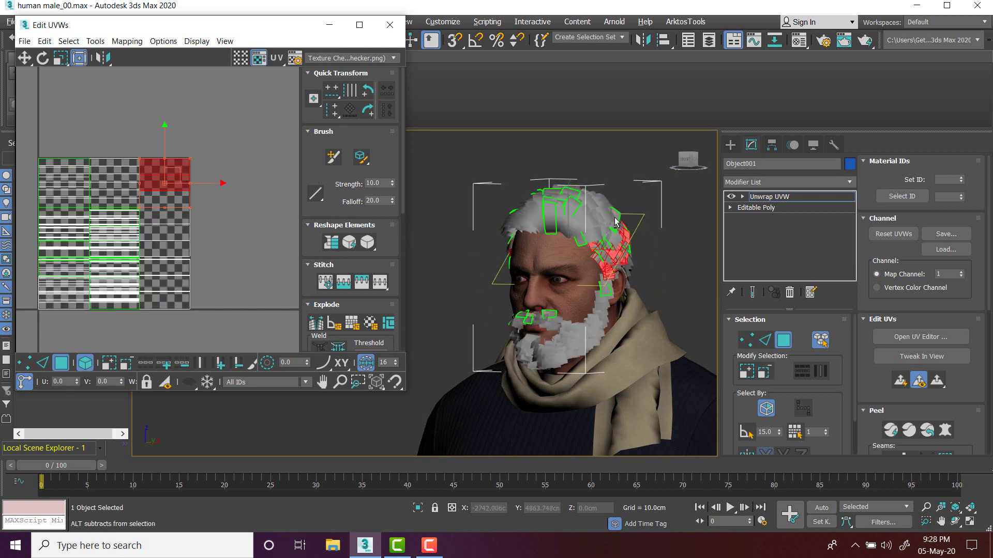
pyautogui.keyDown('alt'); pyautogui.moveTo(569, 248); pyautogui.dragTo(465, 248, button='middle'); pyautogui.keyUp('alt')
pyautogui.scroll(2, 212, 246)
pyautogui.moveTo(202, 226); pyautogui.dragTo(181, 244)
pyautogui.moveTo(157, 236); pyautogui.dragTo(222, 218, button='middle')
pyautogui.moveTo(157, 159); pyautogui.dragTo(124, 134)
pyautogui.keyDown('alt'); pyautogui.moveTo(465, 233); pyautogui.dragTo(556, 232, button='middle'); pyautogui.keyUp('alt')
pyautogui.scroll(-3, 259, 220)
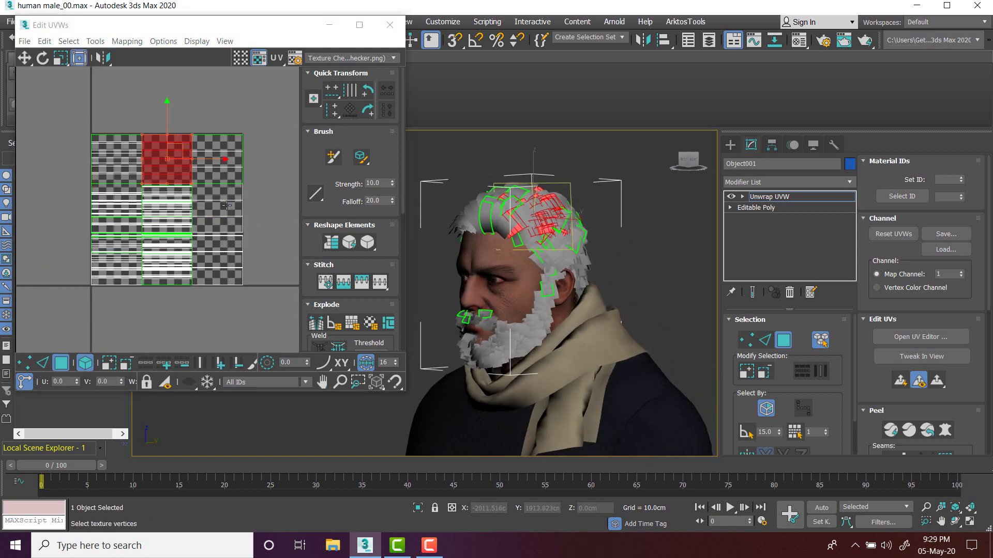
# - Select all the hair and beard UVs and offset them by 1 in U, outside the checker tile
pyautogui.moveTo(263, 160); pyautogui.dragTo(195, 173, button='middle')
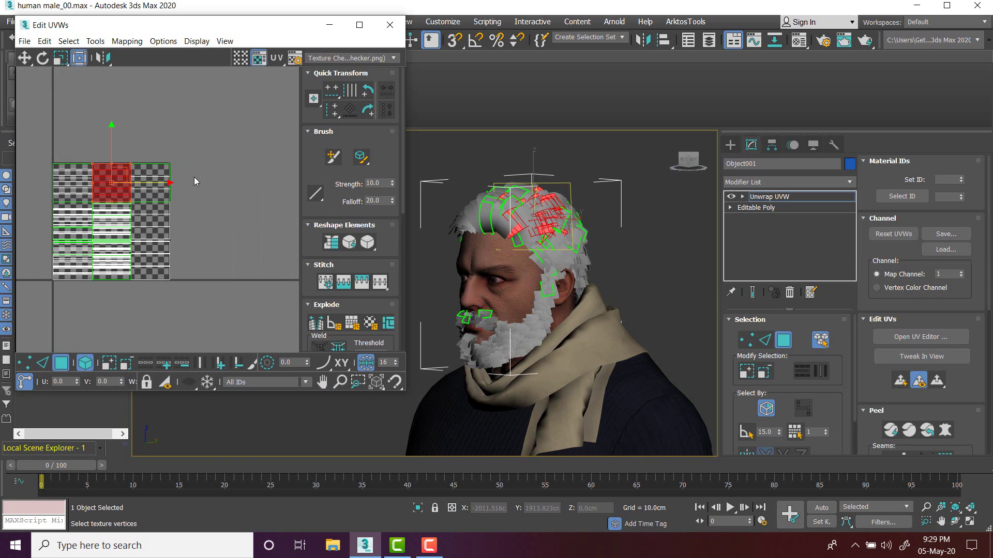
pyautogui.hotkey('ctrl', 'a')
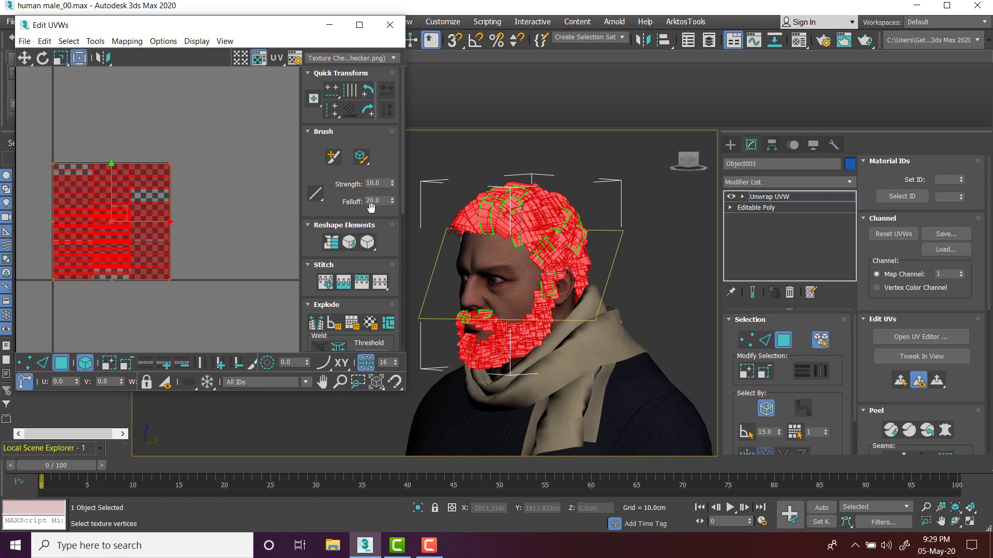
pyautogui.click(200, 240)
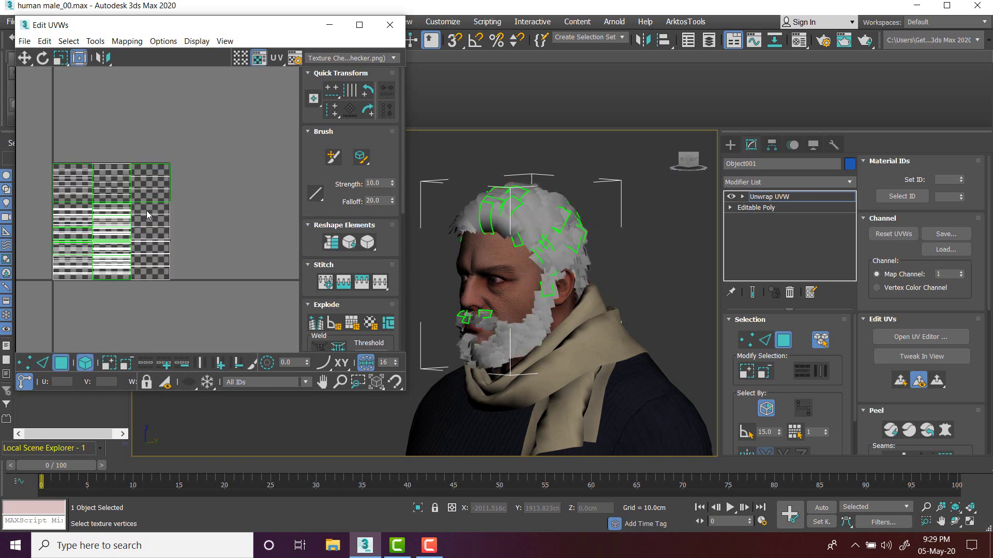
pyautogui.hotkey('ctrl', 'a')
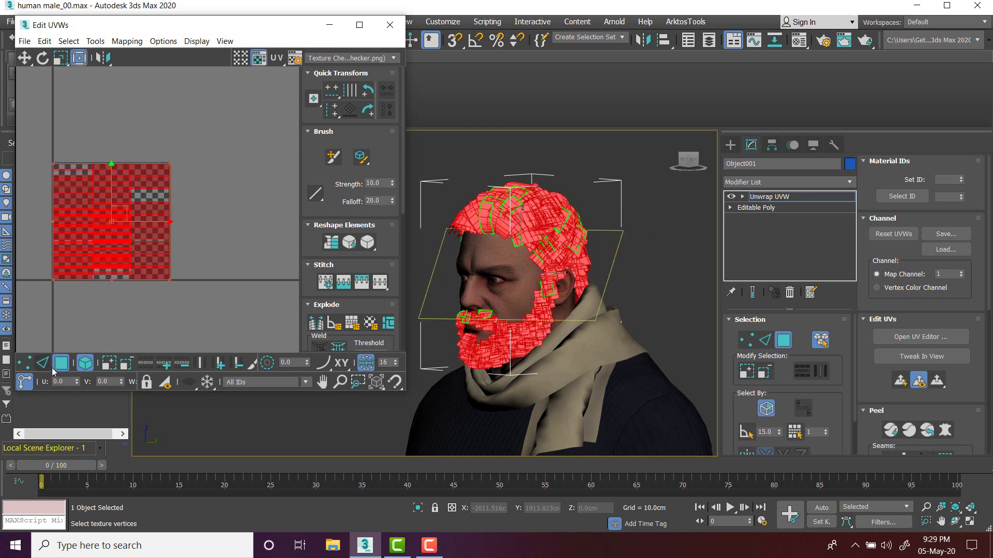
pyautogui.click(66, 381)
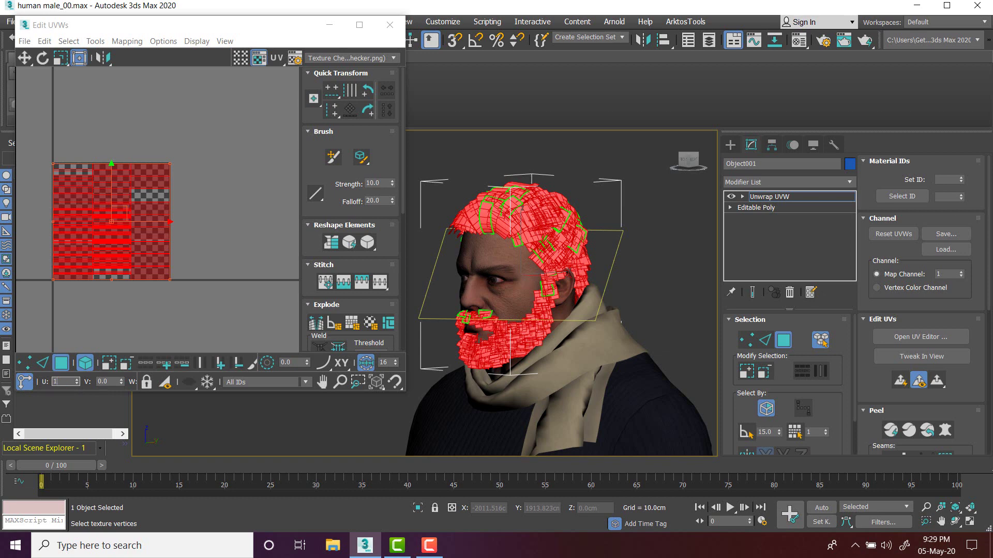
pyautogui.press('Return')
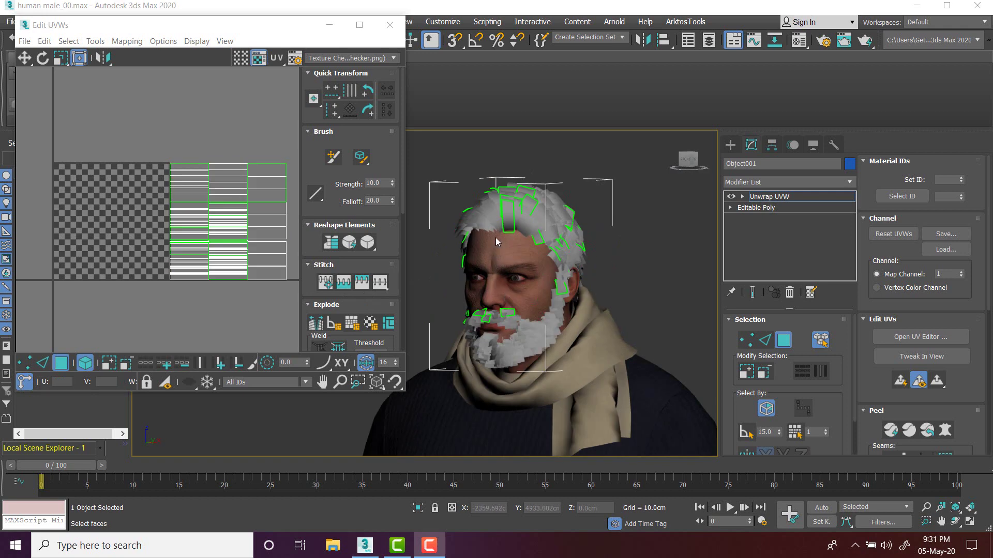
# - Select the long hair card above the forehead and offset its UVs by -1 in U, back into the checker tile
pyautogui.scroll(3, 497, 240)
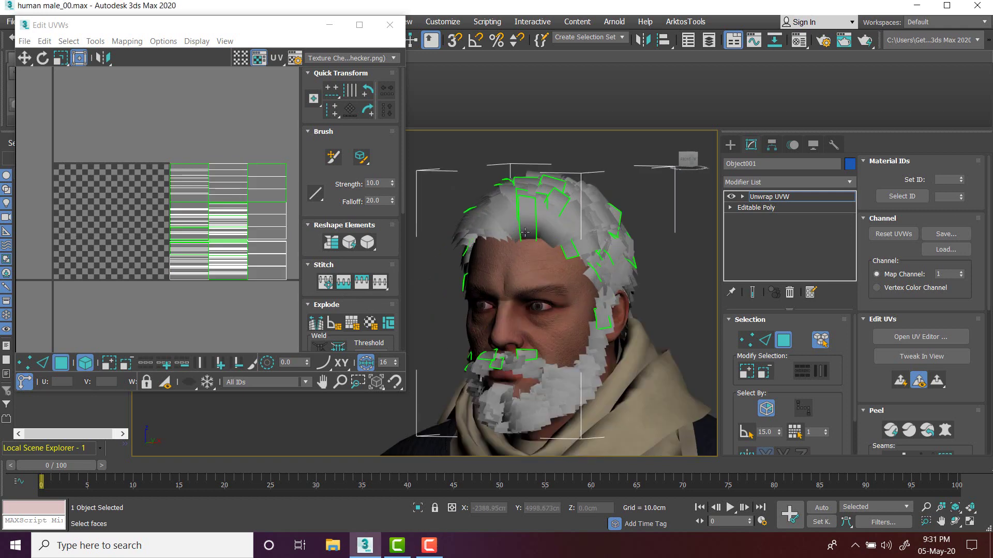
pyautogui.scroll(4, 525, 232)
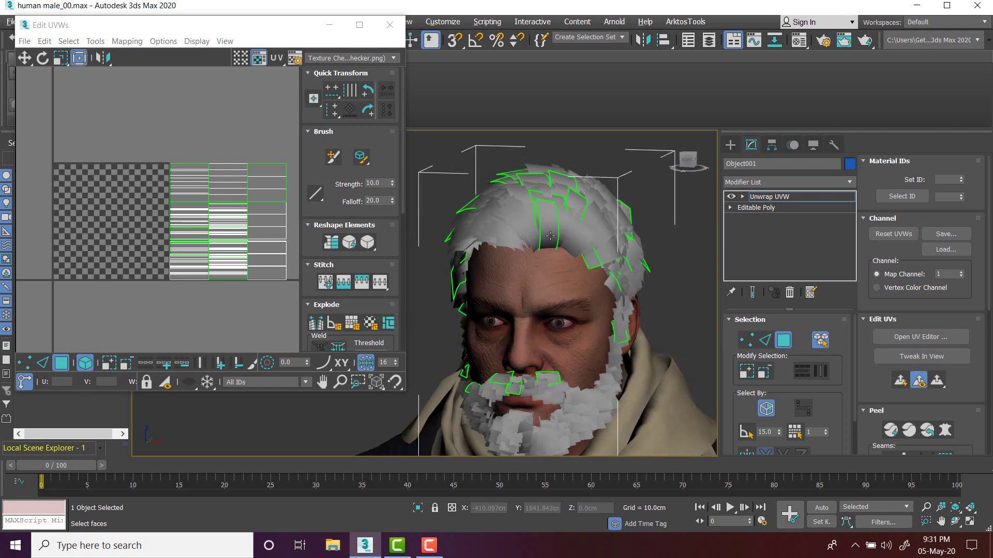
pyautogui.click(523, 218)
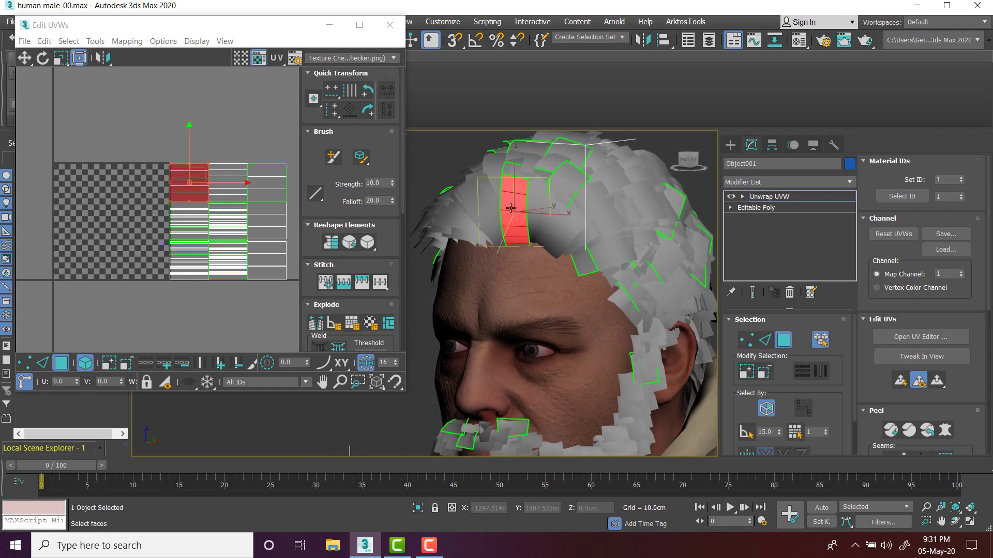
pyautogui.moveTo(203, 193)
pyautogui.mouseDown(button='middle')
pyautogui.moveTo(212, 198)
pyautogui.moveTo(191, 203)
pyautogui.mouseUp(button='middle')
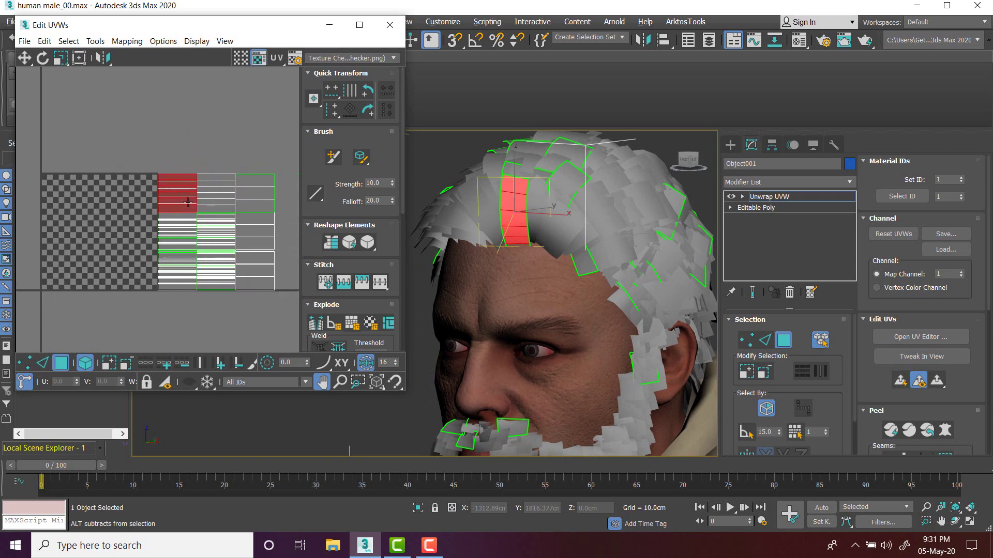
pyautogui.scroll(3, 166, 201)
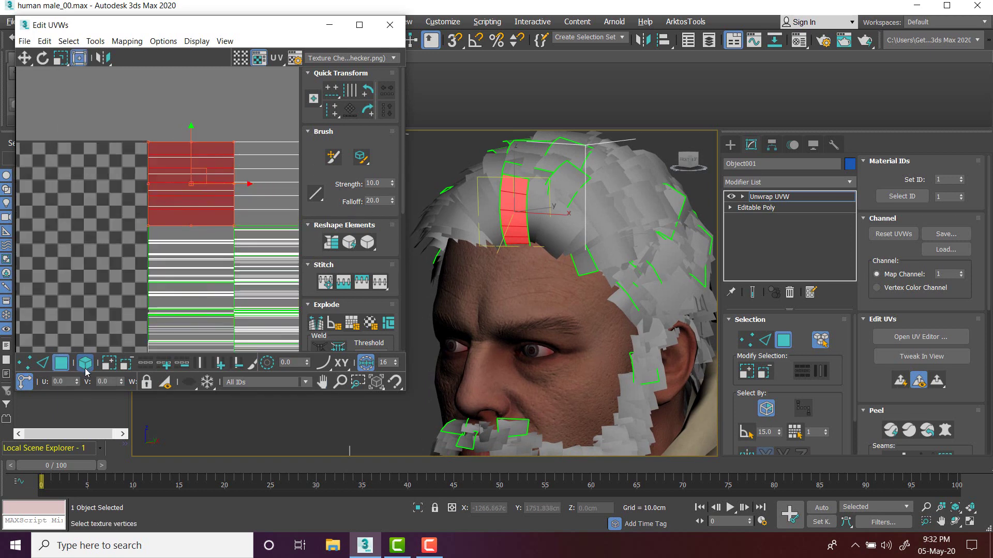
pyautogui.scroll(-2, 192, 181)
pyautogui.scroll(-3, 193, 181)
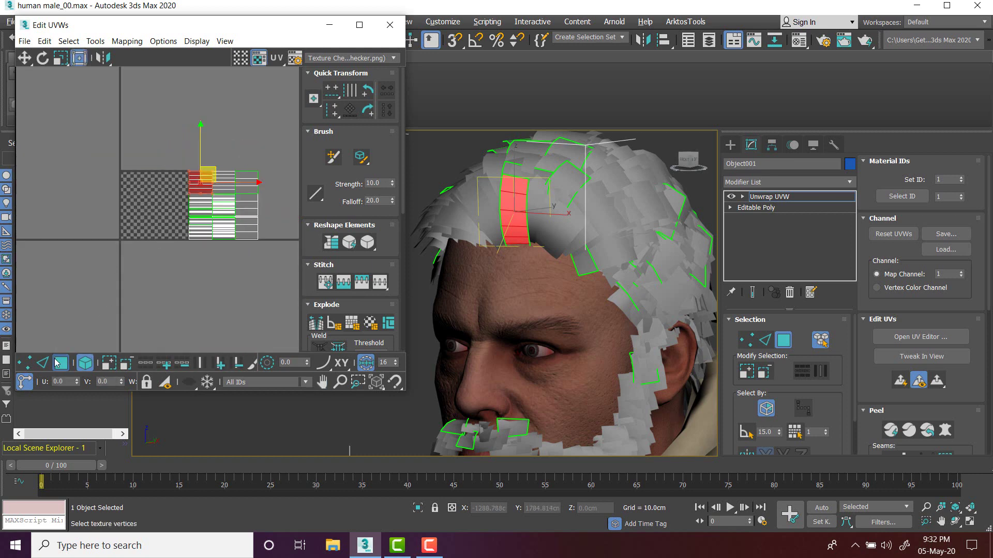
pyautogui.click(69, 382)
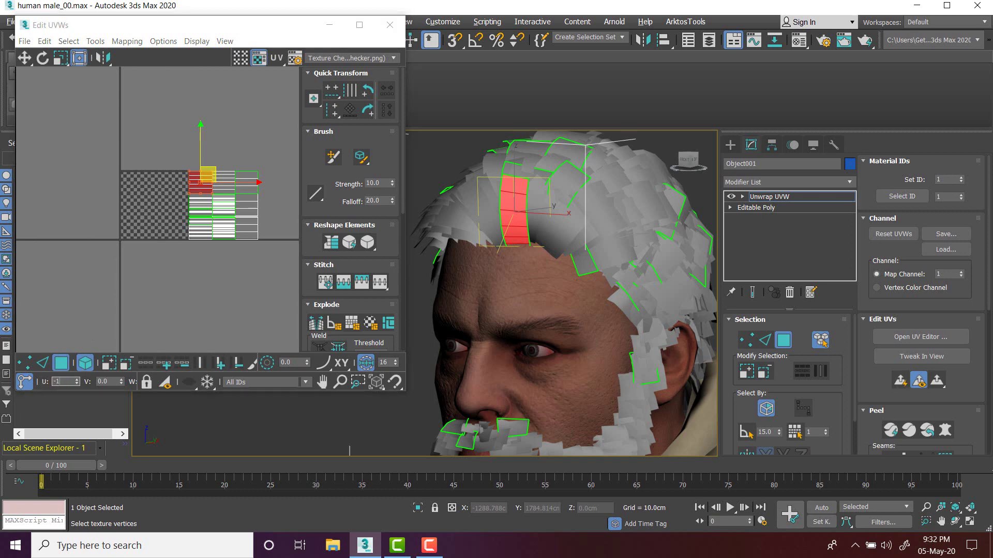
pyautogui.press('Return')
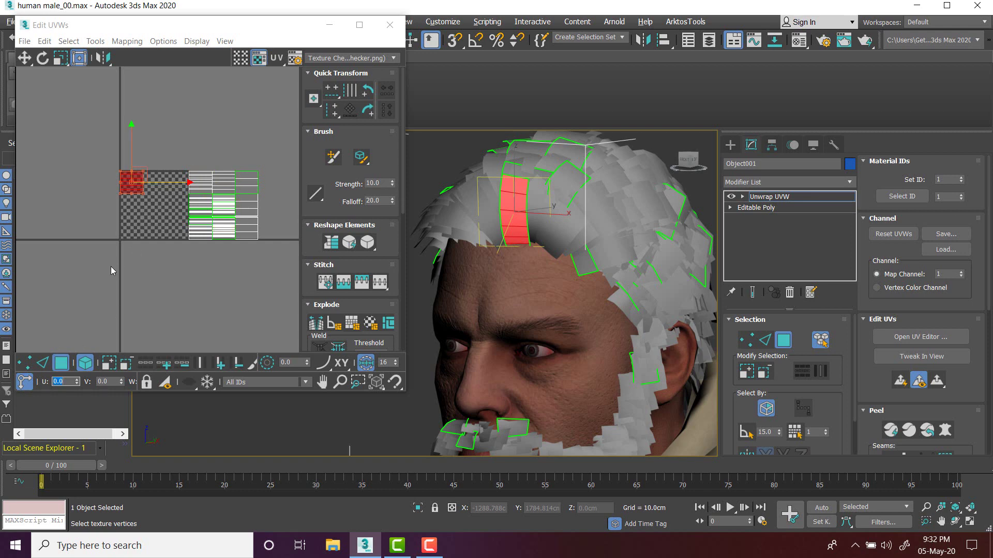
# - Select the hairline card mapped to the upper-middle UV cell and offset its UVs by -1 in U
pyautogui.scroll(2, 187, 162)
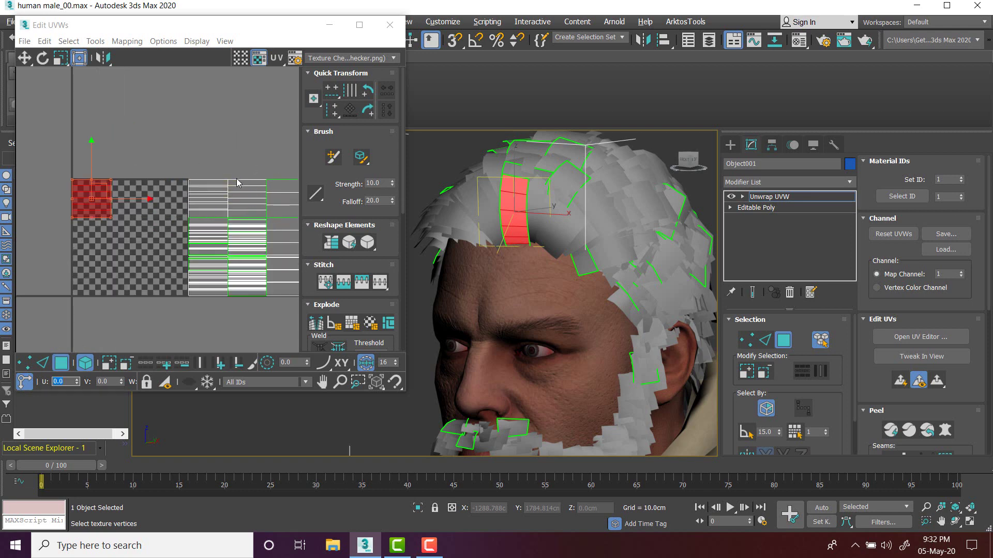
pyautogui.moveTo(237, 182); pyautogui.dragTo(202, 182, button='middle')
pyautogui.click(209, 199)
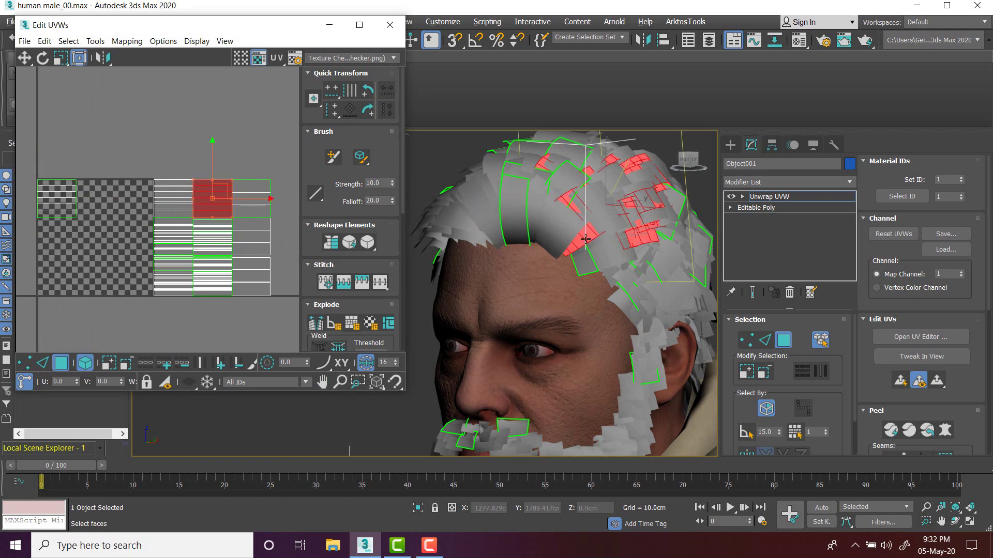
pyautogui.keyDown('alt'); pyautogui.moveTo(572, 229); pyautogui.dragTo(637, 178, button='middle'); pyautogui.keyUp('alt')
pyautogui.scroll(5, 531, 294)
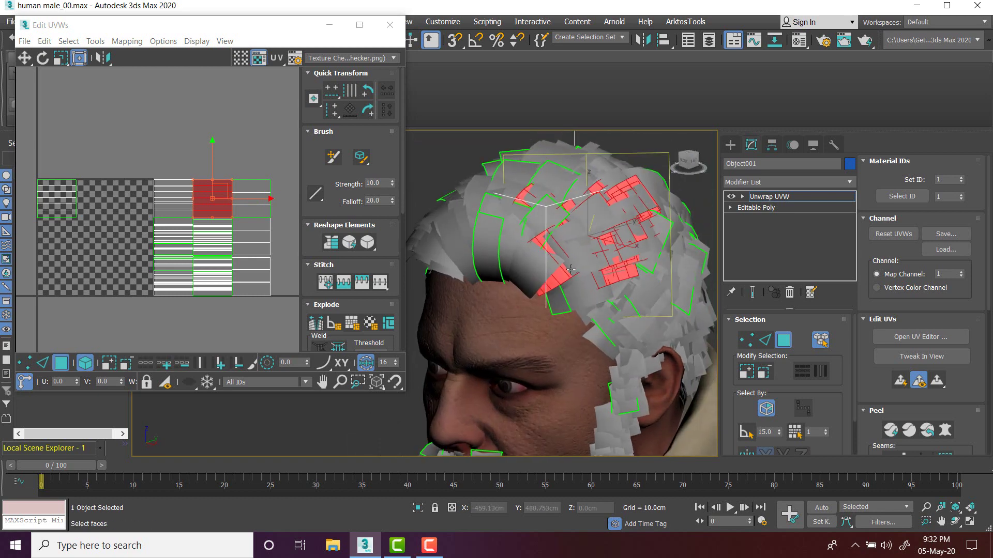
pyautogui.click(544, 281)
pyautogui.click(71, 382)
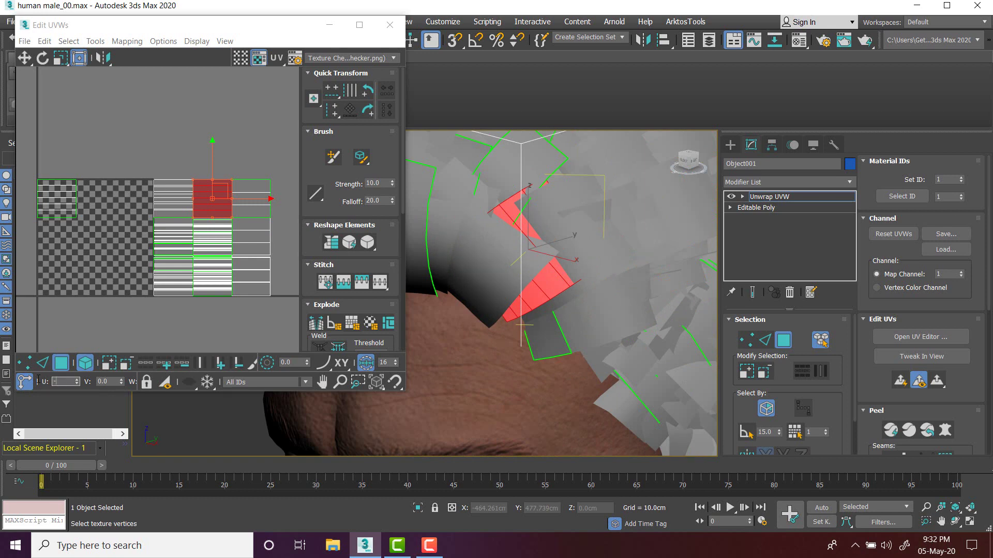
pyautogui.write('-1')
pyautogui.press('Return')
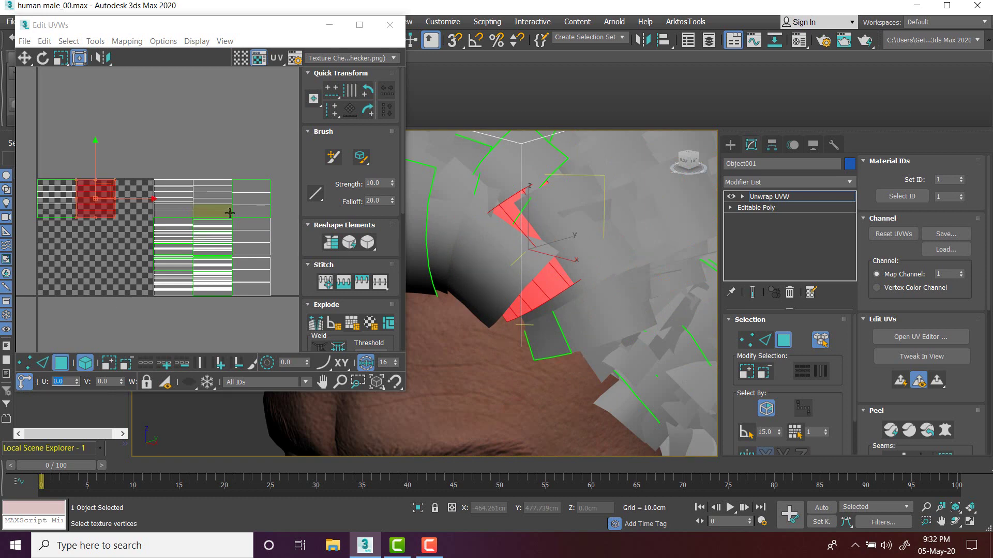
# - Select a single hair card above the ear that is mapped to the upper-right UV cell
pyautogui.click(251, 200)
pyautogui.moveTo(504, 246); pyautogui.dragTo(486, 262, button='middle')
pyautogui.scroll(-7, 502, 245)
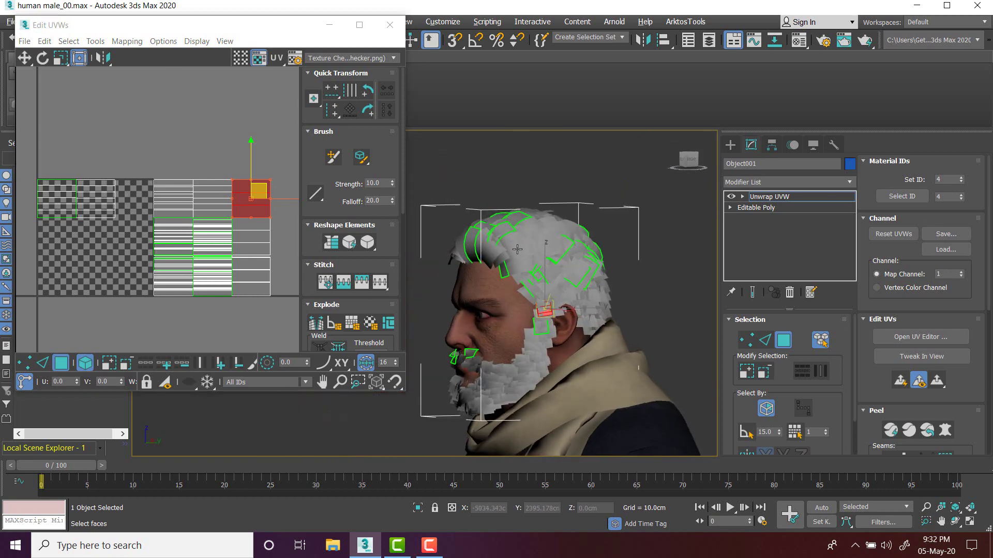
pyautogui.scroll(5, 543, 315)
pyautogui.moveTo(544, 279); pyautogui.dragTo(543, 312, button='middle')
pyautogui.moveTo(270, 158); pyautogui.dragTo(251, 196)
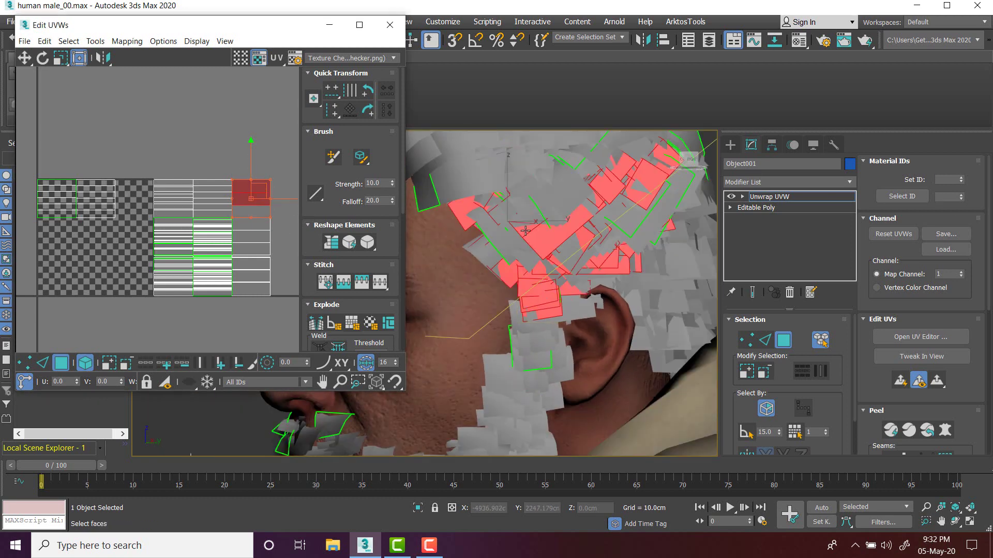
pyautogui.scroll(3, 509, 229)
pyautogui.moveTo(509, 229); pyautogui.dragTo(492, 265, button='middle')
pyautogui.click(535, 277)
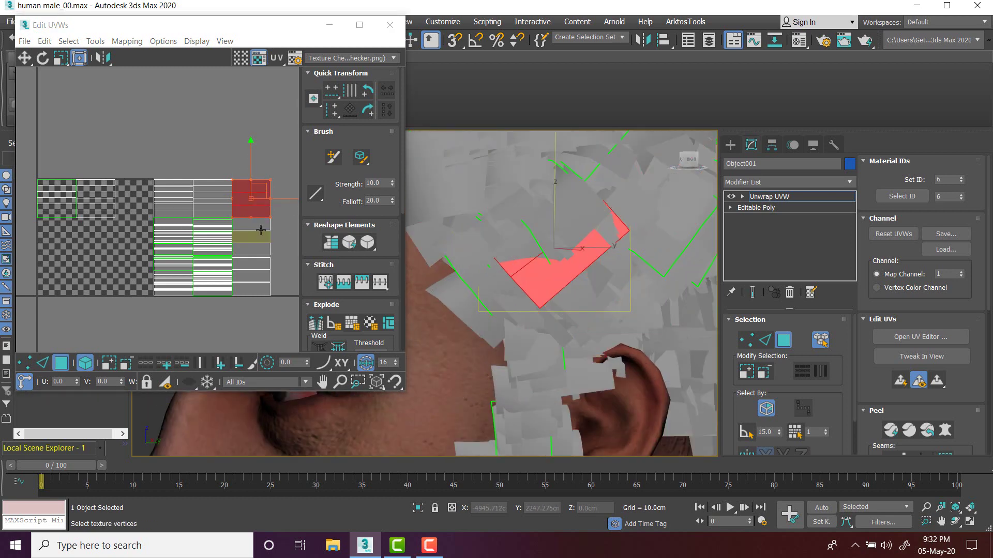
# - Try to offset the selected card's UVs by -1 in U while still attached, and undo it
pyautogui.click(69, 381)
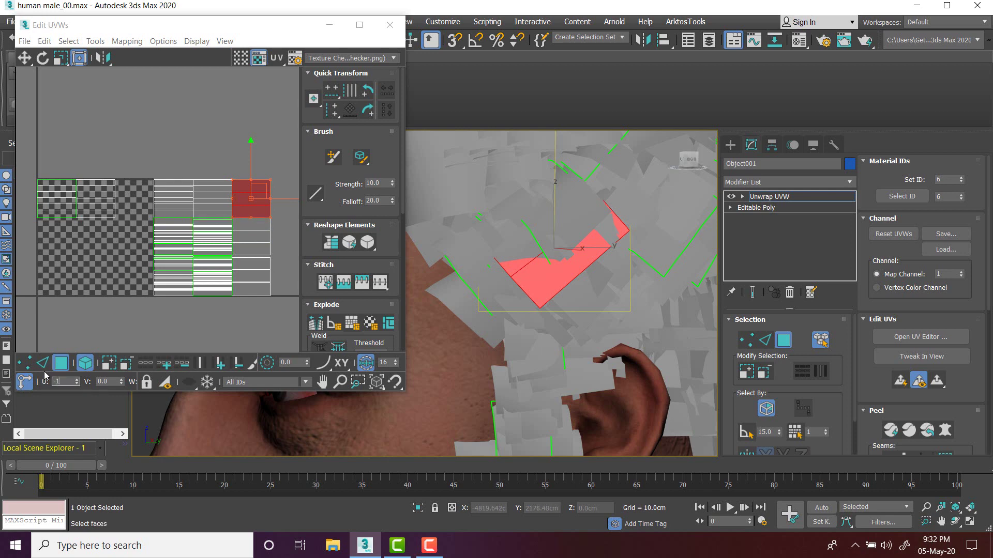
pyautogui.press('Return')
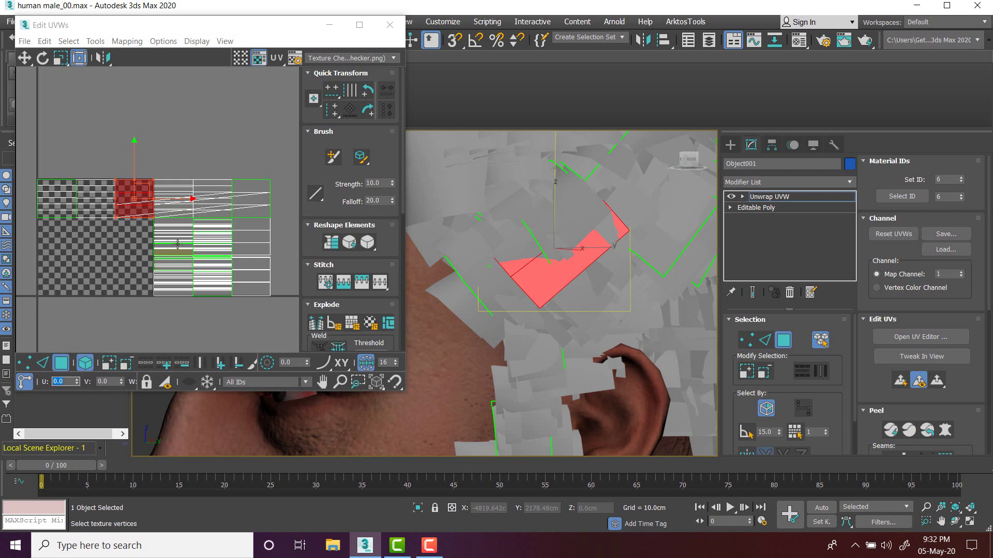
pyautogui.click(216, 129)
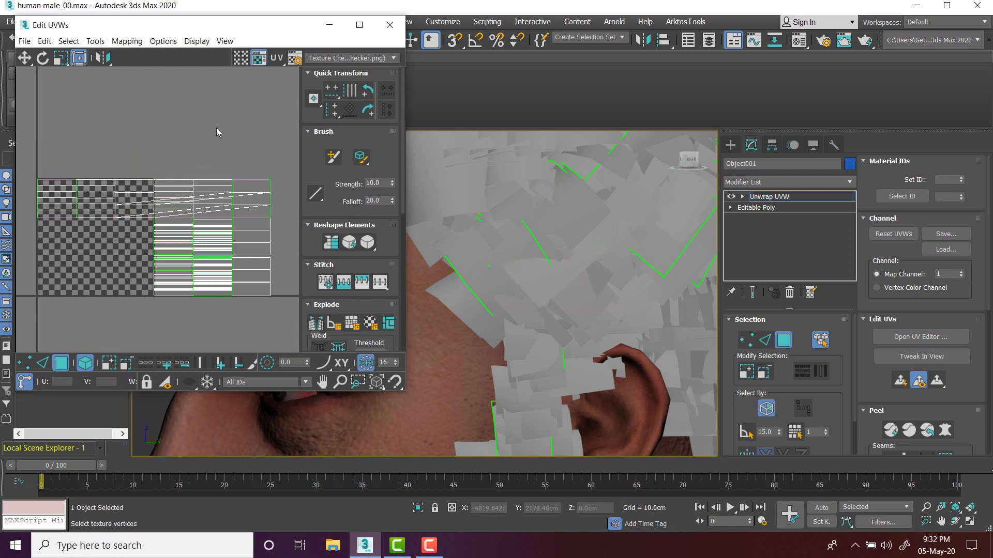
pyautogui.hotkey('ctrl', 'z')
pyautogui.hotkey('ctrl', 'z')
# - Break the selected card's UVs from their neighbours and offset them by -1 in U into the checker tile
pyautogui.rightClick(251, 189)
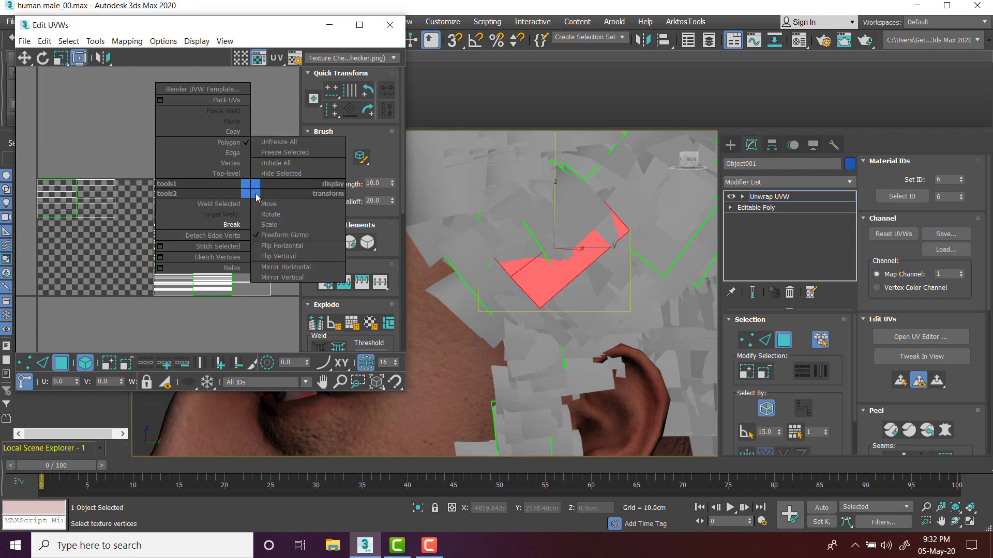
pyautogui.click(233, 225)
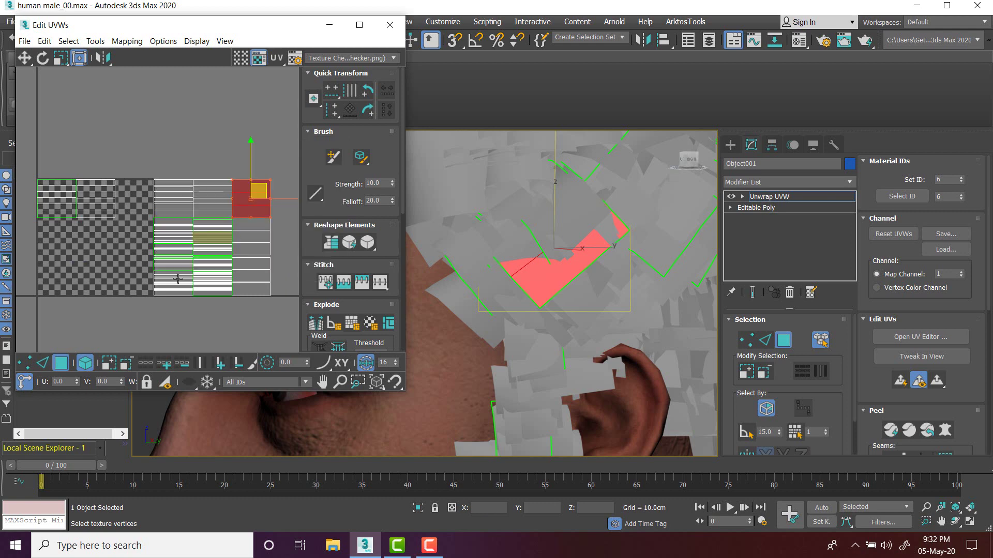
pyautogui.click(63, 381)
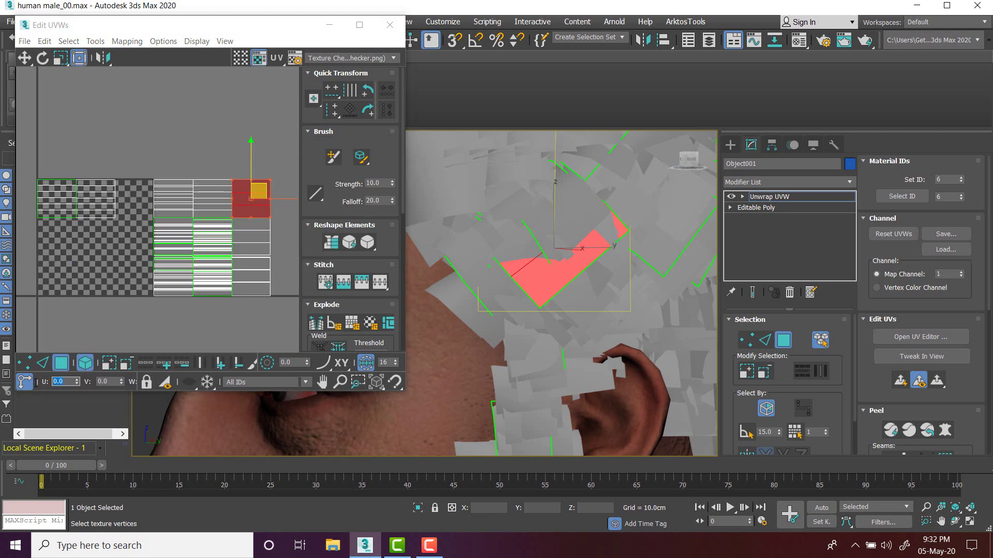
pyautogui.press('Return')
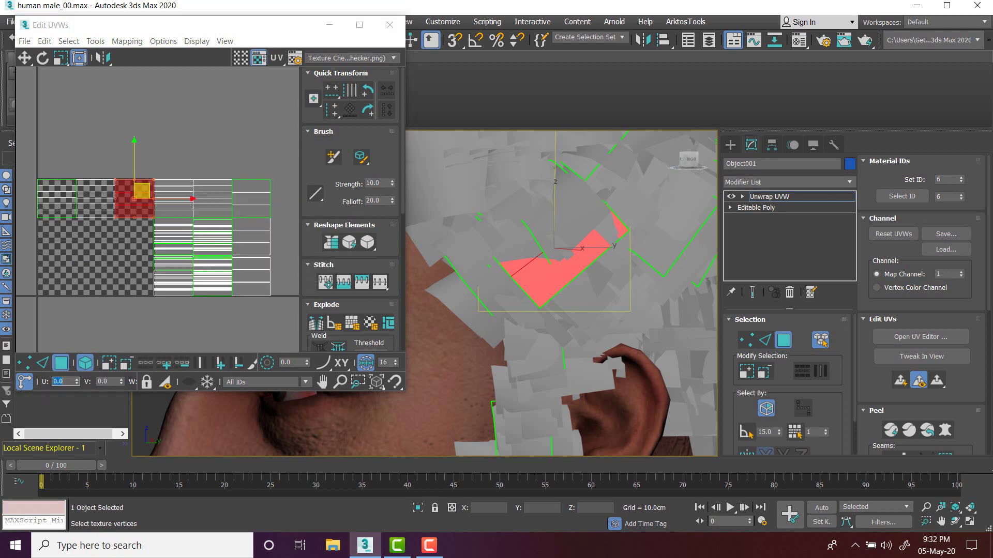
pyautogui.moveTo(534, 243); pyautogui.dragTo(546, 240, button='middle')
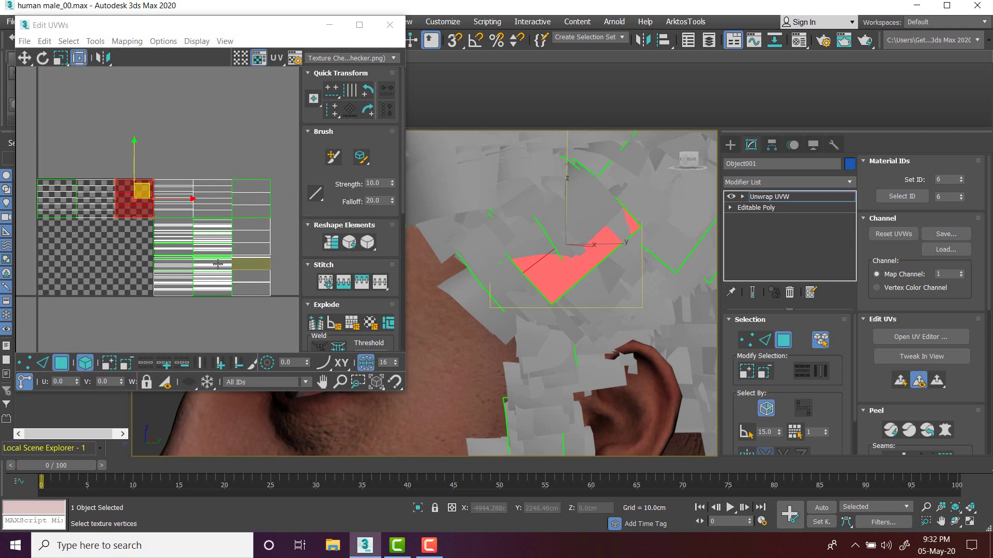
# - Select one card on the back of the head mapped to the outer grid's middle-left UV cell and offset its UVs by -1 in U
pyautogui.click(165, 244)
pyautogui.moveTo(165, 244); pyautogui.dragTo(181, 250)
pyautogui.scroll(-3, 536, 280)
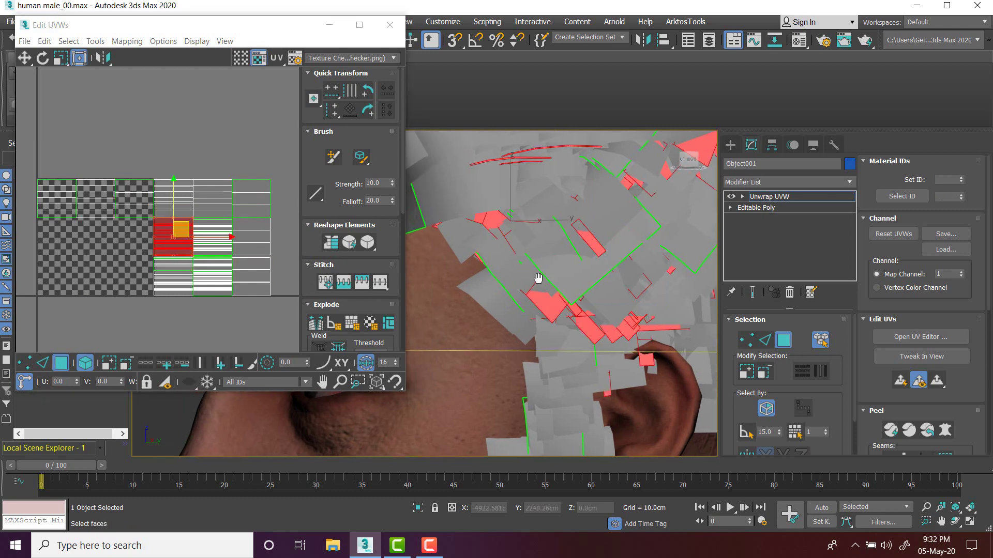
pyautogui.keyDown('alt'); pyautogui.moveTo(600, 253); pyautogui.dragTo(555, 248, button='middle'); pyautogui.keyUp('alt')
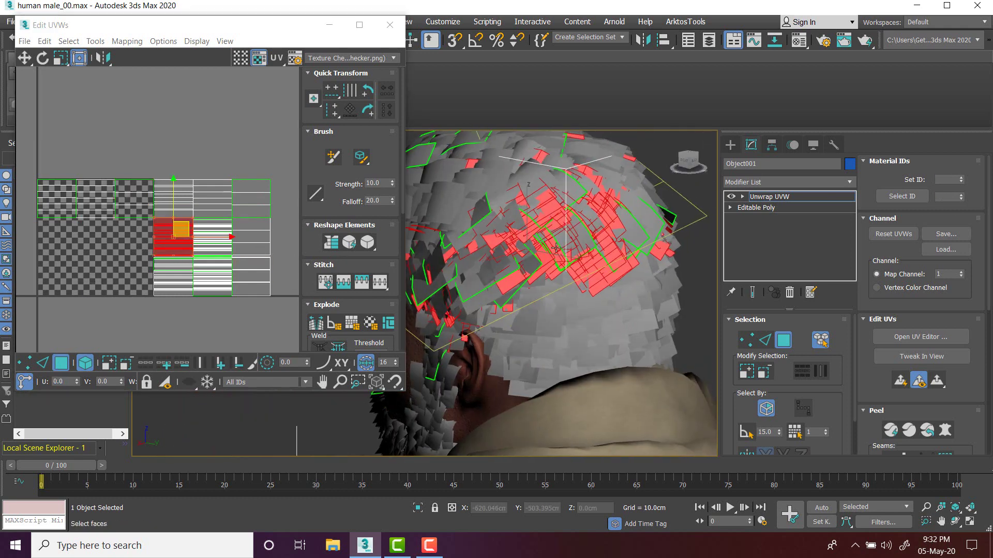
pyautogui.click(594, 287)
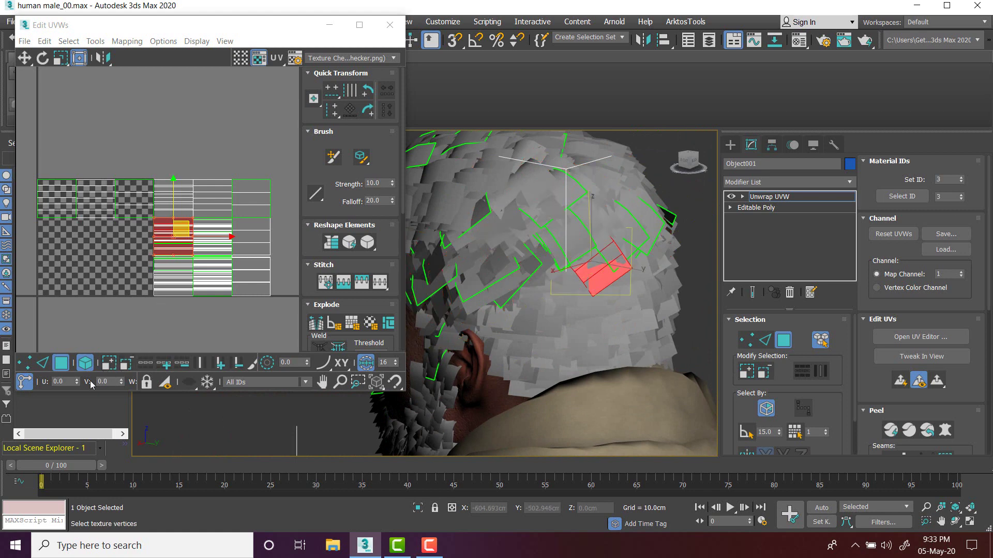
pyautogui.click(62, 382)
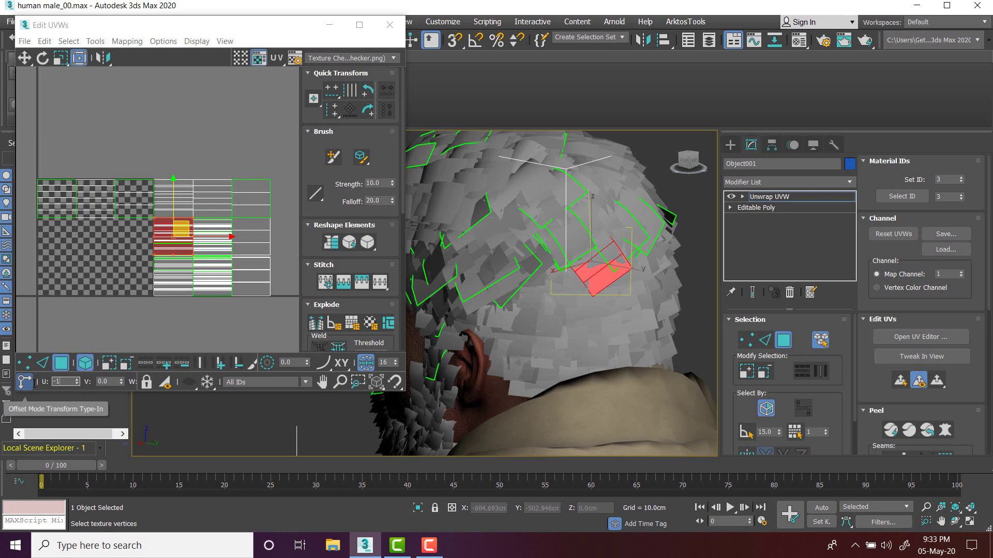
pyautogui.write('-1')
pyautogui.press('Return')
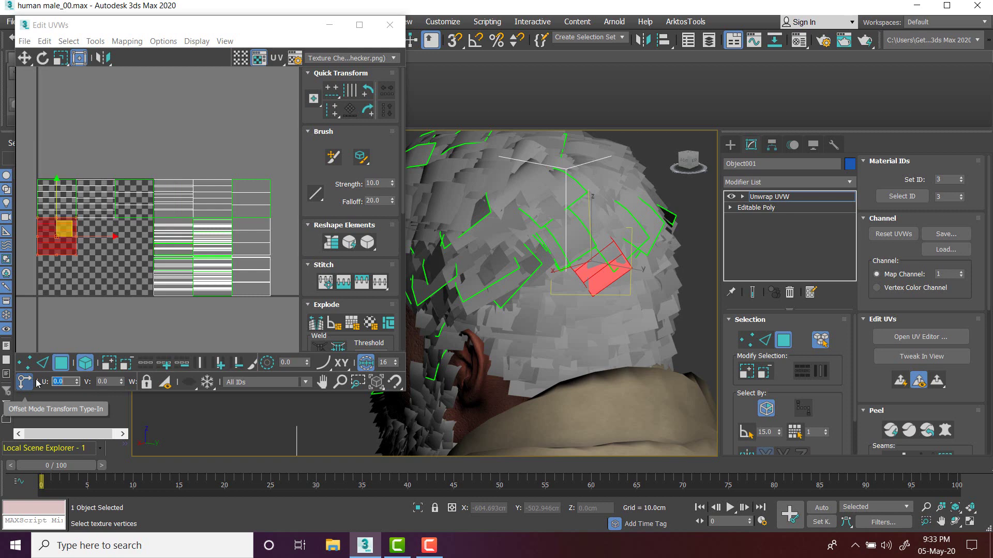
# - Select one front hairline card mapped to the outer grid's center UV cell and offset its UVs by -1 in U
pyautogui.click(213, 240)
pyautogui.keyDown('alt'); pyautogui.moveTo(497, 243); pyautogui.dragTo(605, 254, button='middle'); pyautogui.keyUp('alt')
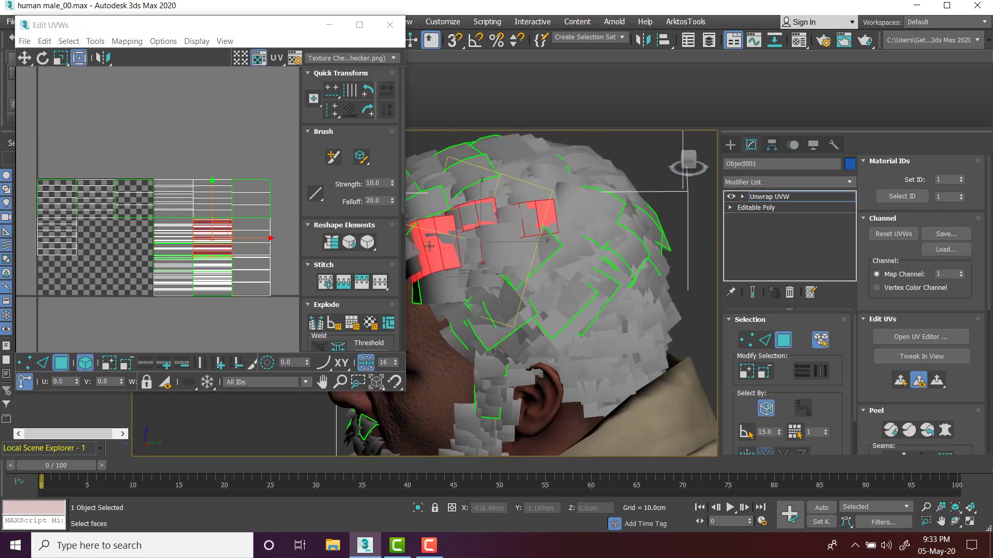
pyautogui.click(429, 246)
pyautogui.click(50, 382)
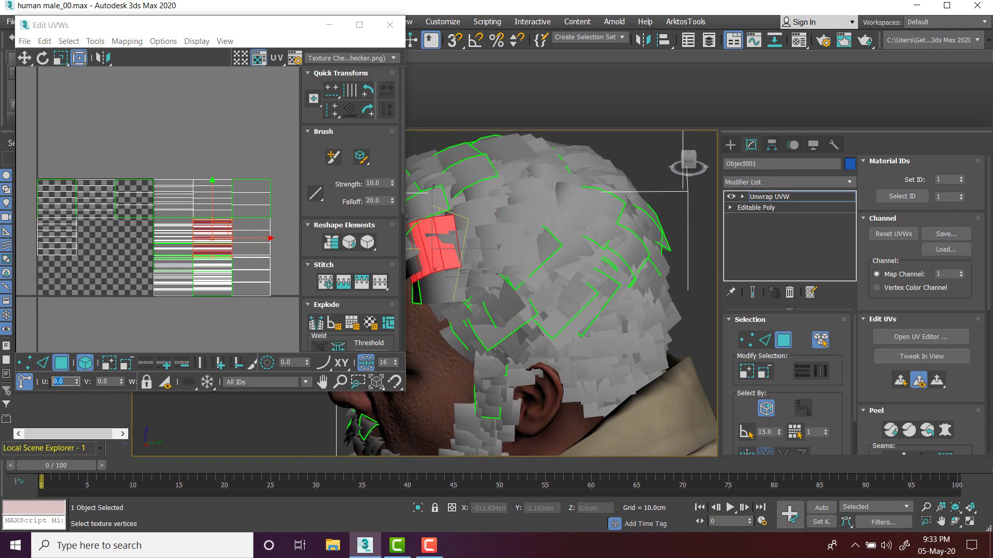
pyautogui.write('-1')
pyautogui.press('Return')
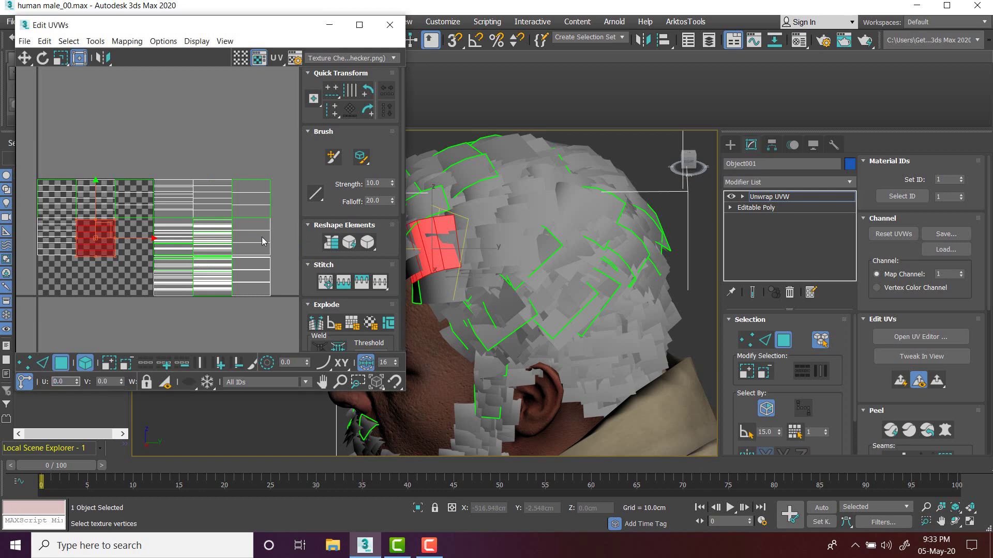
# - Select one sideburn card mapped to the outer grid's middle-right UV cell and offset its UVs by -1 in U
pyautogui.click(252, 243)
pyautogui.keyDown('alt'); pyautogui.moveTo(473, 259); pyautogui.dragTo(553, 315, button='middle'); pyautogui.keyUp('alt')
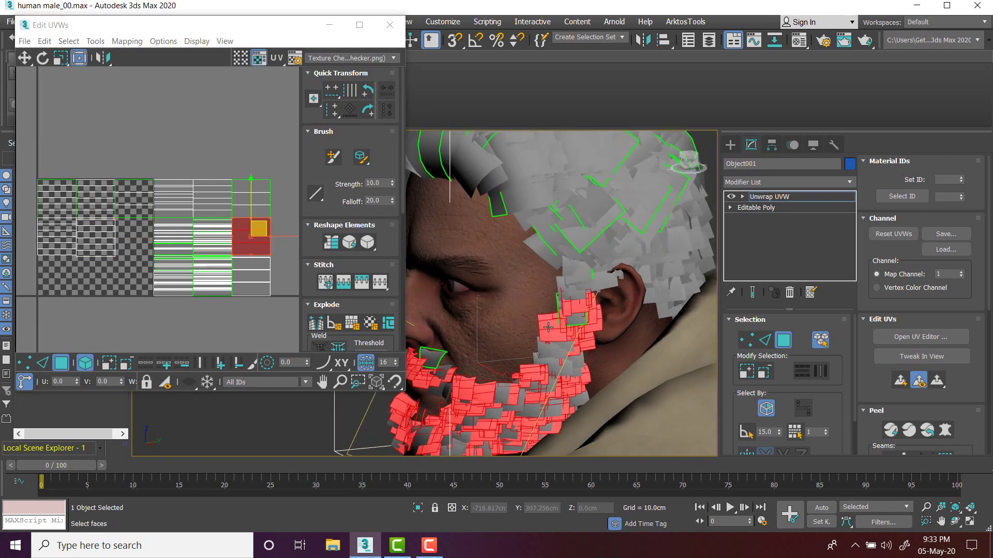
pyautogui.click(548, 327)
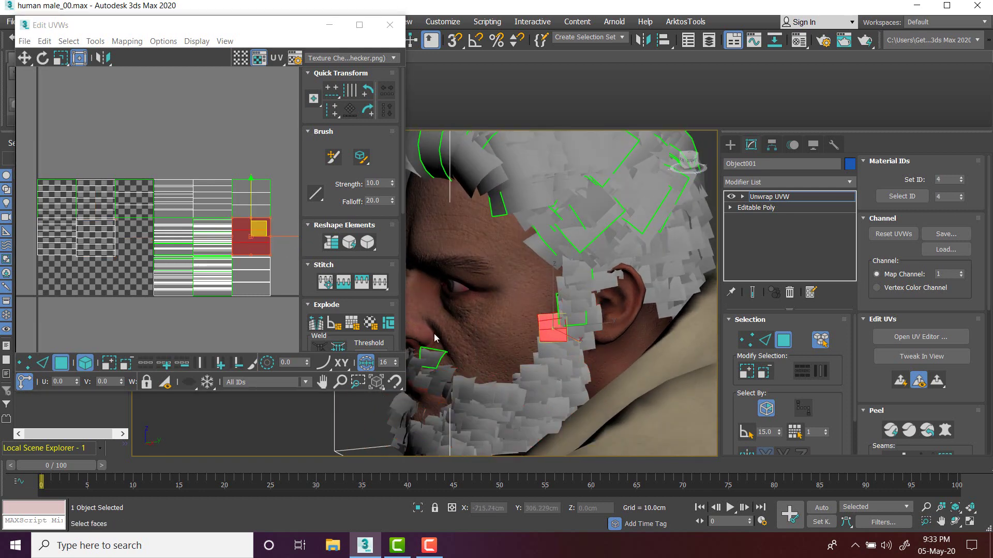
pyautogui.click(62, 382)
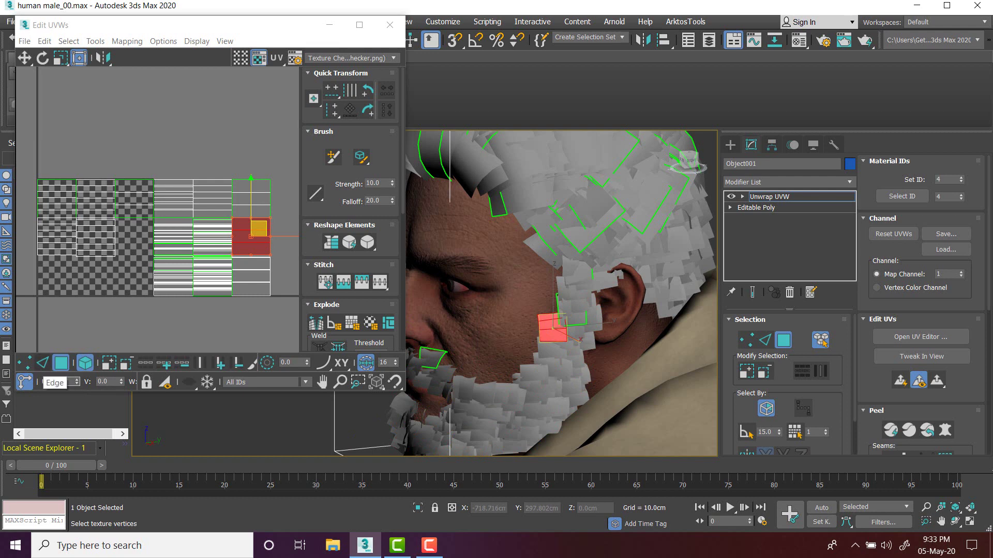
pyautogui.write('-1')
pyautogui.press('Return')
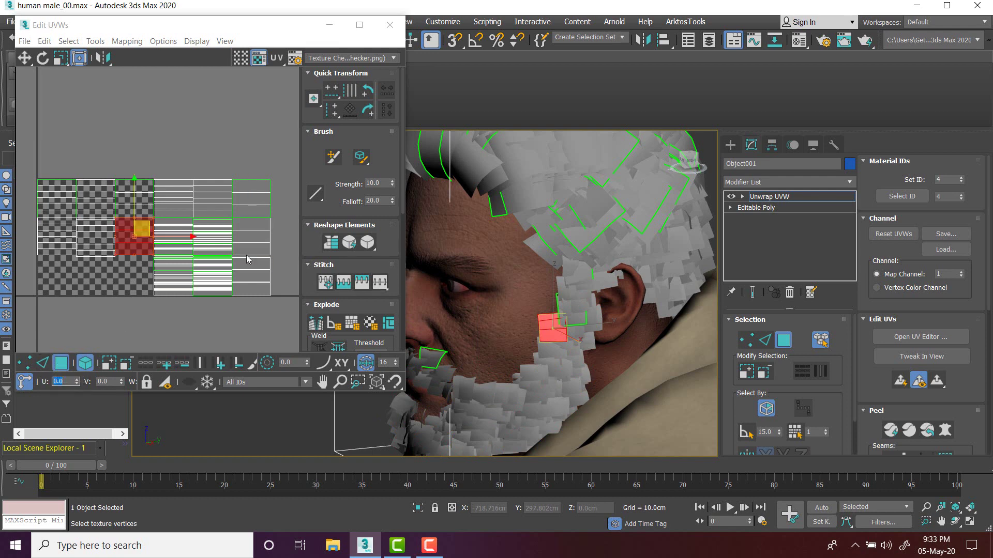
# - Select one nape card behind the ear mapped to the outer grid's lower-left UV cell and offset its UVs by -1 in U
pyautogui.moveTo(143, 278); pyautogui.dragTo(179, 303)
pyautogui.moveTo(440, 289)
pyautogui.mouseDown(button='middle')
pyautogui.moveTo(505, 265)
pyautogui.moveTo(517, 237)
pyautogui.moveTo(424, 298)
pyautogui.mouseUp(button='middle')
pyautogui.scroll(3, 610, 321)
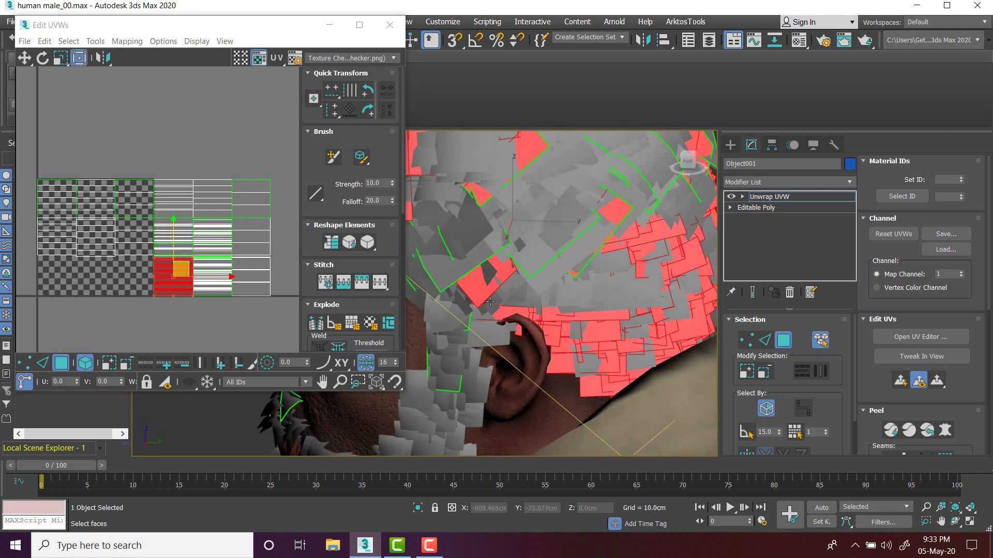
pyautogui.moveTo(610, 321); pyautogui.dragTo(564, 311, button='middle')
pyautogui.click(543, 377)
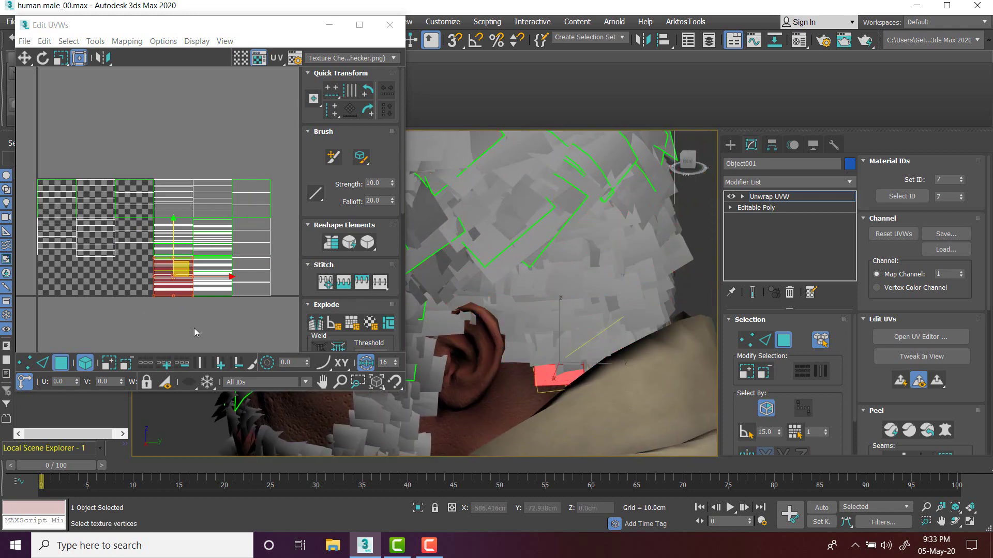
pyautogui.click(66, 382)
pyautogui.write('-1')
pyautogui.press('Return')
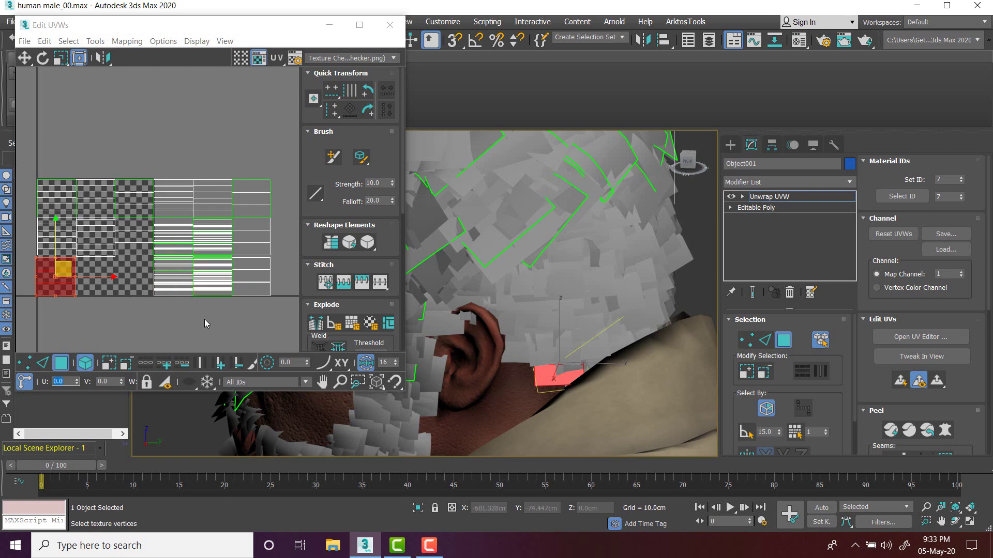
# - Select one card on top of the head mapped to the outer grid's lower-middle UV cell and offset its UVs by -1 in U
pyautogui.moveTo(206, 319); pyautogui.dragTo(217, 287)
pyautogui.scroll(-4, 554, 294)
pyautogui.moveTo(484, 233)
pyautogui.mouseDown(button='middle')
pyautogui.moveTo(505, 284)
pyautogui.moveTo(490, 230)
pyautogui.mouseUp(button='middle')
pyautogui.click(489, 222)
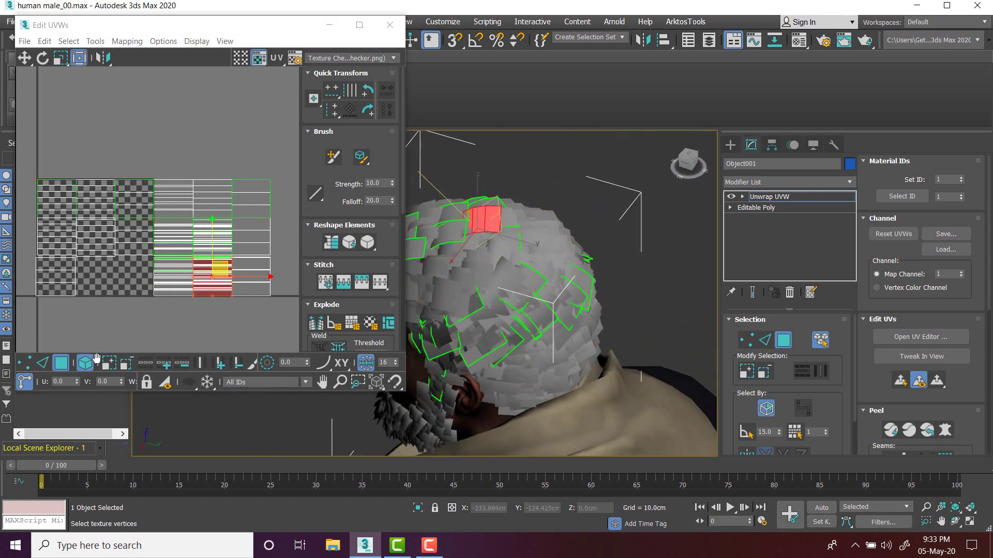
pyautogui.click(54, 381)
pyautogui.write('-1')
pyautogui.press('Return')
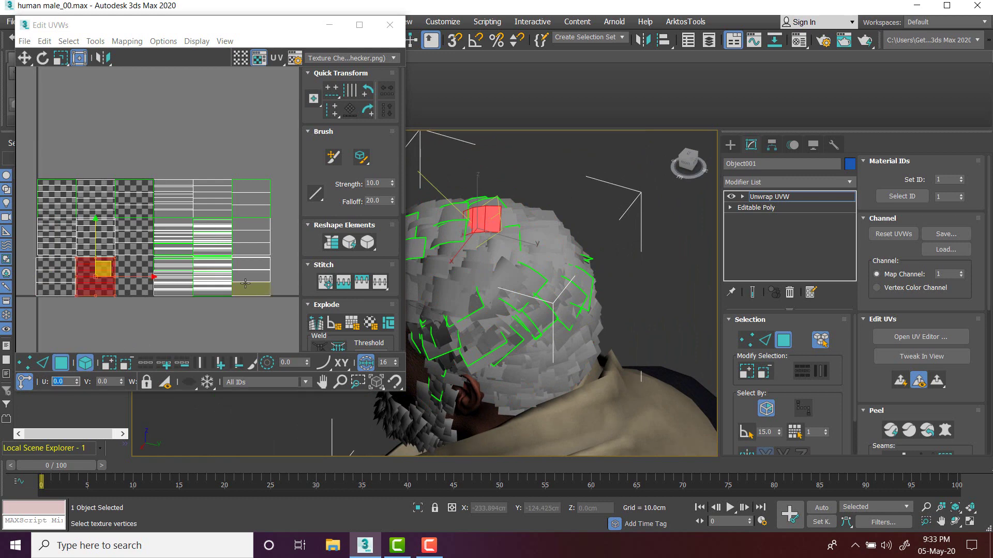
# - Select one jawline beard card mapped to the outer grid's lower-right UV cell and offset its UVs by -1 in U
pyautogui.moveTo(258, 314); pyautogui.dragTo(268, 272)
pyautogui.moveTo(497, 297); pyautogui.dragTo(582, 172, button='middle')
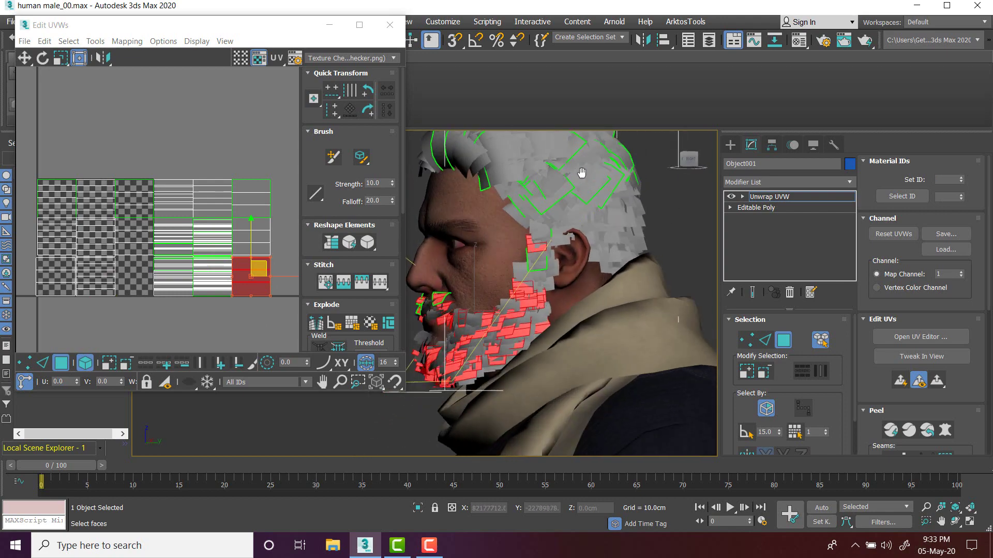
pyautogui.scroll(4, 500, 316)
pyautogui.click(557, 349)
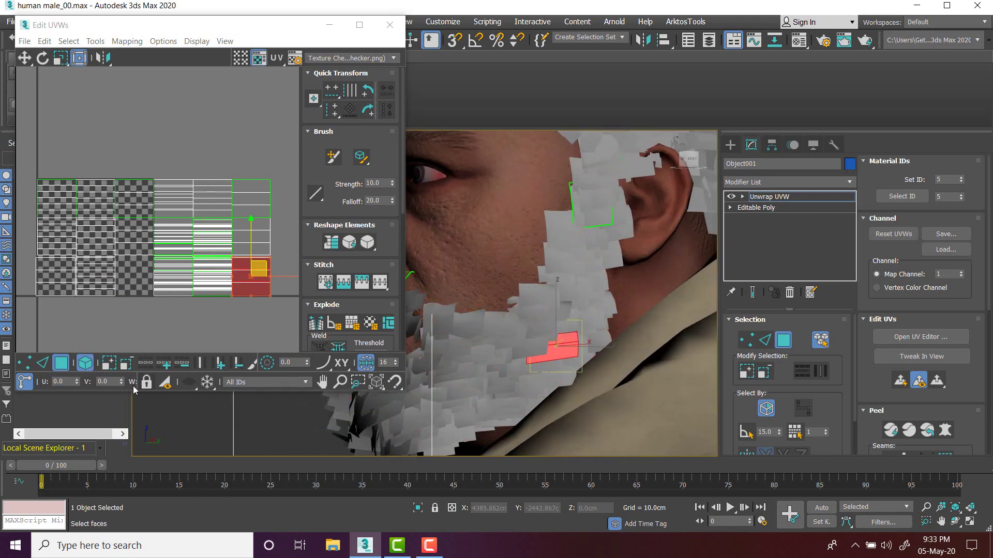
pyautogui.click(68, 379)
pyautogui.write('-1')
pyautogui.press('Return')
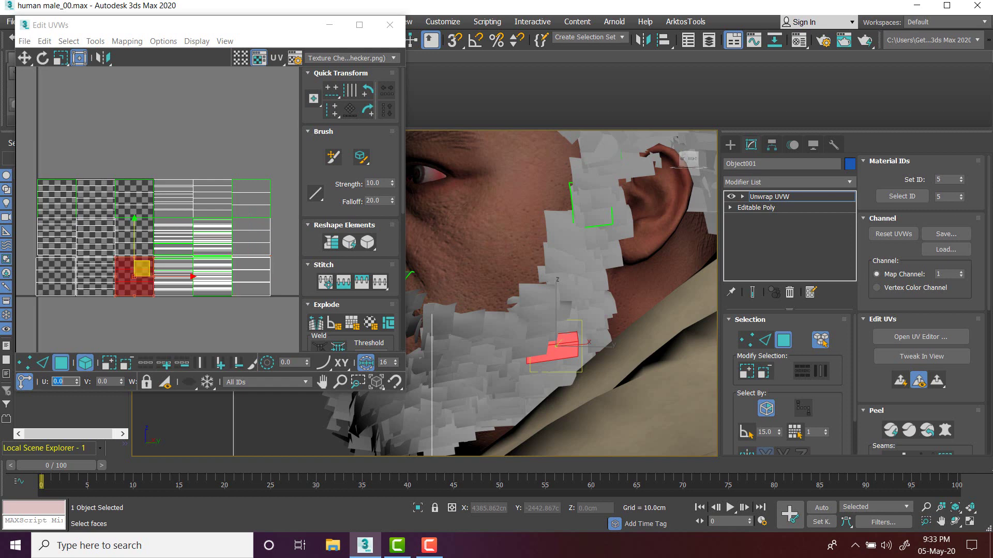
# - Select all the cards inside the checker tile and examine their placement on the head and in the UV layout
pyautogui.moveTo(21, 144); pyautogui.dragTo(142, 313)
pyautogui.scroll(-1, 209, 300)
pyautogui.scroll(-6, 542, 290)
pyautogui.keyDown('alt'); pyautogui.moveTo(545, 290); pyautogui.dragTo(647, 289, button='middle'); pyautogui.keyUp('alt')
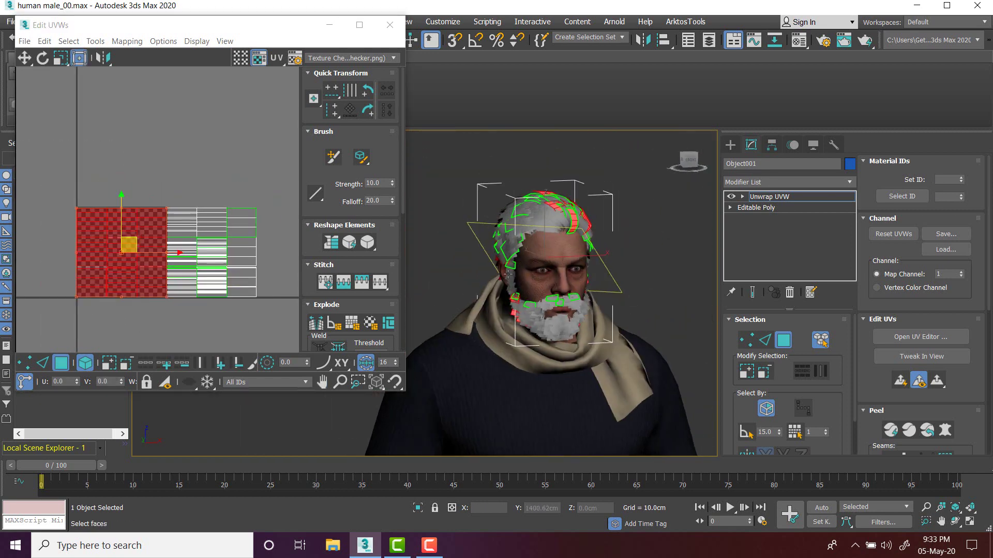
pyautogui.moveTo(199, 266); pyautogui.dragTo(230, 263, button='middle')
pyautogui.keyDown('alt'); pyautogui.moveTo(525, 269); pyautogui.dragTo(564, 284, button='middle'); pyautogui.keyUp('alt')
pyautogui.click(109, 189)
pyautogui.scroll(2, 140, 223)
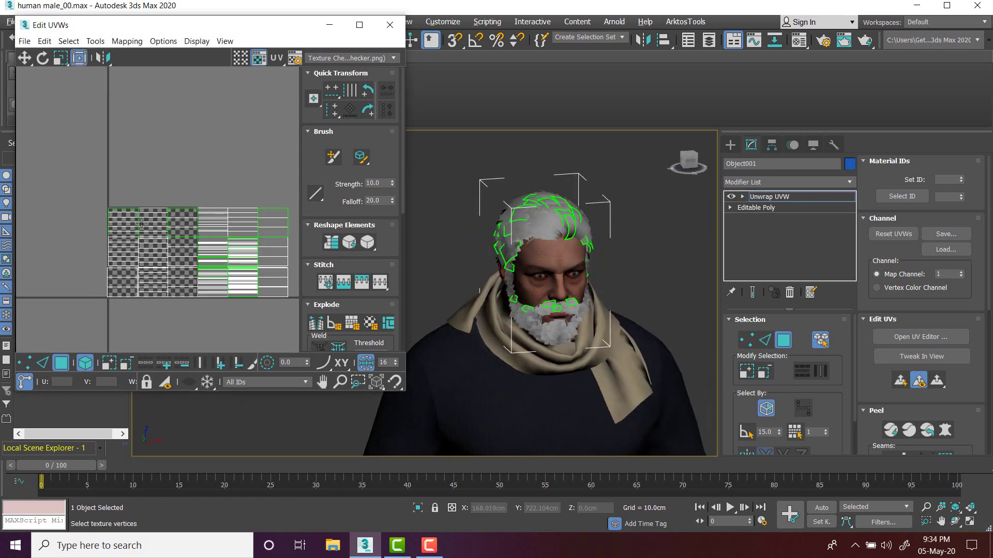
pyautogui.scroll(-1, 47, 187)
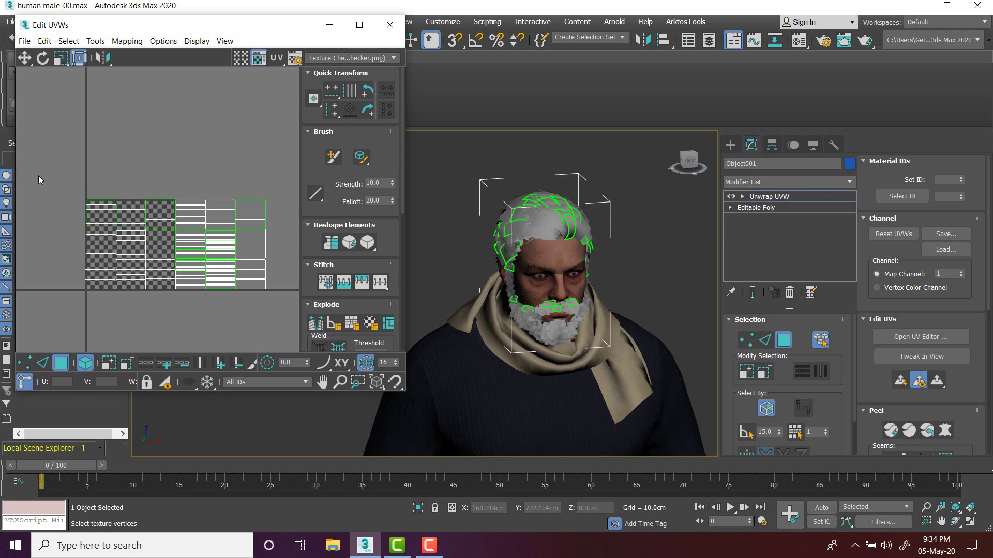
pyautogui.moveTo(158, 324); pyautogui.dragTo(96, 207)
pyautogui.keyDown('alt'); pyautogui.moveTo(509, 269); pyautogui.dragTo(561, 270, button='middle'); pyautogui.keyUp('alt')
pyautogui.scroll(3, 120, 201)
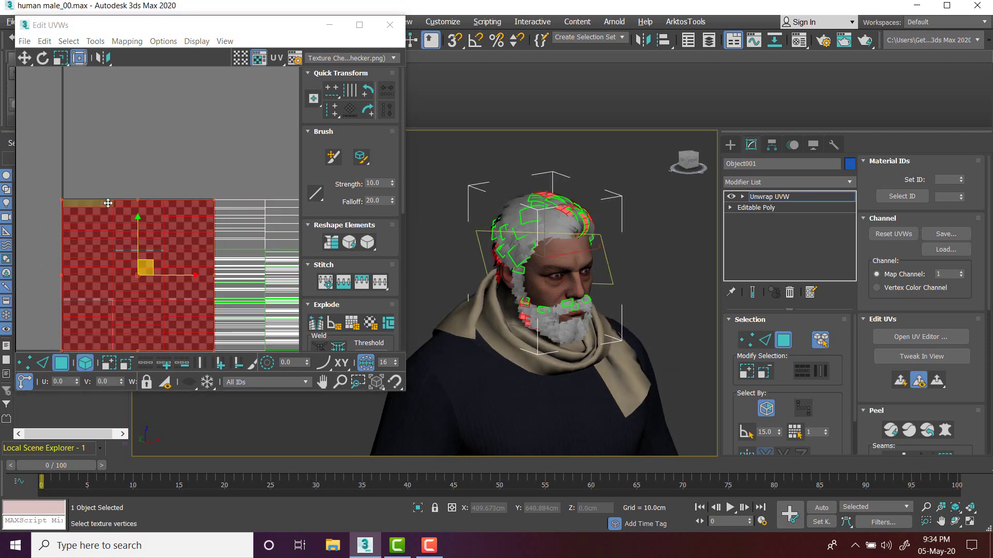
pyautogui.scroll(2, 107, 197)
pyautogui.moveTo(107, 197); pyautogui.dragTo(115, 174, button='middle')
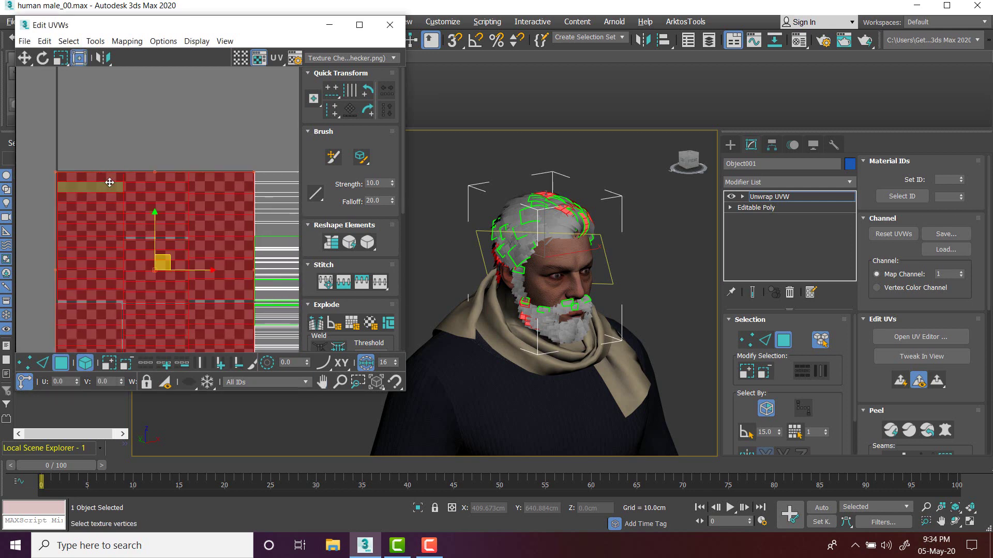
pyautogui.scroll(2, 95, 181)
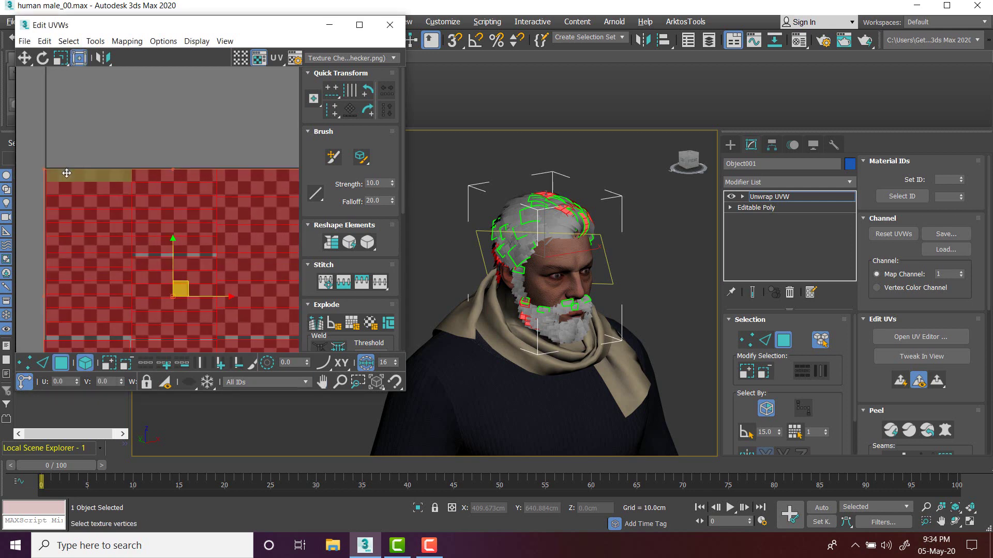
pyautogui.scroll(-1, 121, 226)
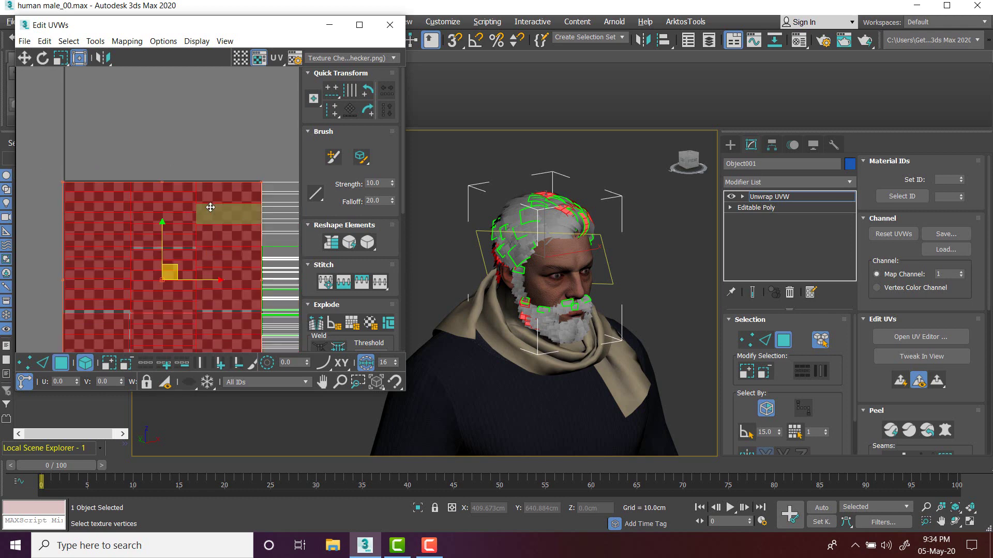
# - Select the stacked cards in the outer grid's upper-left UV cell and examine how they cover the top of the head
pyautogui.moveTo(97, 148); pyautogui.dragTo(114, 212)
pyautogui.moveTo(217, 188); pyautogui.dragTo(122, 191, button='middle')
pyautogui.click(194, 234)
pyautogui.scroll(5, 532, 247)
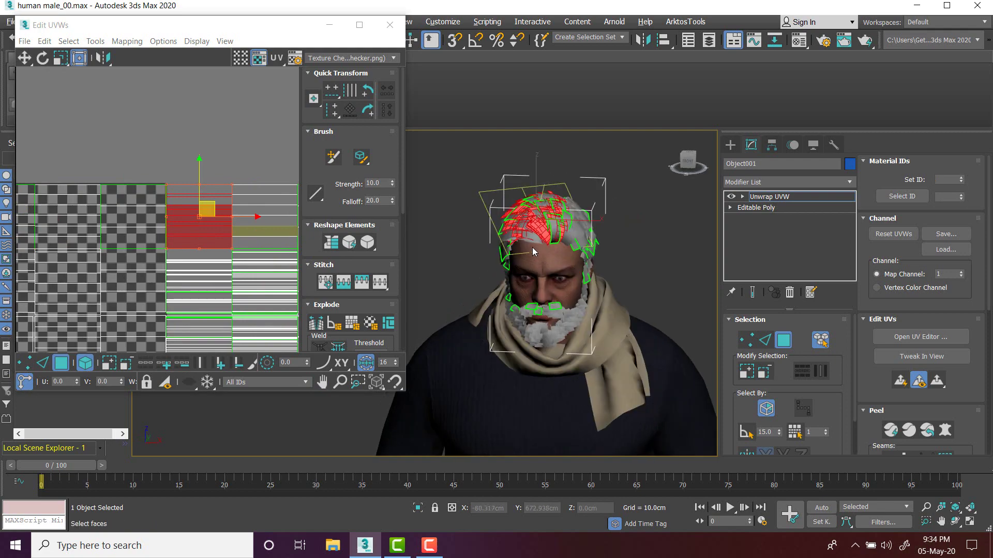
pyautogui.keyDown('alt'); pyautogui.moveTo(557, 211); pyautogui.dragTo(565, 196, button='middle'); pyautogui.keyUp('alt')
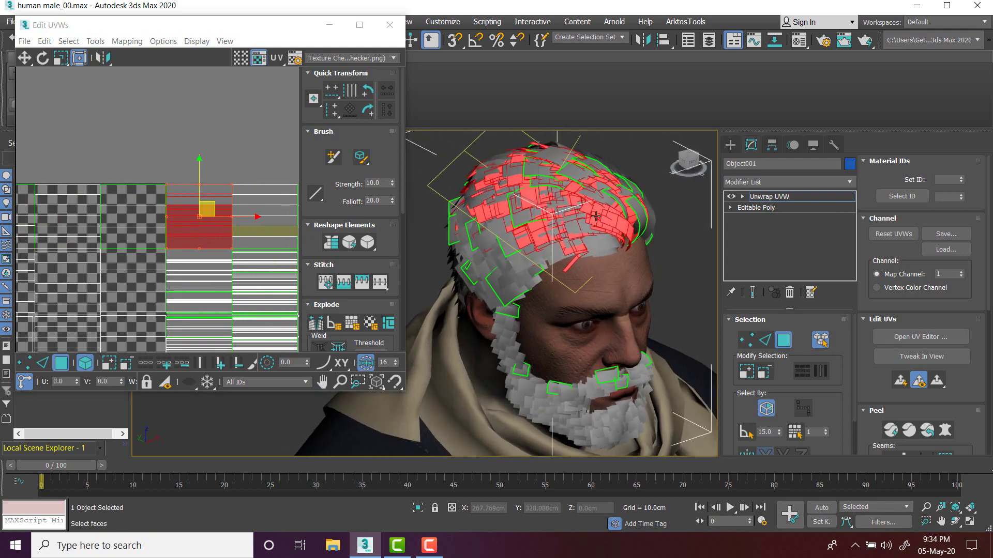
pyautogui.scroll(-3, 200, 240)
pyautogui.moveTo(199, 240); pyautogui.dragTo(185, 224, button='middle')
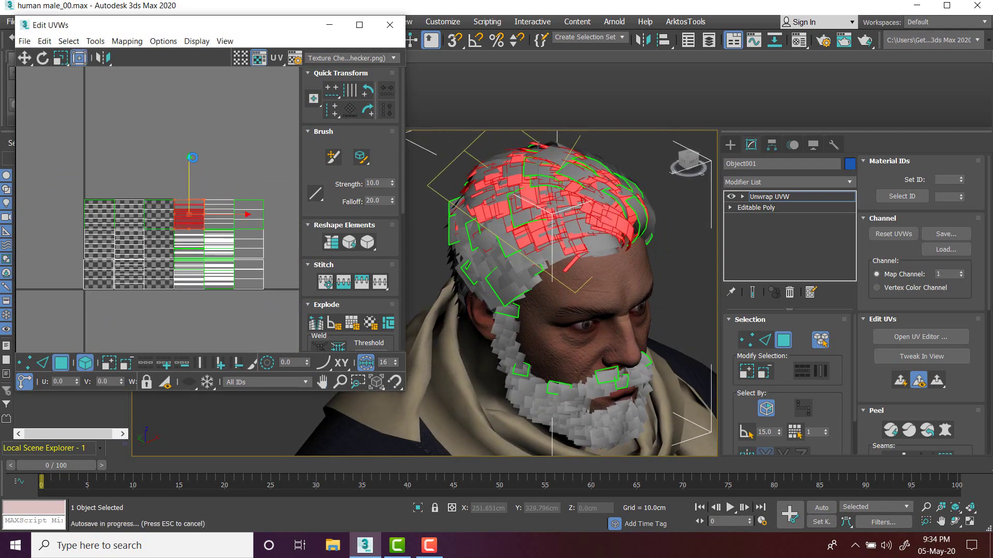
pyautogui.scroll(2, 212, 162)
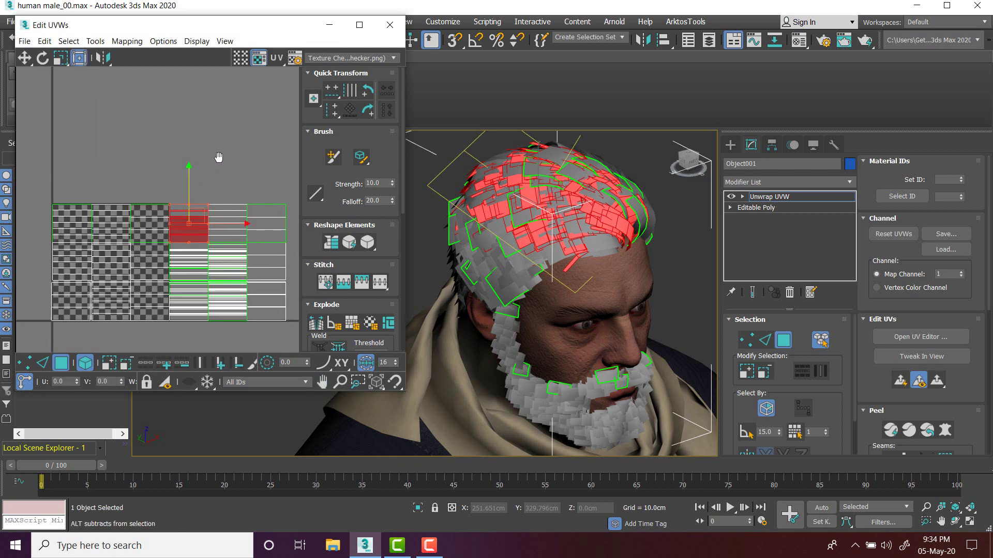
pyautogui.moveTo(218, 157); pyautogui.dragTo(212, 140, button='middle')
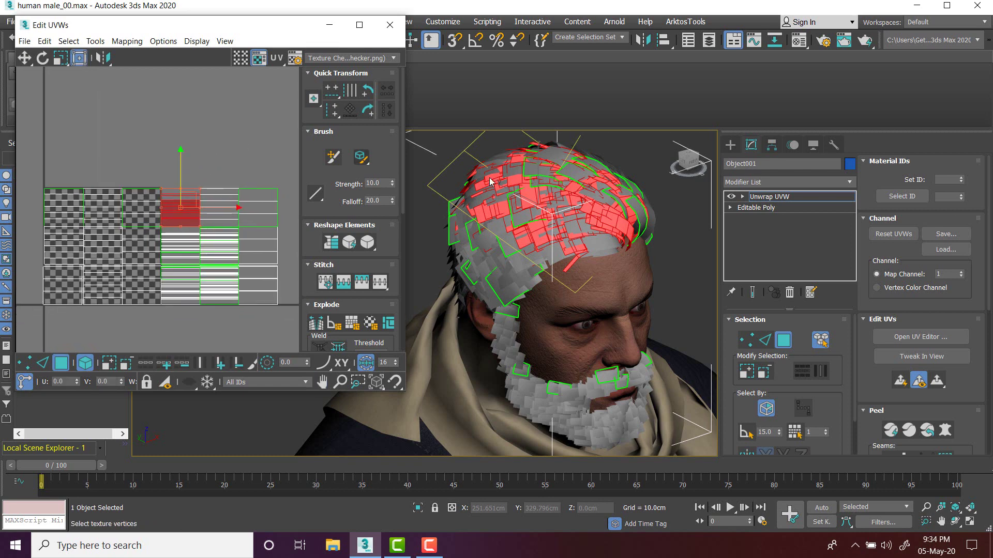
# - Collapse the hair object's Unwrap UVW modifier into the Editable Poly
pyautogui.rightClick(765, 197)
pyautogui.click(819, 309)
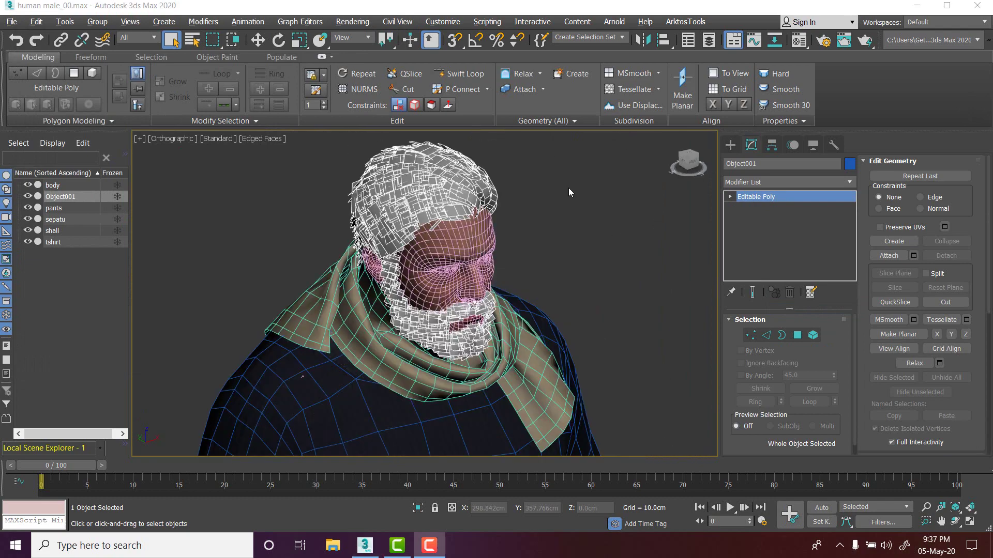
pyautogui.click(569, 188)
pyautogui.click(503, 209)
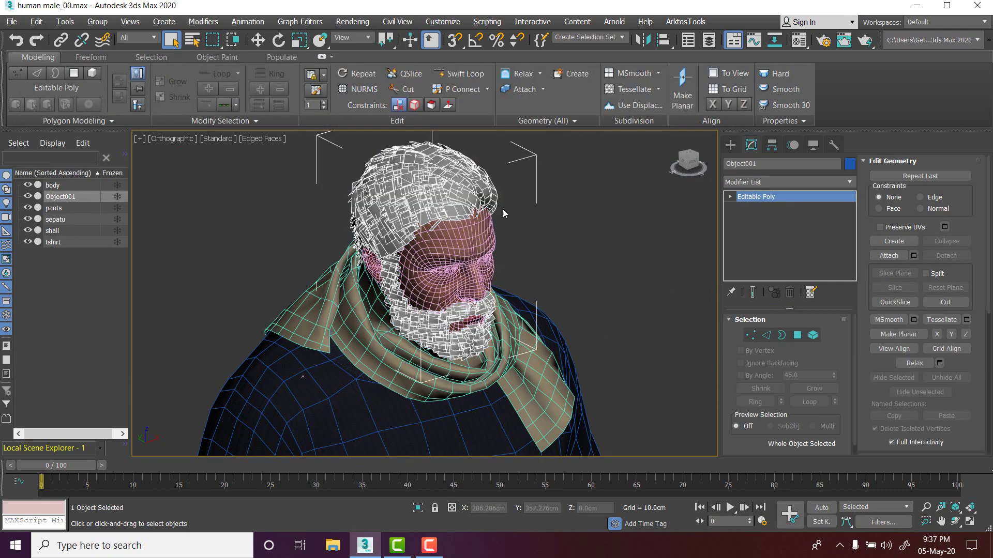
pyautogui.scroll(5, 504, 207)
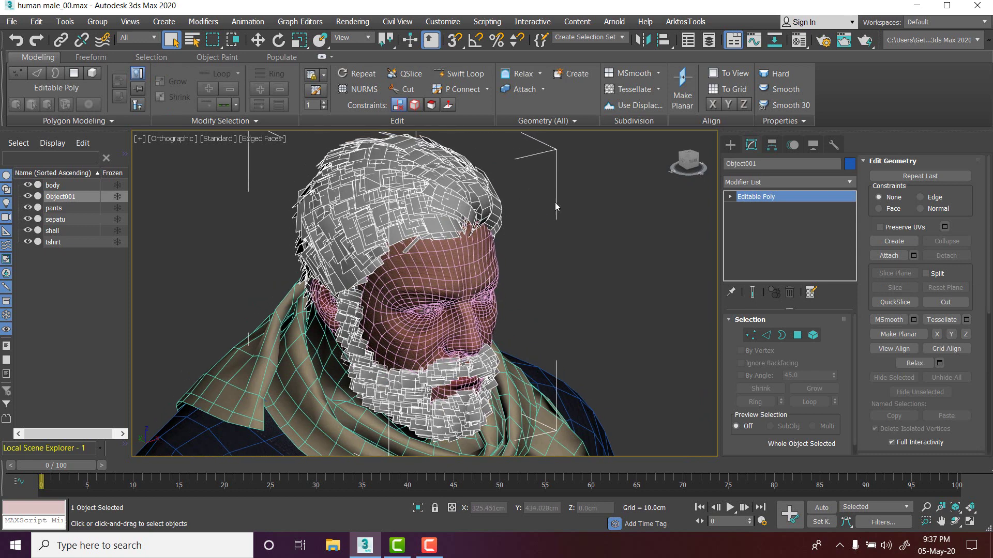
pyautogui.click(566, 194)
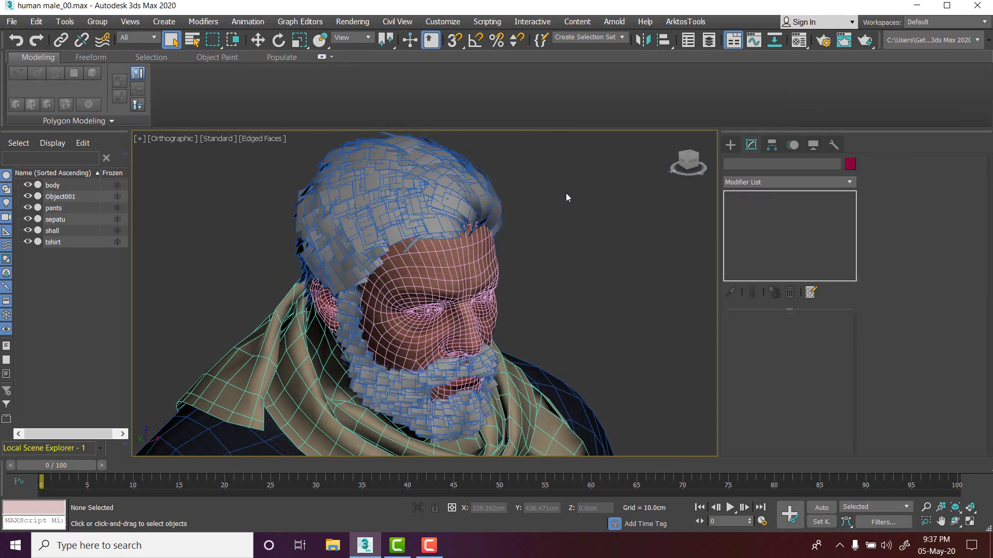
pyautogui.click(476, 253)
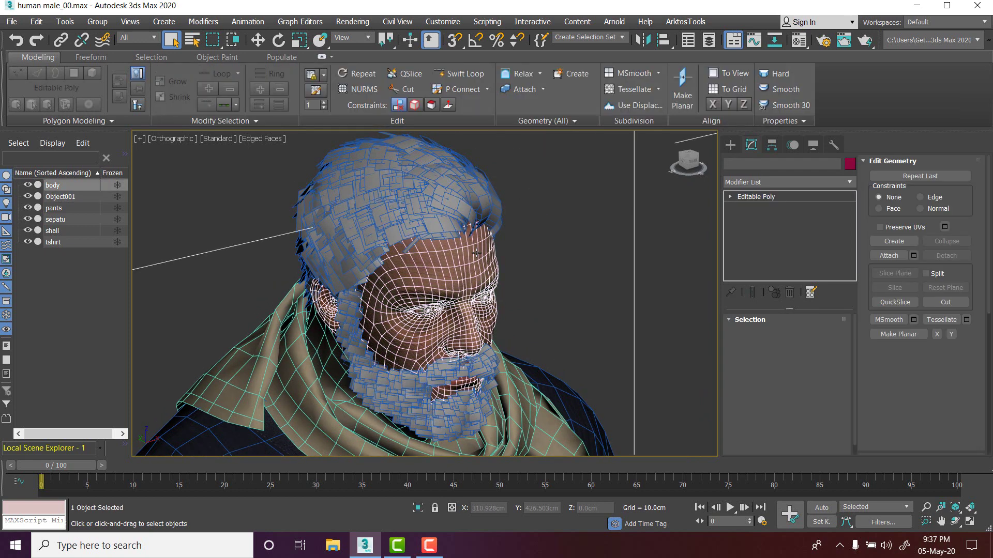
pyautogui.click(549, 254)
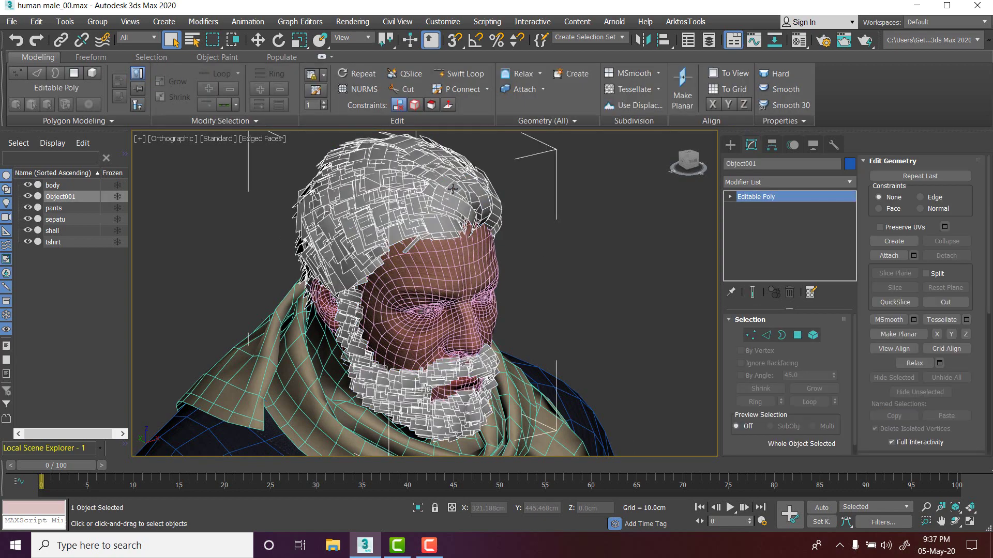
pyautogui.keyDown('ctrl'); pyautogui.click(471, 250); pyautogui.keyUp('ctrl')
pyautogui.keyDown('alt'); pyautogui.moveTo(497, 245); pyautogui.dragTo(524, 246, button='middle'); pyautogui.keyUp('alt')
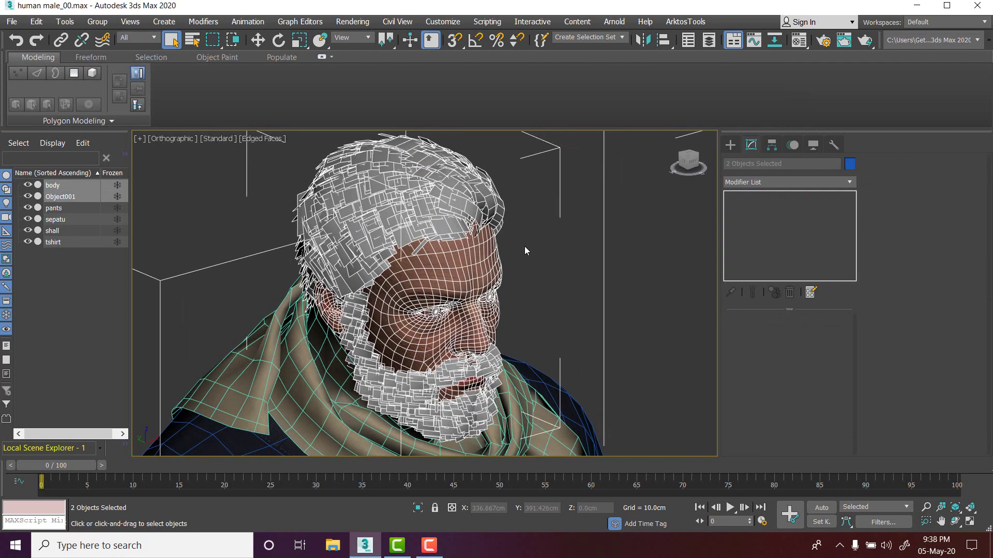
pyautogui.scroll(-5, 524, 246)
pyautogui.scroll(5, 527, 238)
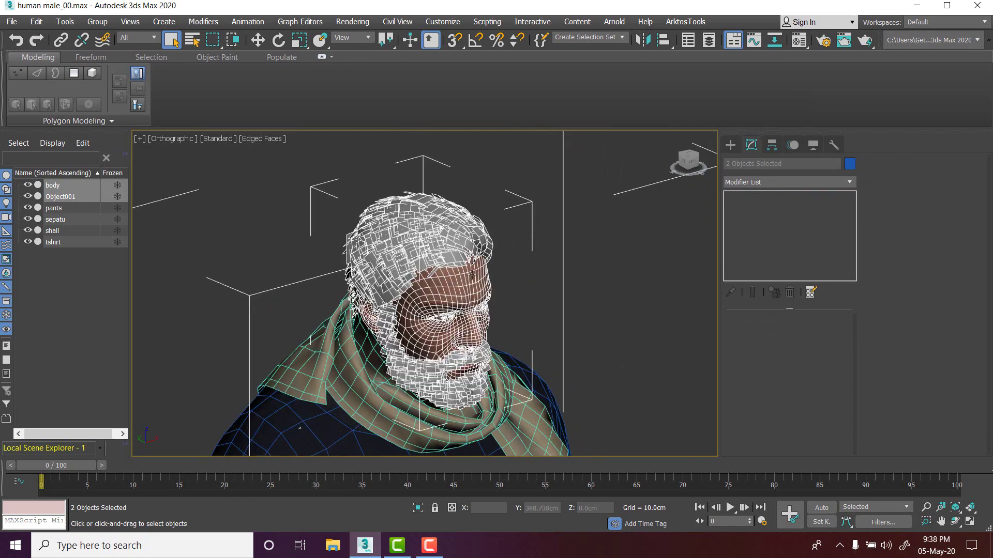
pyautogui.scroll(2, 437, 274)
pyautogui.click(573, 234)
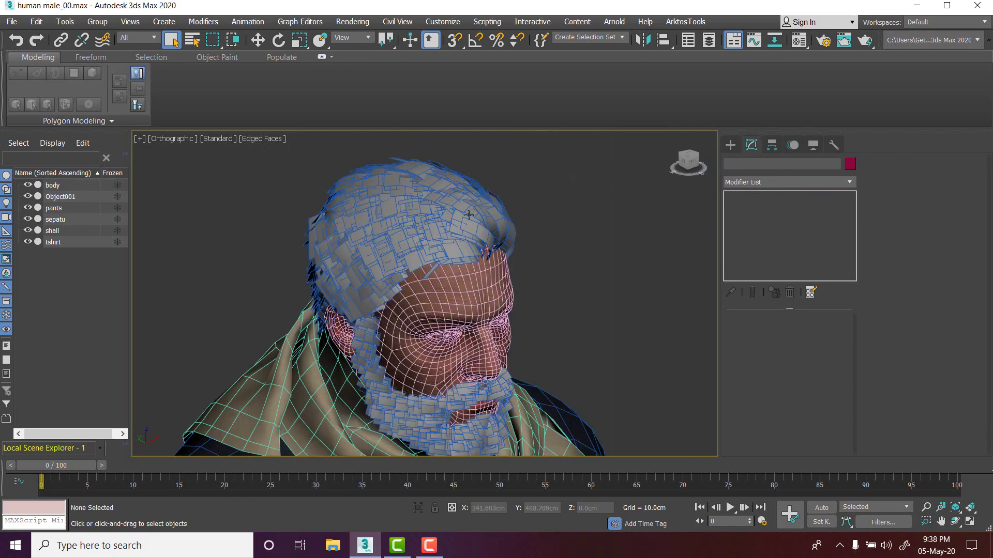
# - Select the hair card object and the body, and export only these as FBX, overwriting rambut.FBX in the export folder
pyautogui.click(468, 215)
pyautogui.keyDown('ctrl'); pyautogui.click(477, 285); pyautogui.keyUp('ctrl')
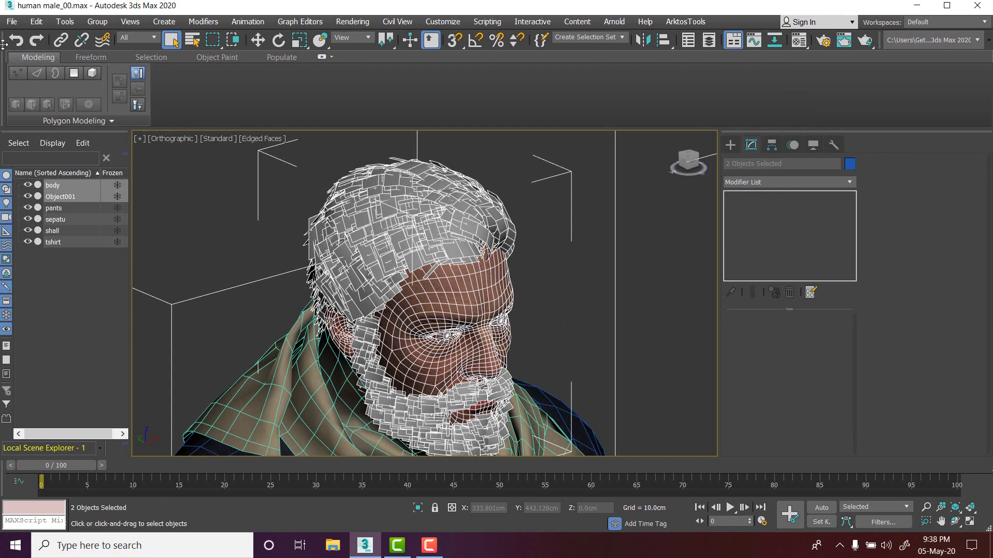
pyautogui.click(12, 21)
pyautogui.moveTo(47, 206)
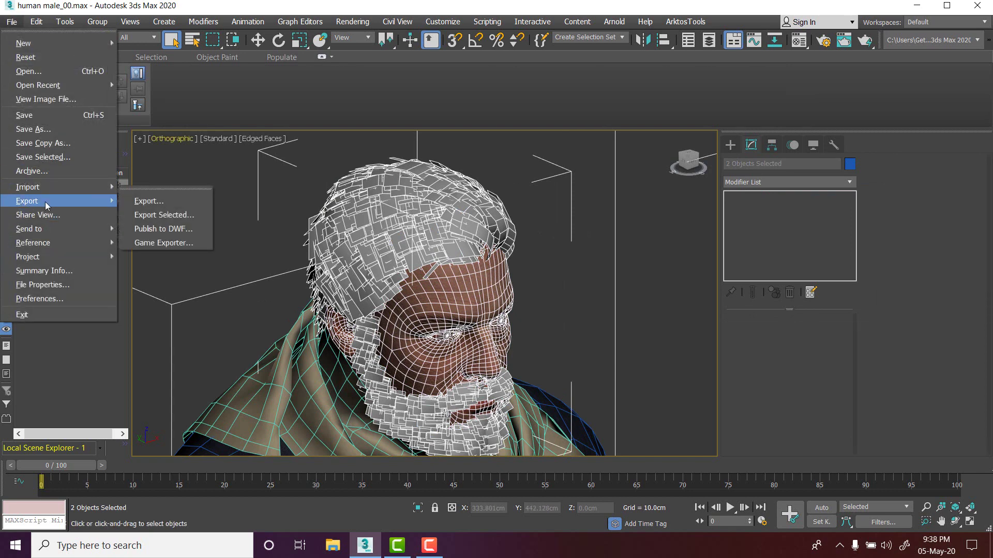
pyautogui.click(155, 215)
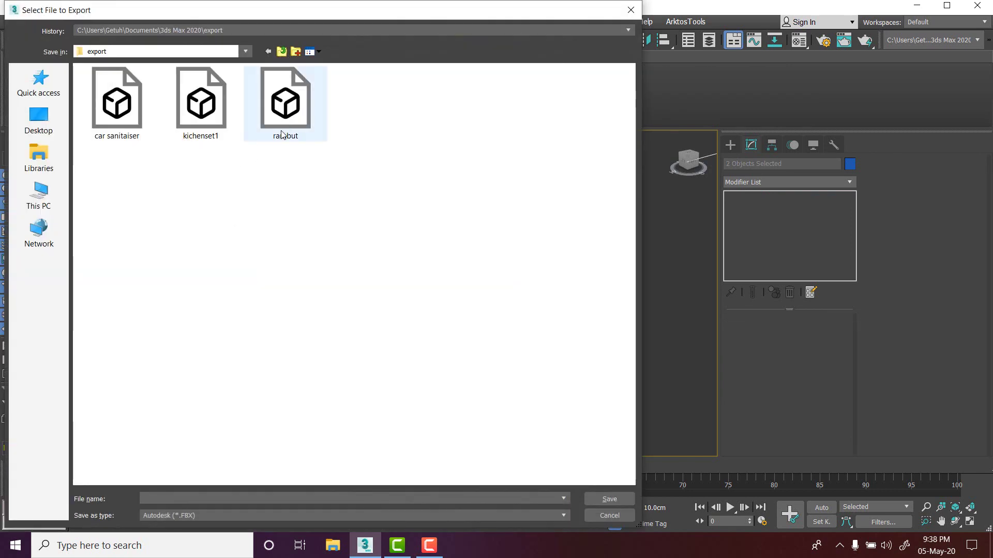
pyautogui.click(282, 135)
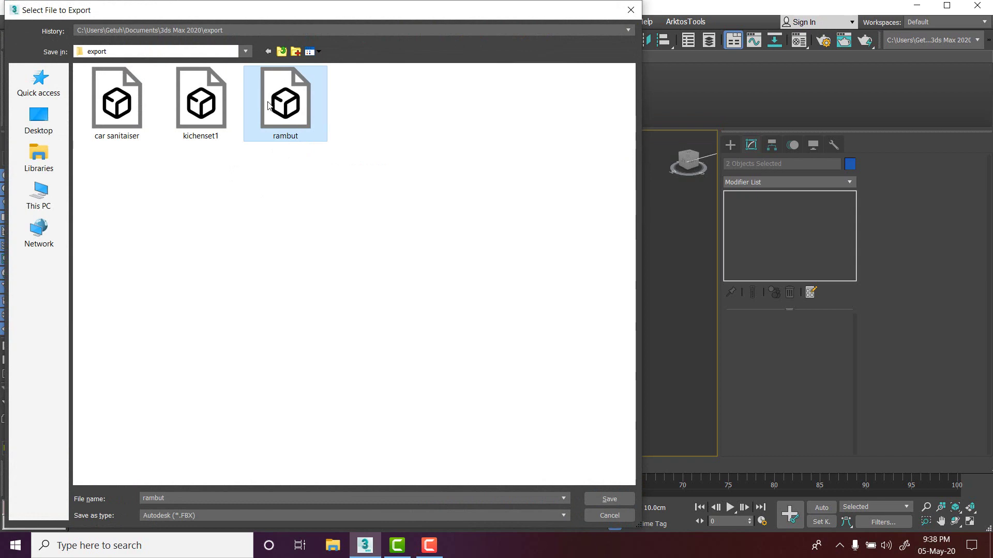
pyautogui.click(610, 499)
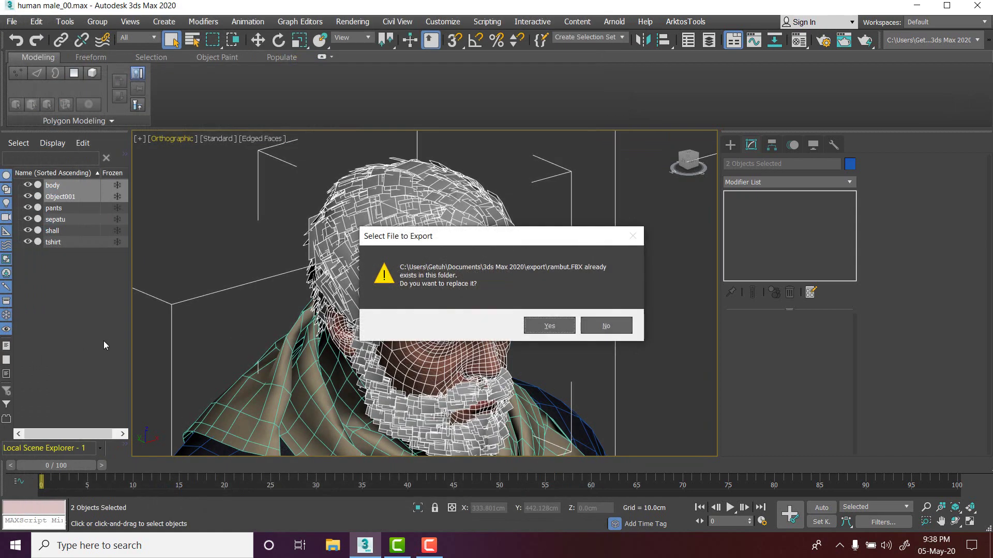
pyautogui.click(548, 326)
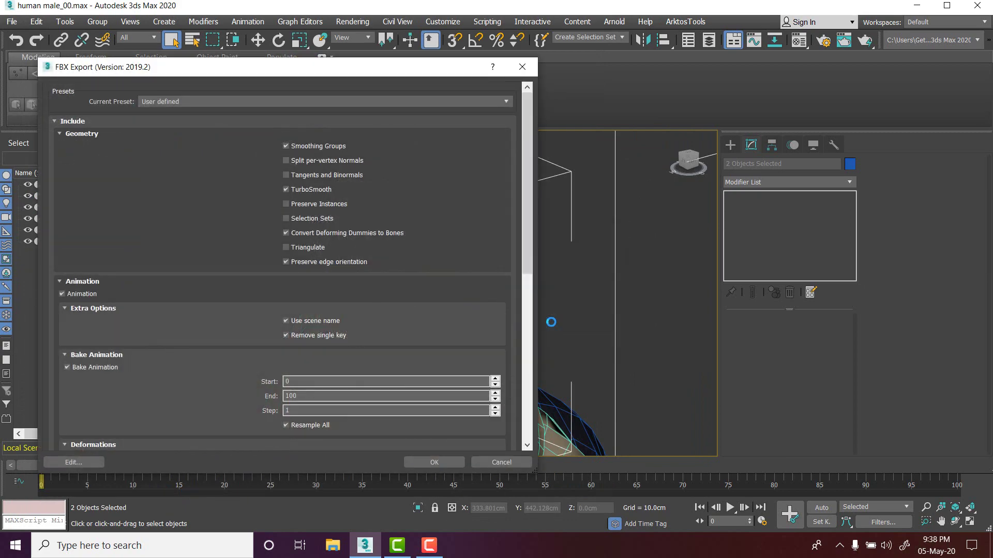
pyautogui.click(448, 463)
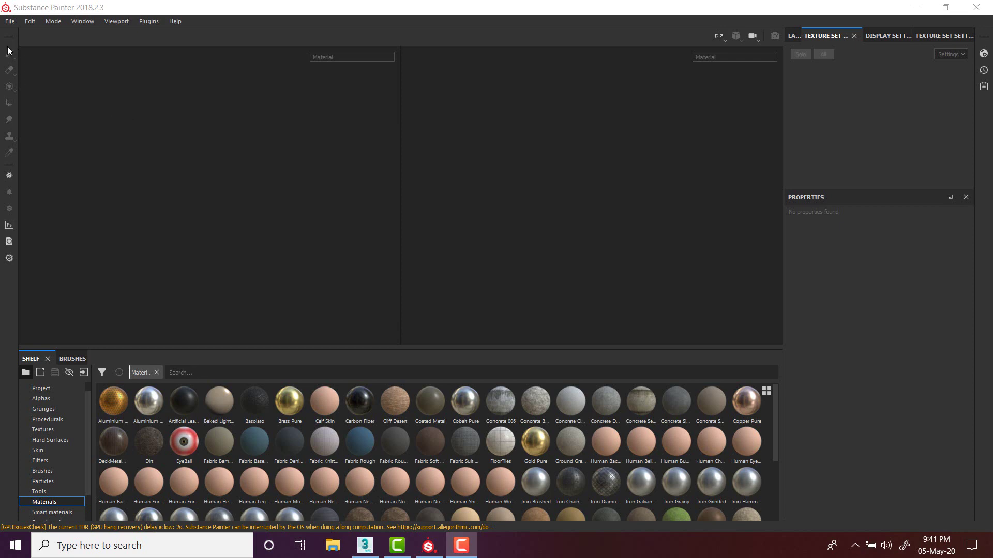
# - Switch to Substance Painter and start a new project using rambut.FBX from the human male folder as its mesh
pyautogui.click(10, 21)
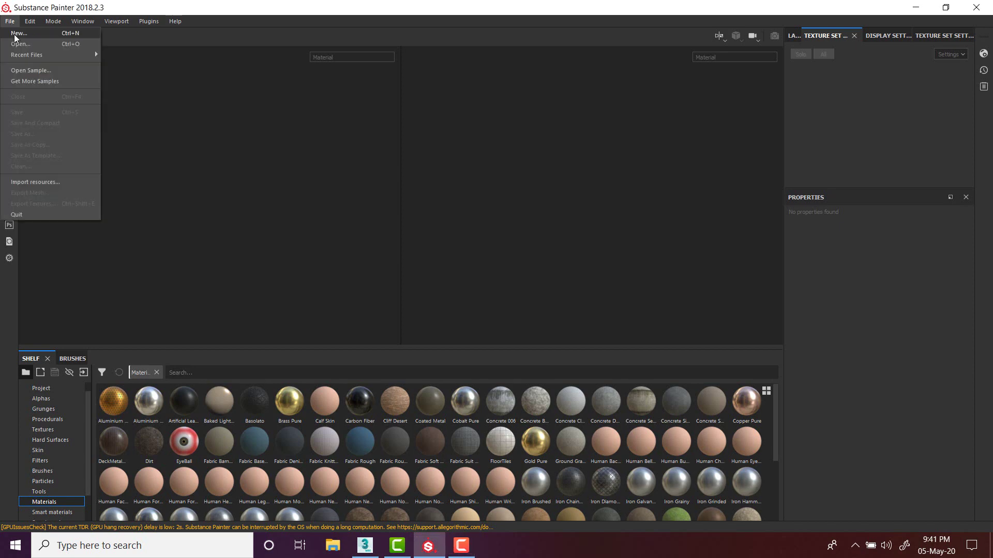
pyautogui.click(19, 33)
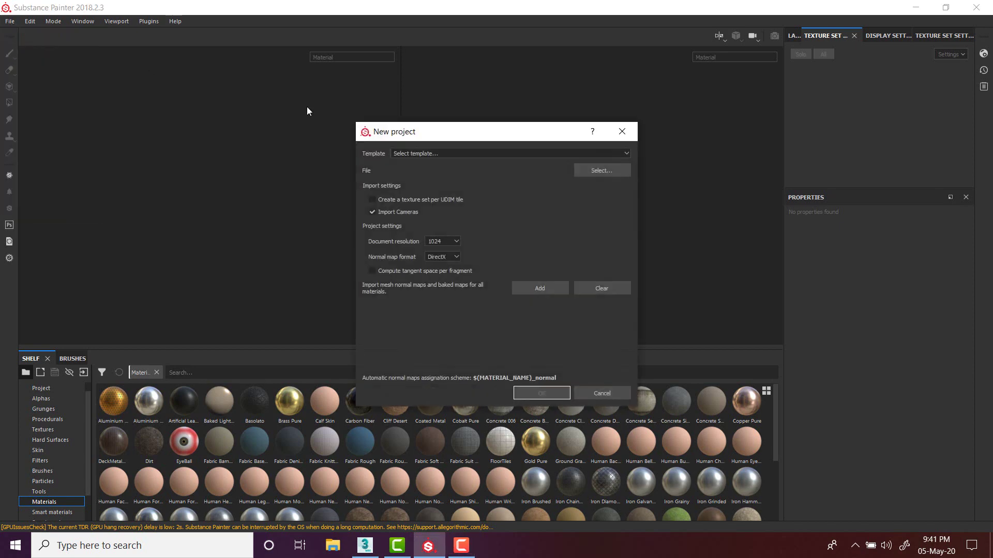
pyautogui.click(610, 173)
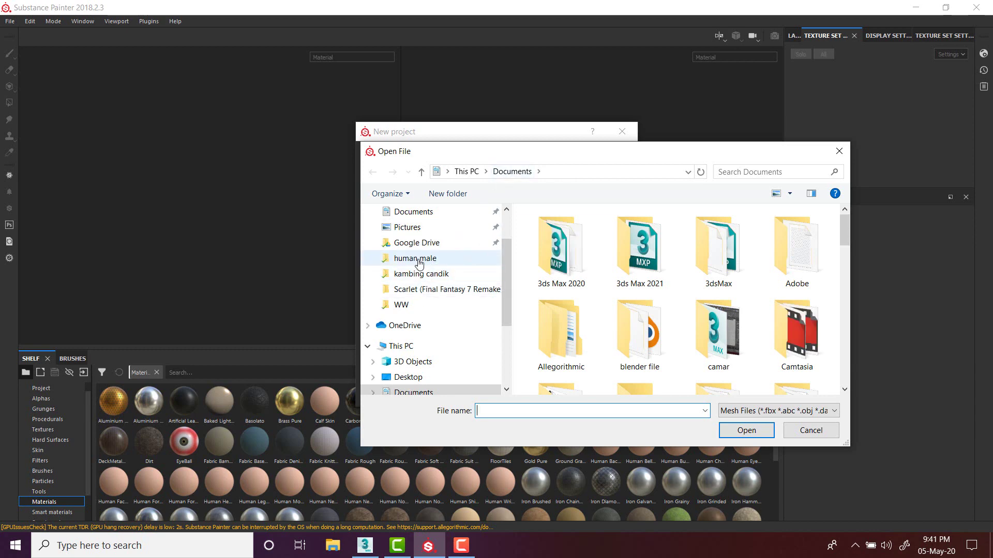
pyautogui.click(419, 260)
pyautogui.click(728, 260)
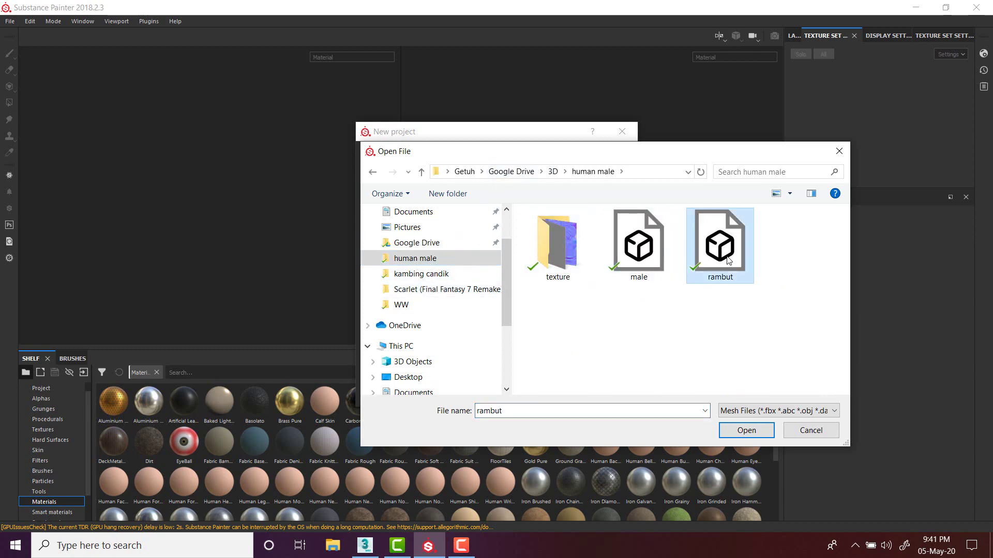
pyautogui.click(755, 429)
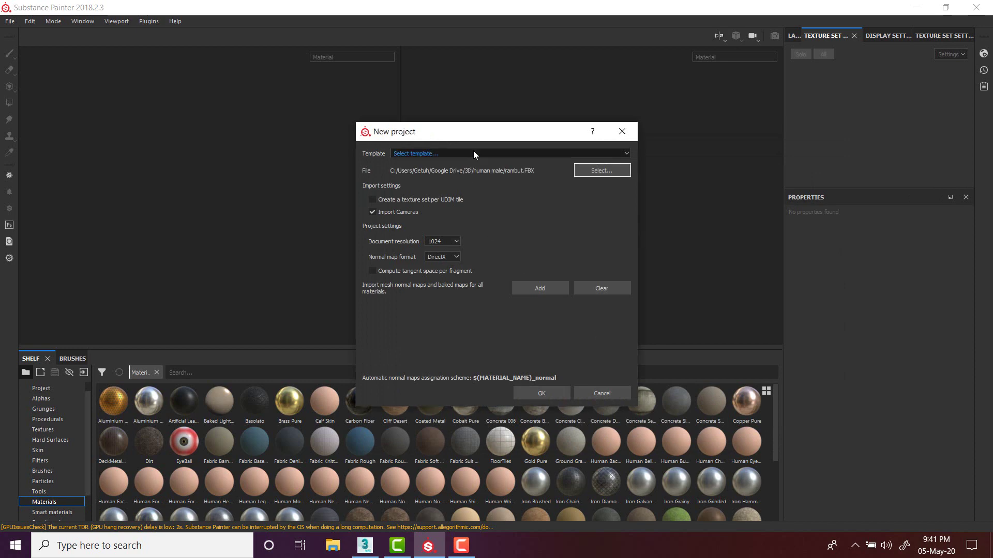
pyautogui.moveTo(485, 126); pyautogui.dragTo(486, 69)
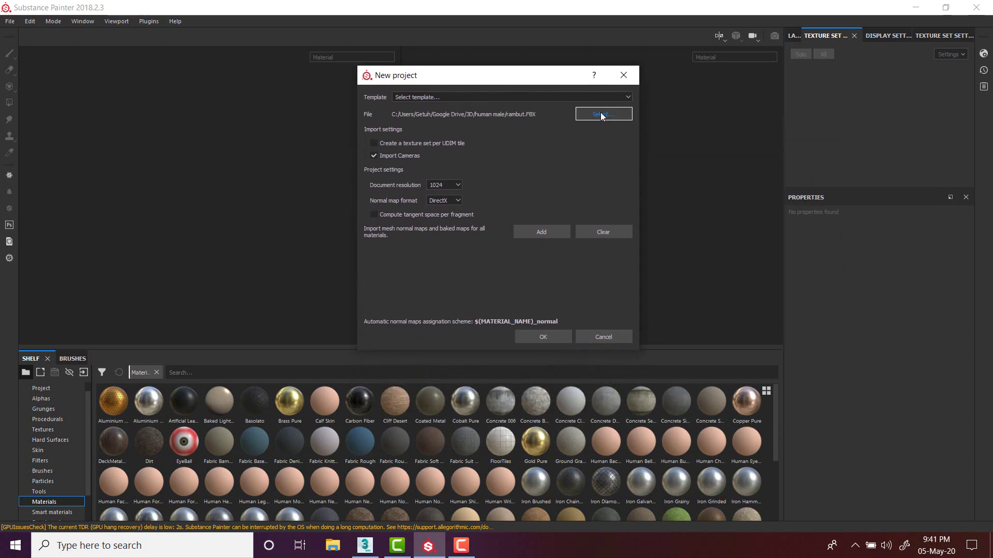
# - Add body_Base_Color, body_Metallic, body_Normal_DirectX and body_Roughness from the texture folder as mesh maps and create the project
pyautogui.click(550, 233)
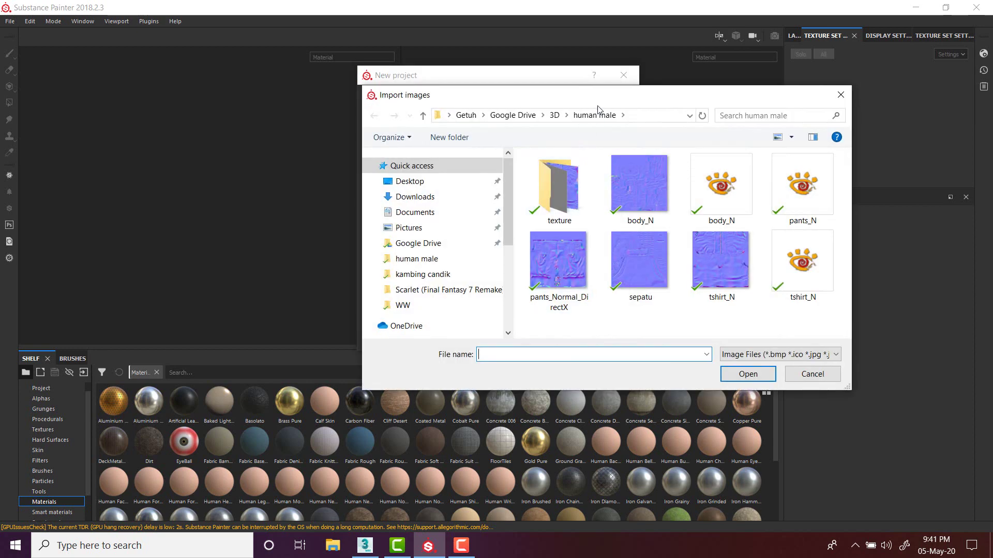
pyautogui.moveTo(604, 94); pyautogui.dragTo(584, 102)
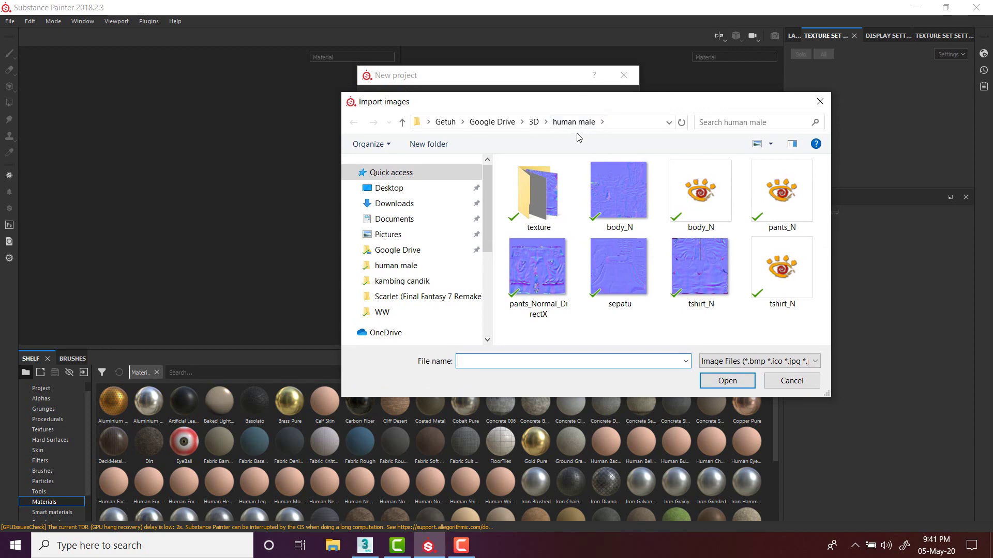
pyautogui.doubleClick(550, 202)
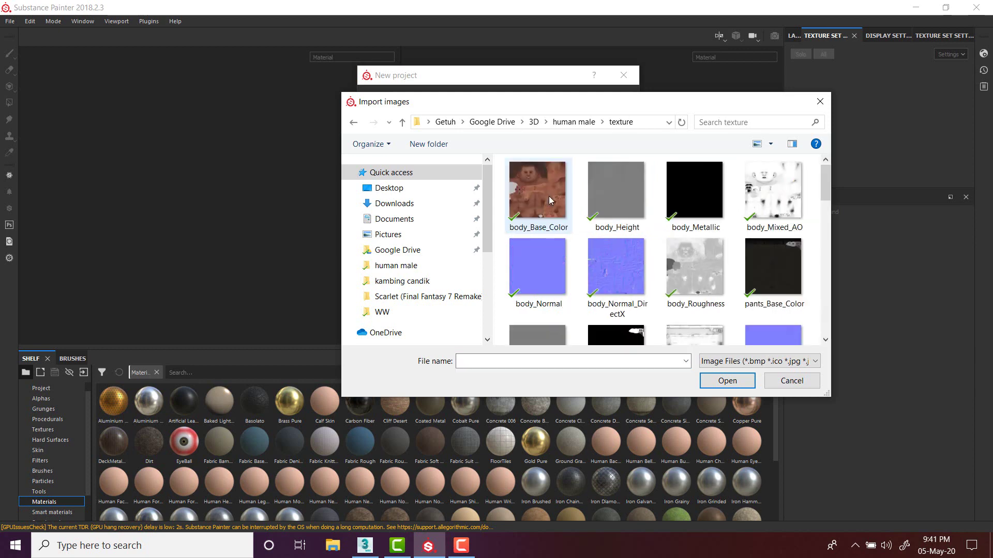
pyautogui.click(542, 200)
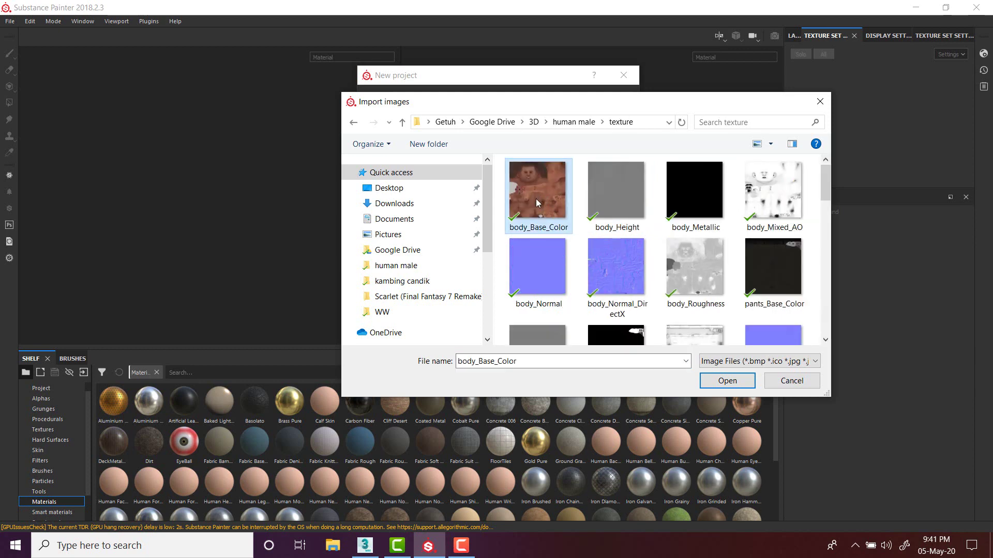
pyautogui.keyDown('ctrl'); pyautogui.click(716, 224); pyautogui.keyUp('ctrl')
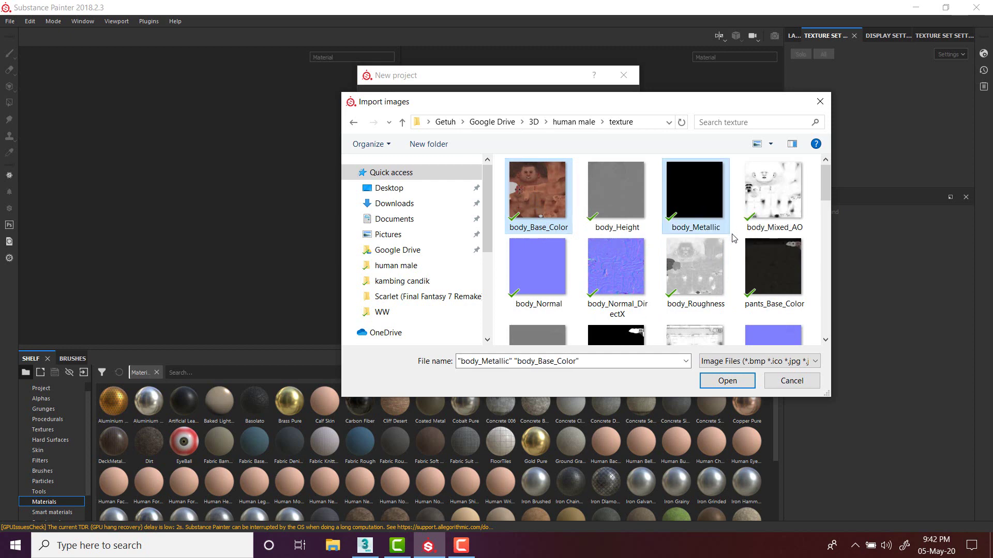
pyautogui.keyDown('ctrl'); pyautogui.click(616, 273); pyautogui.keyUp('ctrl')
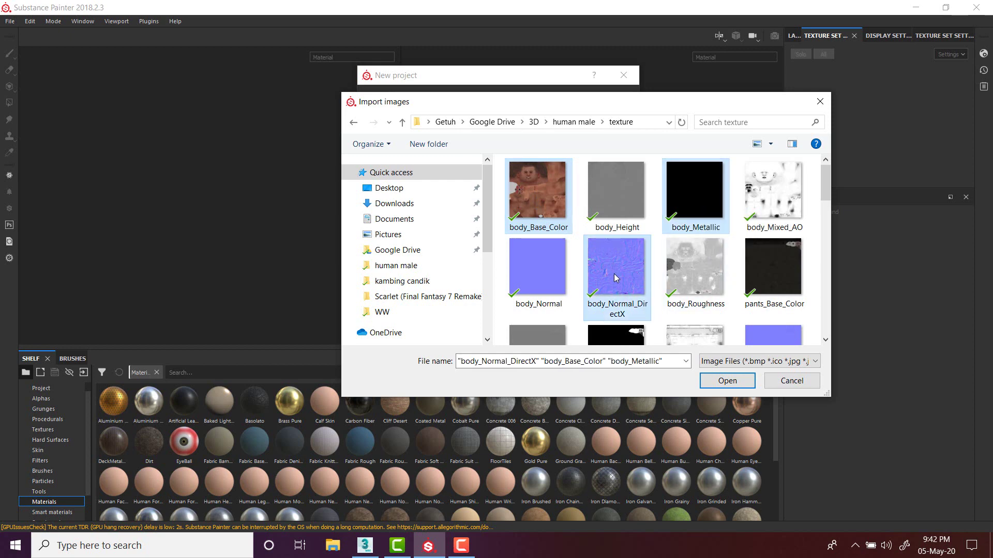
pyautogui.keyDown('ctrl'); pyautogui.click(702, 281); pyautogui.keyUp('ctrl')
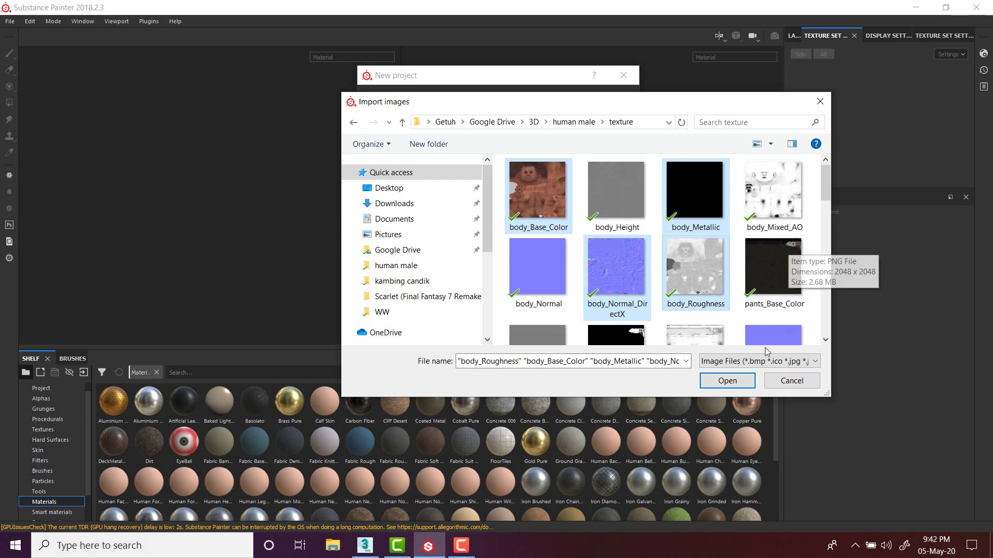
pyautogui.click(729, 381)
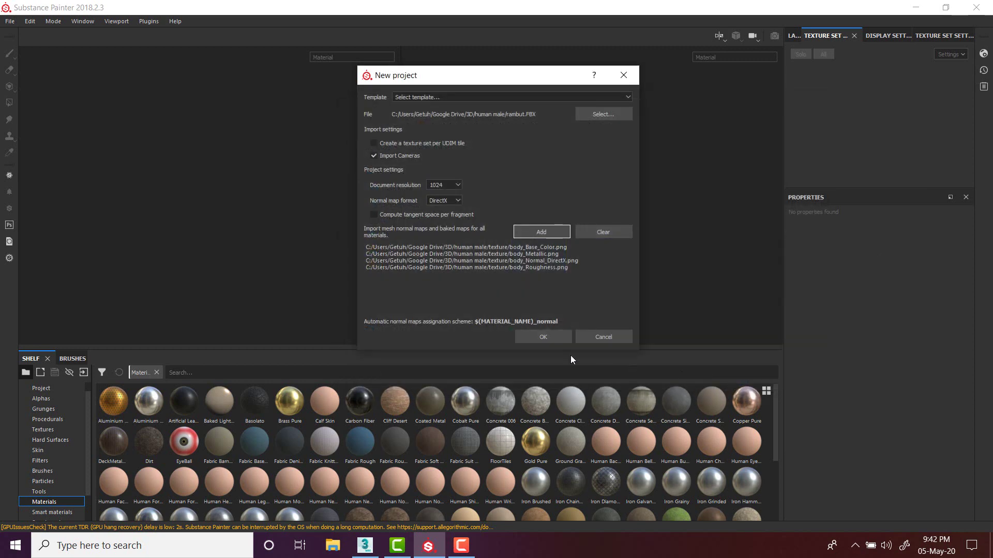
pyautogui.click(541, 337)
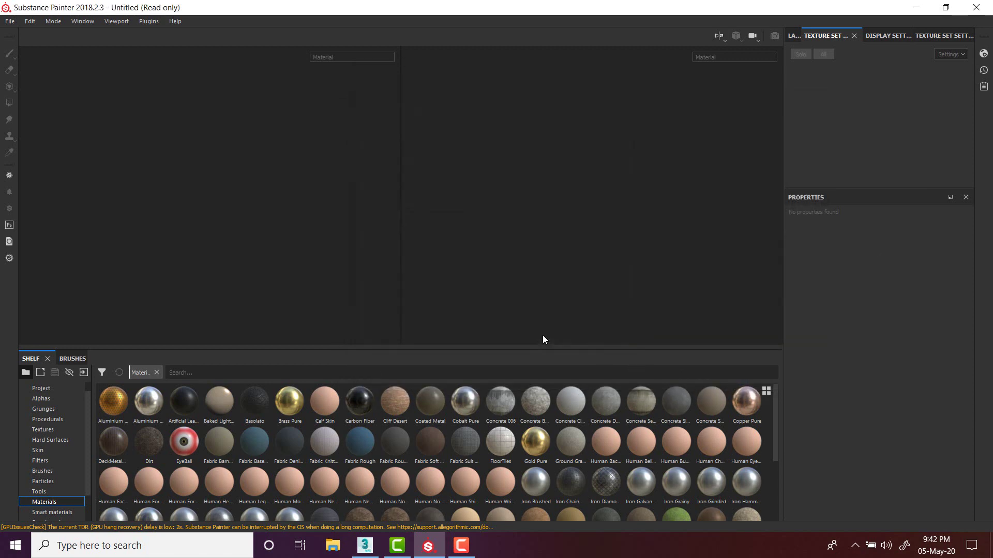
# - Examine the imported character's head, hair and beard cards in 3D and the UV layout of the Material _25 texture set
pyautogui.scroll(-2, 272, 100)
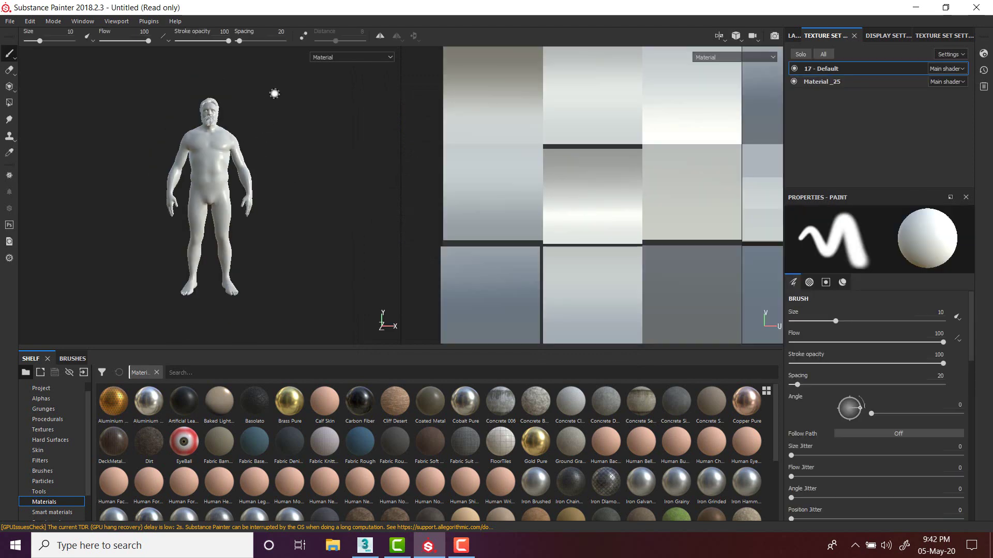
pyautogui.scroll(5, 275, 95)
pyautogui.keyDown('alt'); pyautogui.moveTo(298, 99); pyautogui.dragTo(321, 279, button='middle'); pyautogui.keyUp('alt')
pyautogui.keyDown('alt'); pyautogui.moveTo(322, 224); pyautogui.dragTo(352, 190); pyautogui.keyUp('alt')
pyautogui.scroll(3, 294, 179)
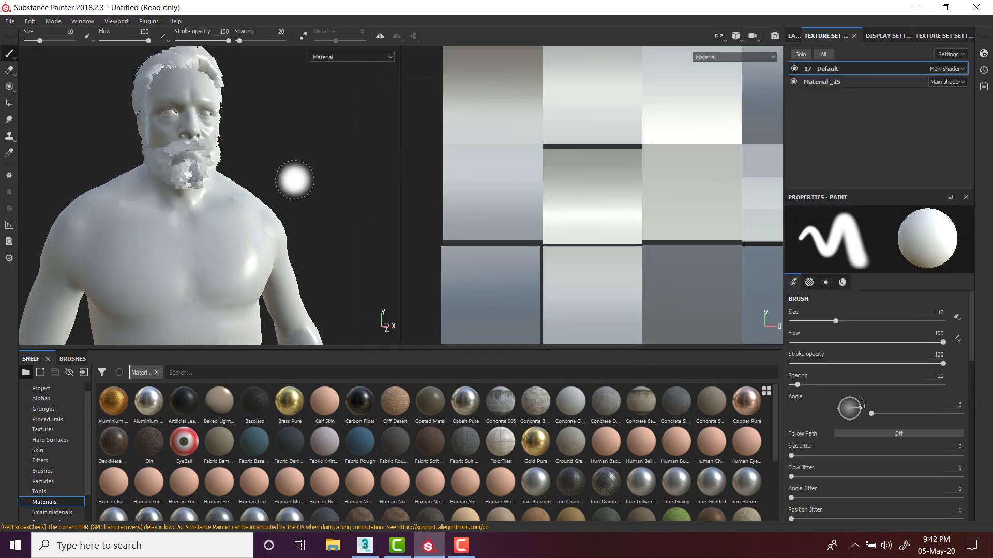
pyautogui.keyDown('alt'); pyautogui.moveTo(337, 118); pyautogui.dragTo(339, 163, button='middle'); pyautogui.keyUp('alt')
pyautogui.moveTo(339, 164)
pyautogui.keyDown('alt'); pyautogui.mouseDown()
pyautogui.moveTo(319, 157)
pyautogui.moveTo(332, 153)
pyautogui.mouseUp(); pyautogui.keyUp('alt')
pyautogui.scroll(-1, 327, 157)
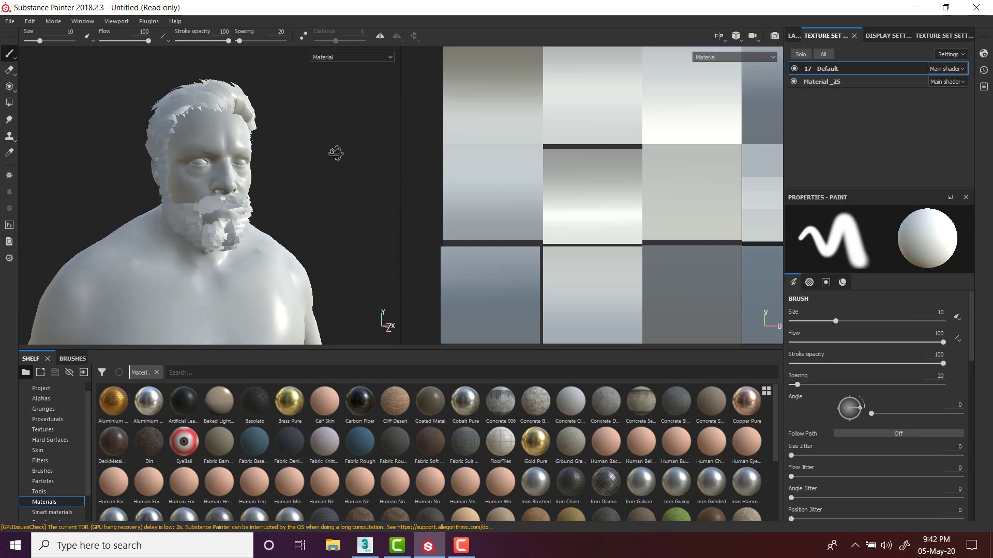
pyautogui.click(820, 82)
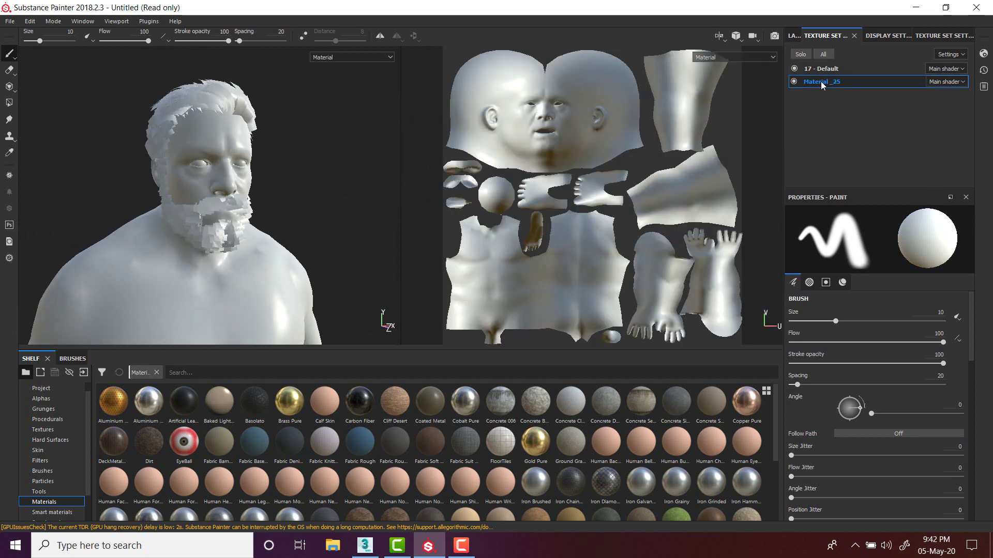
# - Rename the 17 - Default texture set as rambut and the Material _25 texture set as body
pyautogui.click(823, 69)
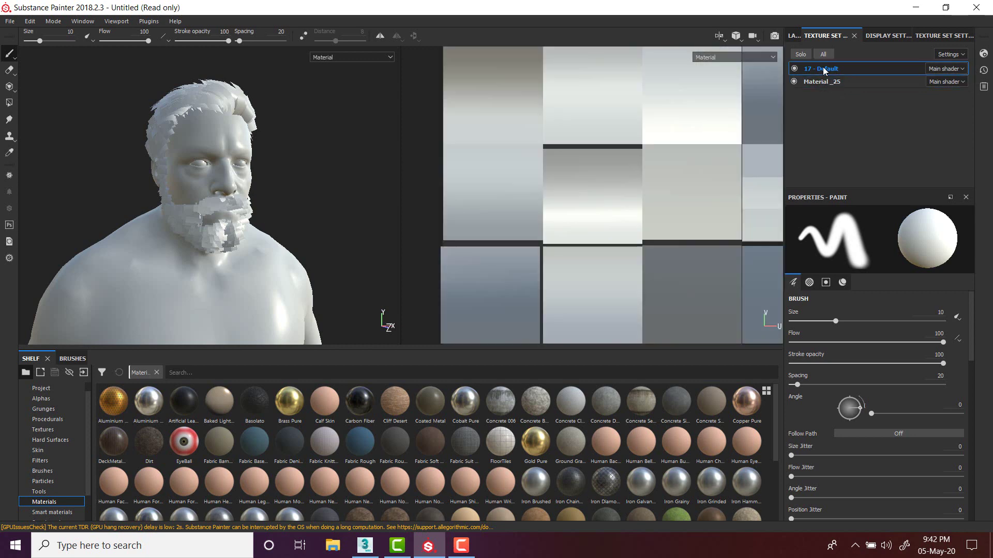
pyautogui.doubleClick(827, 71)
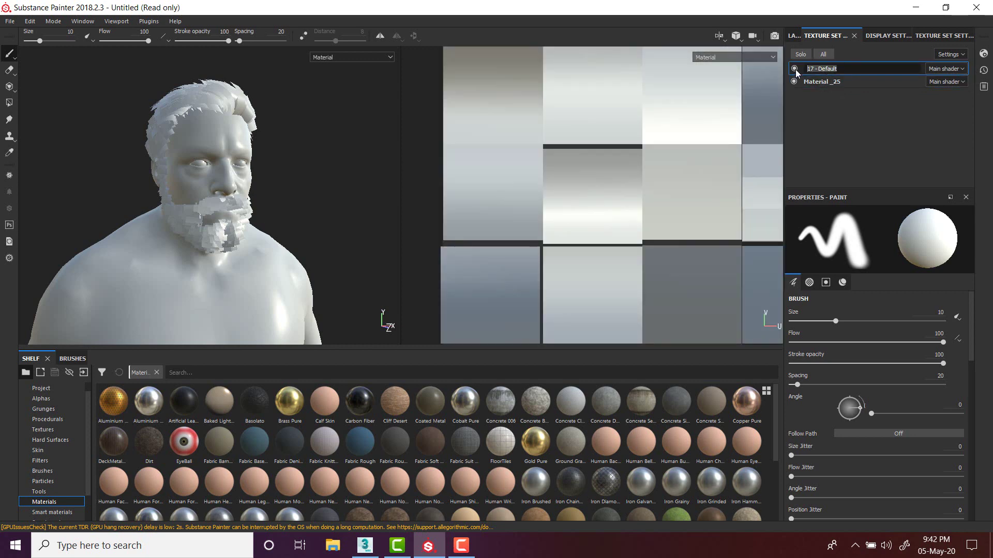
pyautogui.write('rambut')
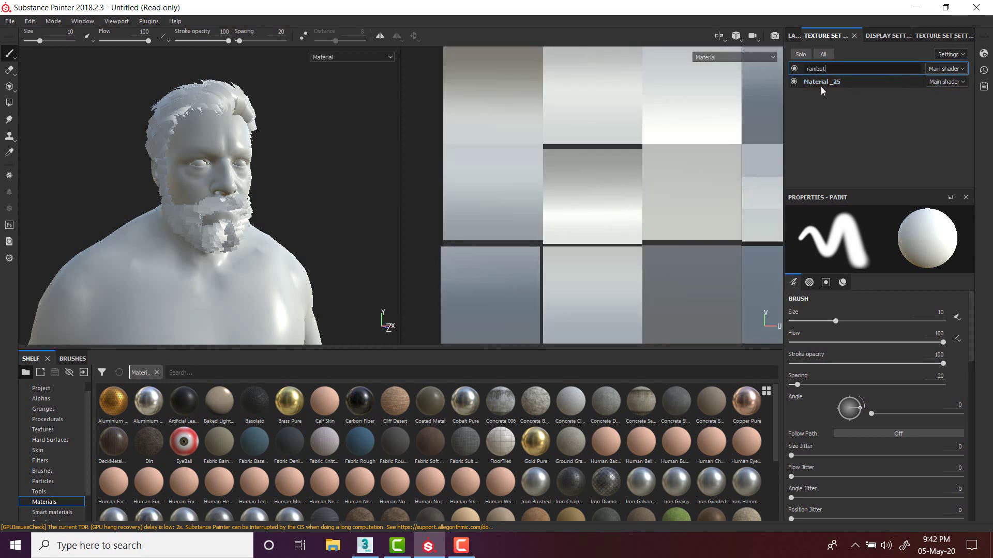
pyautogui.click(817, 82)
pyautogui.doubleClick(812, 82)
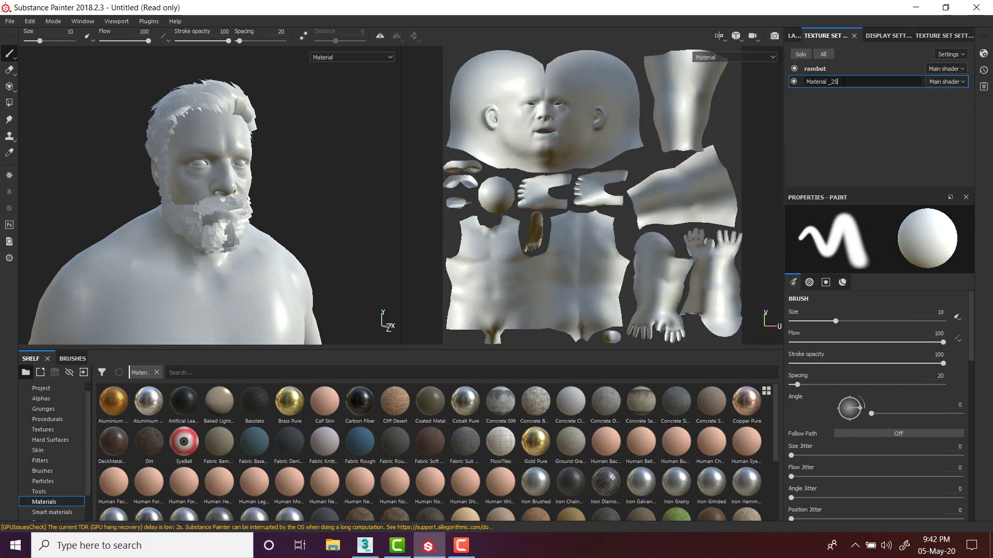
pyautogui.write('bo')
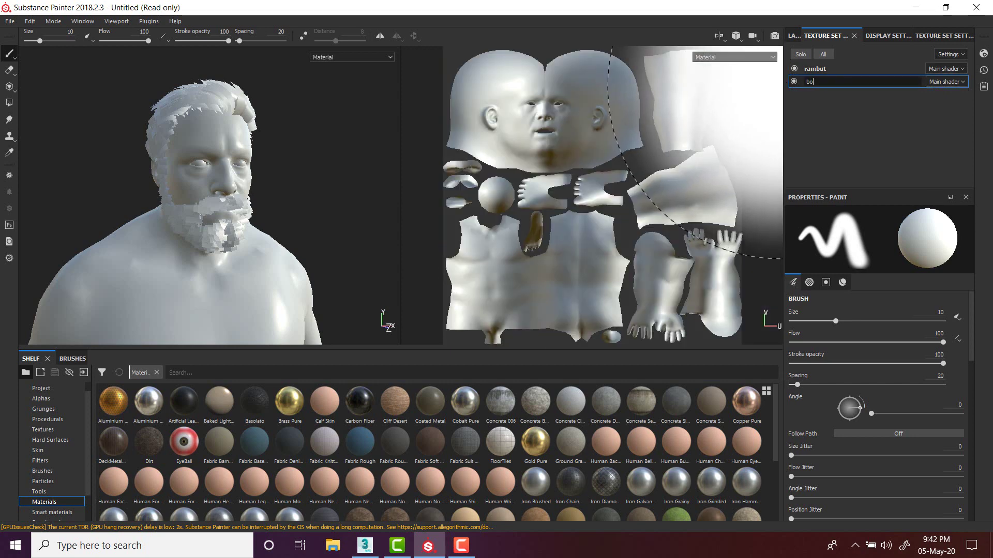
pyautogui.write('dy')
pyautogui.press('Return')
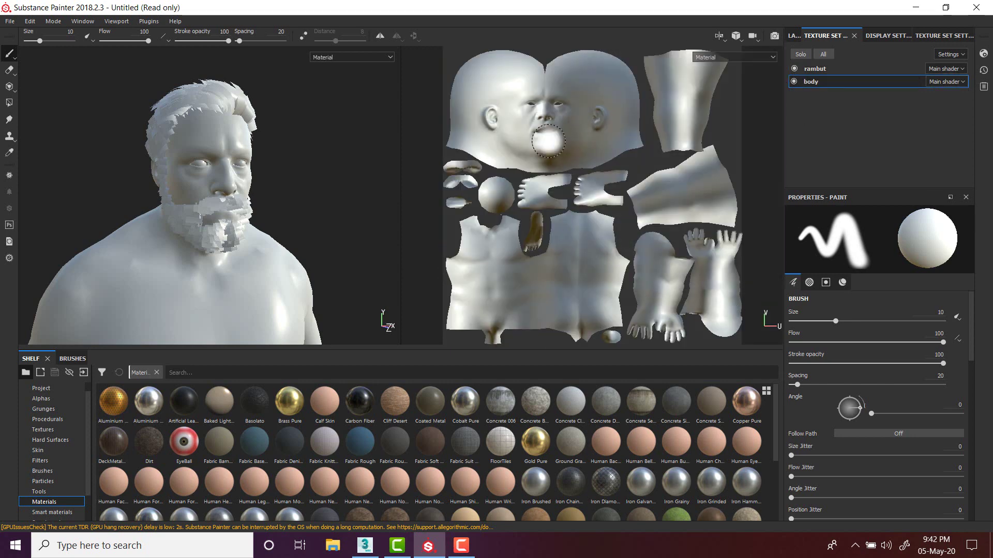
# - Examine the untextured character's head, beard and upper body from several angles in the 3D view
pyautogui.scroll(-5, 266, 160)
pyautogui.scroll(5, 266, 160)
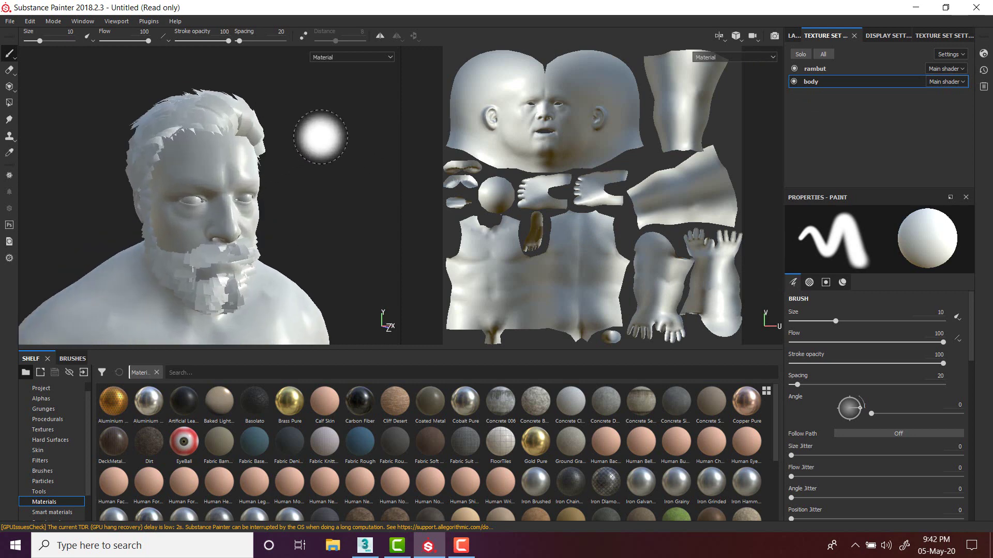
pyautogui.keyDown('alt'); pyautogui.moveTo(317, 137); pyautogui.dragTo(324, 122); pyautogui.keyUp('alt')
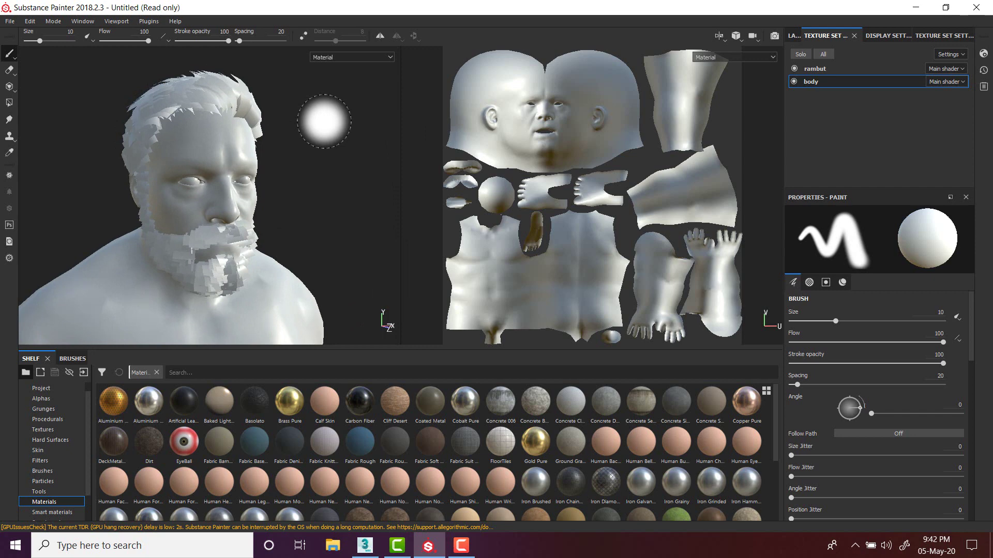
pyautogui.keyDown('alt'); pyautogui.moveTo(324, 121); pyautogui.dragTo(330, 129); pyautogui.keyUp('alt')
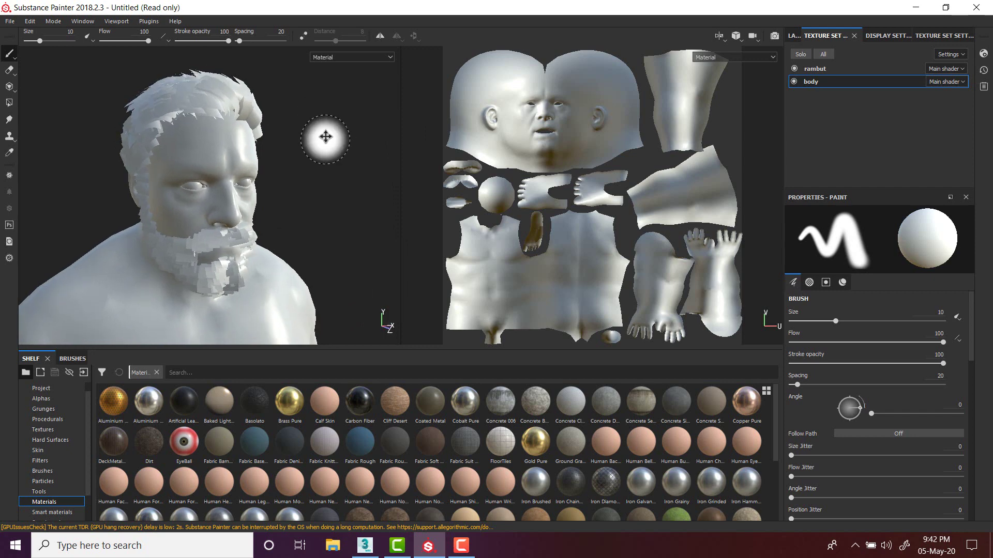
pyautogui.keyDown('alt'); pyautogui.moveTo(326, 137); pyautogui.dragTo(336, 120, button='middle'); pyautogui.keyUp('alt')
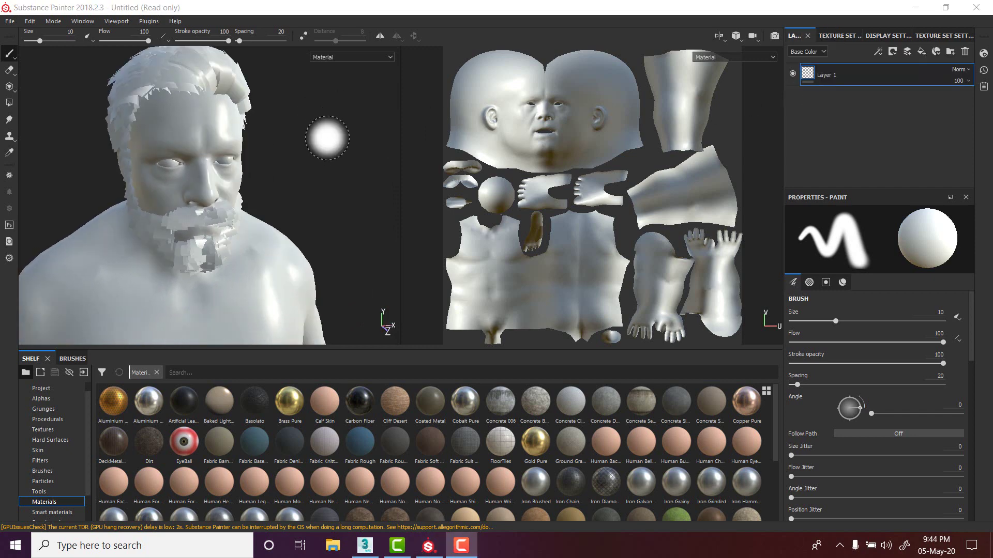
pyautogui.scroll(-3, 296, 154)
pyautogui.scroll(3, 297, 155)
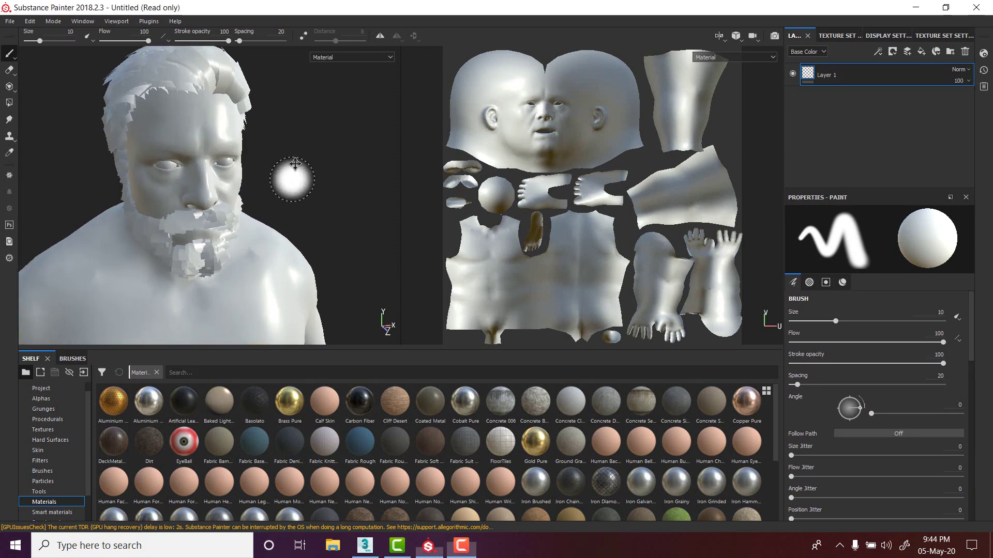
pyautogui.moveTo(292, 177)
pyautogui.keyDown('alt'); pyautogui.mouseDown()
pyautogui.moveTo(309, 135)
pyautogui.moveTo(305, 147)
pyautogui.mouseUp(); pyautogui.keyUp('alt')
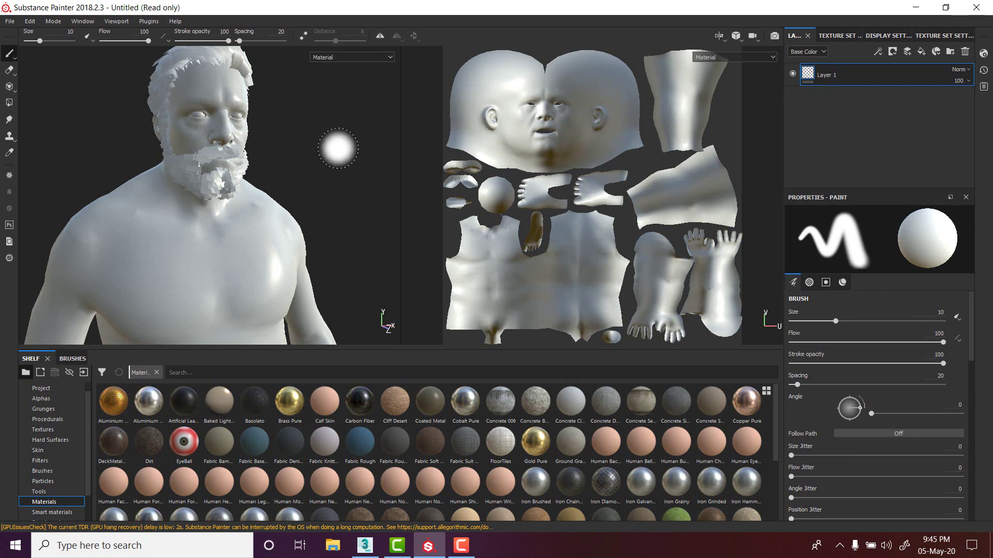
# - Add a fill layer to the body texture set and assign body_Base_Color, body_Metallic and body_Roughness to its matching channels
pyautogui.click(921, 52)
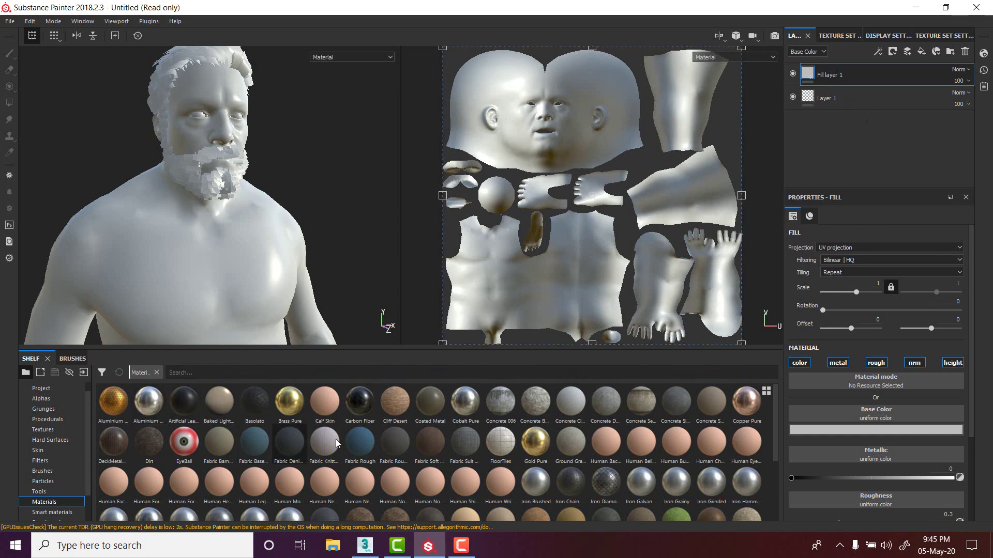
pyautogui.click(46, 431)
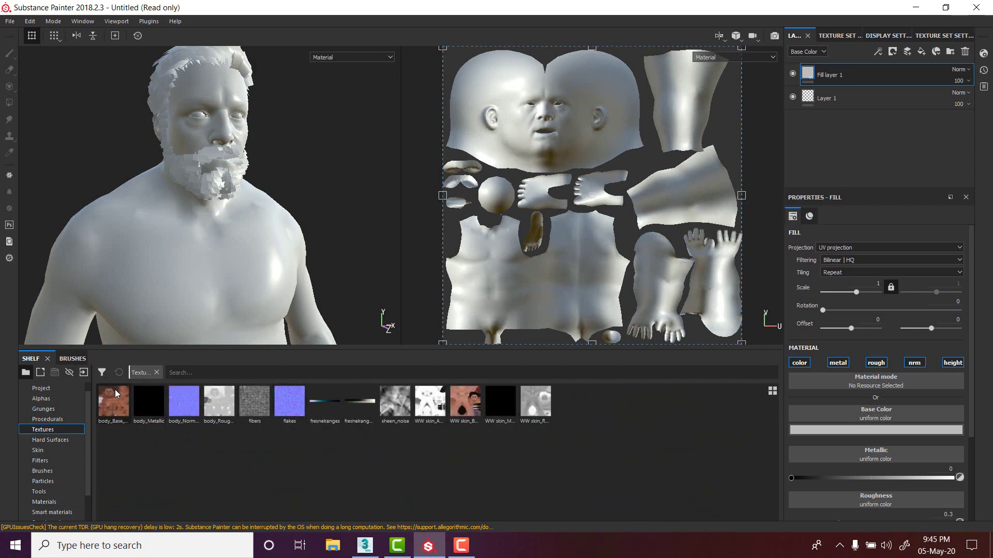
pyautogui.moveTo(115, 399); pyautogui.dragTo(852, 413)
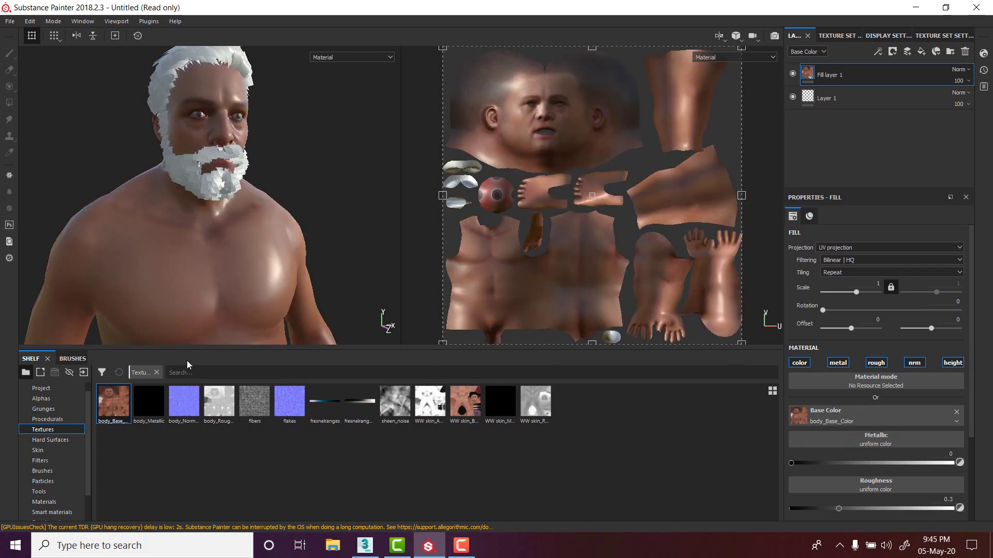
pyautogui.moveTo(149, 401); pyautogui.dragTo(827, 435)
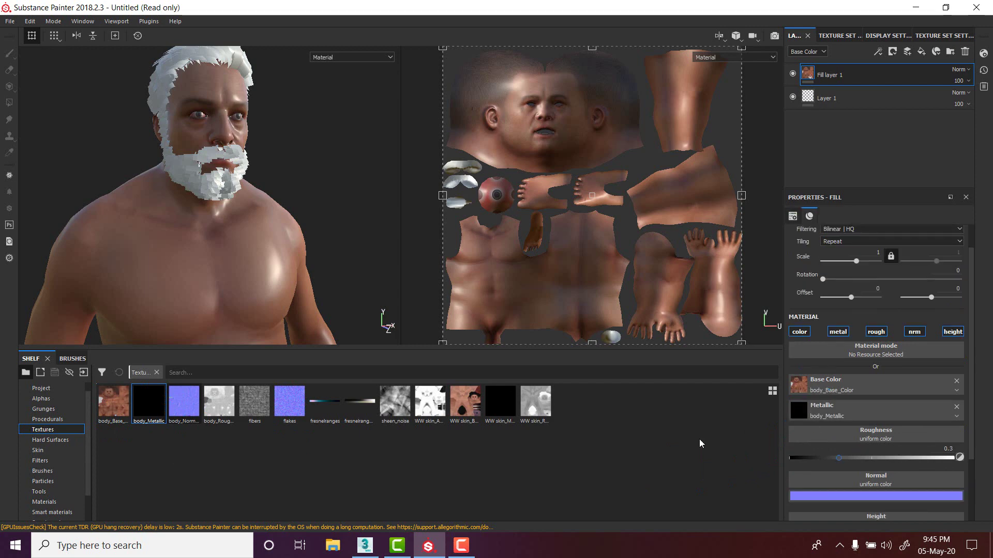
pyautogui.moveTo(220, 403); pyautogui.dragTo(849, 441)
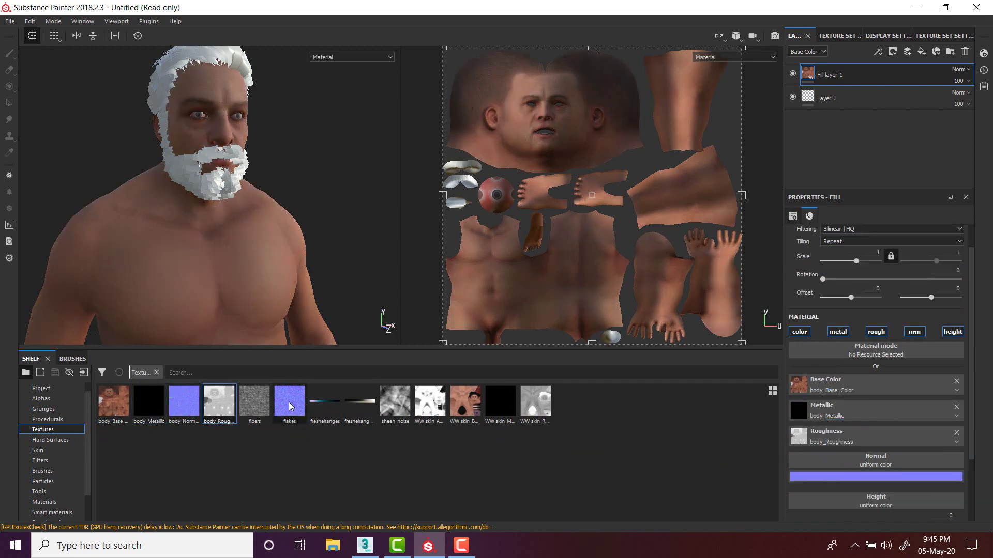
# - Assign body_Normal_DirectX as the fill layer's normal map, removing the mistakenly applied flakes texture
pyautogui.moveTo(289, 406); pyautogui.dragTo(835, 460)
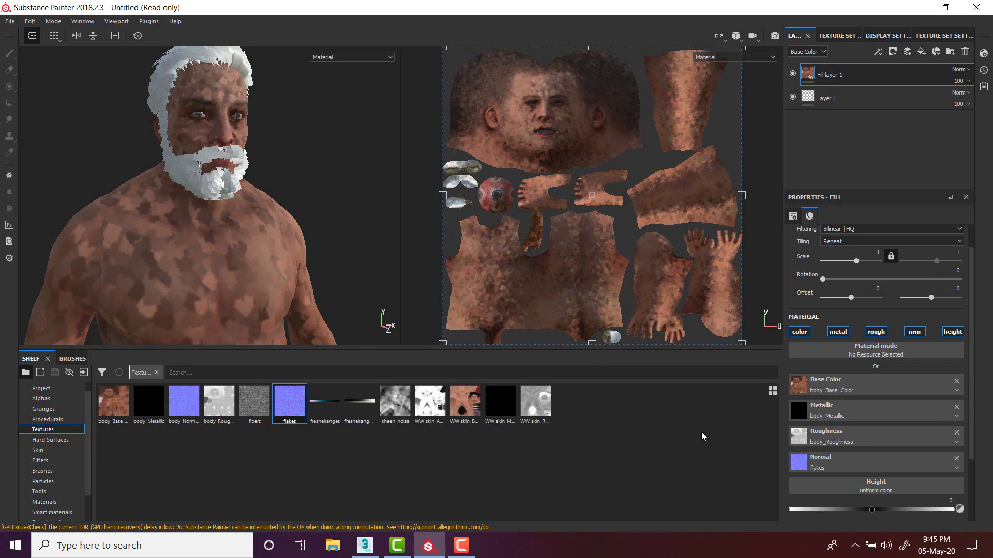
pyautogui.click(957, 459)
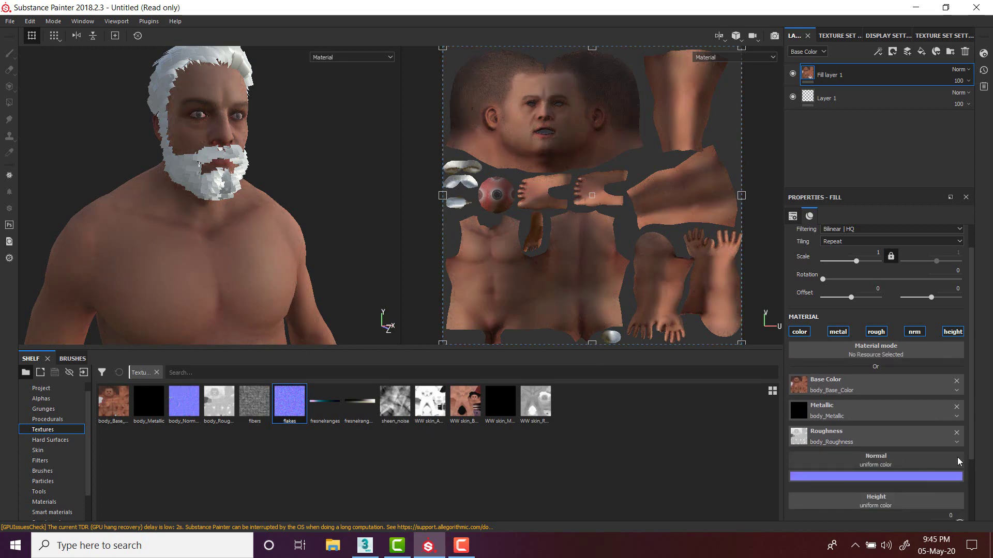
pyautogui.moveTo(182, 409)
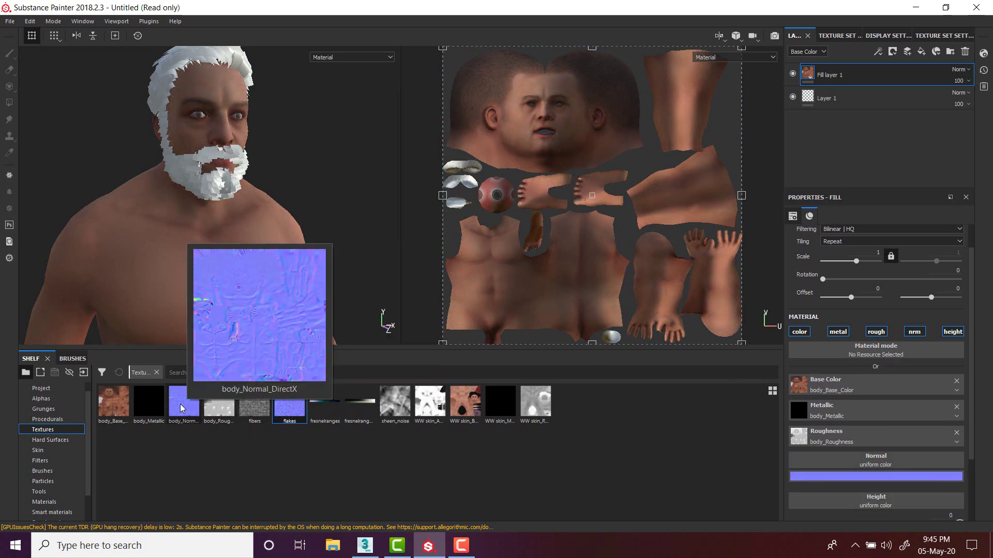
pyautogui.moveTo(182, 409); pyautogui.dragTo(839, 464)
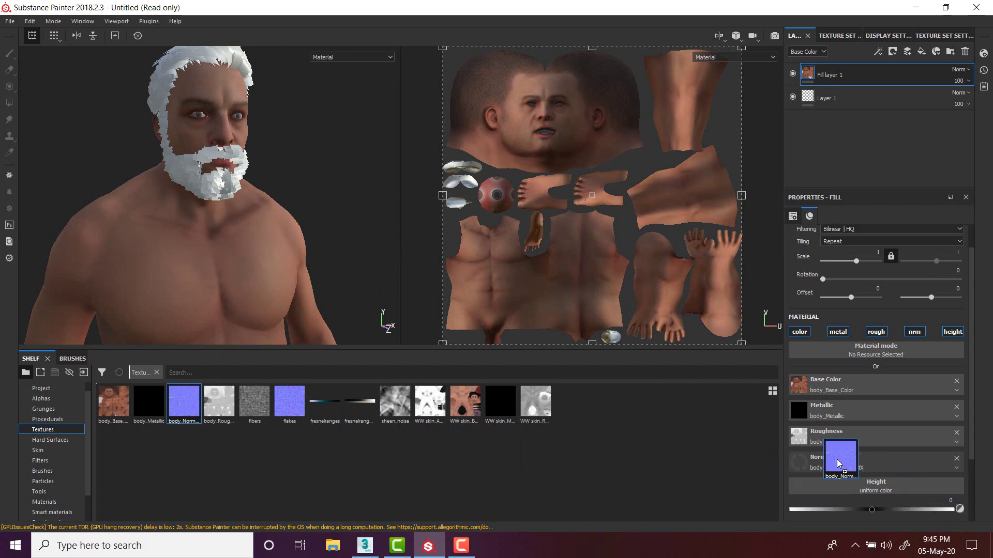
# - Examine the textured skin on the character's face and torso from different angles and under changed lighting
pyautogui.scroll(-3, 271, 202)
pyautogui.scroll(2, 268, 193)
pyautogui.keyDown('alt'); pyautogui.moveTo(288, 166); pyautogui.dragTo(281, 168); pyautogui.keyUp('alt')
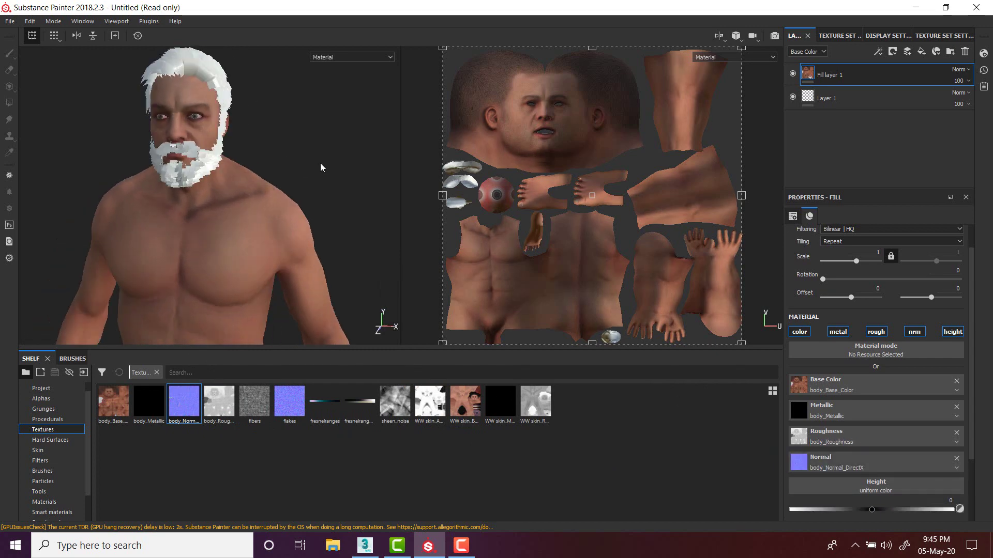
pyautogui.moveTo(321, 167)
pyautogui.keyDown('shift'); pyautogui.mouseDown(button='right')
pyautogui.moveTo(277, 171)
pyautogui.moveTo(316, 171)
pyautogui.mouseUp(button='right'); pyautogui.keyUp('shift')
pyautogui.scroll(3, 293, 168)
pyautogui.keyDown('alt'); pyautogui.moveTo(293, 168); pyautogui.dragTo(333, 161); pyautogui.keyUp('alt')
pyautogui.scroll(-2, 298, 159)
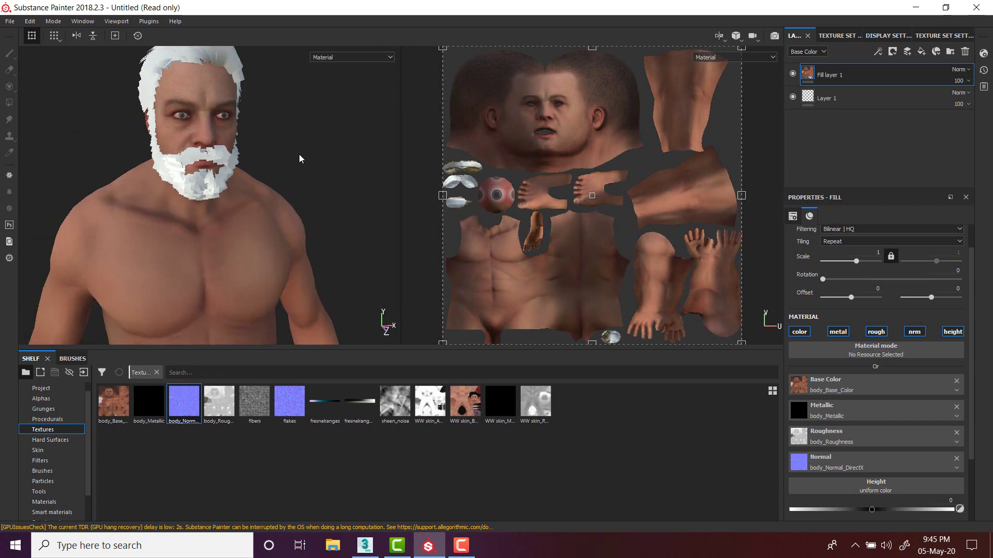
pyautogui.keyDown('alt'); pyautogui.moveTo(299, 158); pyautogui.dragTo(289, 194, button='middle'); pyautogui.keyUp('alt')
pyautogui.keyDown('alt'); pyautogui.moveTo(283, 168); pyautogui.dragTo(297, 164); pyautogui.keyUp('alt')
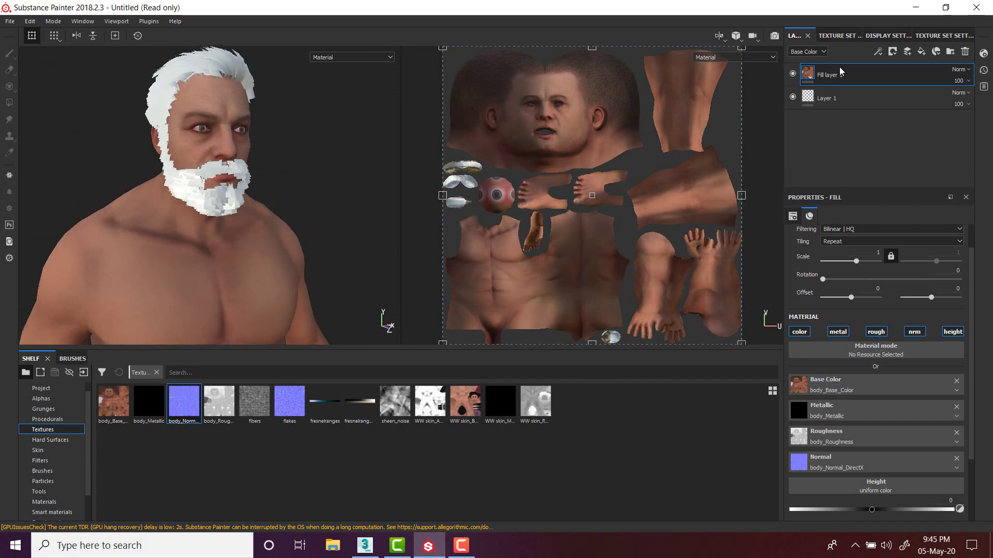
# - Make rambut the active texture set and frame the character's head and shoulders in the 3D view
pyautogui.click(839, 35)
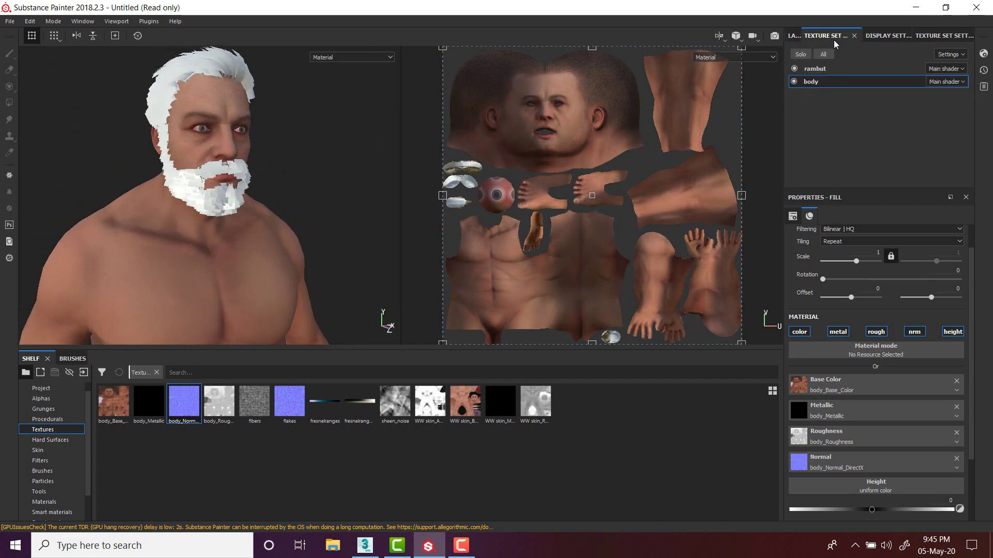
pyautogui.click(814, 69)
pyautogui.scroll(-3, 308, 137)
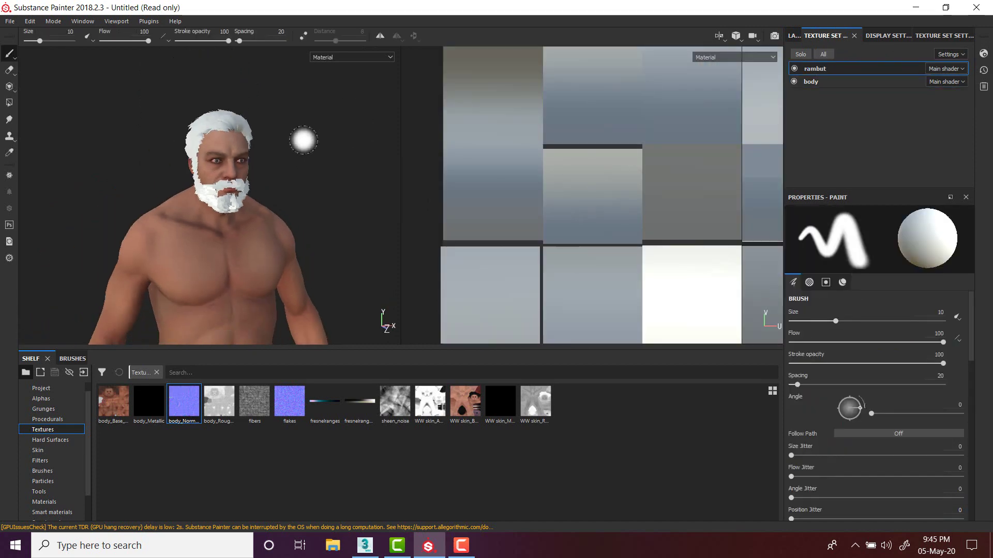
pyautogui.moveTo(303, 148)
pyautogui.keyDown('alt'); pyautogui.mouseDown(button='middle')
pyautogui.moveTo(308, 129)
pyautogui.moveTo(302, 144)
pyautogui.mouseUp(button='middle'); pyautogui.keyUp('alt')
pyautogui.scroll(3, 268, 140)
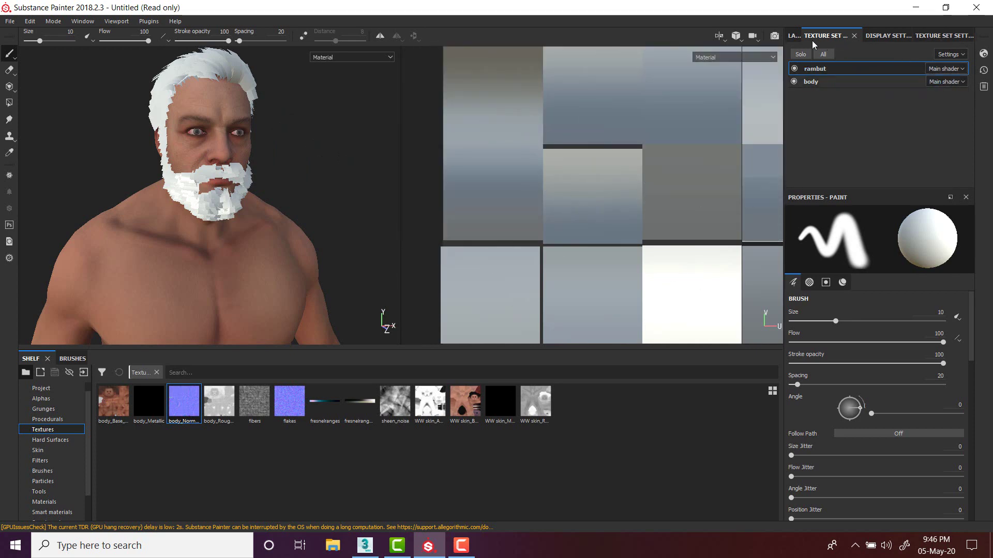
# - Change the main shader to pbr-metal-rough-with-alpha-test and close the shader settings
pyautogui.click(794, 36)
pyautogui.click(983, 55)
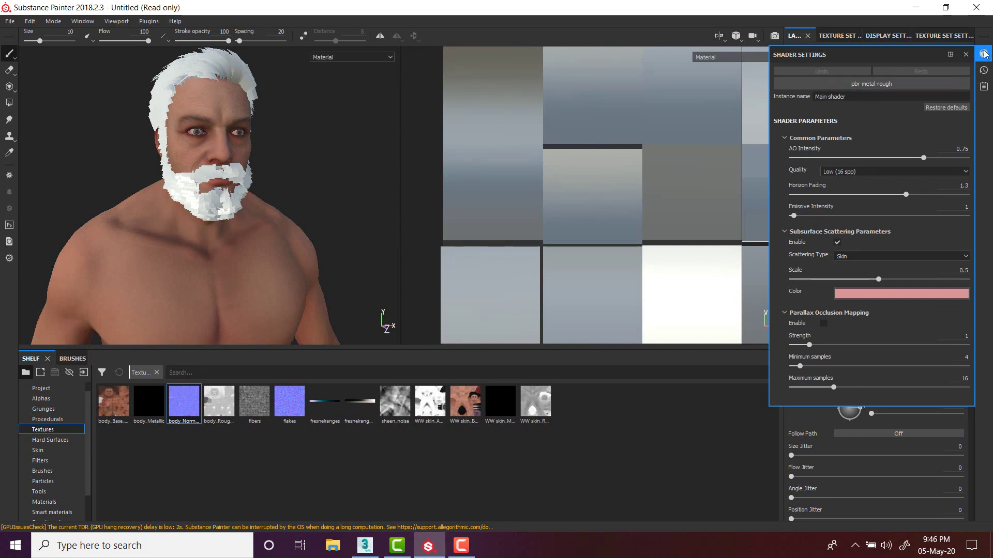
pyautogui.click(871, 83)
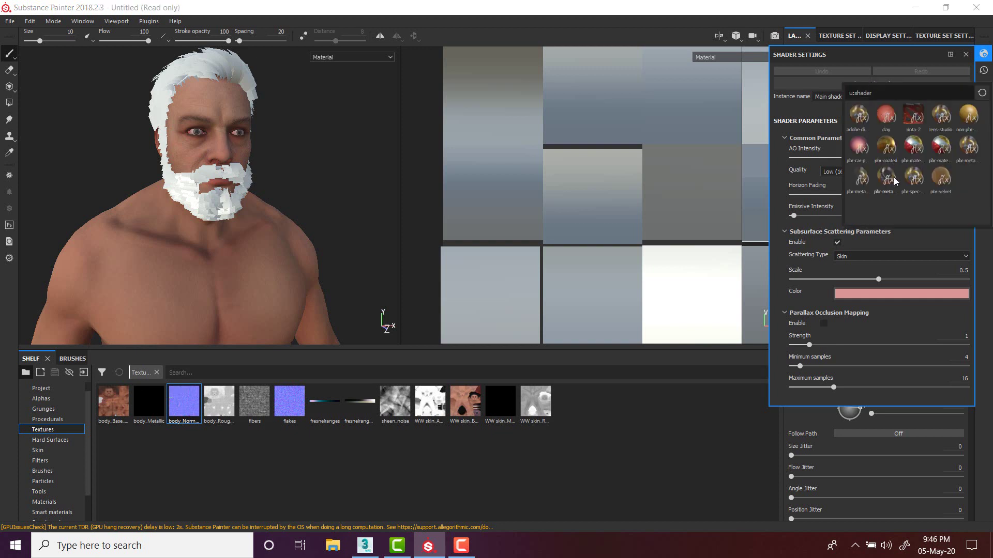
pyautogui.moveTo(895, 181)
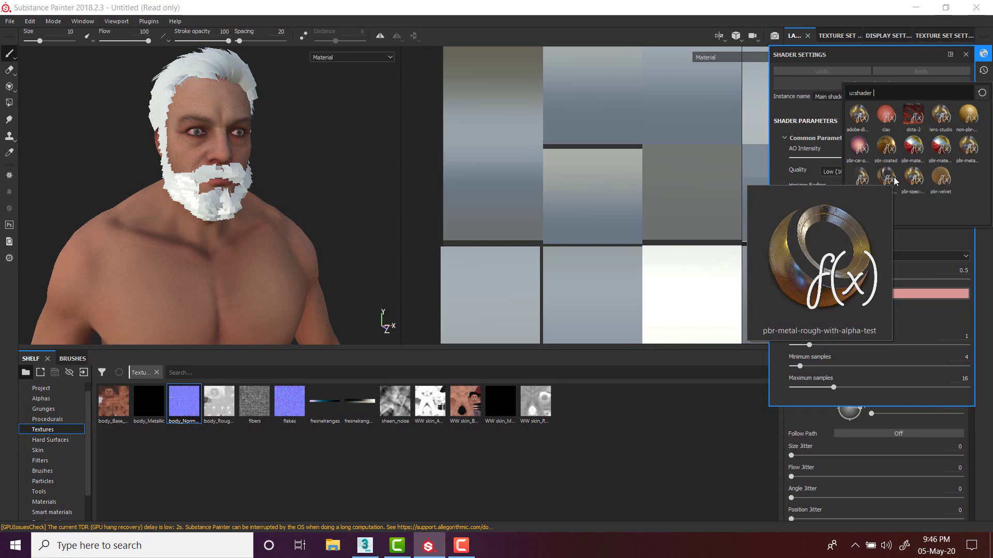
pyautogui.click(894, 177)
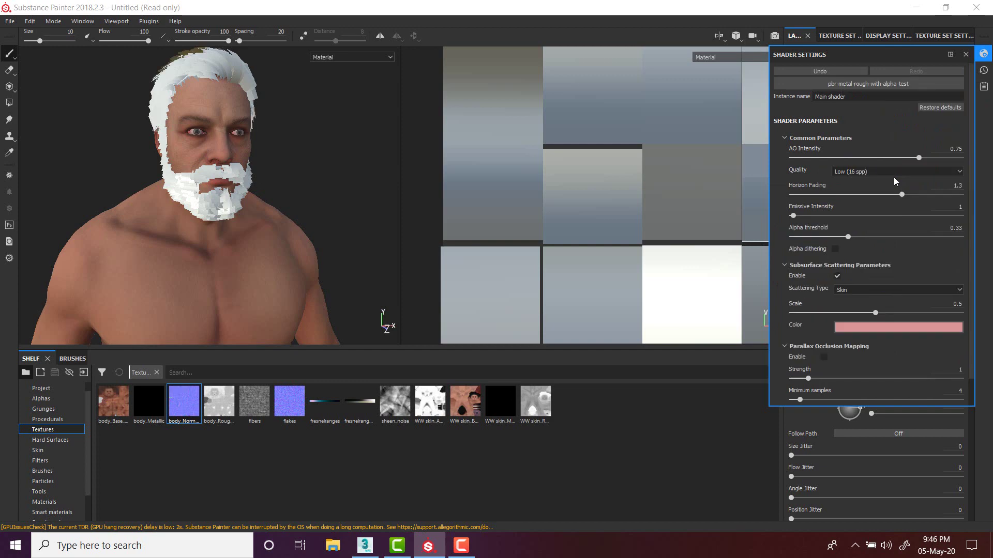
pyautogui.click(965, 54)
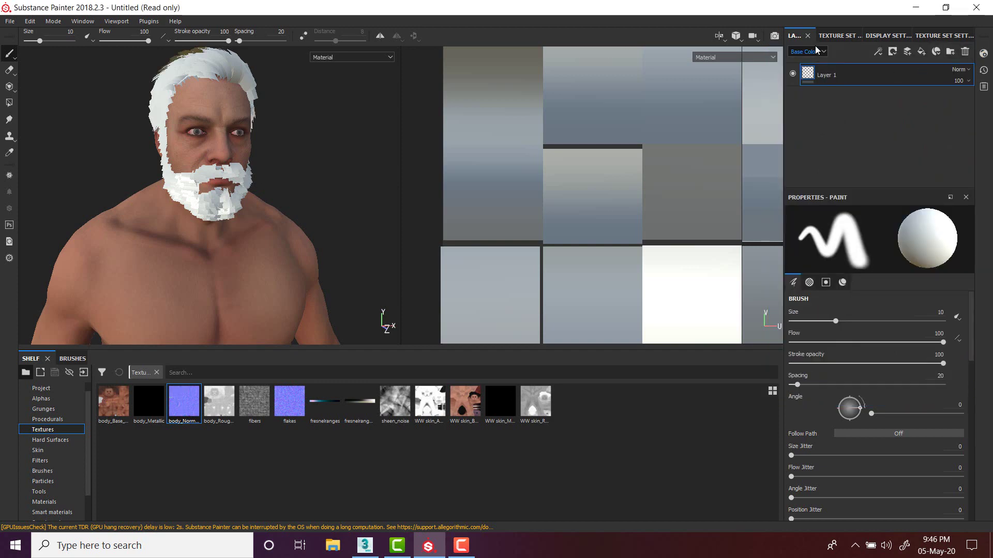
# - Add an Opacity channel to the rambut texture set
pyautogui.click(874, 36)
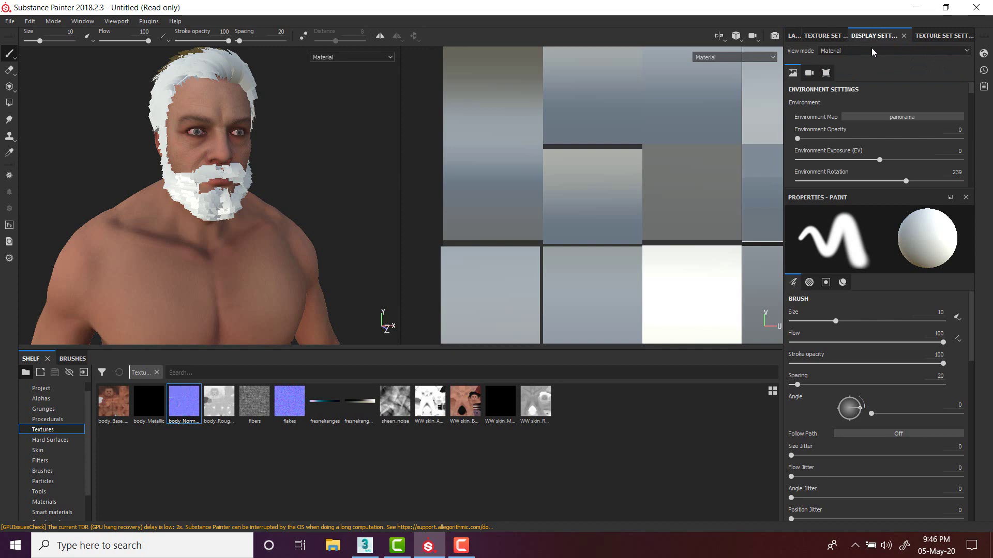
pyautogui.scroll(-2, 910, 107)
pyautogui.click(826, 36)
pyautogui.click(936, 36)
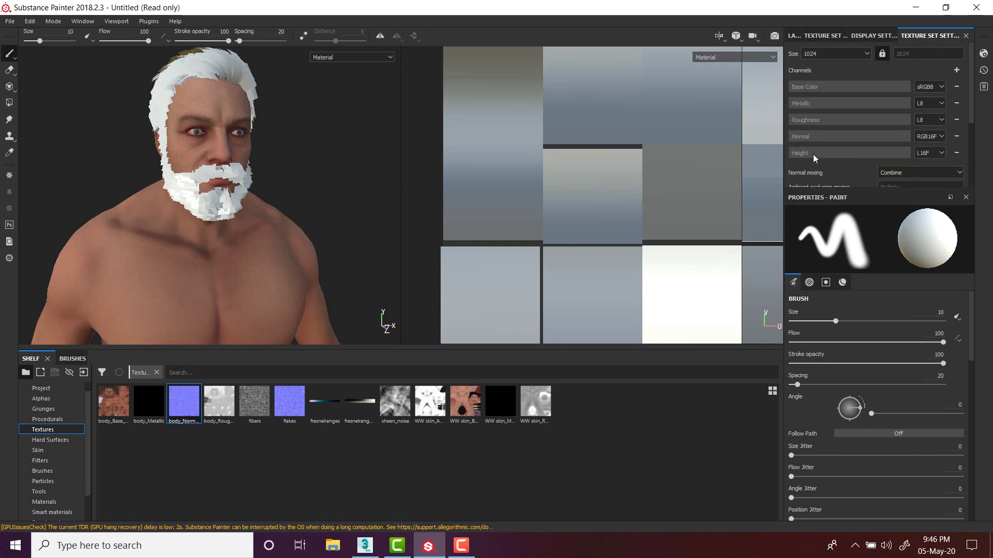
pyautogui.click(956, 70)
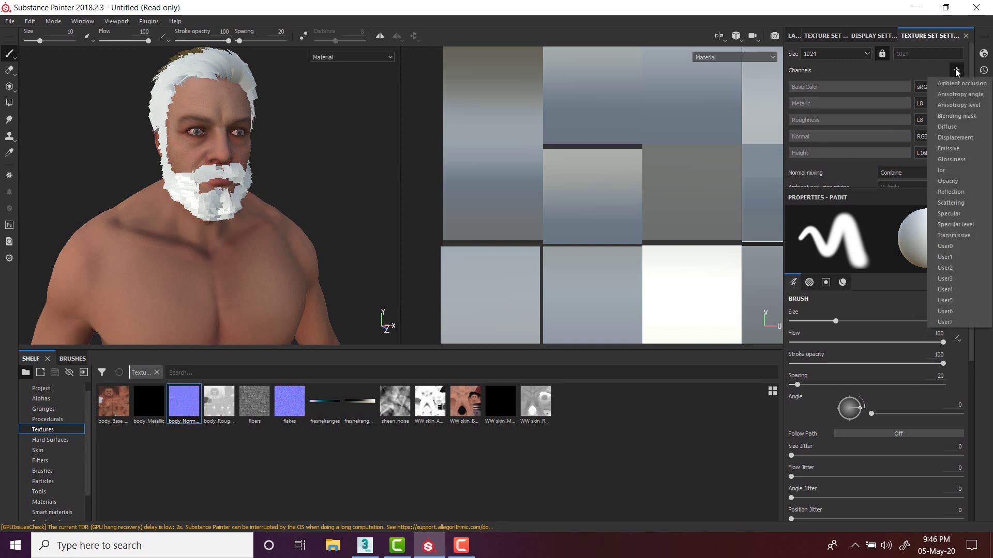
pyautogui.click(948, 181)
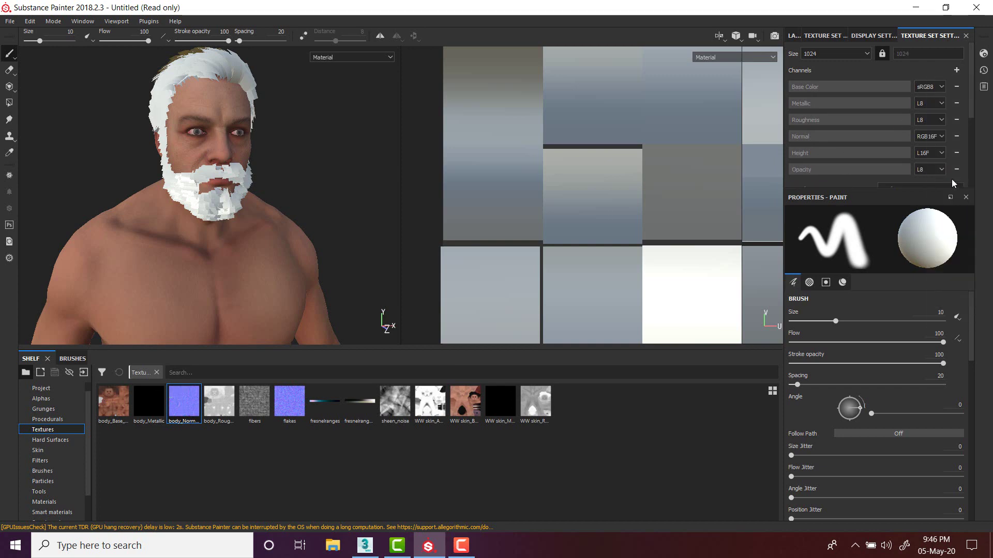
pyautogui.scroll(-1, 866, 145)
pyautogui.scroll(1, 866, 141)
# - Add a fill layer above Layer 1 and bring its opacity setting into view
pyautogui.click(792, 36)
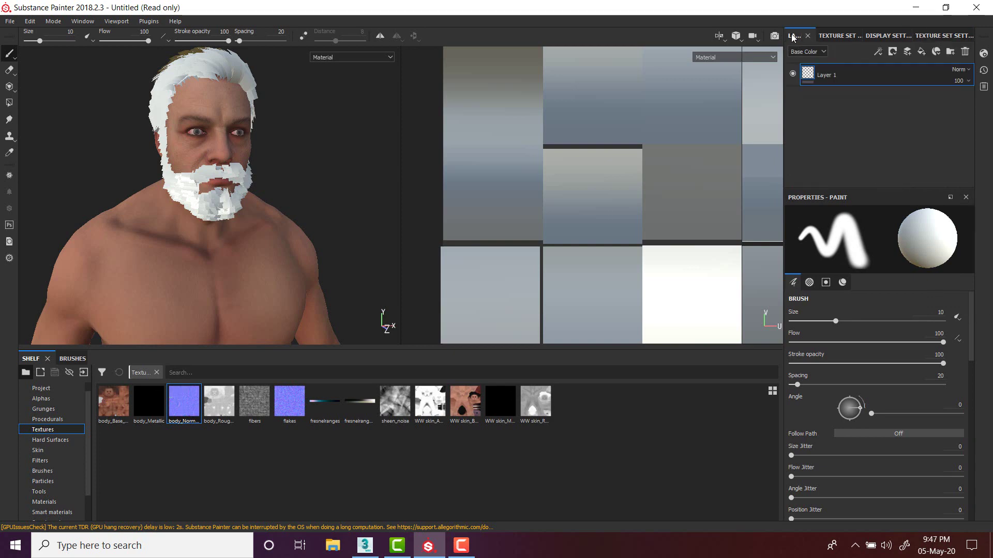
pyautogui.click(921, 52)
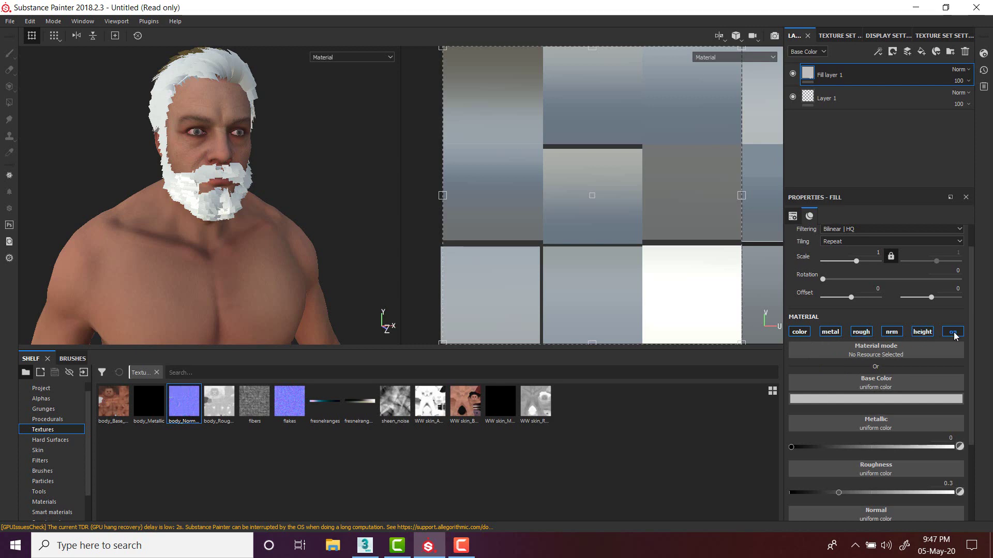
pyautogui.scroll(-3, 908, 390)
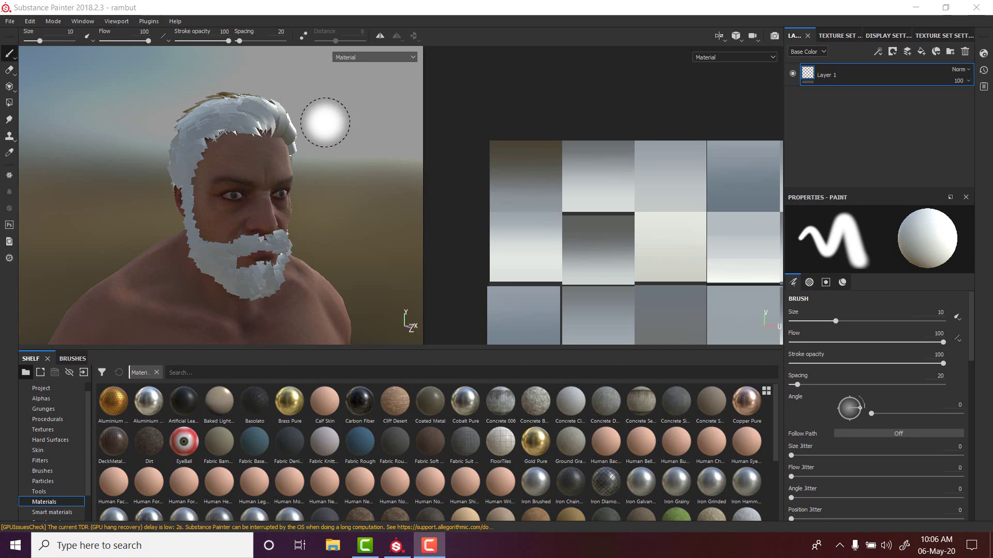
# - Add a fill layer above Layer 1 and set its base color to black
pyautogui.moveTo(350, 122)
pyautogui.keyDown('alt'); pyautogui.mouseDown()
pyautogui.moveTo(333, 106)
pyautogui.moveTo(345, 119)
pyautogui.mouseUp(); pyautogui.keyUp('alt')
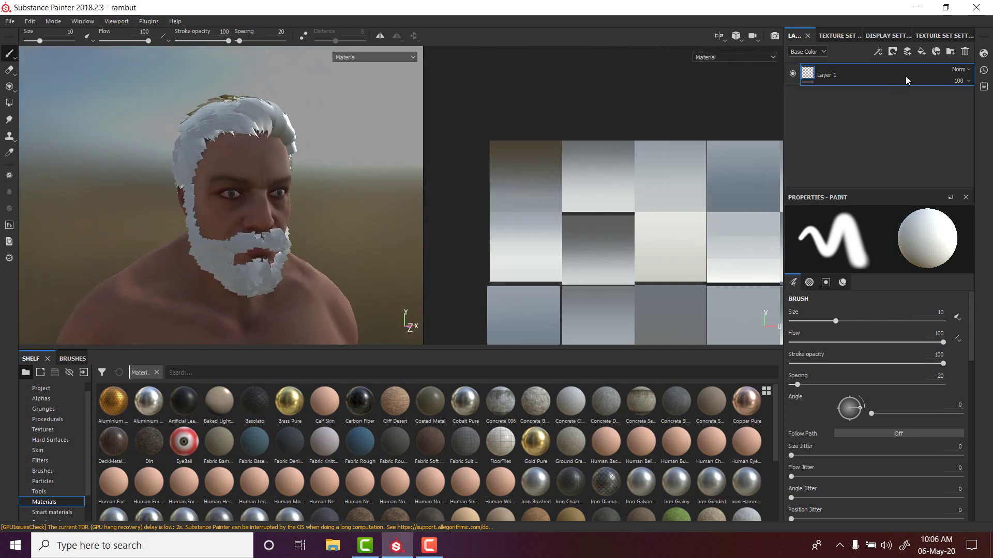
pyautogui.click(922, 51)
pyautogui.keyDown('alt'); pyautogui.moveTo(377, 97); pyautogui.dragTo(355, 102); pyautogui.keyUp('alt')
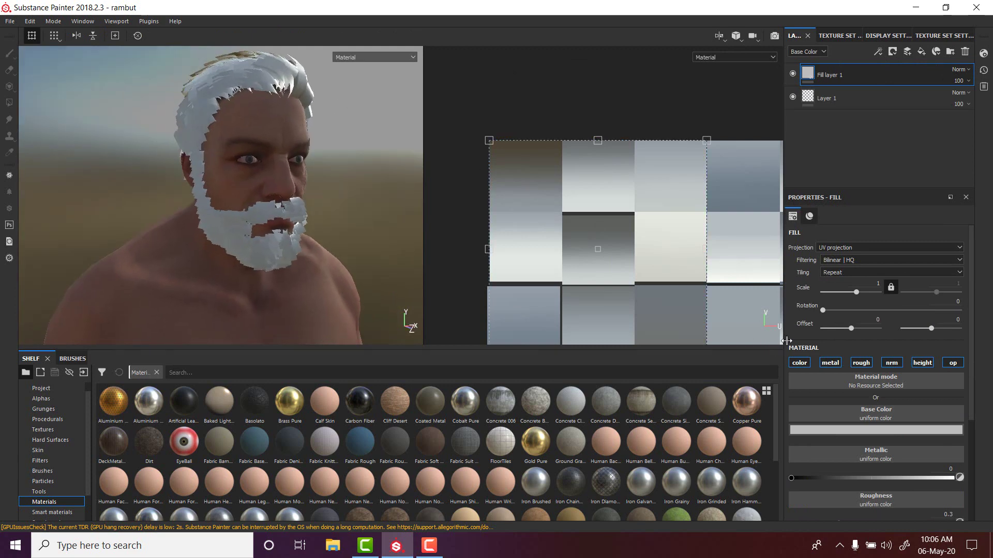
pyautogui.click(848, 430)
pyautogui.moveTo(860, 365); pyautogui.dragTo(856, 410)
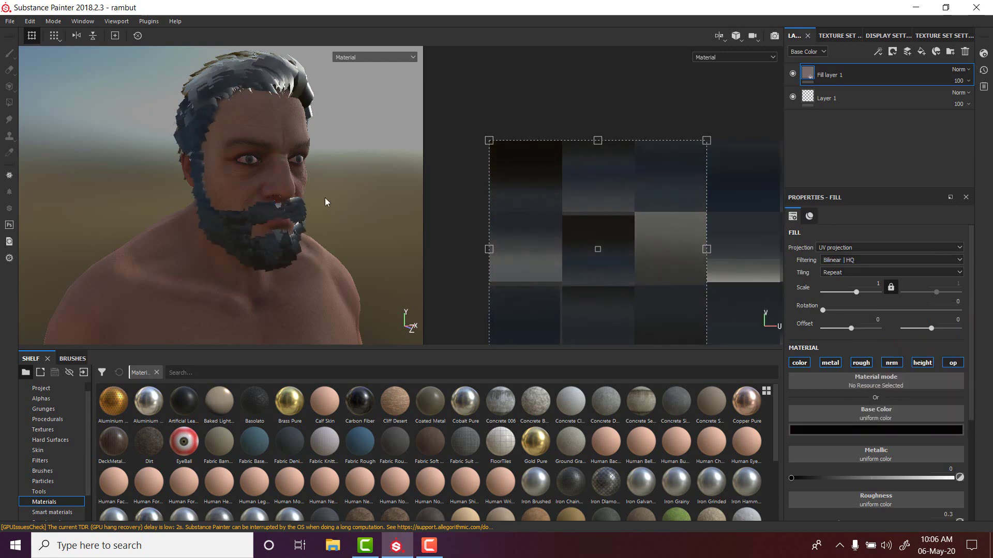
pyautogui.keyDown('alt'); pyautogui.moveTo(326, 204); pyautogui.dragTo(335, 179); pyautogui.keyUp('alt')
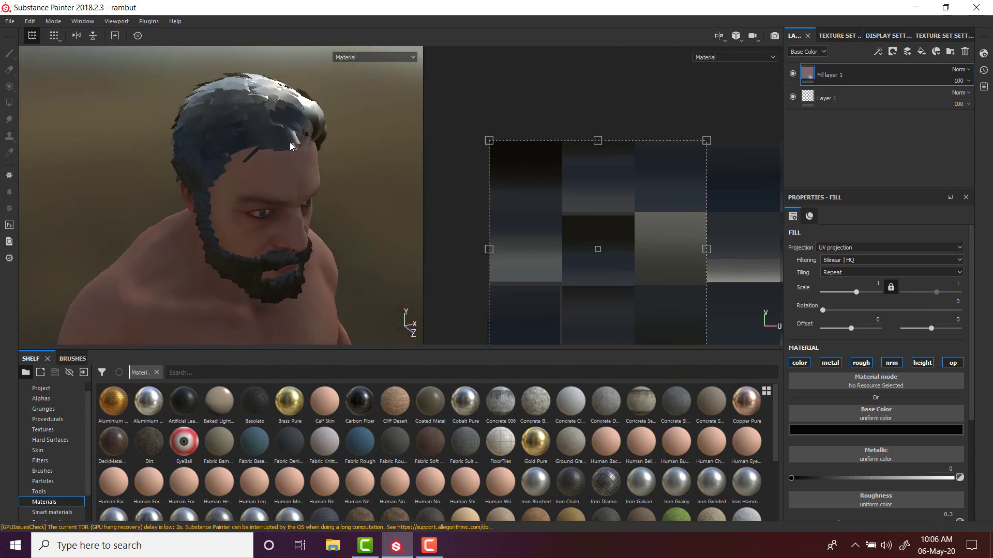
# - Set the black fill layer's roughness to 1 and its opacity channel to 0
pyautogui.scroll(-2, 871, 436)
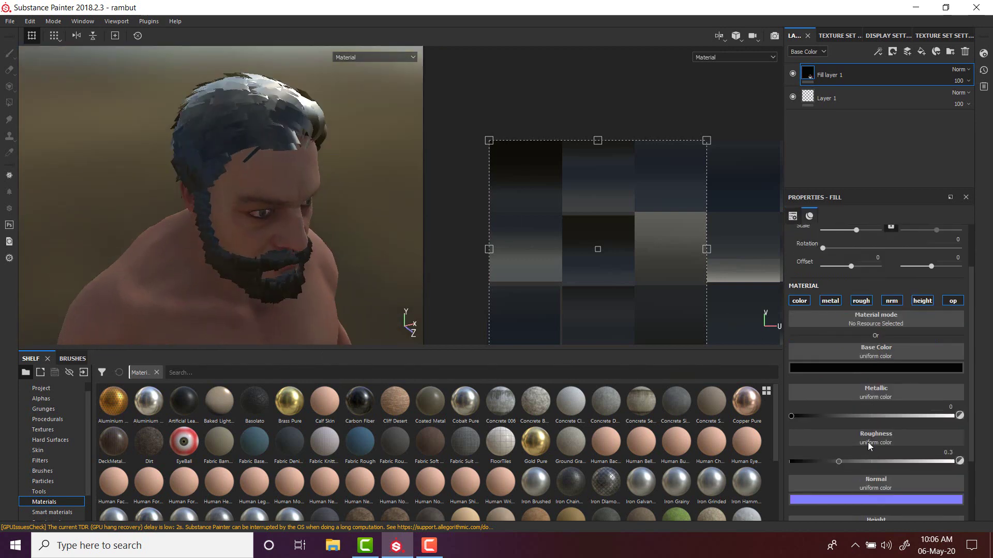
pyautogui.moveTo(842, 461); pyautogui.dragTo(963, 464)
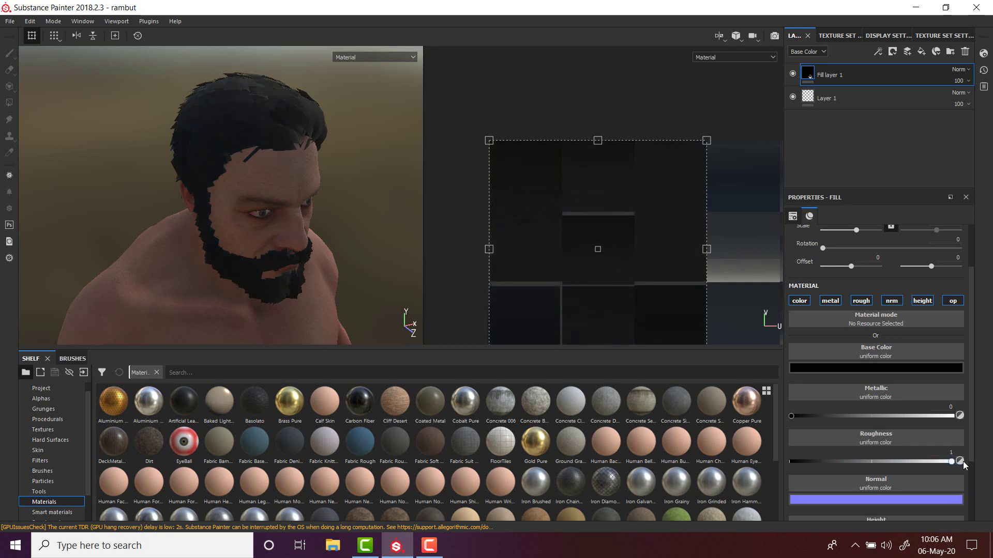
pyautogui.keyDown('alt'); pyautogui.moveTo(297, 166); pyautogui.dragTo(413, 125); pyautogui.keyUp('alt')
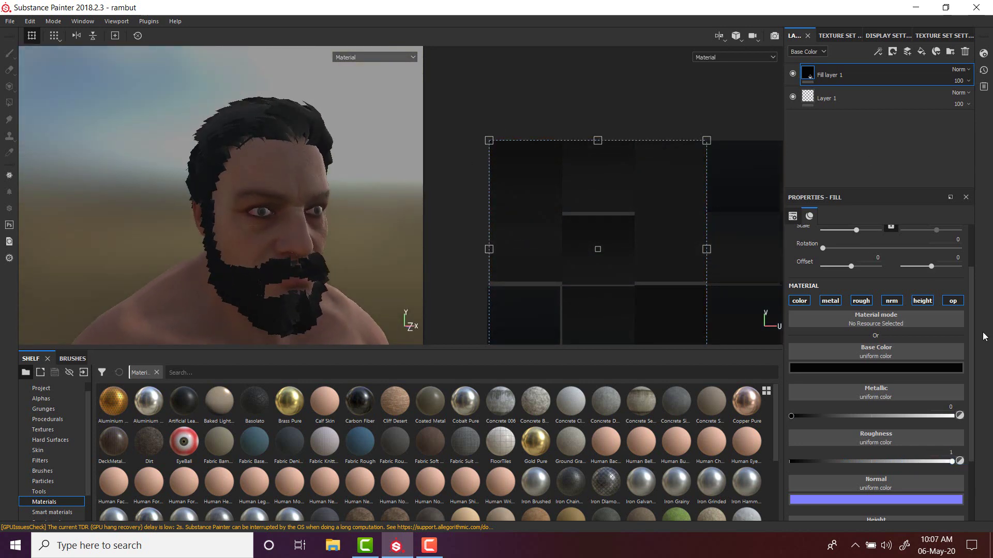
pyautogui.scroll(-3, 892, 423)
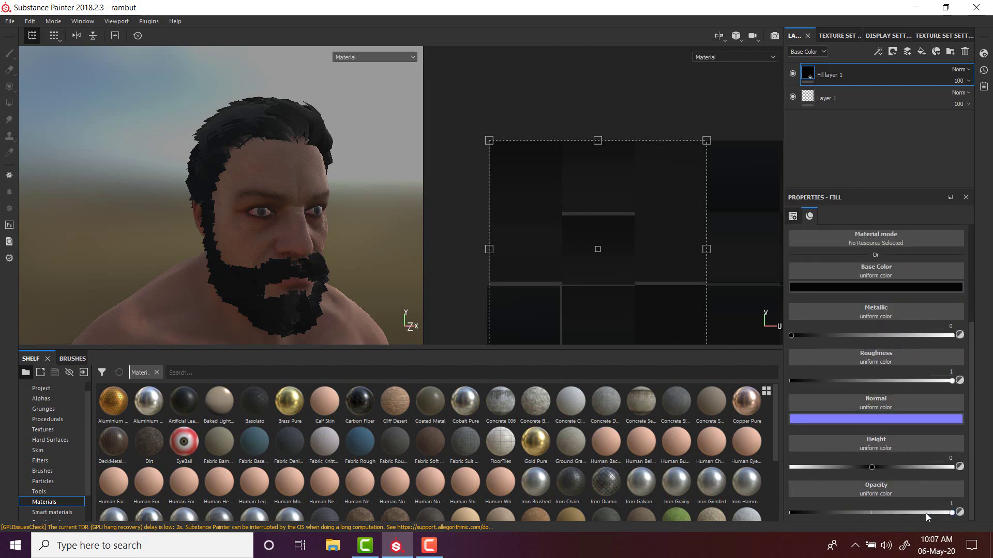
pyautogui.moveTo(895, 513); pyautogui.dragTo(792, 514)
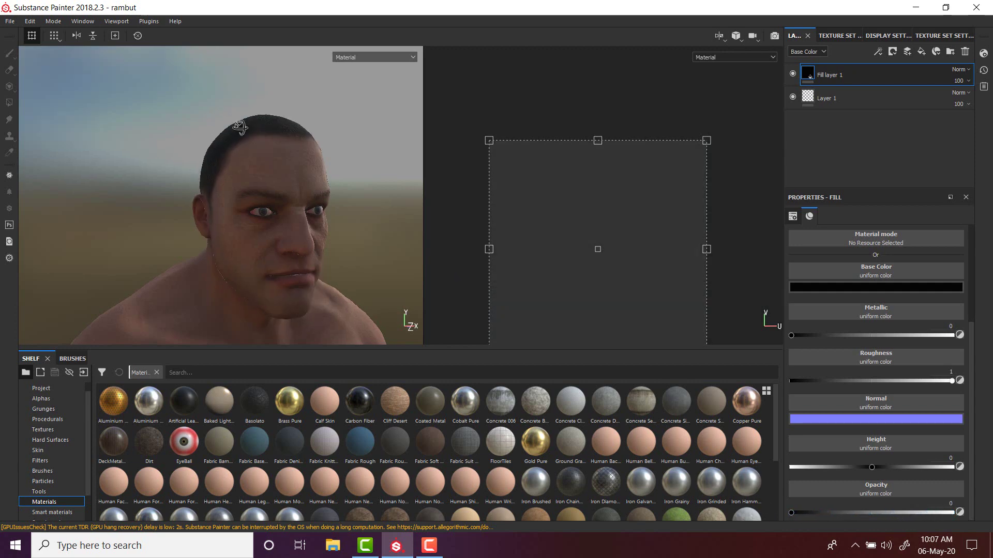
pyautogui.keyDown('alt'); pyautogui.moveTo(235, 126); pyautogui.dragTo(199, 146); pyautogui.keyUp('alt')
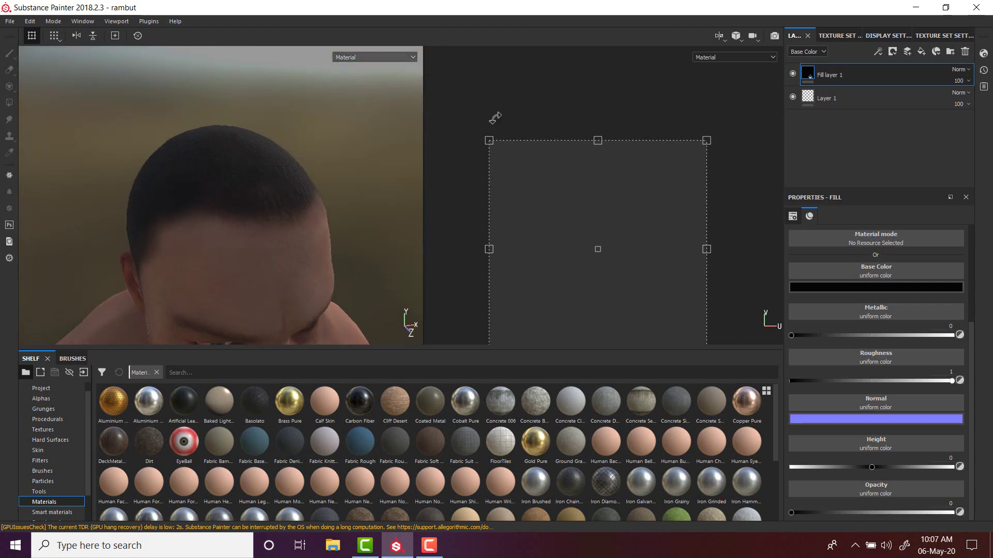
# - Add a second fill layer with a near-black base color of about R 0.009, G 0.005, B 0.005 and roughness 1
pyautogui.click(922, 53)
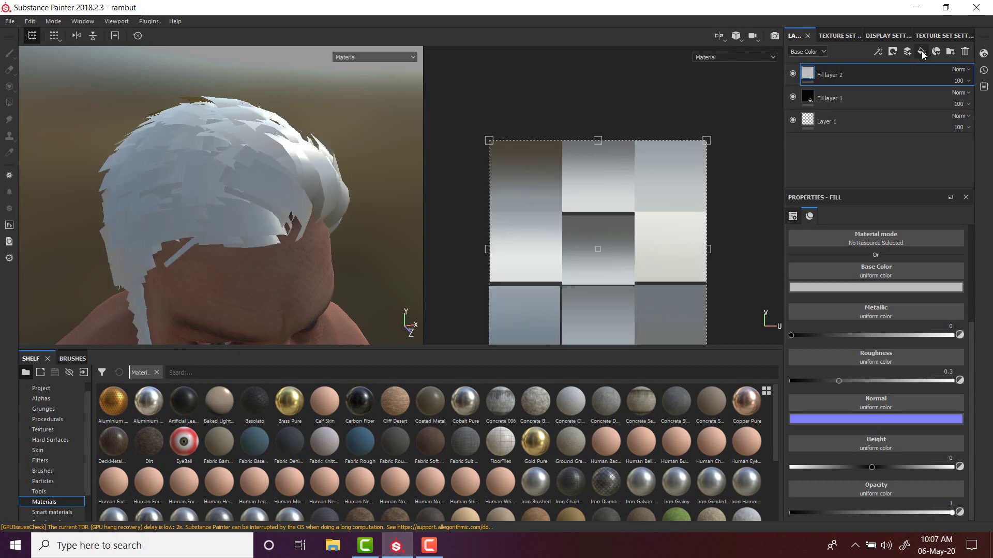
pyautogui.click(836, 287)
pyautogui.moveTo(845, 320); pyautogui.dragTo(857, 386)
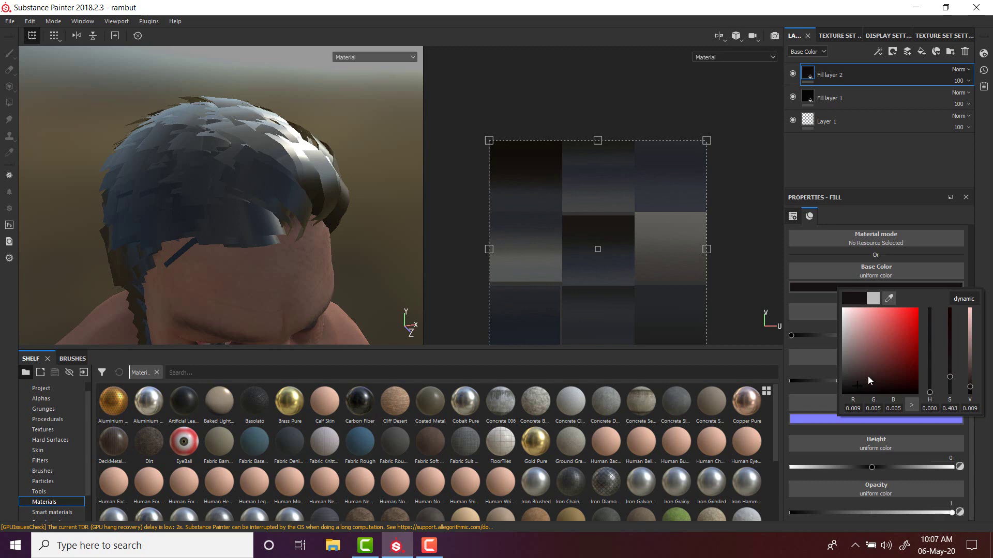
pyautogui.keyDown('alt'); pyautogui.moveTo(386, 162); pyautogui.dragTo(391, 147); pyautogui.keyUp('alt')
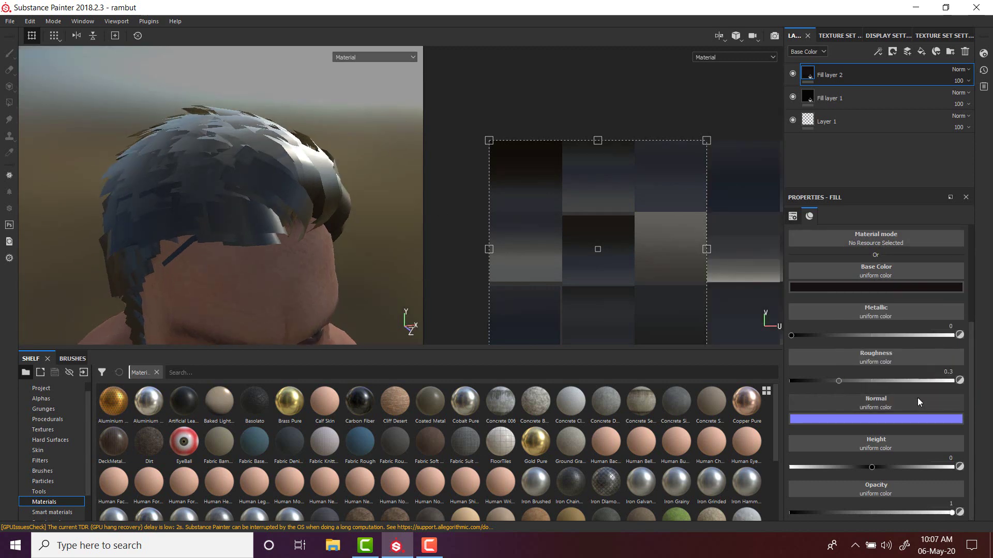
pyautogui.moveTo(852, 381); pyautogui.dragTo(985, 382)
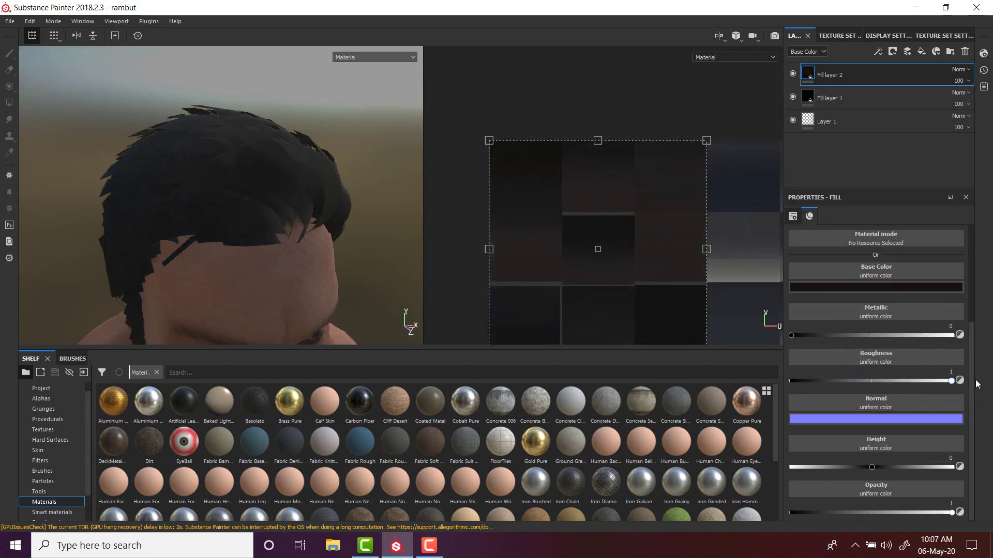
pyautogui.keyDown('alt'); pyautogui.moveTo(326, 166); pyautogui.dragTo(347, 132); pyautogui.keyUp('alt')
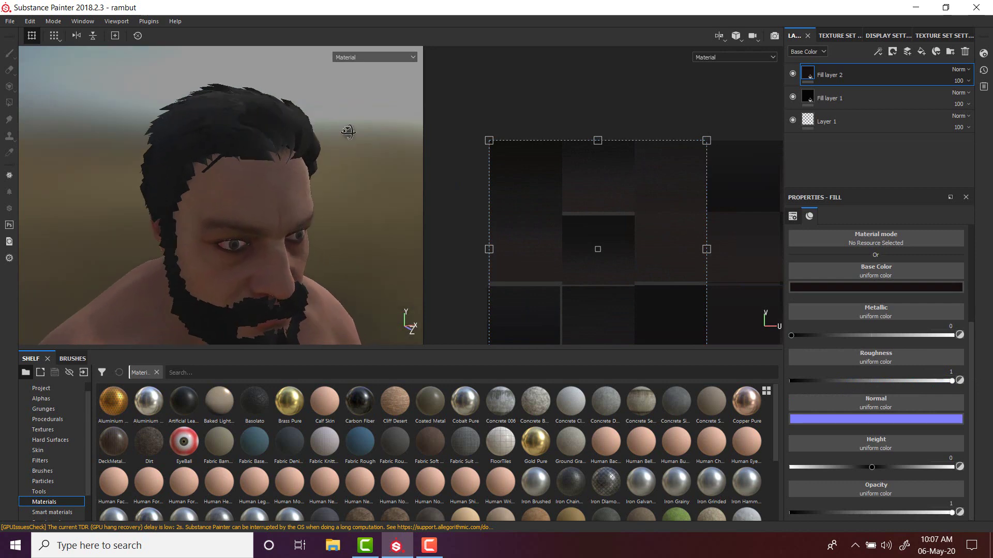
# - Add a black mask to Fill layer 2 and put a fill effect on that mask
pyautogui.rightClick(866, 73)
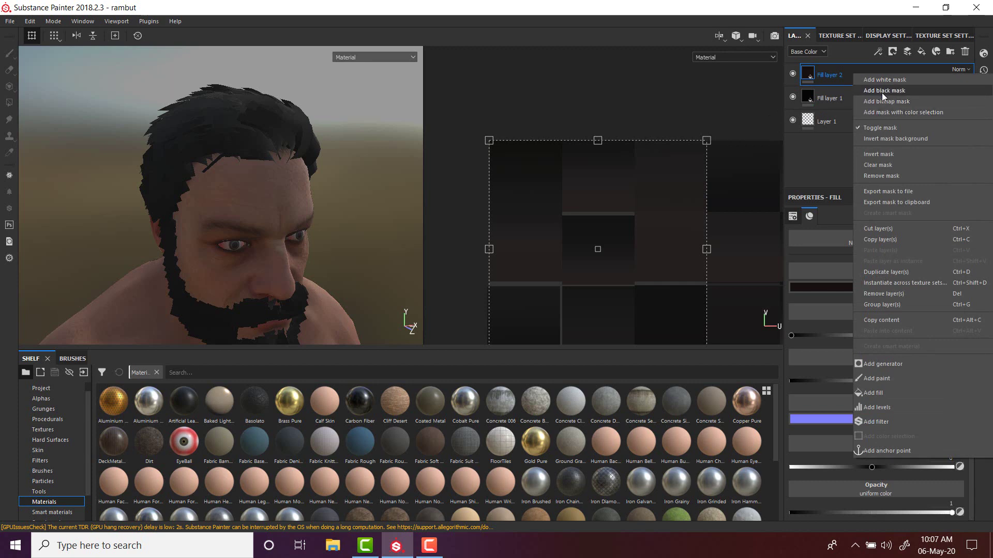
pyautogui.click(882, 92)
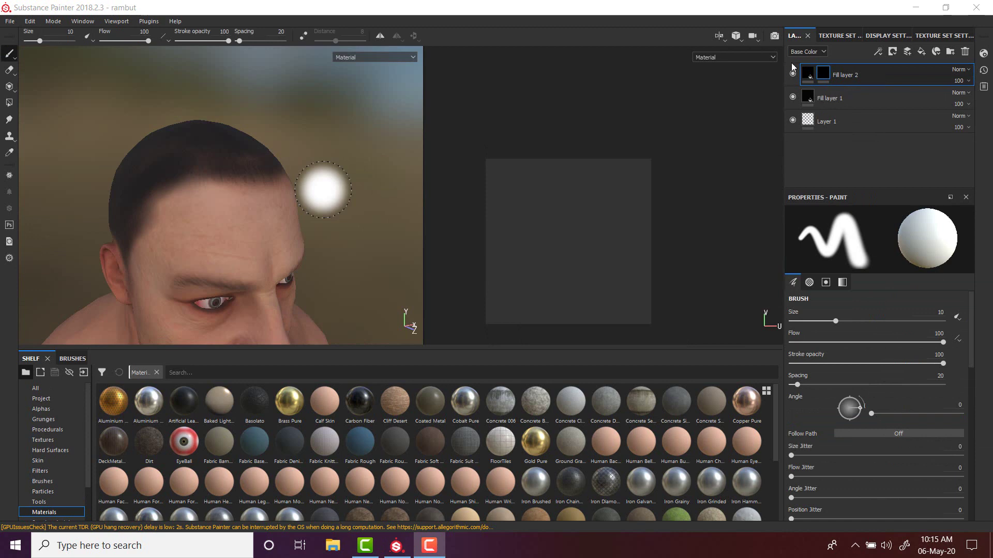
pyautogui.rightClick(821, 74)
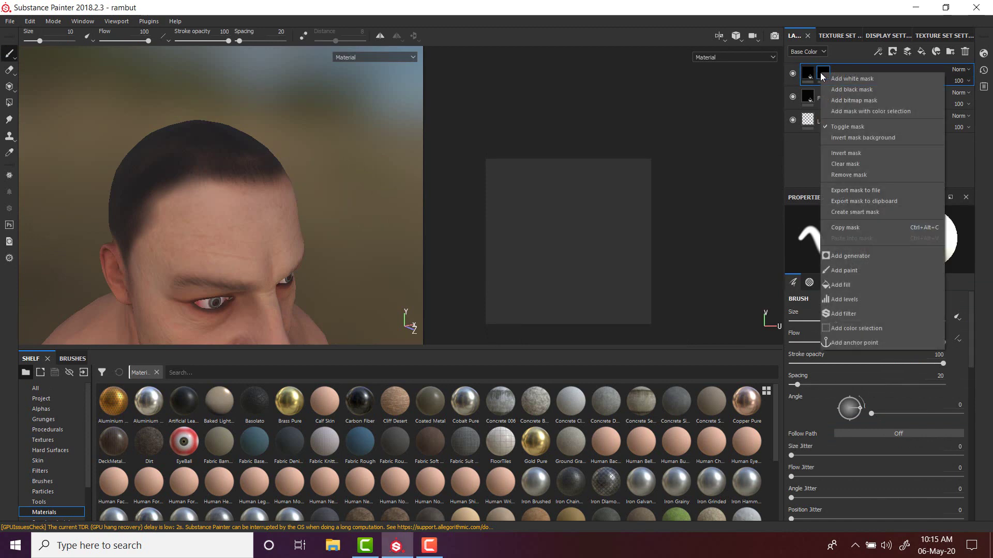
pyautogui.click(852, 286)
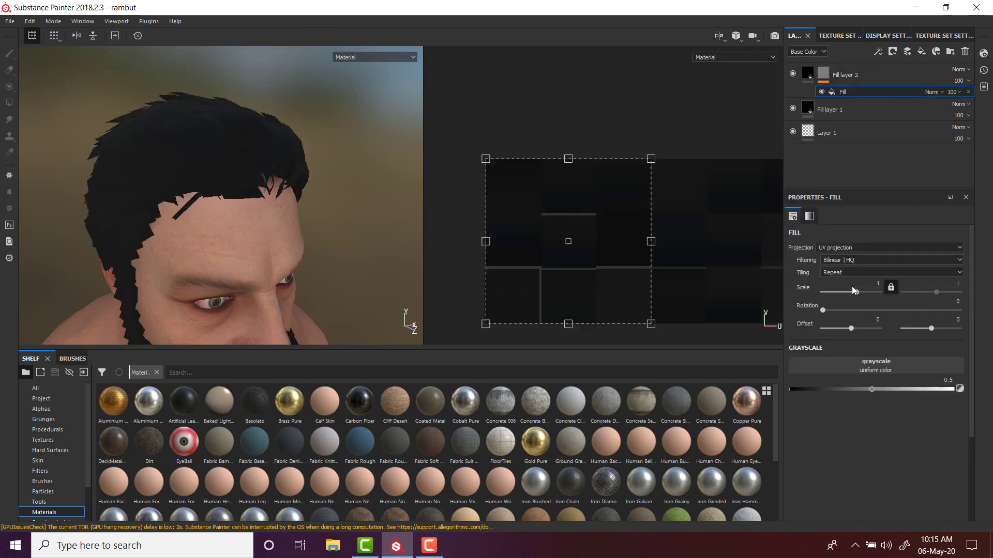
# - Search the procedural textures for fur, assign Fur 1 as the mask fill's grayscale source, and check the hair and beard
pyautogui.click(51, 431)
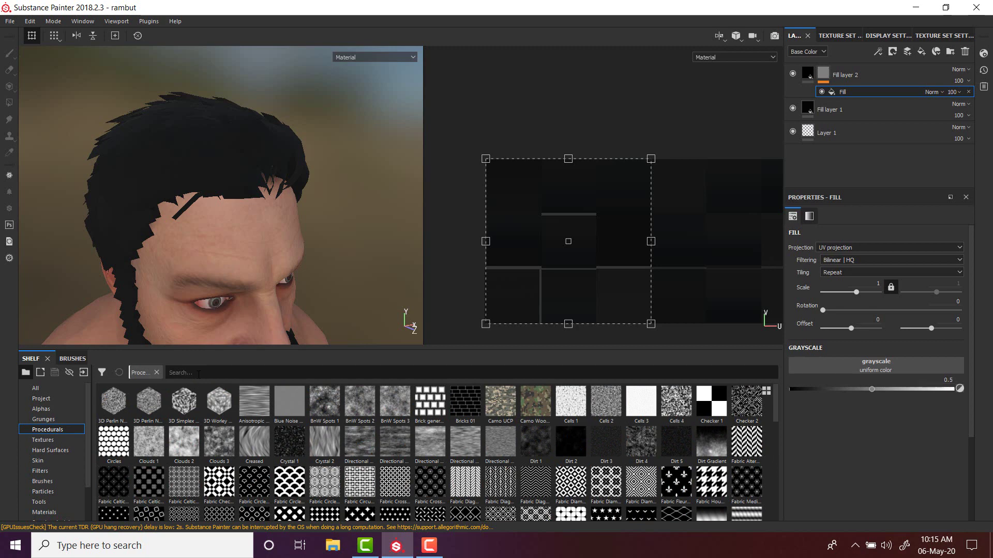
pyautogui.write('fe')
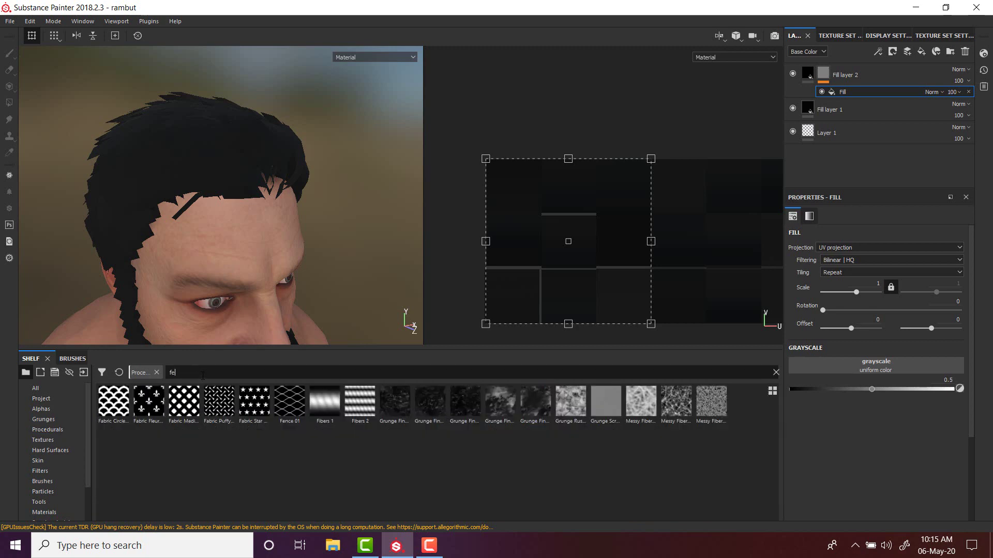
pyautogui.press('BackSpace')
pyautogui.write('ur')
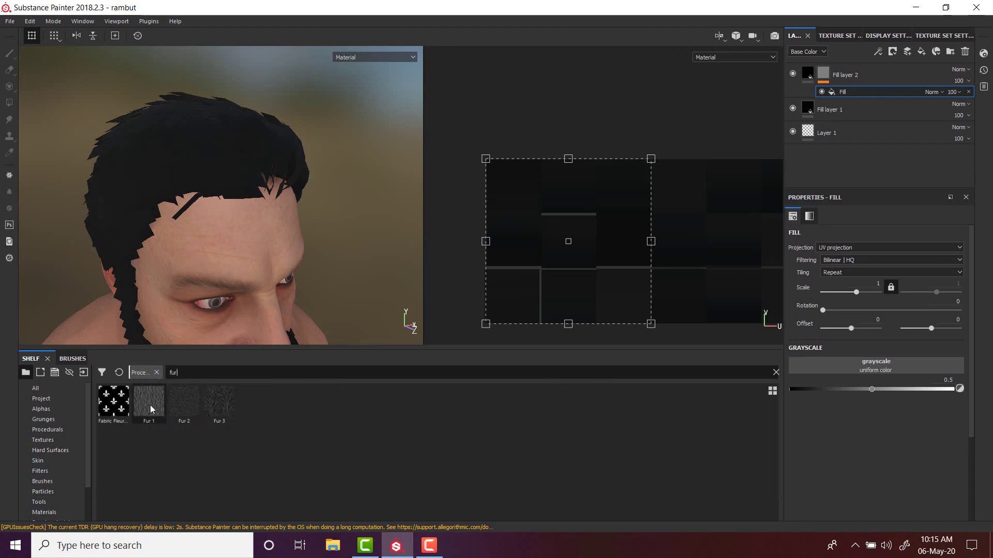
pyautogui.moveTo(150, 406)
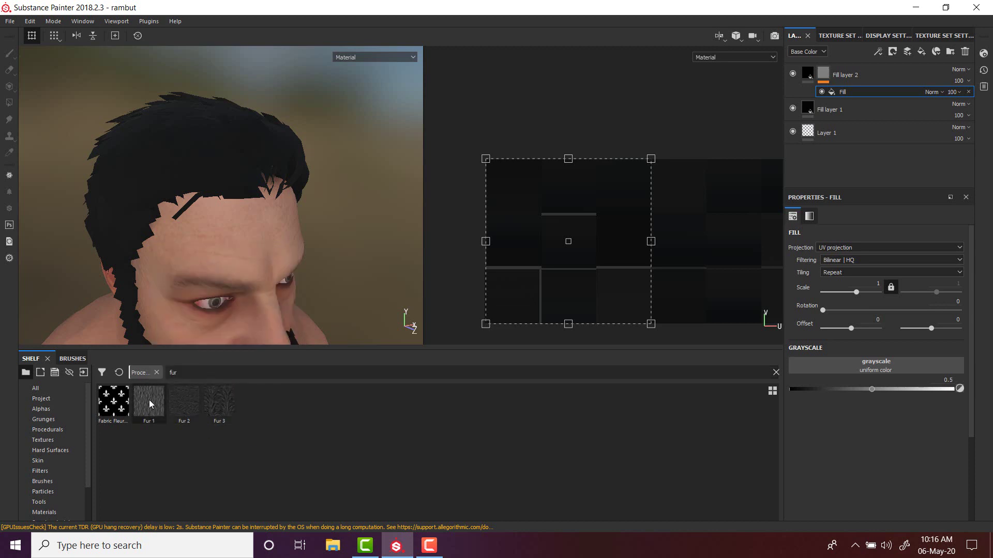
pyautogui.click(150, 405)
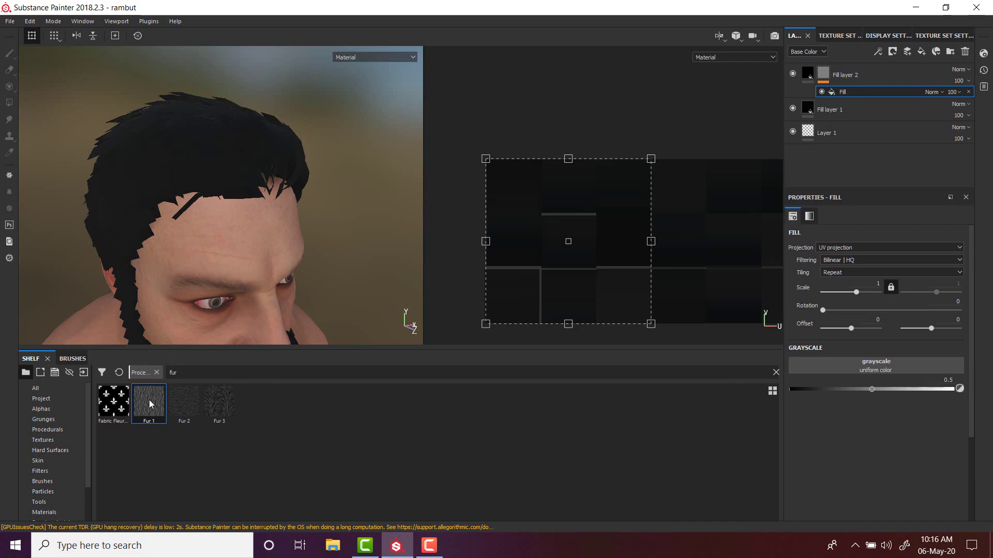
pyautogui.moveTo(149, 400); pyautogui.dragTo(856, 370)
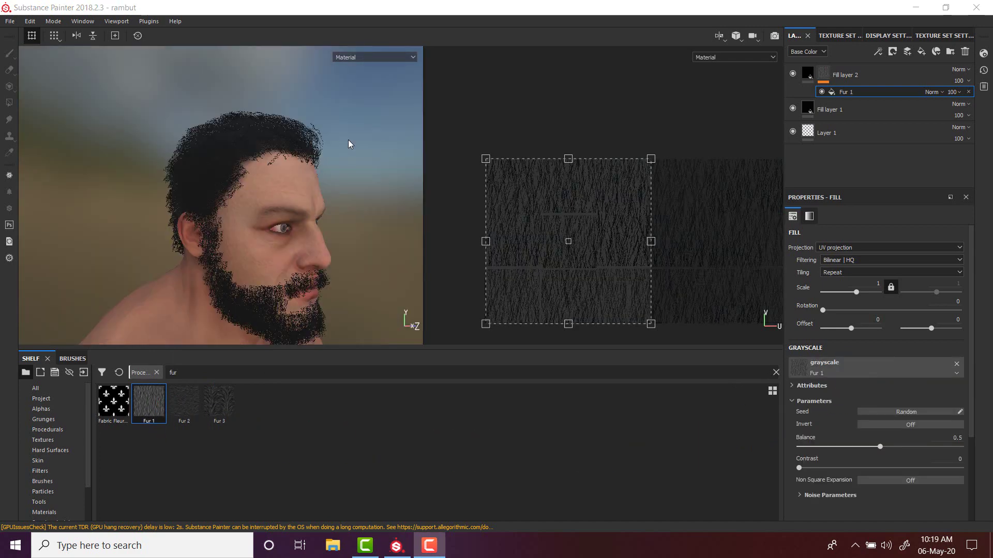
pyautogui.keyDown('alt'); pyautogui.moveTo(349, 144); pyautogui.dragTo(294, 149); pyautogui.keyUp('alt')
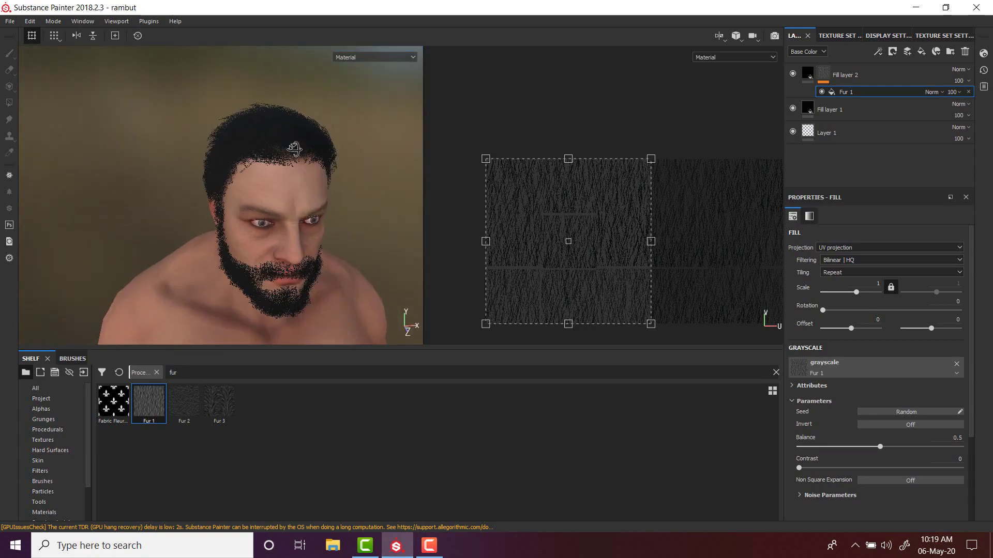
pyautogui.scroll(6, 303, 159)
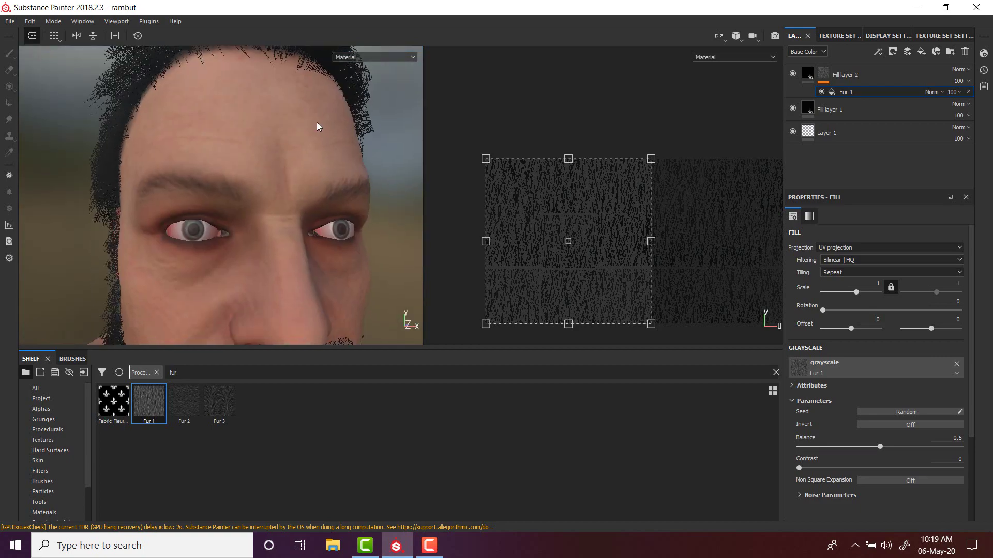
pyautogui.scroll(-5, 319, 155)
pyautogui.keyDown('alt'); pyautogui.moveTo(321, 188); pyautogui.dragTo(381, 177); pyautogui.keyUp('alt')
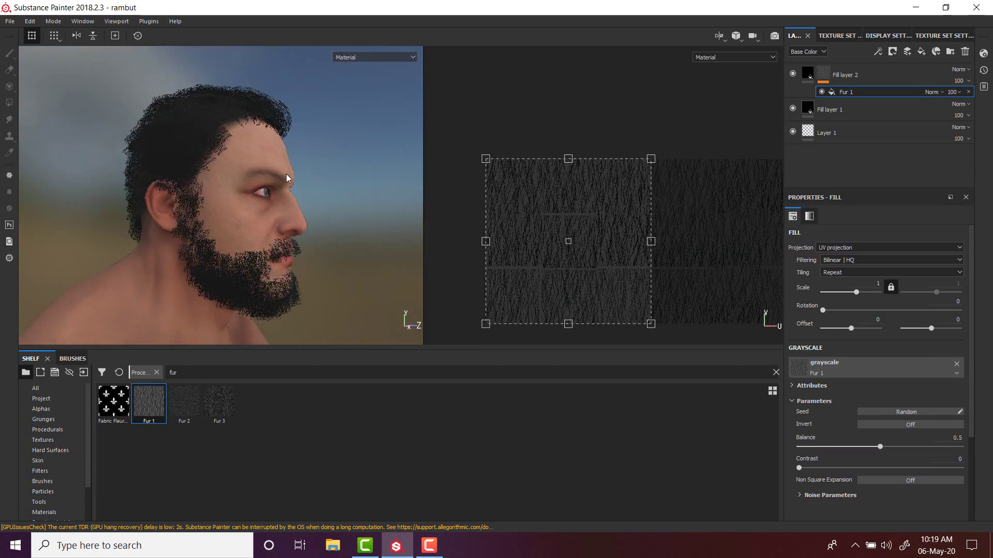
# - Set the Fur 1 mask fill on Fill layer 2 to a balance of 0.63 and a contrast of 0.14
pyautogui.keyDown('alt'); pyautogui.moveTo(297, 156); pyautogui.dragTo(351, 174); pyautogui.keyUp('alt')
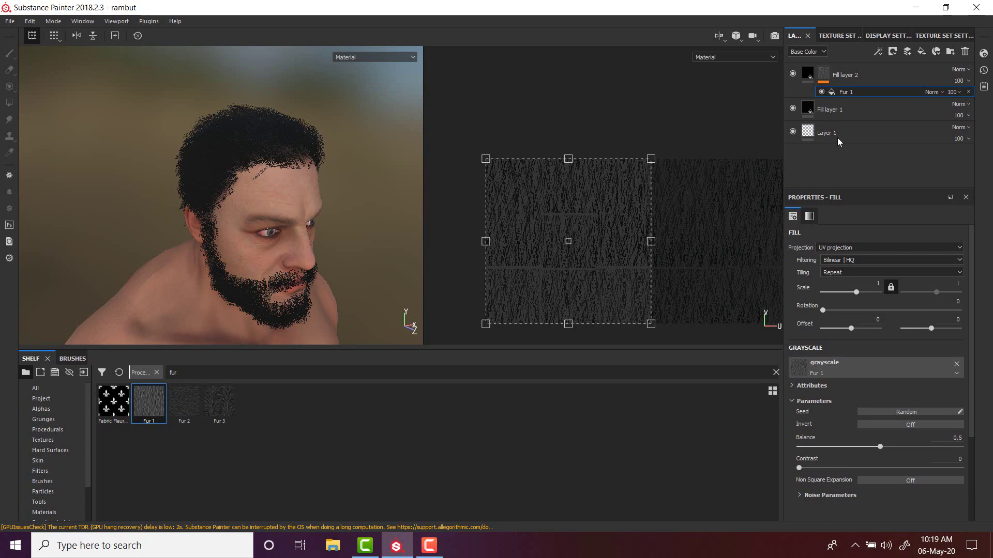
pyautogui.doubleClick(846, 92)
pyautogui.keyDown('alt'); pyautogui.moveTo(359, 199); pyautogui.dragTo(385, 192); pyautogui.keyUp('alt')
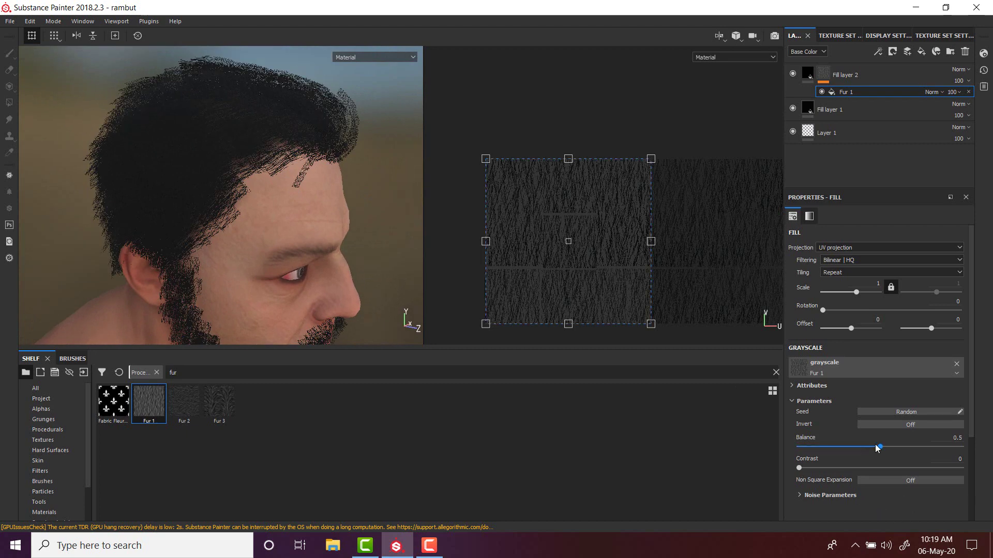
pyautogui.moveTo(879, 448); pyautogui.dragTo(903, 441)
pyautogui.keyDown('alt'); pyautogui.moveTo(403, 224); pyautogui.dragTo(375, 219); pyautogui.keyUp('alt')
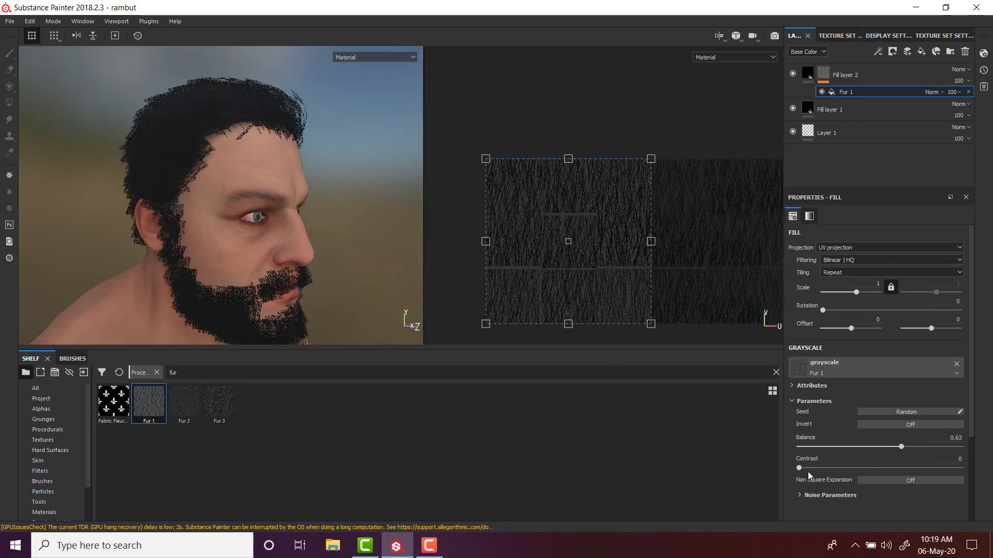
pyautogui.moveTo(799, 468); pyautogui.dragTo(819, 468)
# - Examine the adjusted fur strands on the hair and beard from several angles and distances
pyautogui.keyDown('alt'); pyautogui.moveTo(347, 176); pyautogui.dragTo(317, 186); pyautogui.keyUp('alt')
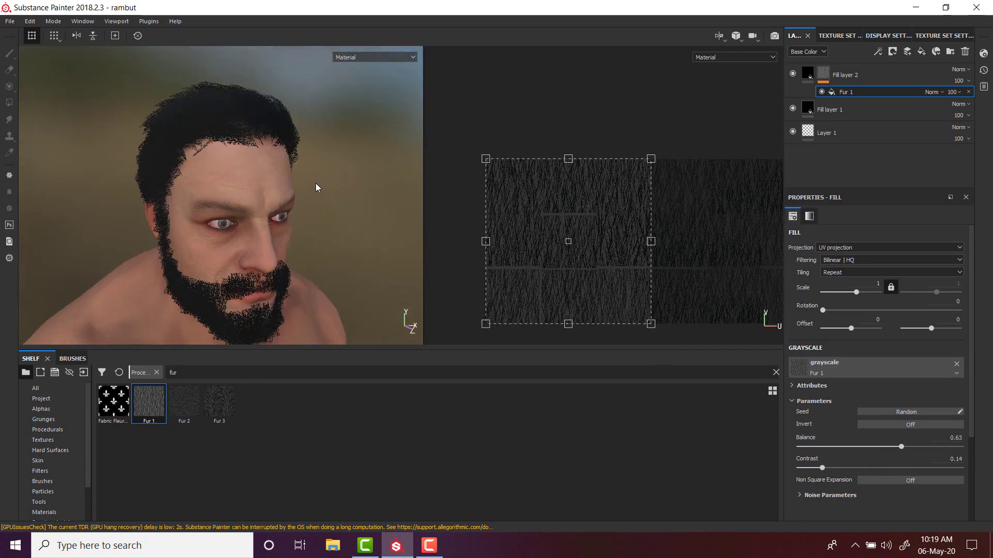
pyautogui.keyDown('alt'); pyautogui.moveTo(334, 140); pyautogui.dragTo(345, 163, button='middle'); pyautogui.keyUp('alt')
pyautogui.scroll(4, 341, 154)
pyautogui.moveTo(343, 132)
pyautogui.keyDown('alt'); pyautogui.mouseDown()
pyautogui.moveTo(381, 150)
pyautogui.moveTo(370, 157)
pyautogui.moveTo(355, 132)
pyautogui.moveTo(361, 147)
pyautogui.moveTo(340, 153)
pyautogui.moveTo(366, 128)
pyautogui.moveTo(379, 133)
pyautogui.moveTo(362, 134)
pyautogui.moveTo(359, 107)
pyautogui.moveTo(380, 107)
pyautogui.moveTo(349, 164)
pyautogui.moveTo(343, 100)
pyautogui.moveTo(366, 108)
pyautogui.moveTo(393, 141)
pyautogui.moveTo(343, 92)
pyautogui.moveTo(346, 121)
pyautogui.mouseUp(); pyautogui.keyUp('alt')
pyautogui.scroll(-3, 350, 137)
pyautogui.scroll(3, 376, 143)
pyautogui.scroll(3, 380, 124)
pyautogui.scroll(-3, 372, 120)
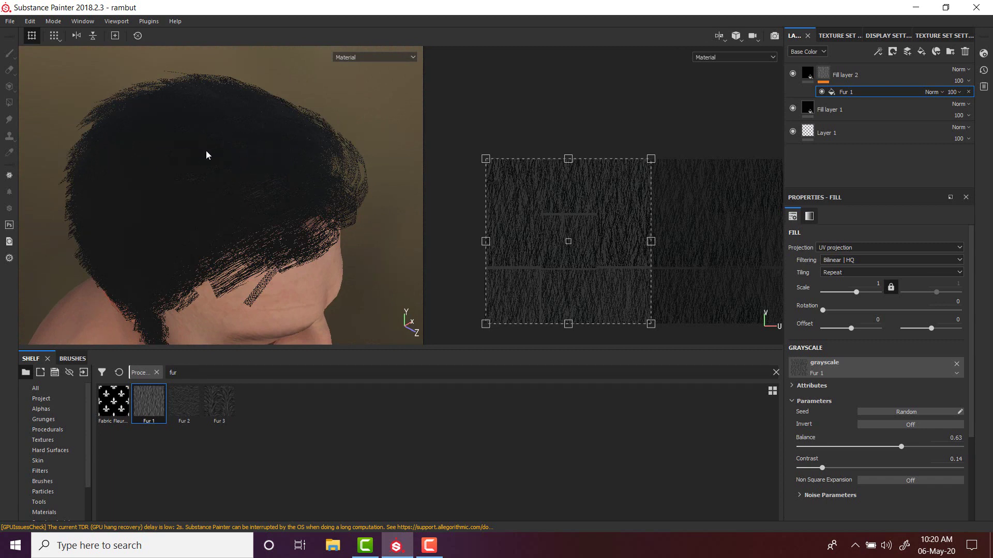
pyautogui.keyDown('alt'); pyautogui.moveTo(334, 118); pyautogui.dragTo(348, 98); pyautogui.keyUp('alt')
# - Duplicate Fill layer 2 and give the duplicate a very dark reddish base color of about R 0.011, G 0.006, B 0.006
pyautogui.click(807, 74)
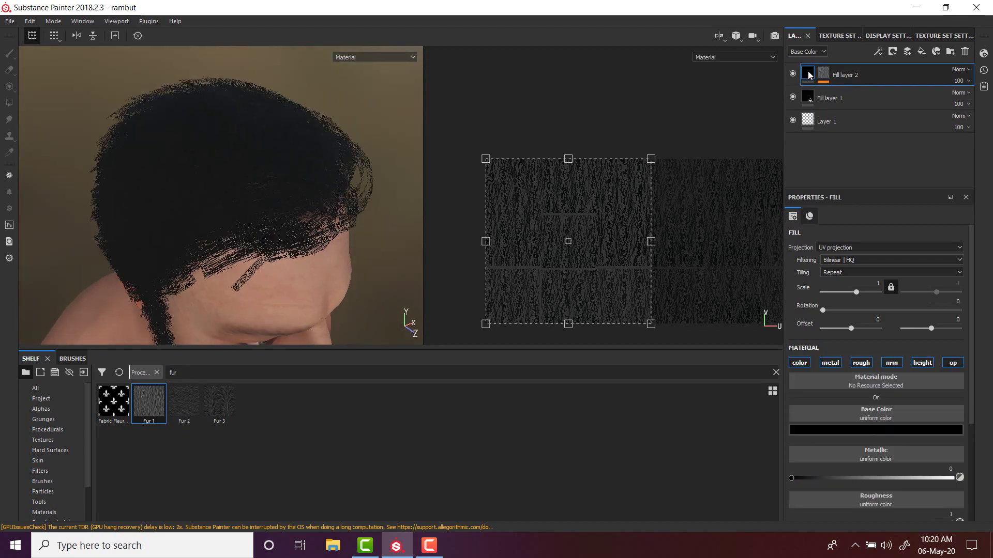
pyautogui.rightClick(810, 74)
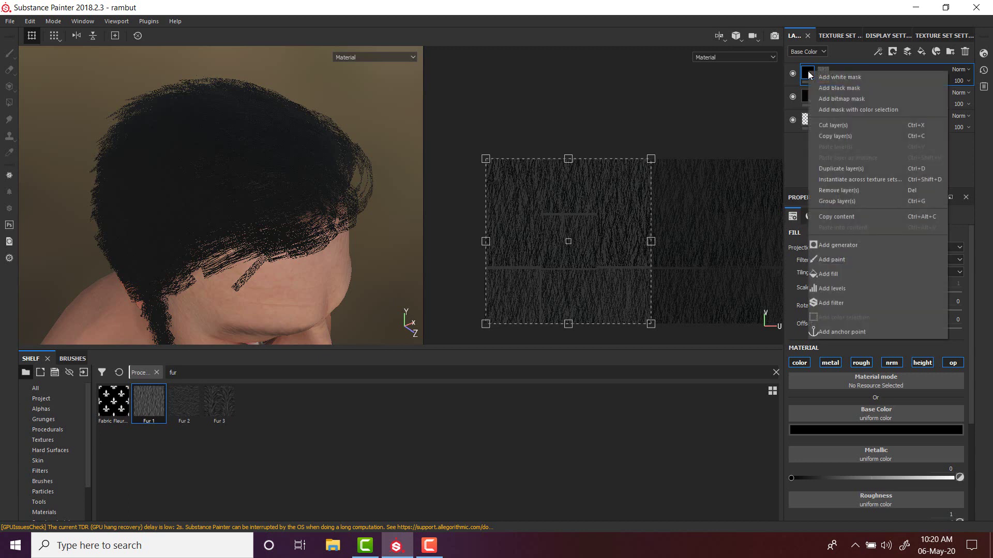
pyautogui.click(823, 169)
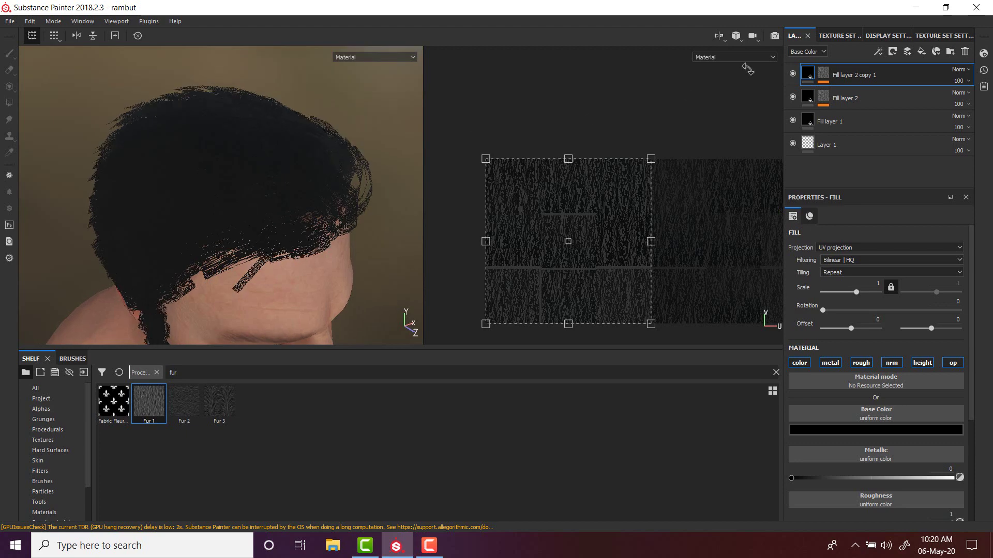
pyautogui.click(822, 81)
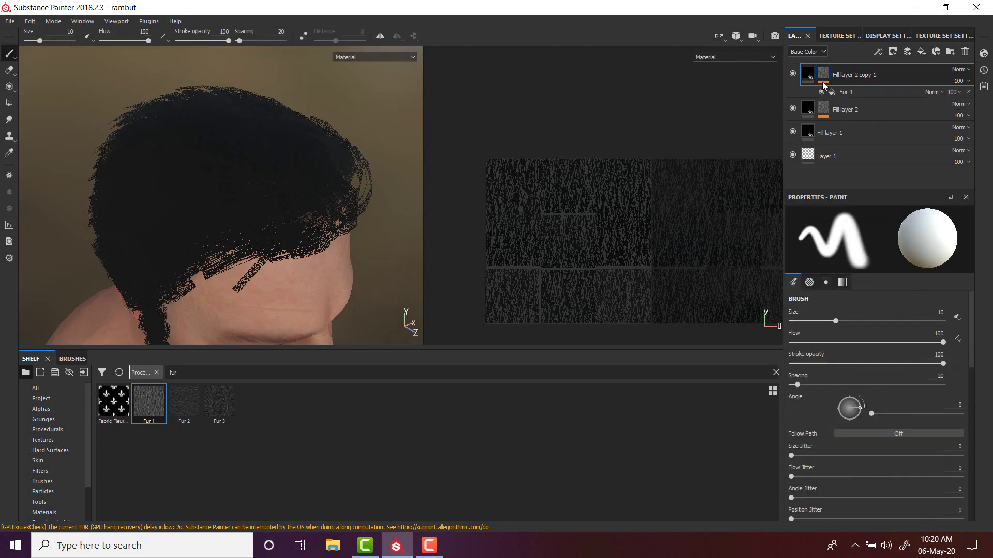
pyautogui.click(848, 92)
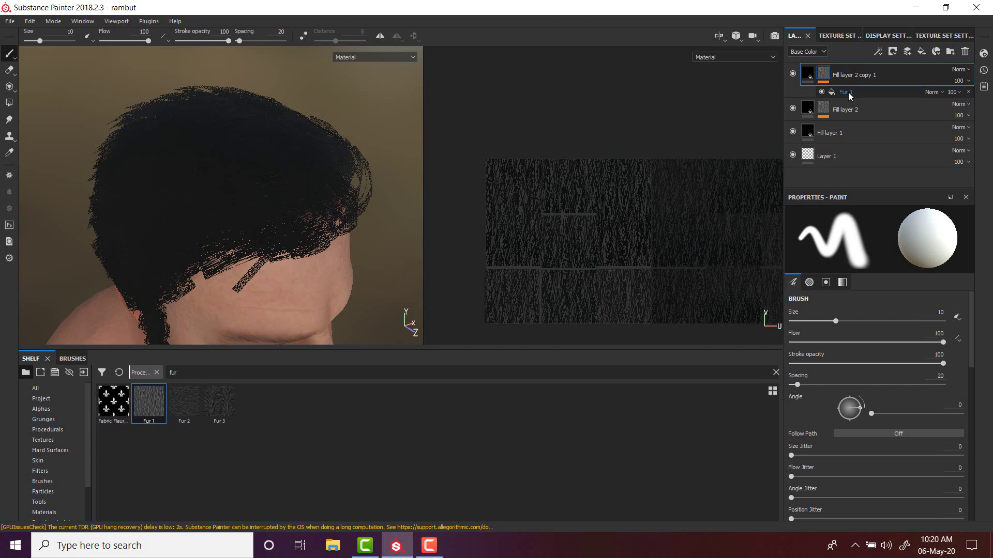
pyautogui.click(809, 74)
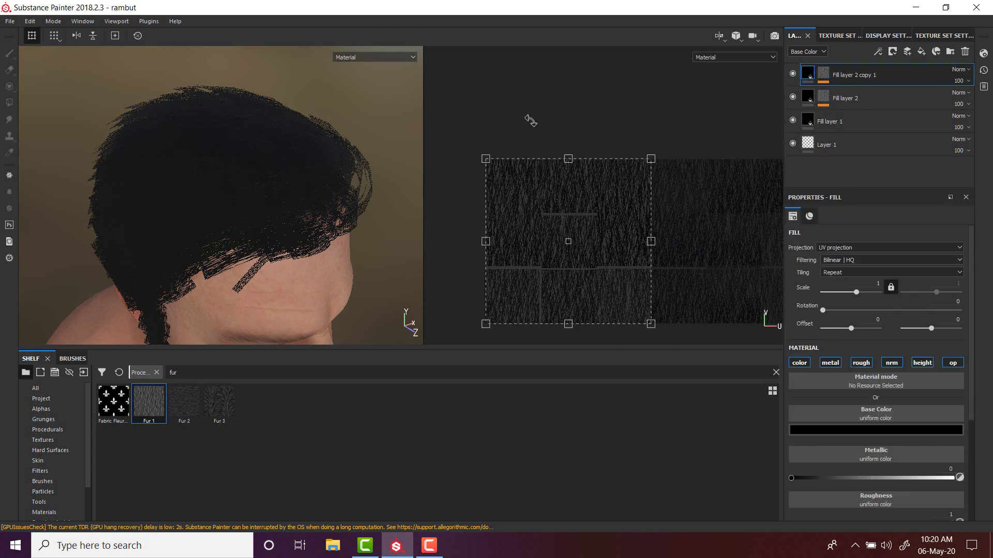
pyautogui.click(832, 435)
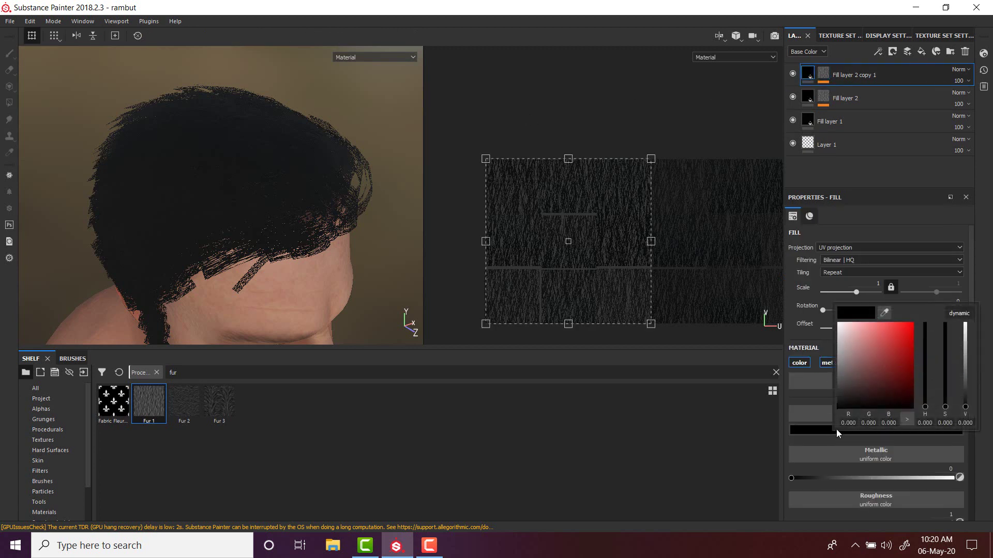
pyautogui.moveTo(849, 399); pyautogui.dragTo(854, 400)
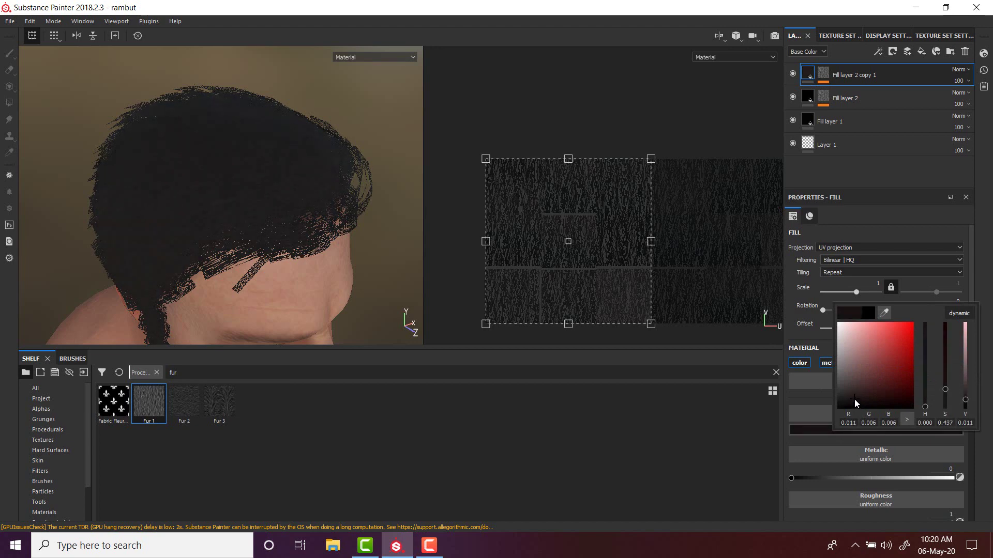
pyautogui.keyDown('alt'); pyautogui.moveTo(316, 215); pyautogui.dragTo(298, 186); pyautogui.keyUp('alt')
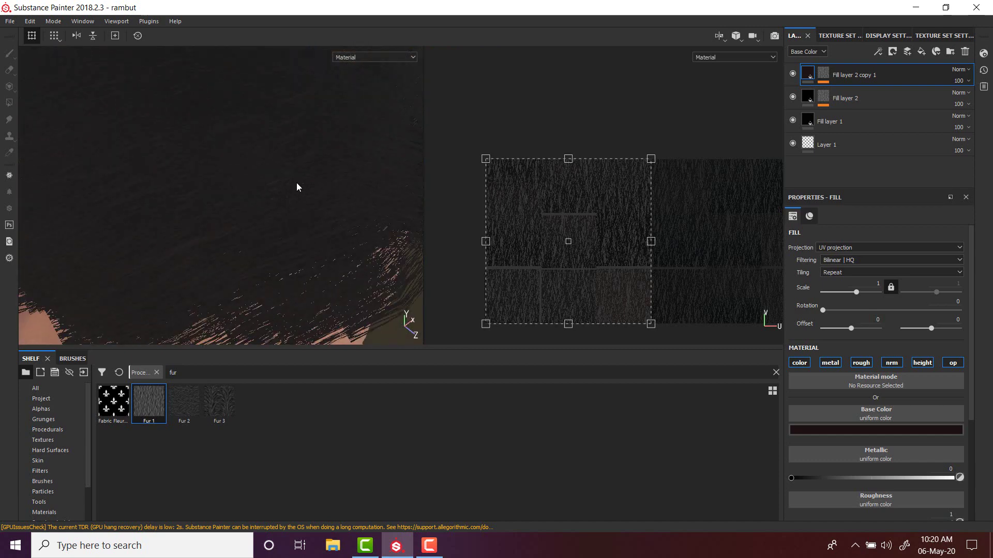
# - On the duplicate's Fur 1 mask fill, set the balance to 0.41, horizontal scale to about 1.76 and offset to about -0.128, -0.003
pyautogui.click(824, 82)
pyautogui.click(852, 91)
pyautogui.scroll(-3, 293, 180)
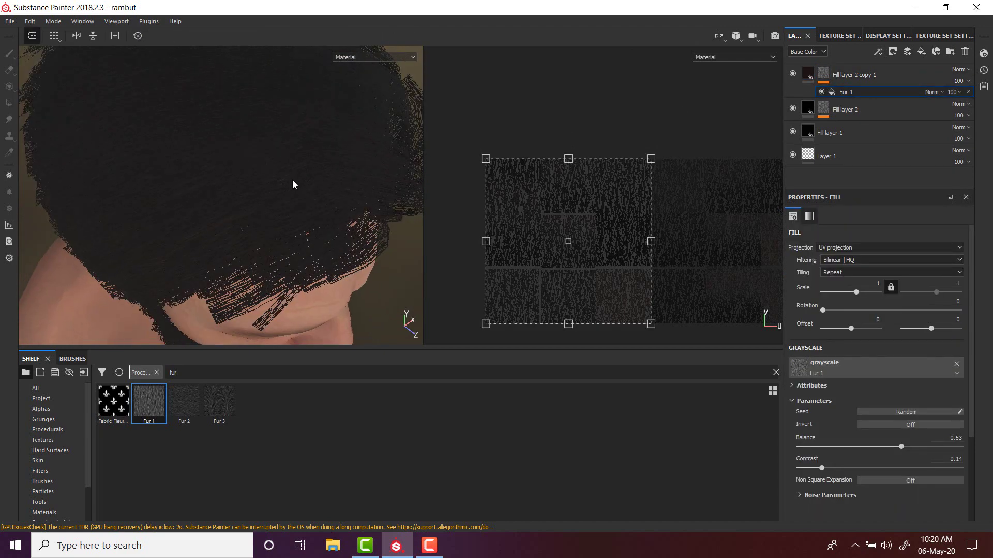
pyautogui.keyDown('alt'); pyautogui.moveTo(293, 181); pyautogui.dragTo(546, 200); pyautogui.keyUp('alt')
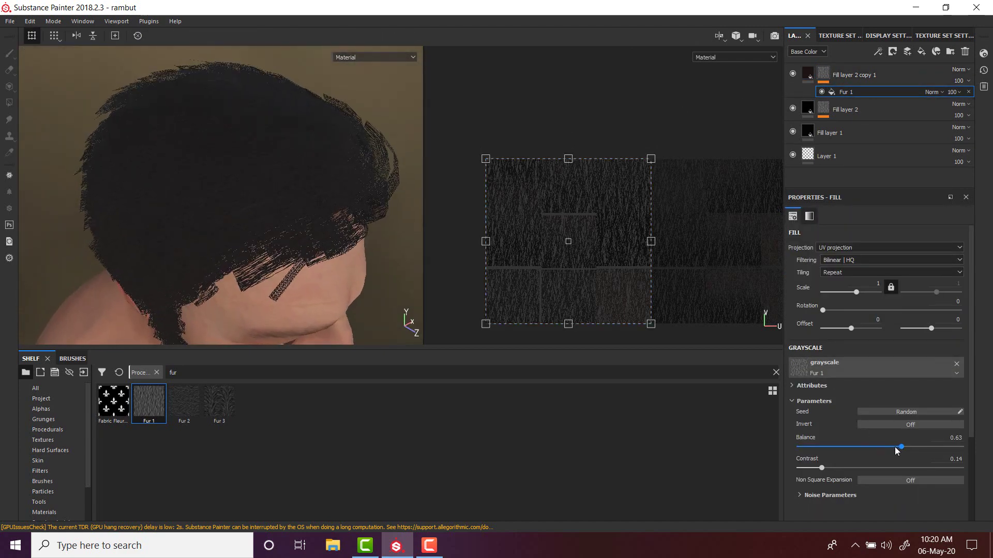
pyautogui.moveTo(900, 451); pyautogui.dragTo(866, 453)
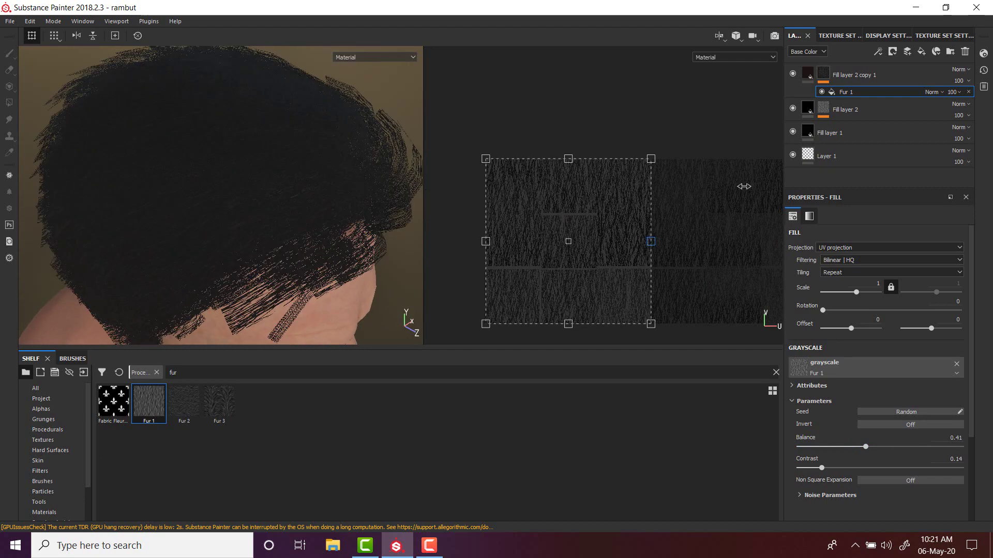
pyautogui.moveTo(653, 240); pyautogui.dragTo(580, 240)
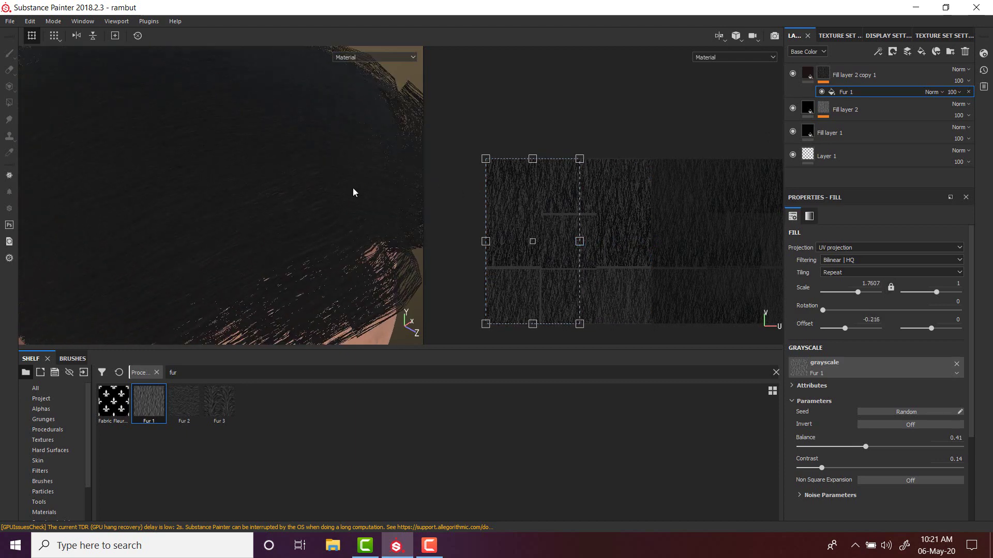
pyautogui.moveTo(530, 195)
pyautogui.mouseDown()
pyautogui.moveTo(574, 193)
pyautogui.moveTo(537, 194)
pyautogui.mouseUp()
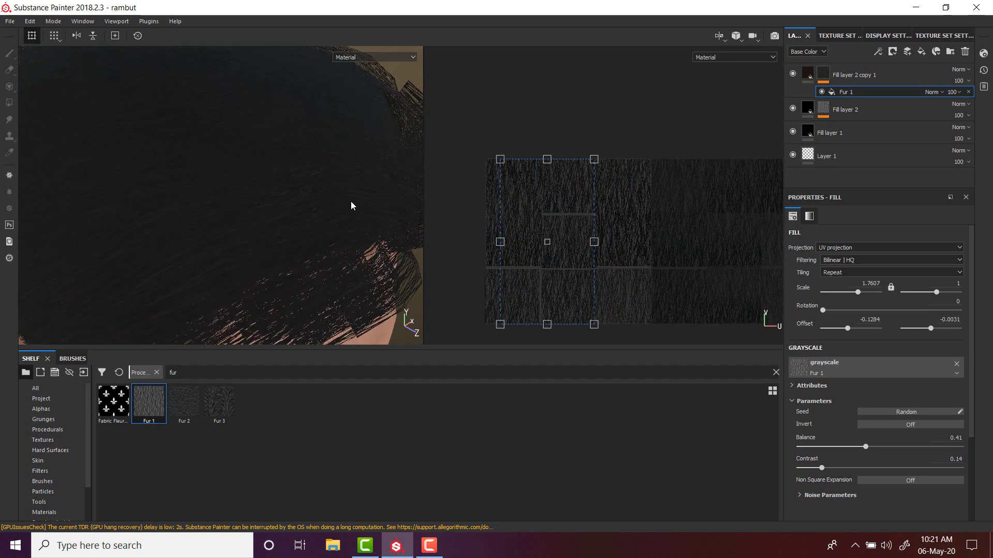
# - Examine the layered fur texture across the scalp hair and hairline from above, the front and the side
pyautogui.scroll(-3, 351, 201)
pyautogui.keyDown('alt'); pyautogui.moveTo(366, 261); pyautogui.dragTo(363, 246); pyautogui.keyUp('alt')
pyautogui.scroll(-1, 341, 220)
pyautogui.keyDown('alt'); pyautogui.moveTo(318, 201); pyautogui.dragTo(317, 193, button='middle'); pyautogui.keyUp('alt')
pyautogui.keyDown('alt'); pyautogui.moveTo(317, 194); pyautogui.dragTo(418, 211); pyautogui.keyUp('alt')
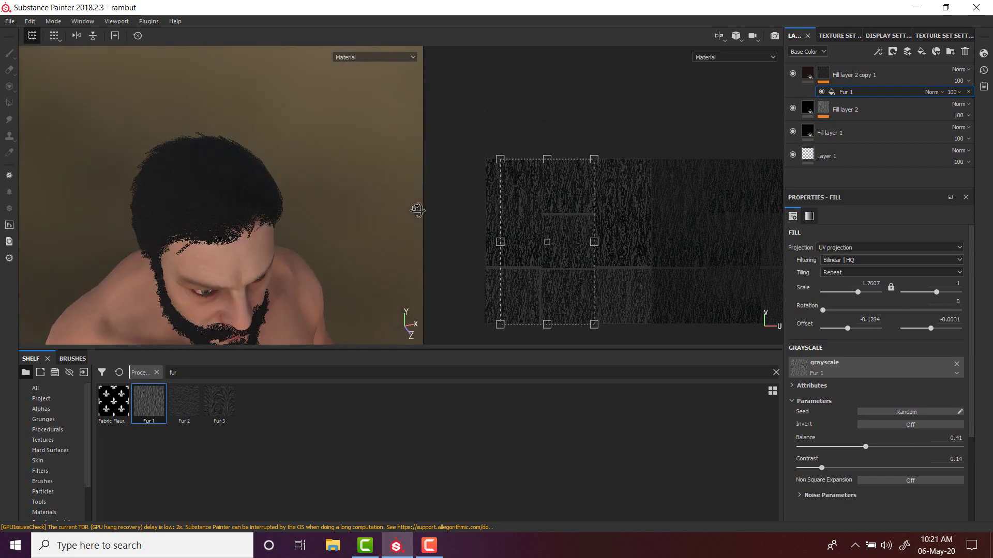
pyautogui.scroll(3, 246, 223)
pyautogui.keyDown('alt'); pyautogui.moveTo(279, 184); pyautogui.dragTo(248, 201, button='middle'); pyautogui.keyUp('alt')
pyautogui.keyDown('alt'); pyautogui.moveTo(249, 201); pyautogui.dragTo(295, 189, button='right'); pyautogui.keyUp('alt')
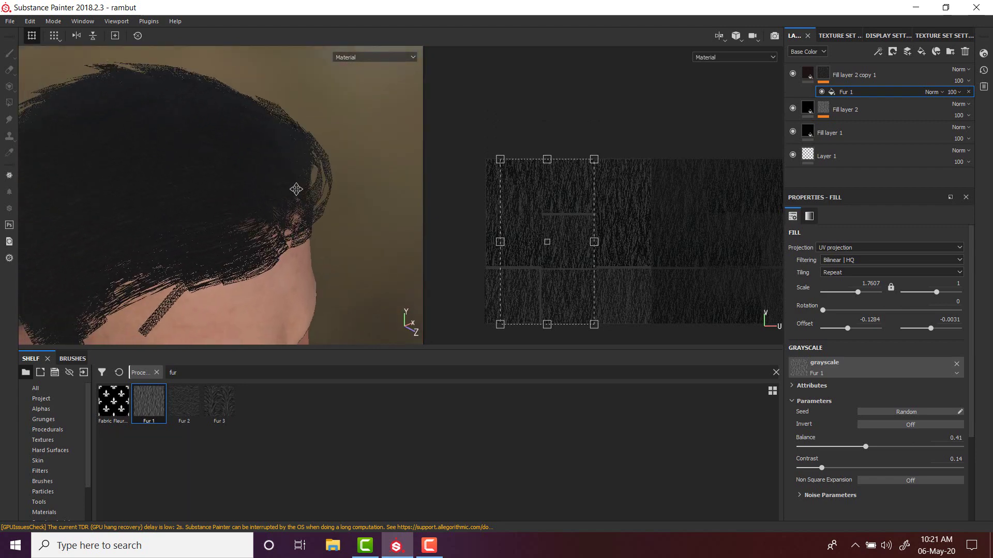
pyautogui.keyDown('alt'); pyautogui.moveTo(294, 212); pyautogui.dragTo(303, 188); pyautogui.keyUp('alt')
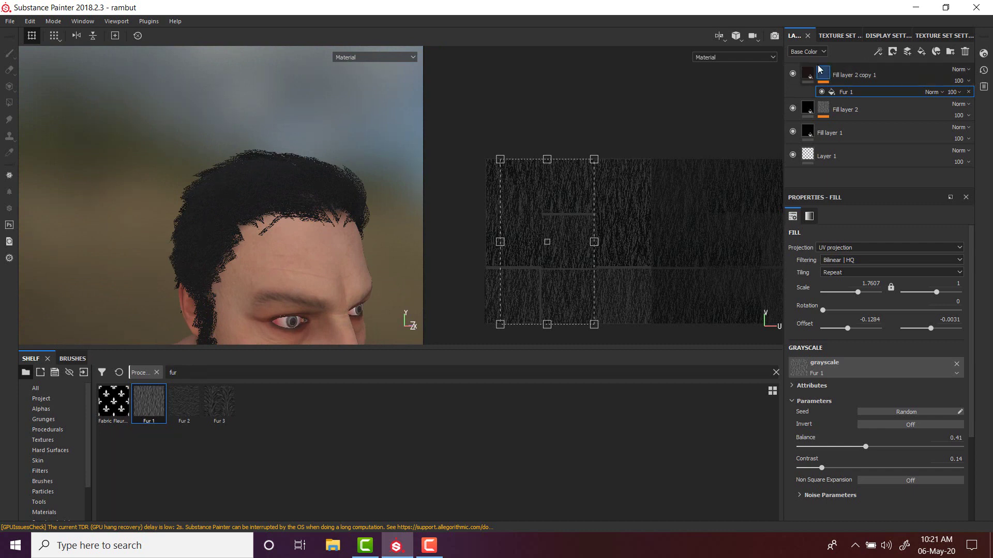
# - Duplicate Fill layer 2 copy 1 and set the new layer's base color to about R 0.042, G 0.035, B 0.035
pyautogui.click(804, 77)
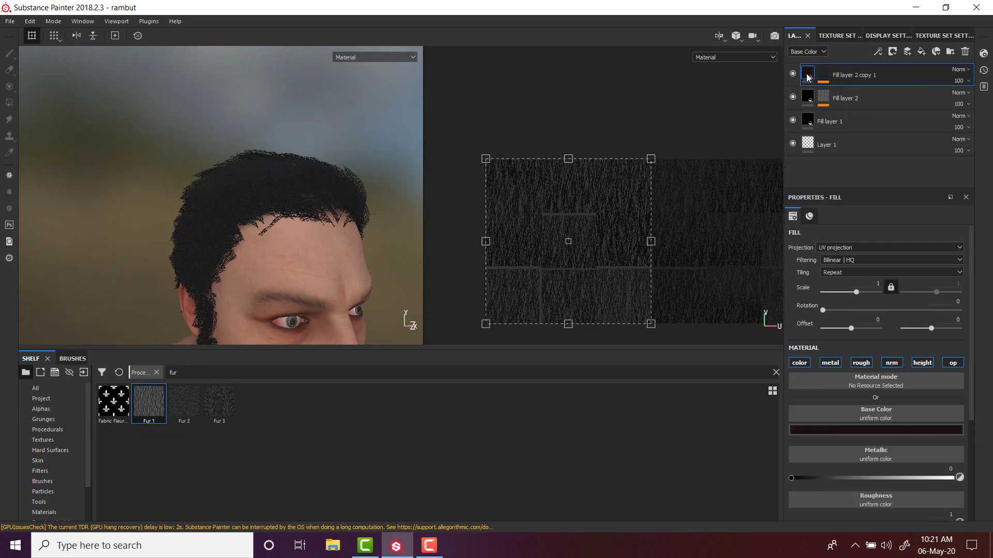
pyautogui.rightClick(808, 76)
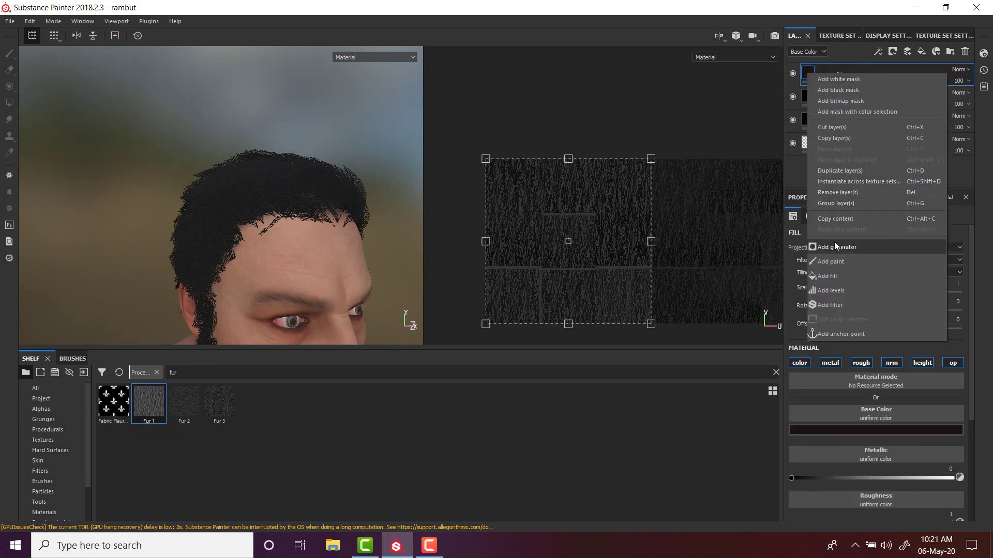
pyautogui.click(845, 171)
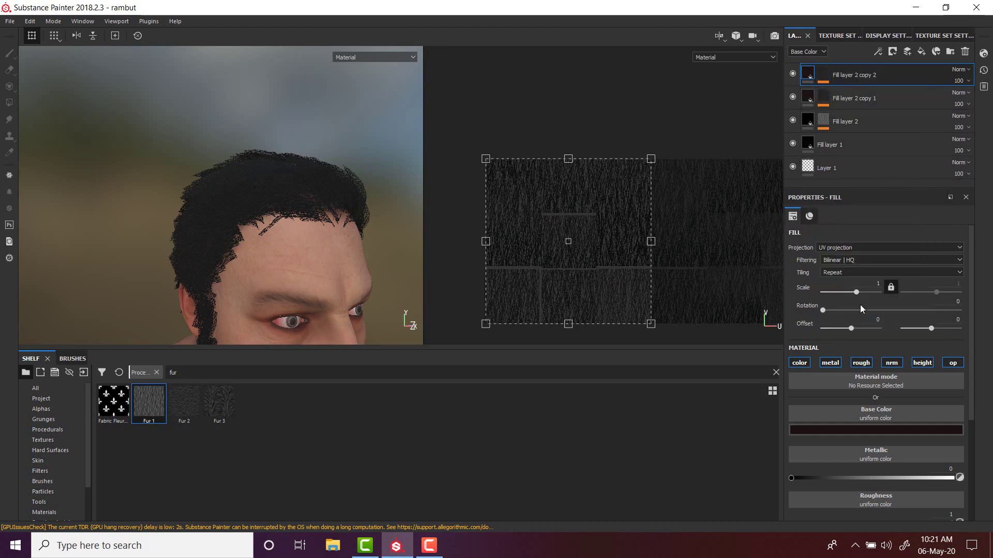
pyautogui.click(876, 429)
pyautogui.click(857, 481)
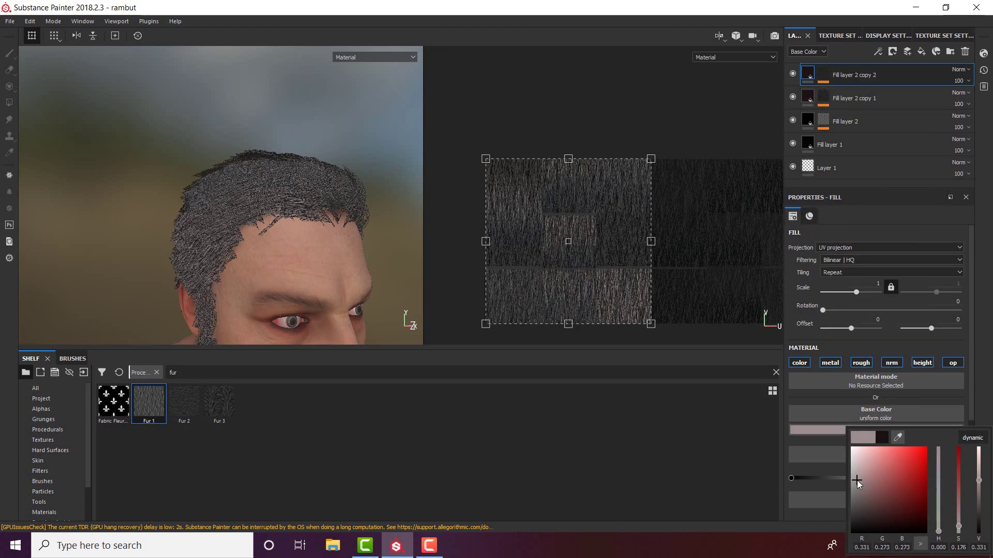
pyautogui.moveTo(857, 479); pyautogui.dragTo(858, 517)
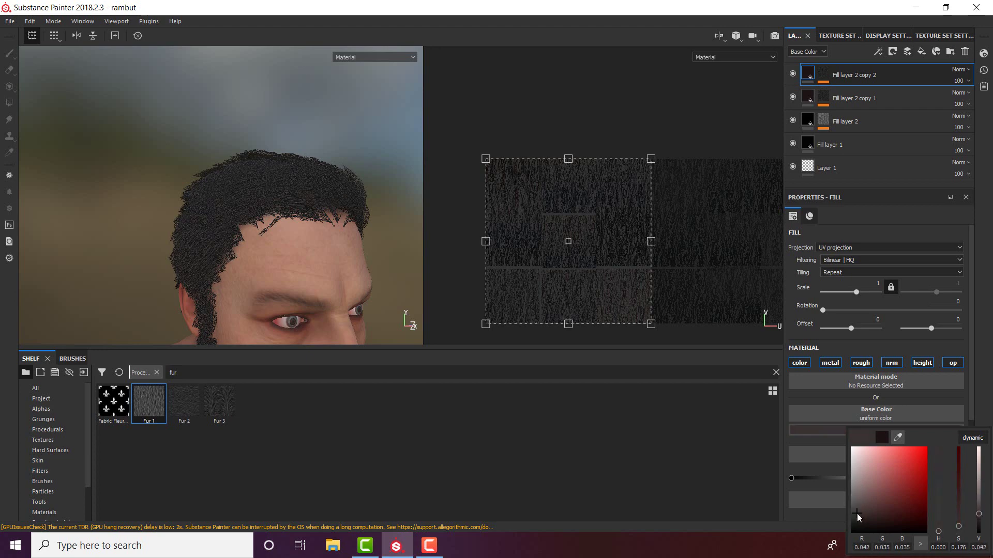
# - Set the balance of the Fur 1 mask fill on Fill layer 2 copy 2 to 0.26 and check the hair
pyautogui.keyDown('alt'); pyautogui.moveTo(302, 197); pyautogui.dragTo(333, 258); pyautogui.keyUp('alt')
pyautogui.scroll(5, 315, 236)
pyautogui.keyDown('alt'); pyautogui.moveTo(313, 253); pyautogui.dragTo(331, 290, button='middle'); pyautogui.keyUp('alt')
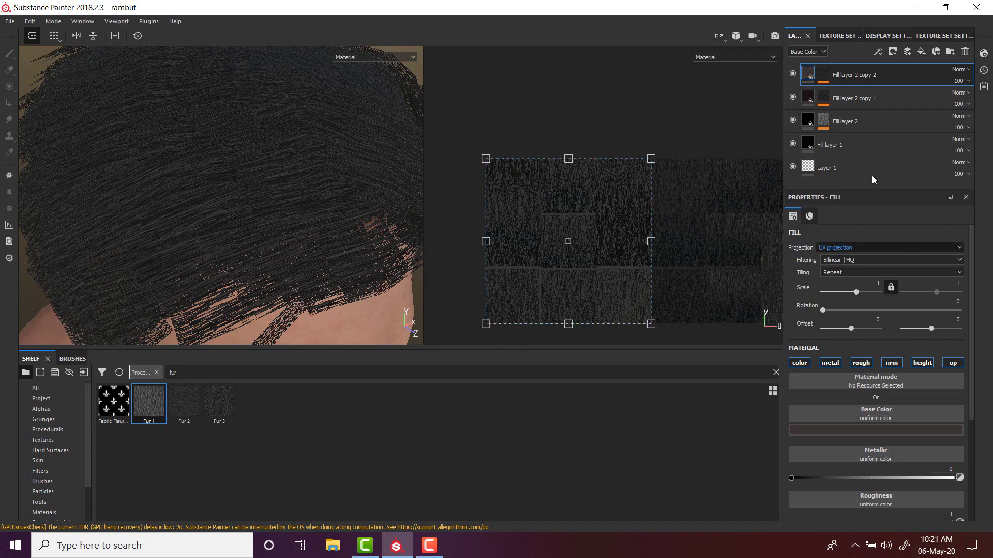
pyautogui.click(823, 78)
pyautogui.click(849, 92)
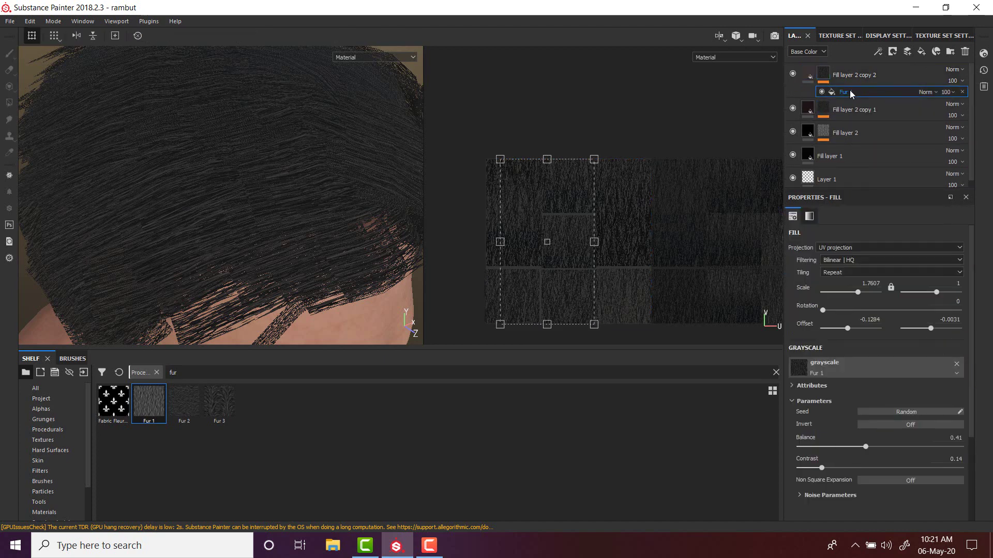
pyautogui.moveTo(865, 445); pyautogui.dragTo(840, 448)
pyautogui.keyDown('alt'); pyautogui.moveTo(330, 204); pyautogui.dragTo(246, 187); pyautogui.keyUp('alt')
pyautogui.scroll(-2, 331, 223)
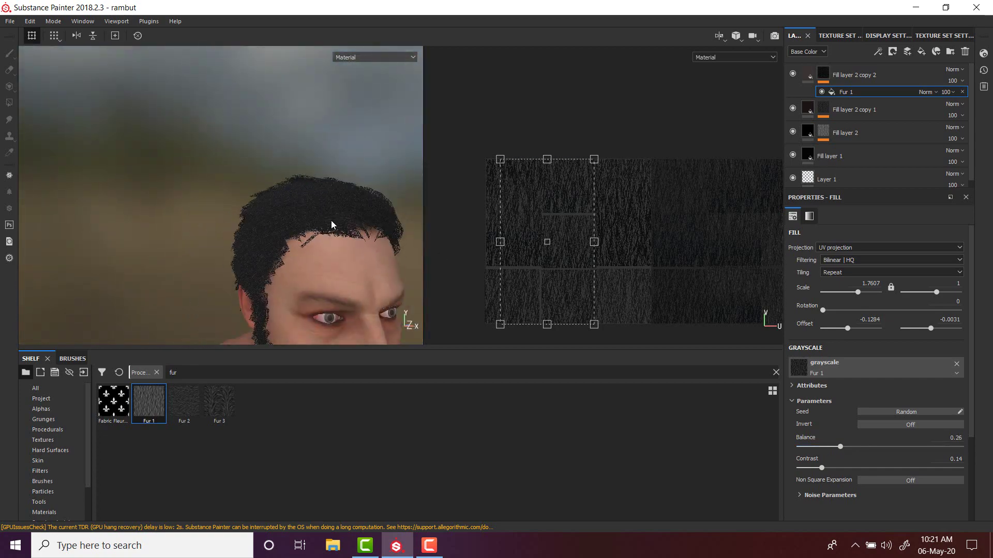
pyautogui.keyDown('alt'); pyautogui.moveTo(333, 173); pyautogui.dragTo(332, 119, button='middle'); pyautogui.keyUp('alt')
pyautogui.keyDown('alt'); pyautogui.moveTo(332, 118); pyautogui.dragTo(181, 164); pyautogui.keyUp('alt')
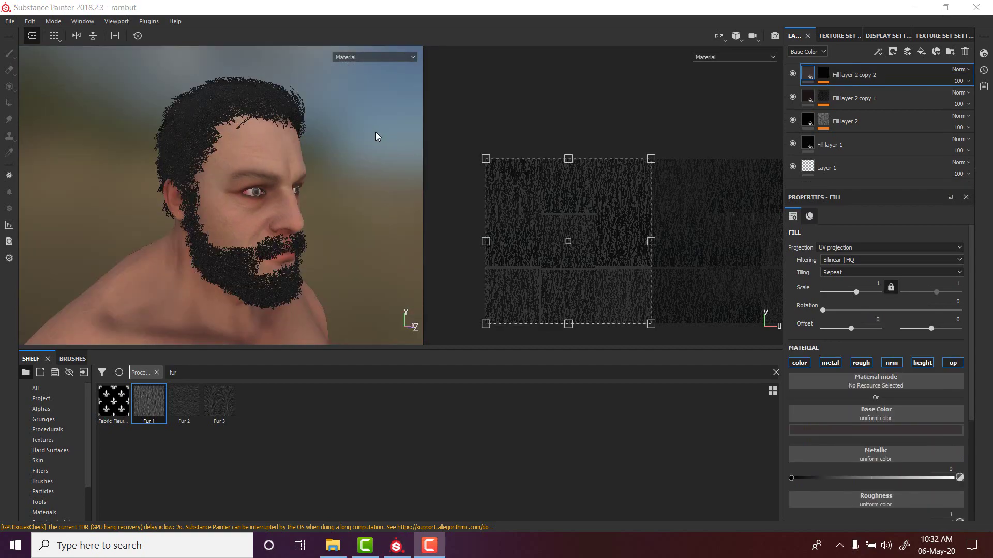
# - On Fill layer 2 copy 2's Fur 1 mask fill, set the balance to 0.14 and widen the projection to a horizontal scale of about 2.24
pyautogui.moveTo(375, 135)
pyautogui.keyDown('alt'); pyautogui.mouseDown()
pyautogui.moveTo(350, 133)
pyautogui.moveTo(355, 145)
pyautogui.moveTo(304, 117)
pyautogui.moveTo(350, 146)
pyautogui.moveTo(372, 199)
pyautogui.moveTo(338, 156)
pyautogui.moveTo(358, 138)
pyautogui.mouseUp(); pyautogui.keyUp('alt')
pyautogui.scroll(3, 330, 150)
pyautogui.keyDown('alt'); pyautogui.moveTo(356, 146); pyautogui.dragTo(365, 160, button='middle'); pyautogui.keyUp('alt')
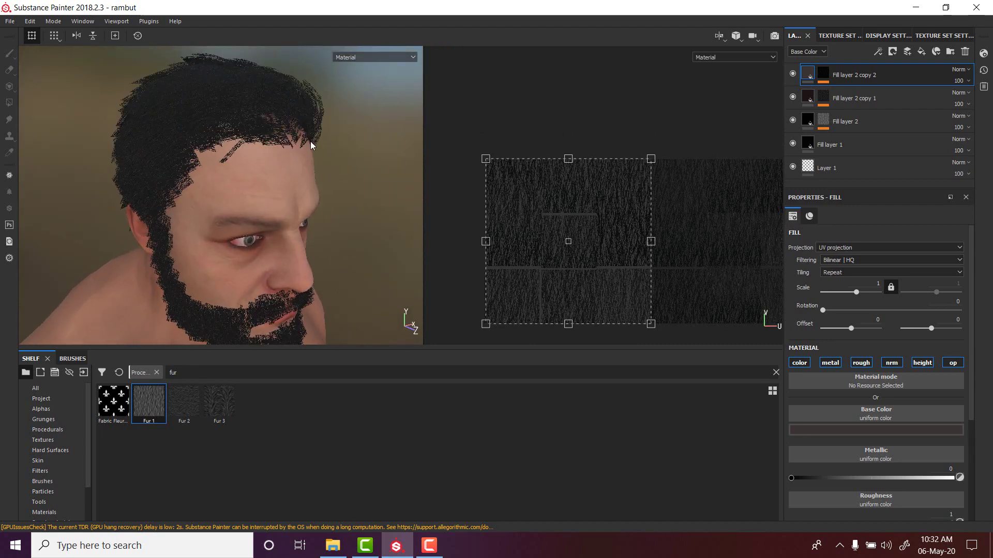
pyautogui.click(823, 81)
pyautogui.click(847, 92)
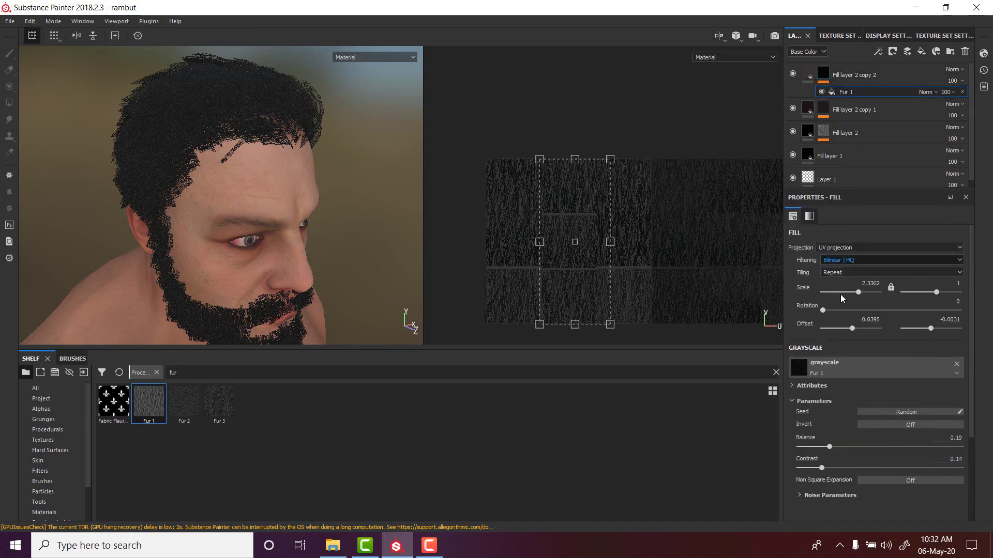
pyautogui.moveTo(829, 447); pyautogui.dragTo(821, 447)
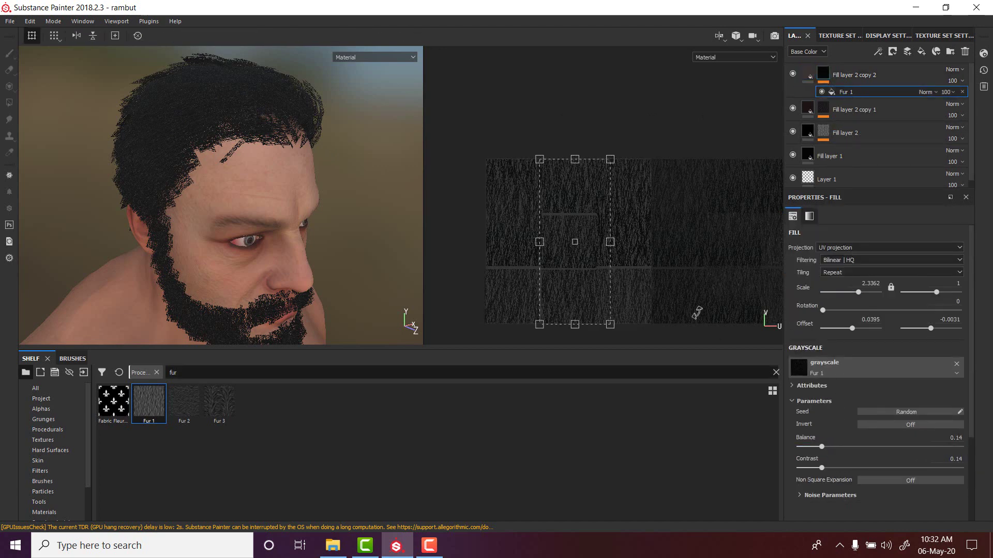
pyautogui.moveTo(610, 241)
pyautogui.mouseDown()
pyautogui.moveTo(655, 242)
pyautogui.moveTo(598, 241)
pyautogui.moveTo(613, 243)
pyautogui.mouseUp()
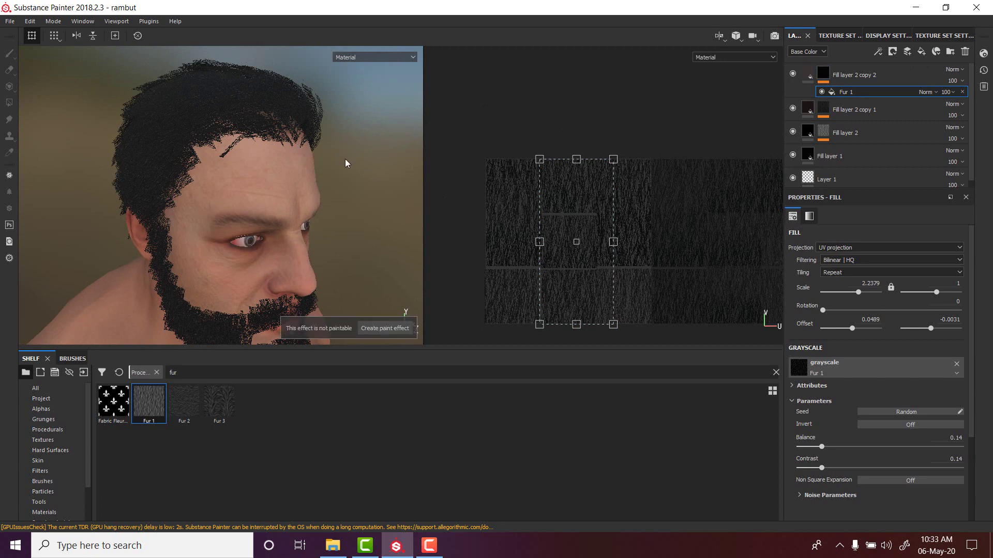
# - Set up the texture export for only the rambut texture set, keeping the human male/texture folder and the 1024x1024 document size
pyautogui.click(10, 22)
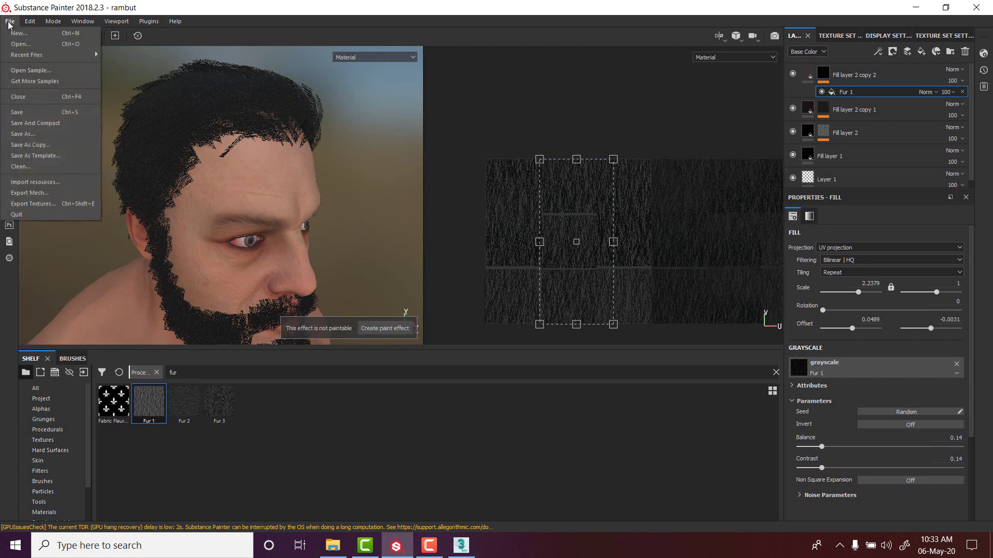
pyautogui.click(38, 202)
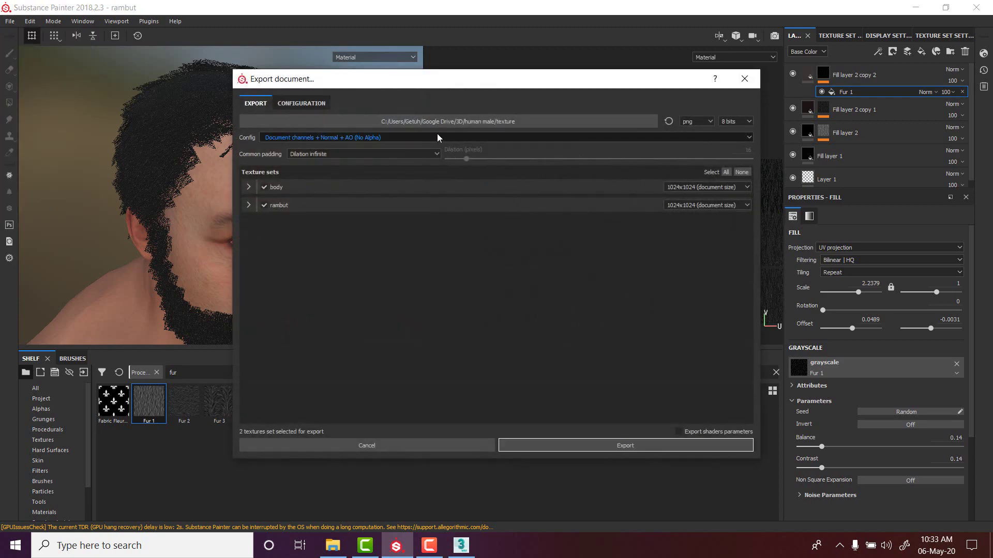
pyautogui.click(264, 188)
pyautogui.click(316, 206)
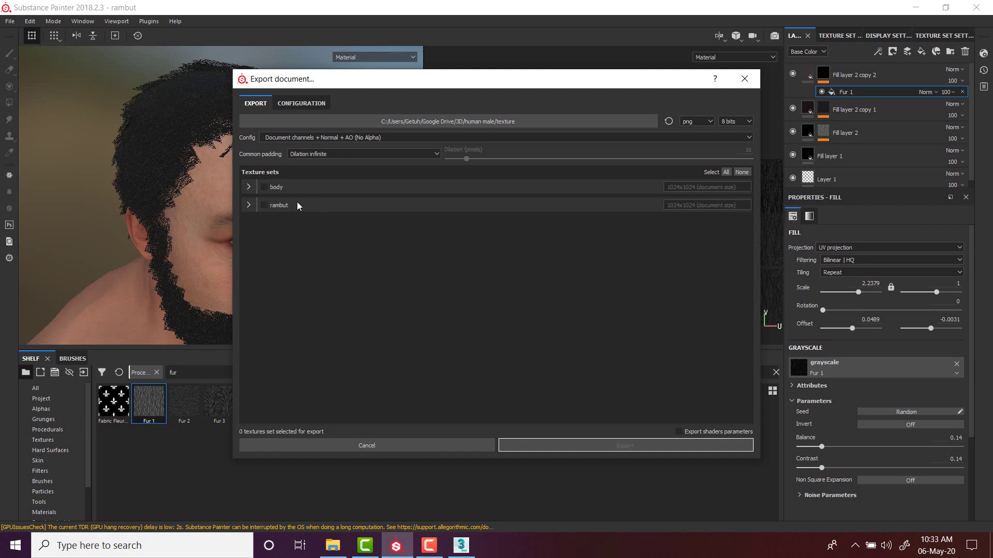
pyautogui.click(297, 206)
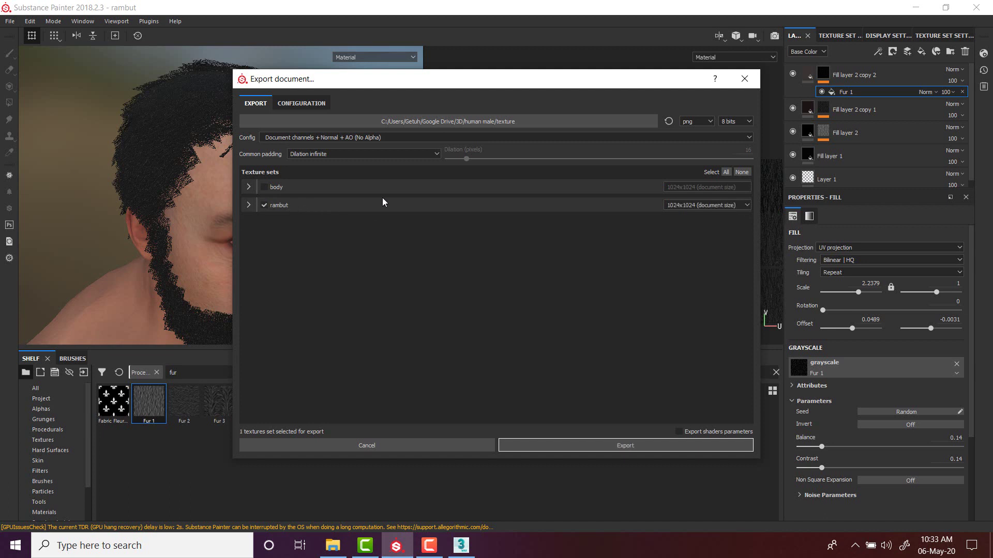
pyautogui.click(509, 122)
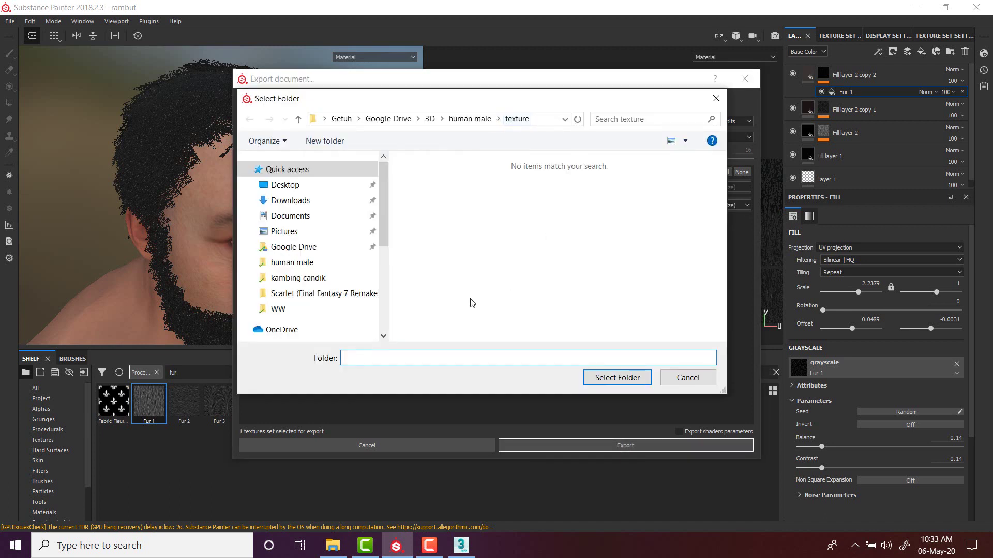
pyautogui.click(712, 375)
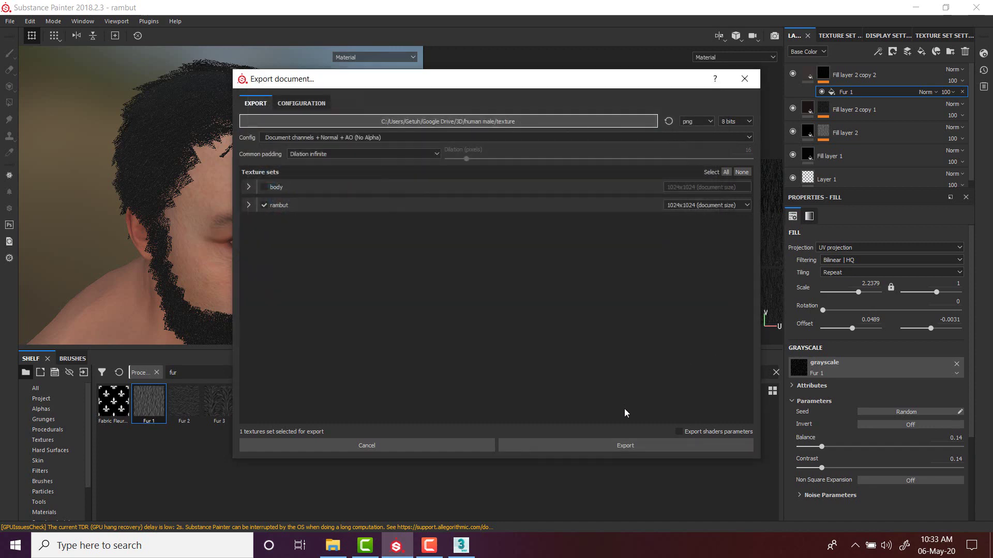
pyautogui.click(705, 205)
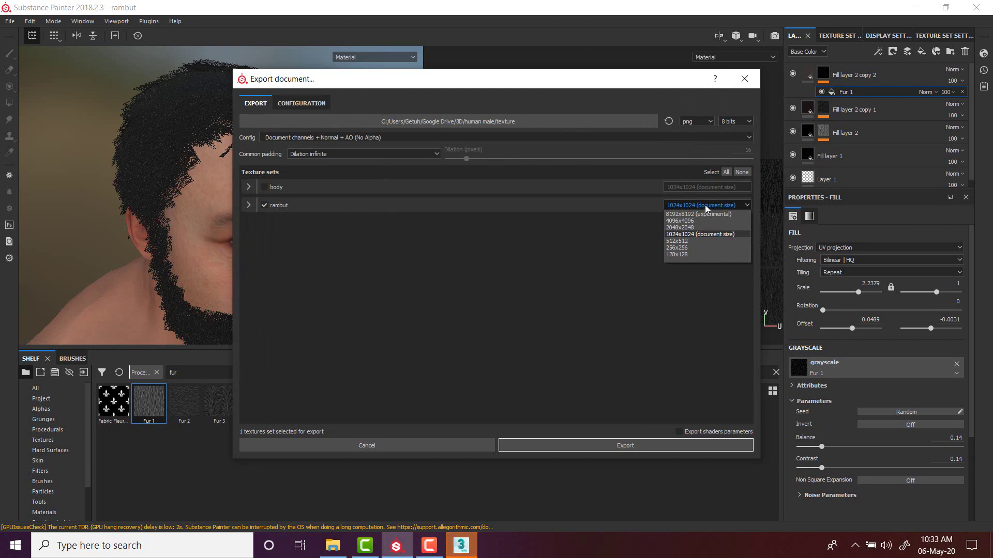
pyautogui.click(699, 204)
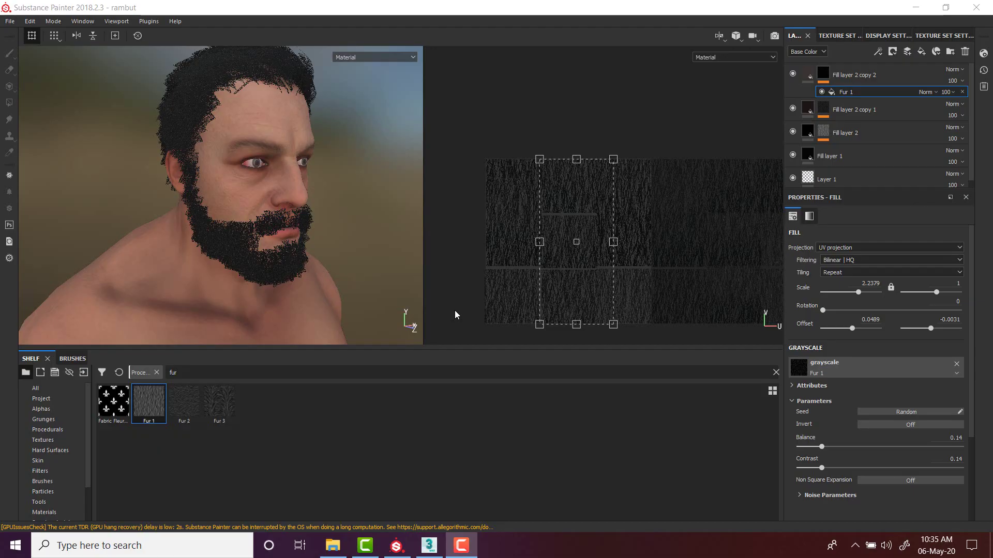
# - Open the exported texture folder in File Explorer and view the rambut_Base_Color image full size
pyautogui.click(332, 545)
pyautogui.click(542, 248)
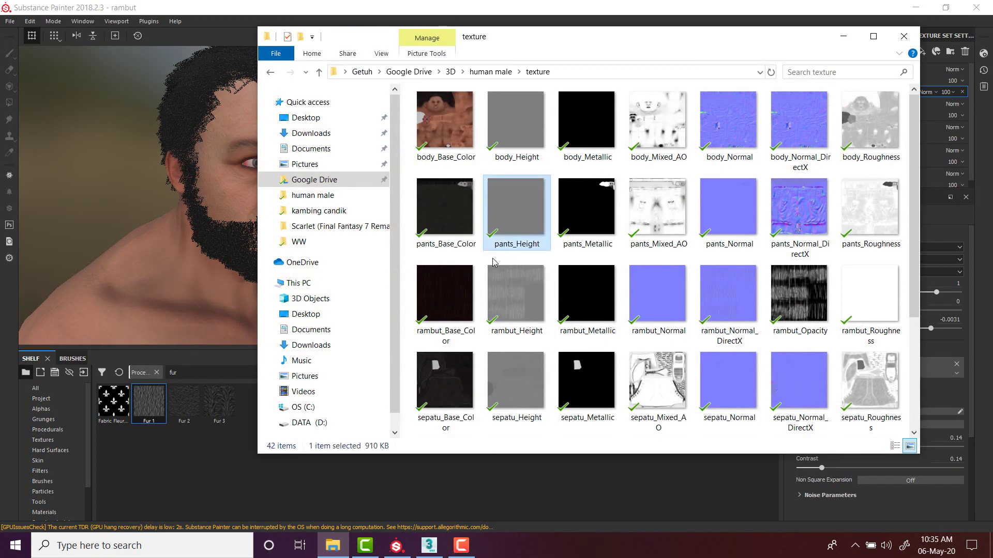
pyautogui.click(454, 279)
pyautogui.click(532, 284)
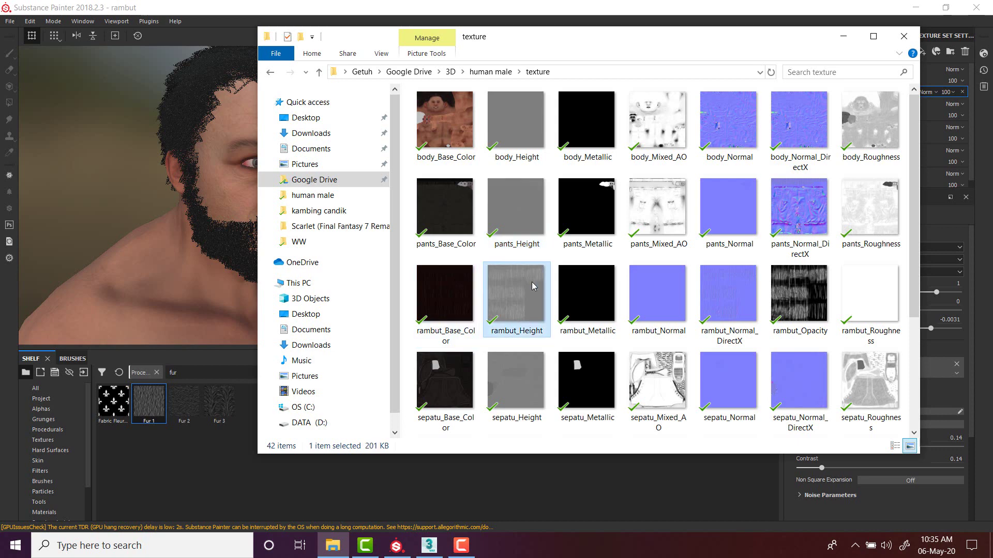
pyautogui.click(453, 284)
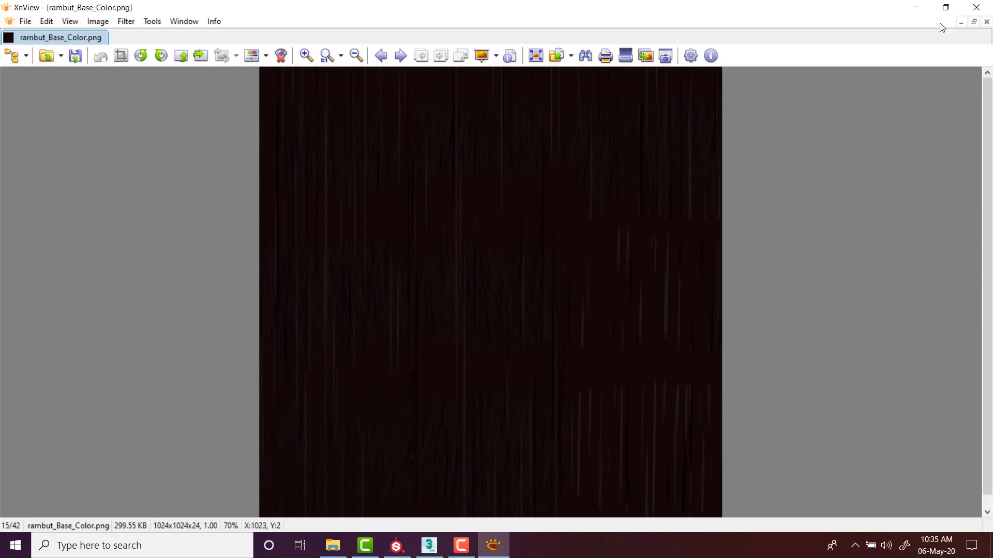
pyautogui.click(987, 6)
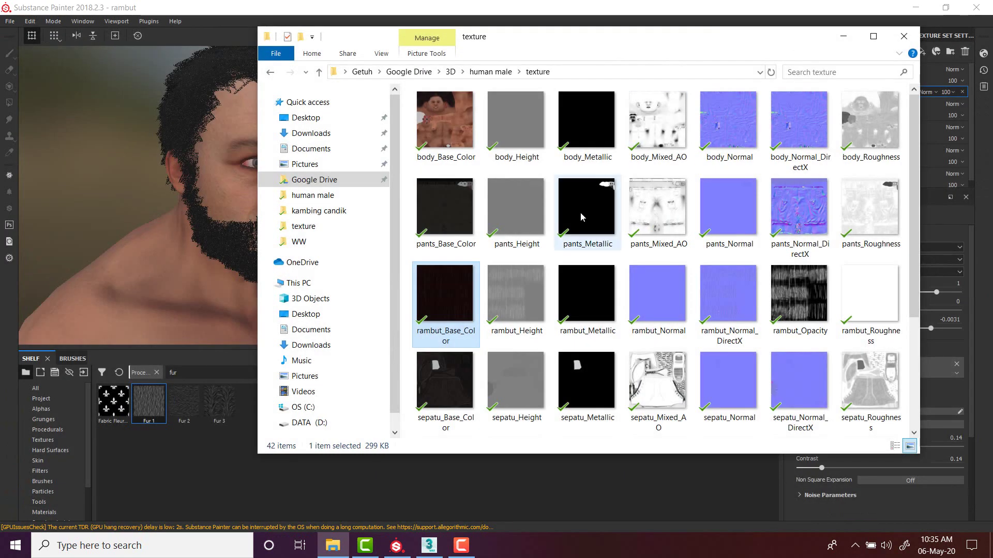
# - Look over the remaining exported rambut maps and view the rambut_Opacity image full size
pyautogui.click(582, 278)
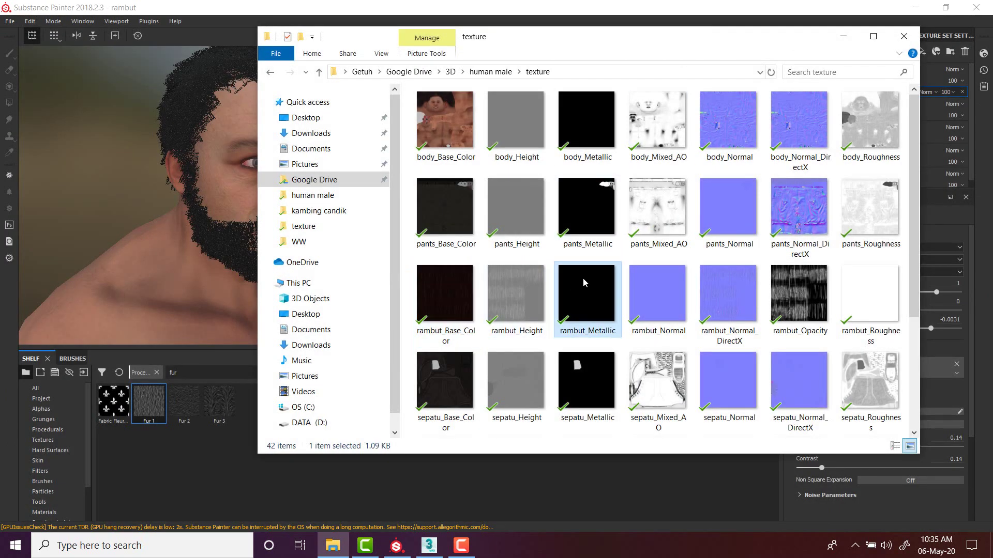
pyautogui.click(859, 282)
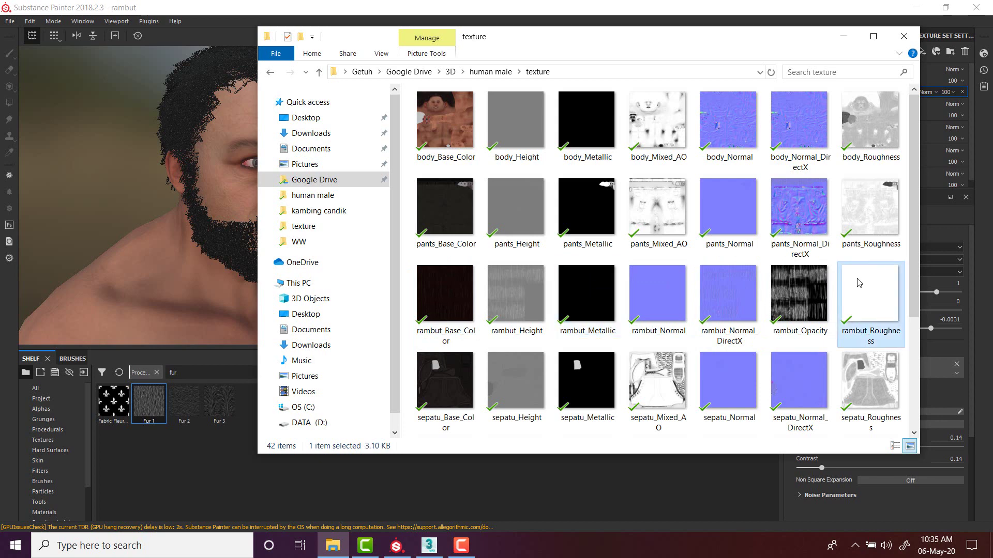
pyautogui.doubleClick(793, 286)
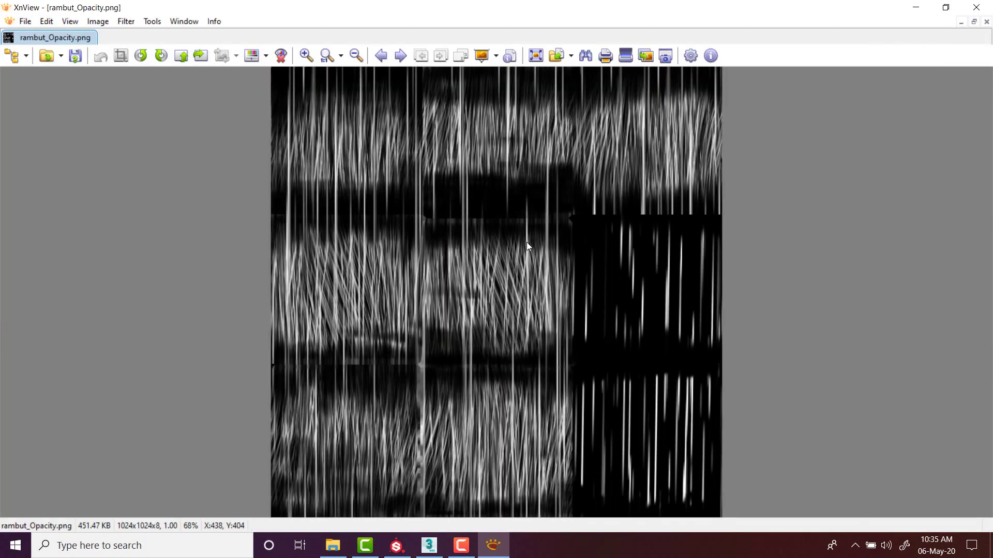
pyautogui.click(981, 7)
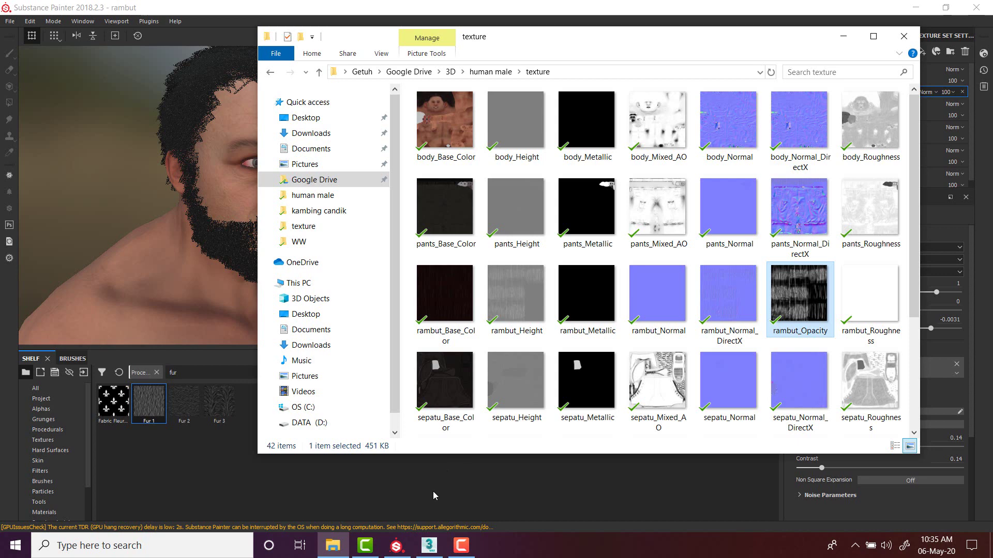
# - Switch to 3ds Max and assign rambut_Base_Color.png as diffuse color map and rambut_Opacity.png as opacity map of the unused material 20 - Default
pyautogui.click(429, 545)
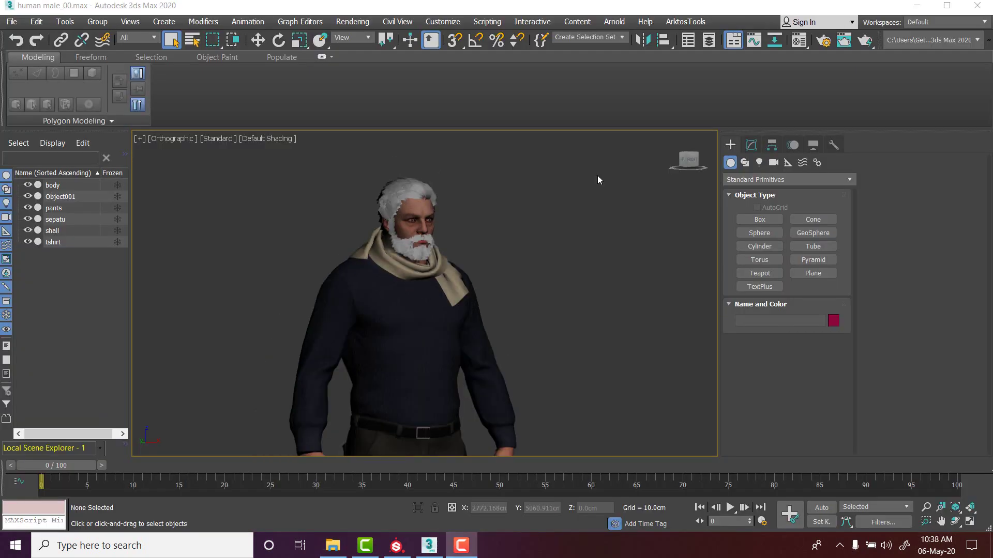
pyautogui.press('m')
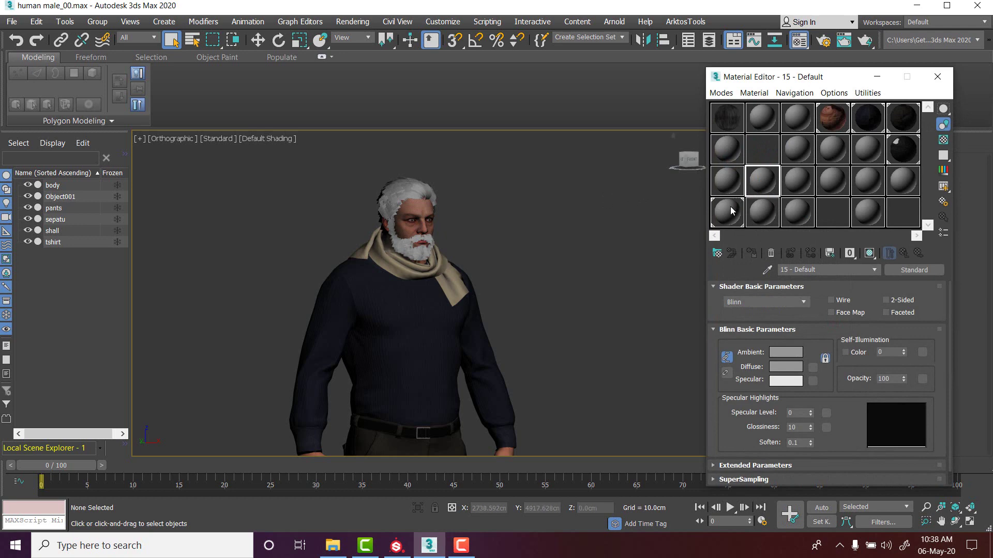
pyautogui.click(769, 213)
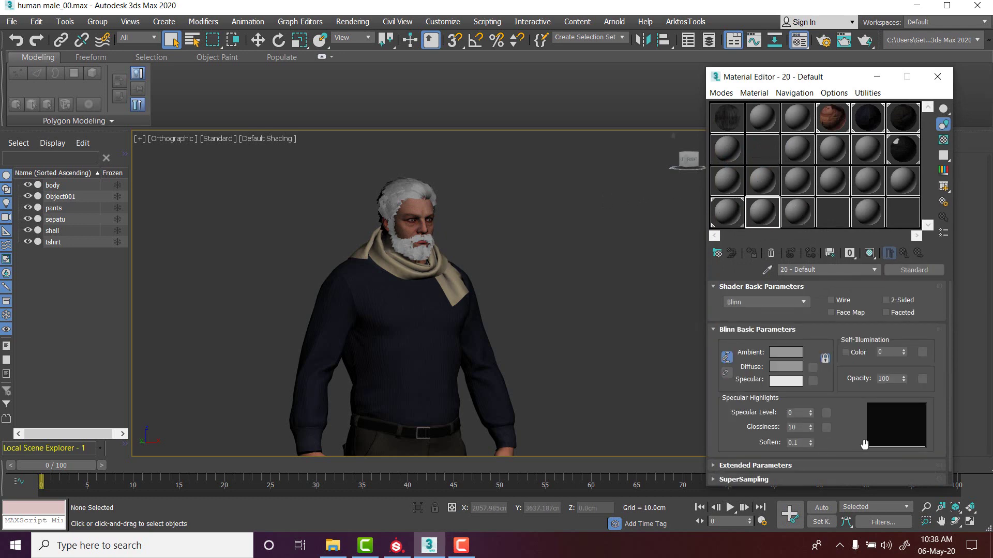
pyautogui.scroll(-1, 863, 305)
pyautogui.click(776, 480)
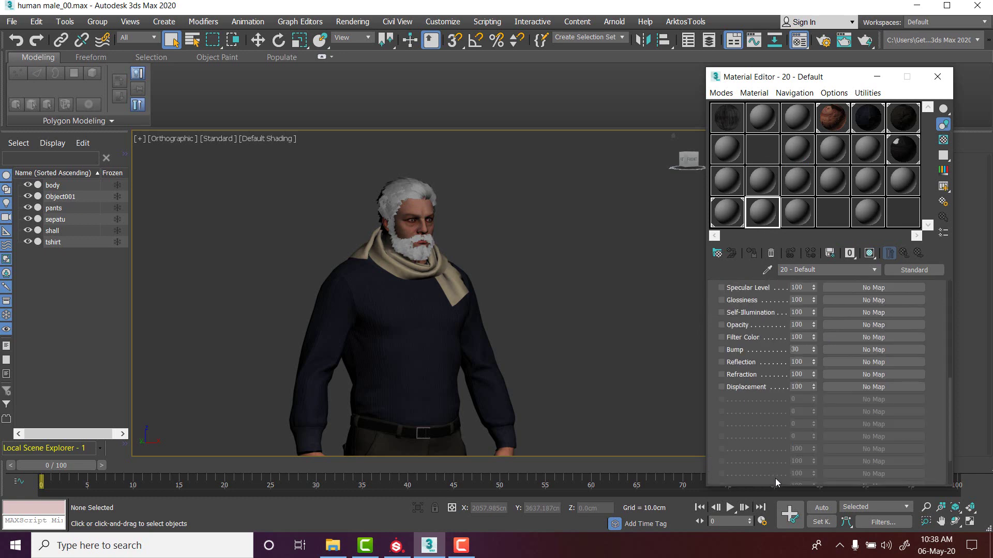
pyautogui.scroll(3, 788, 393)
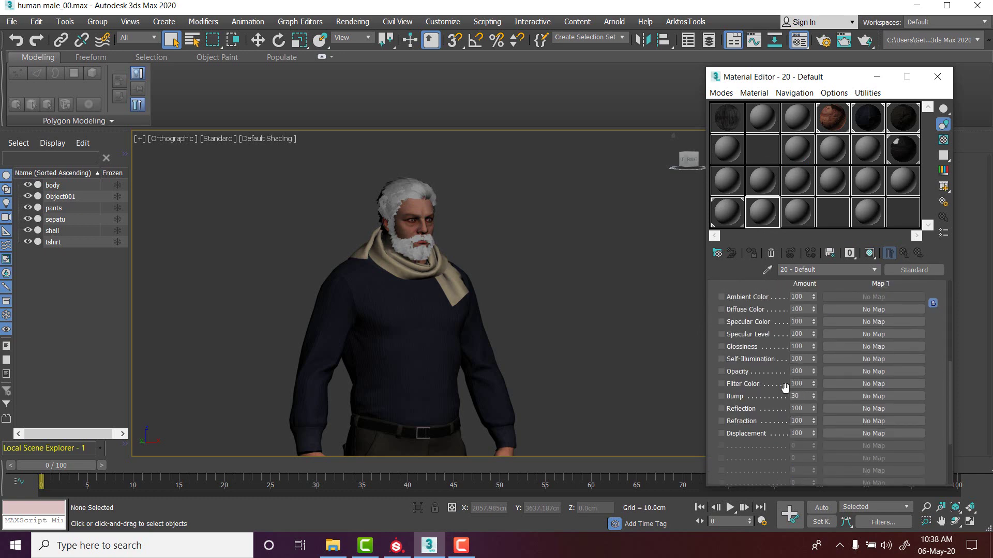
pyautogui.click(333, 547)
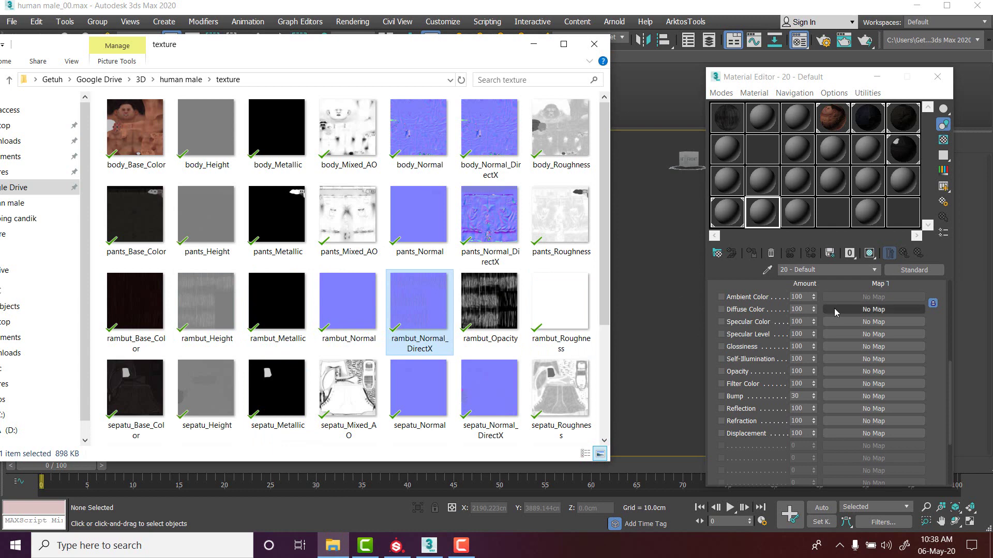
pyautogui.click(139, 300)
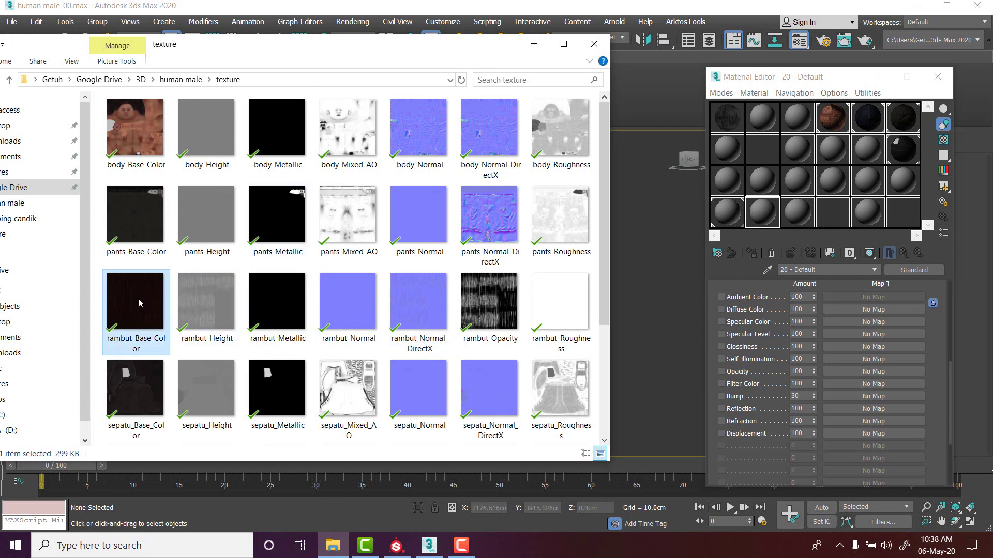
pyautogui.moveTo(139, 304); pyautogui.dragTo(842, 312)
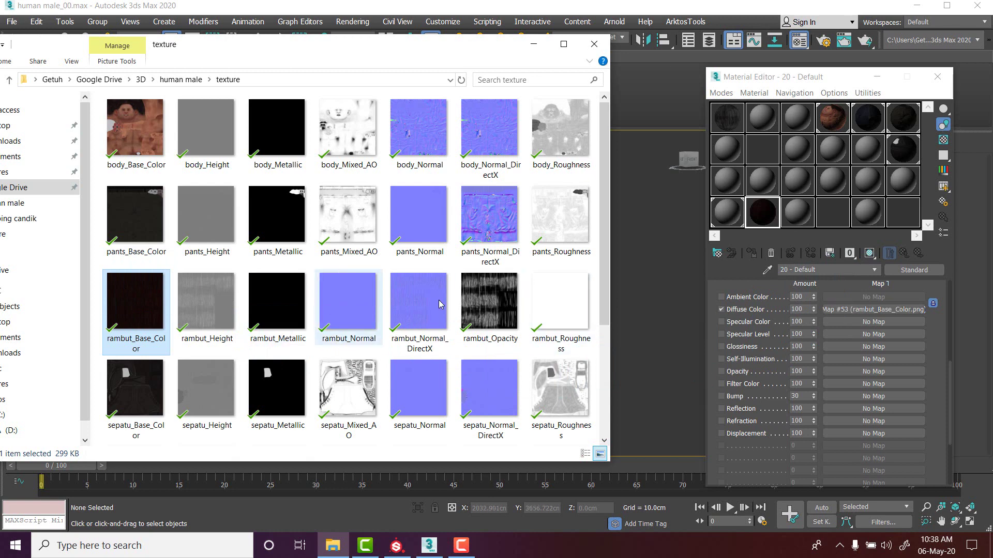
pyautogui.moveTo(484, 304); pyautogui.dragTo(852, 371)
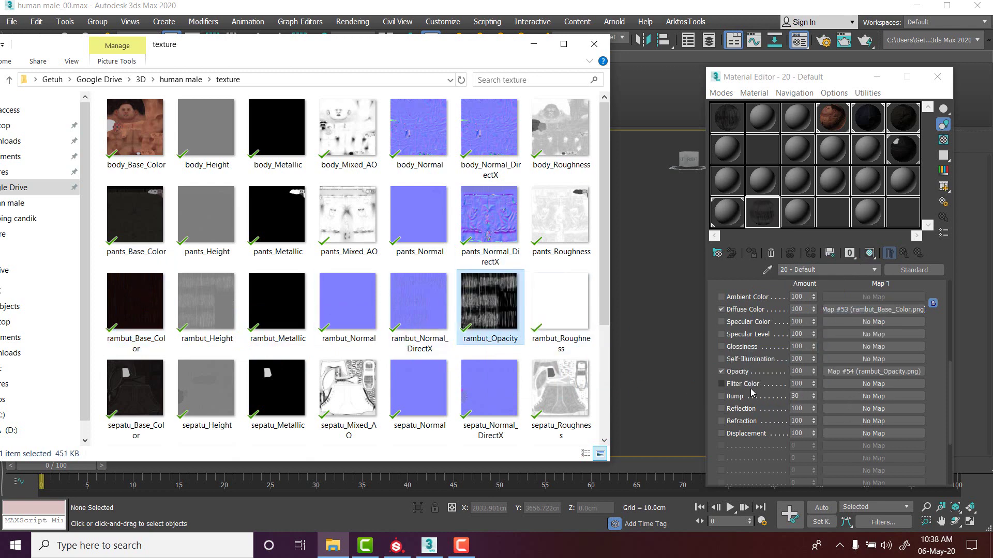
# - Set the material's bump amount to 100 and give it a Normal Bump map using rambut_Normal_DirectX.png
pyautogui.click(804, 396)
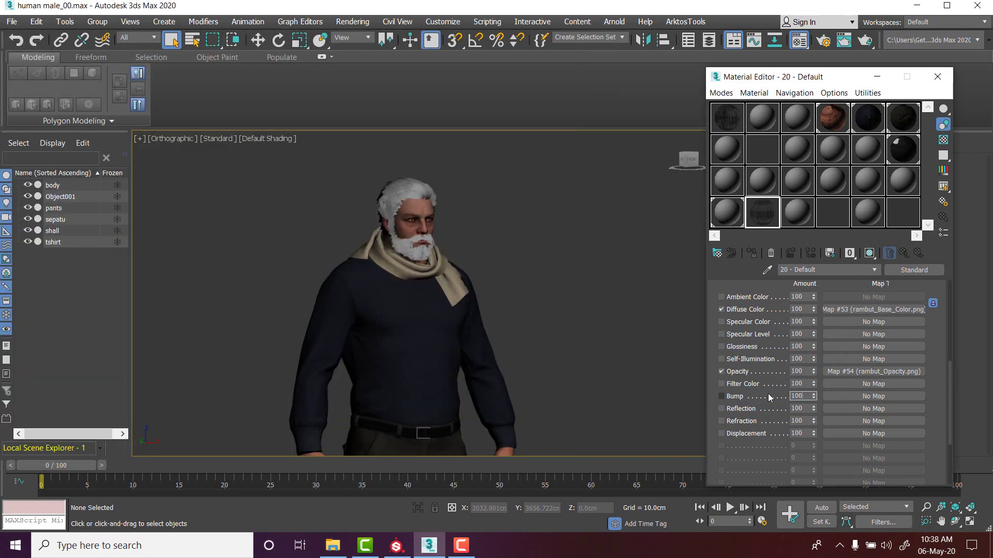
pyautogui.click(866, 397)
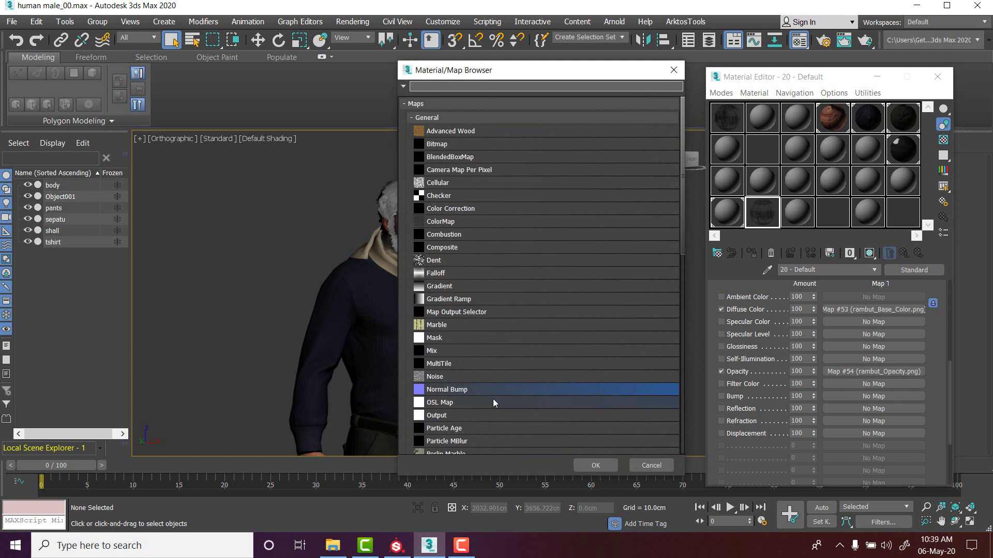
pyautogui.doubleClick(480, 389)
pyautogui.hotkey('alt', 'Tab')
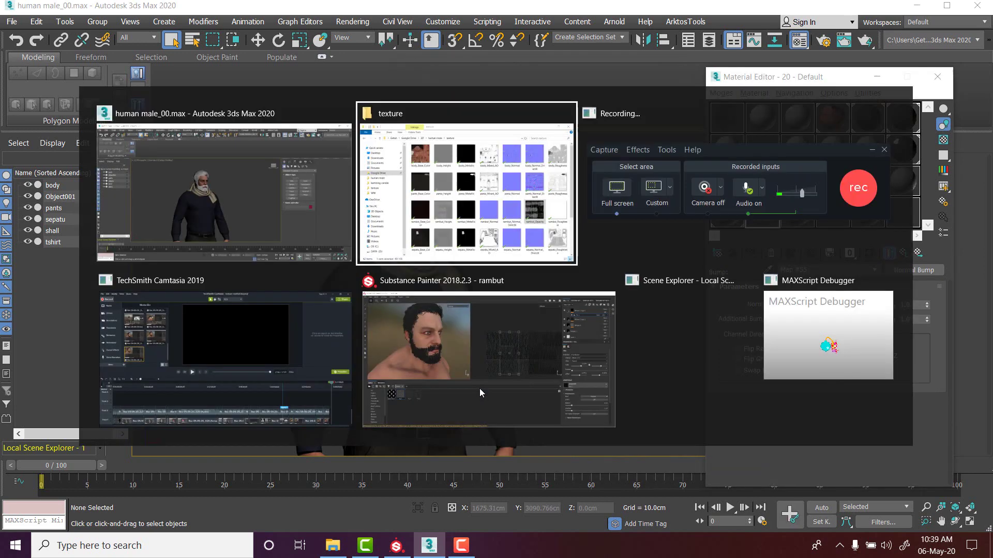
pyautogui.moveTo(420, 311); pyautogui.dragTo(846, 311)
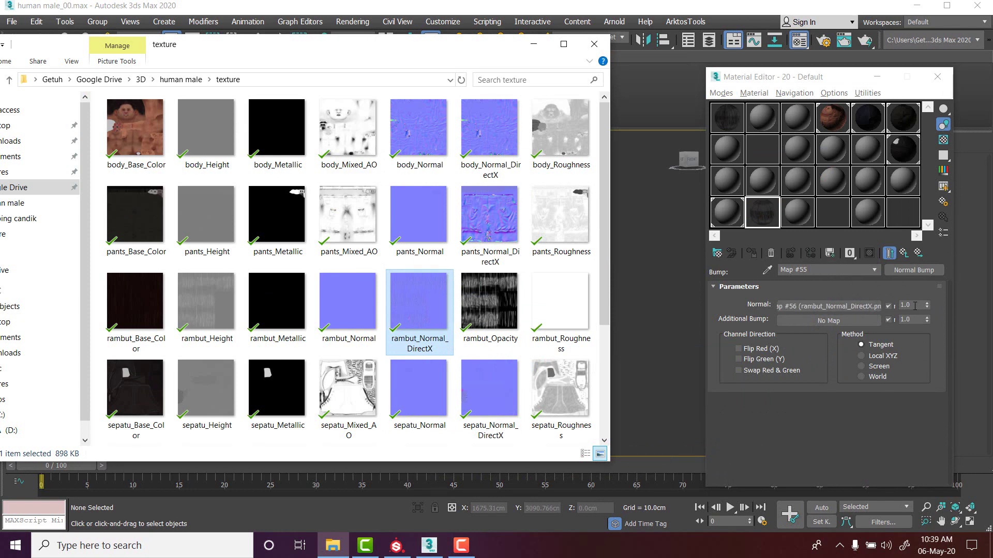
pyautogui.click(903, 254)
# - Assign material 20 - Default to the hair and beard object and show its maps in the viewport
pyautogui.scroll(5, 388, 236)
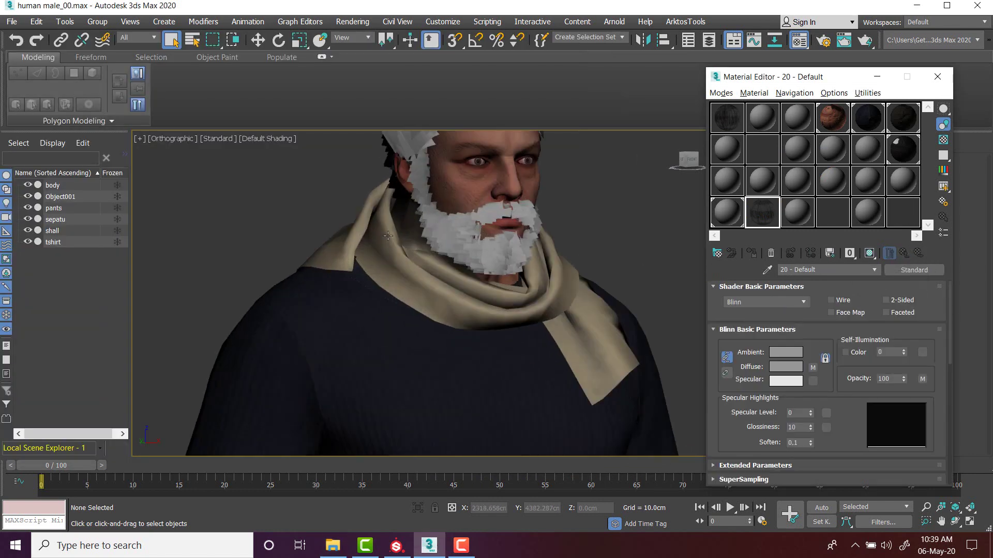
pyautogui.moveTo(387, 236); pyautogui.dragTo(361, 344, button='middle')
pyautogui.click(453, 186)
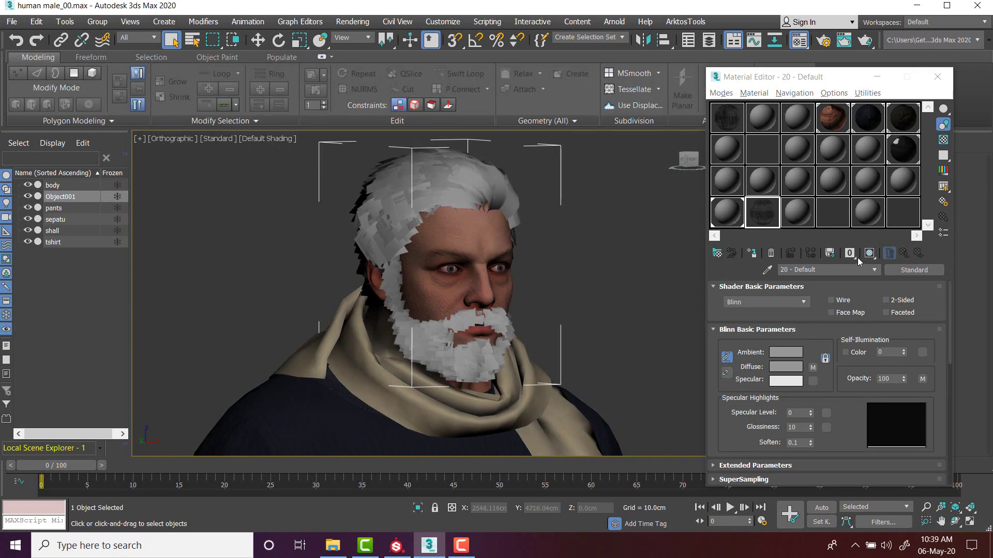
pyautogui.click(765, 216)
pyautogui.click(870, 254)
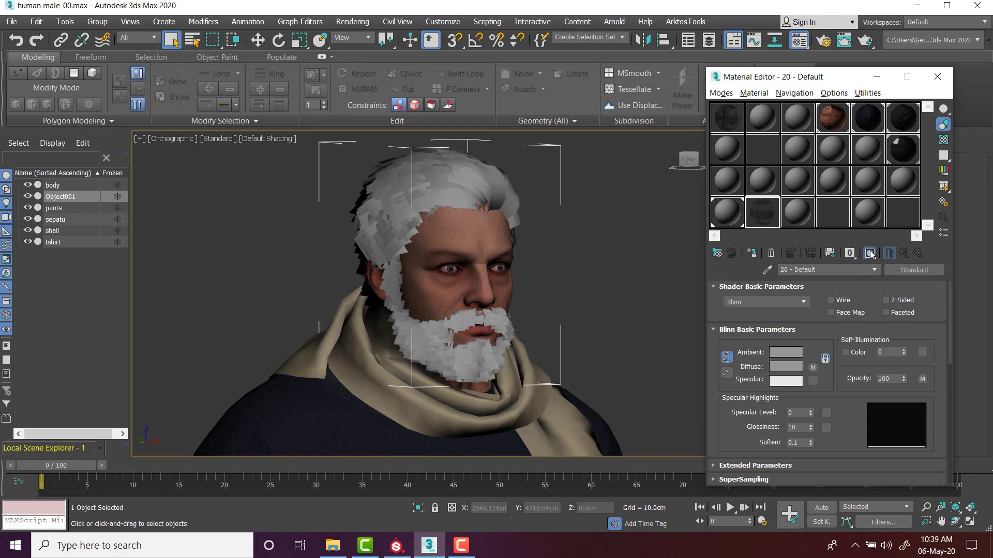
pyautogui.click(753, 254)
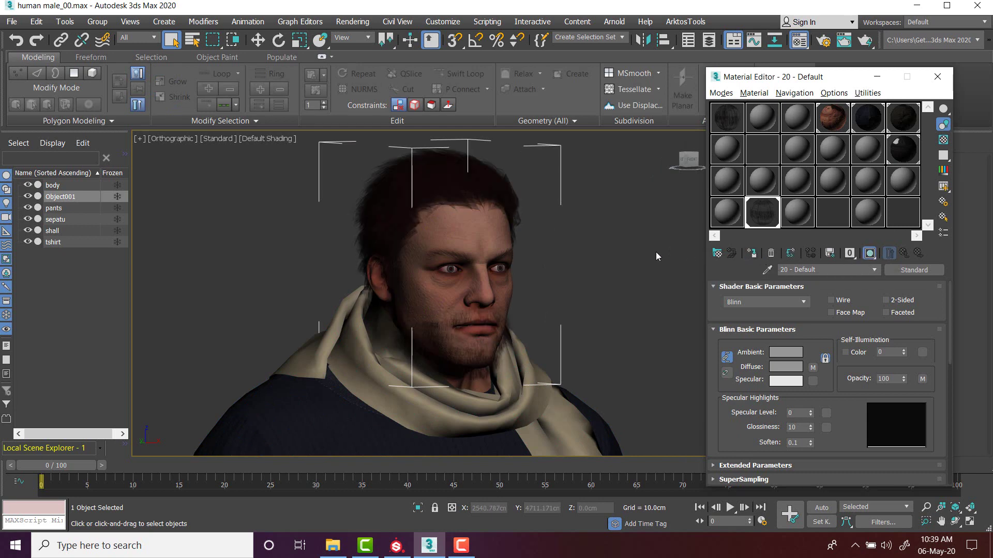
# - Make the 20 - Default hair material 2-sided and check the hair and beard on the character
pyautogui.click(612, 265)
pyautogui.click(491, 326)
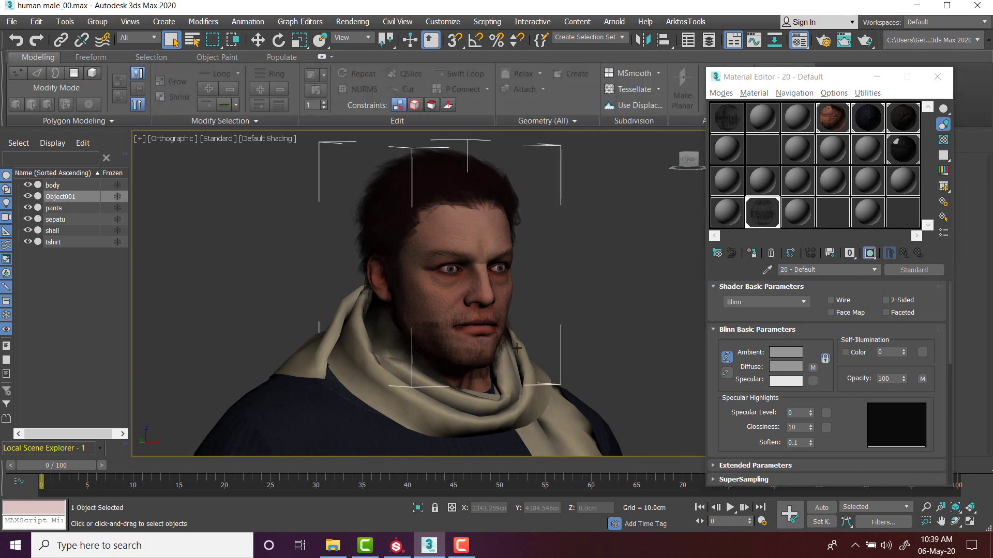
pyautogui.keyDown('alt'); pyautogui.moveTo(492, 326); pyautogui.dragTo(468, 290, button='middle'); pyautogui.keyUp('alt')
pyautogui.scroll(-5, 512, 342)
pyautogui.keyDown('alt'); pyautogui.moveTo(468, 290); pyautogui.dragTo(486, 266, button='middle'); pyautogui.keyUp('alt')
pyautogui.scroll(3, 492, 289)
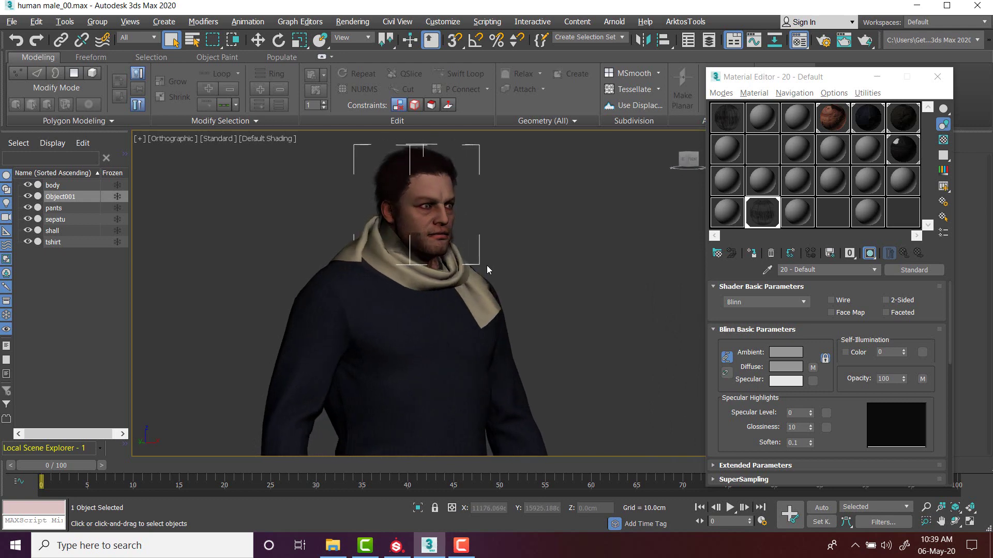
pyautogui.scroll(3, 491, 282)
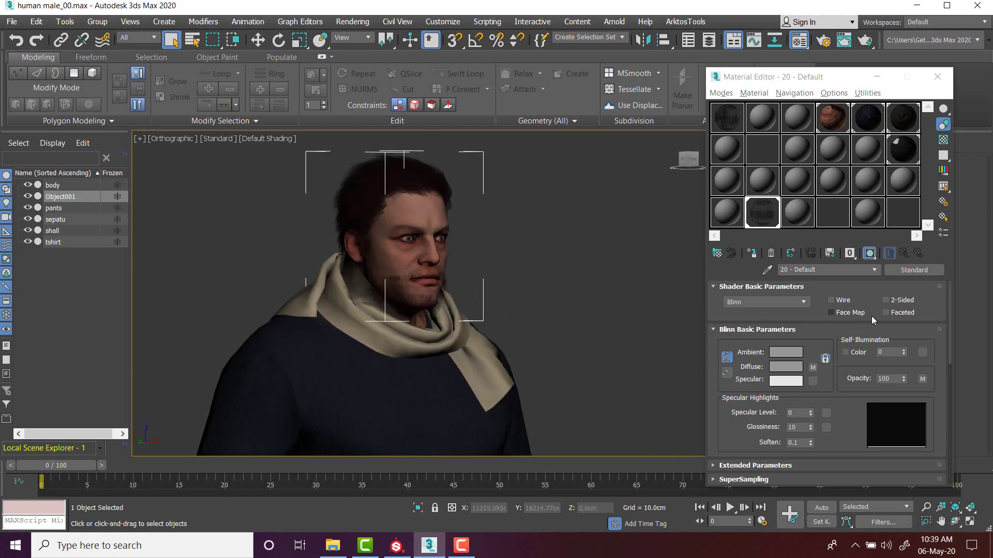
pyautogui.click(886, 301)
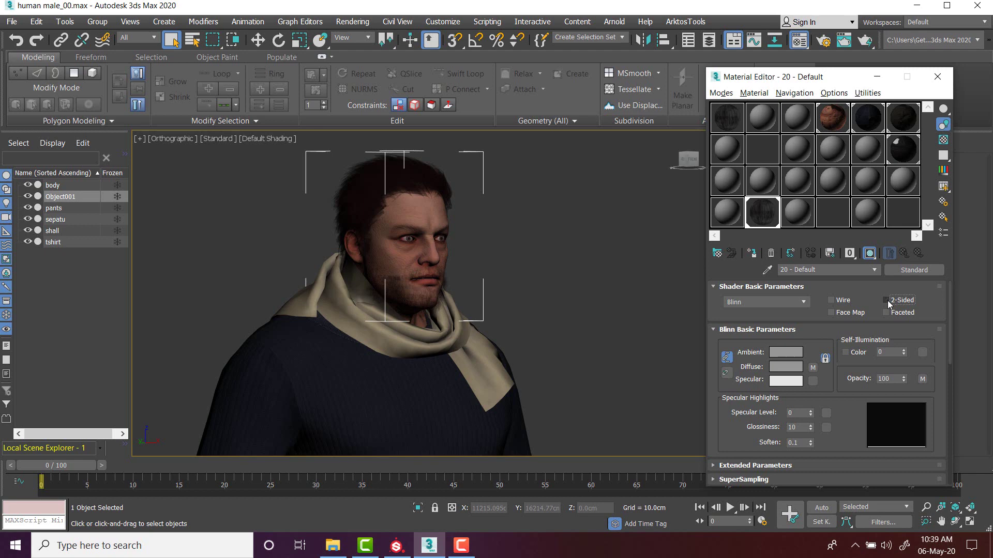
pyautogui.keyDown('alt'); pyautogui.moveTo(506, 259); pyautogui.dragTo(539, 232, button='middle'); pyautogui.keyUp('alt')
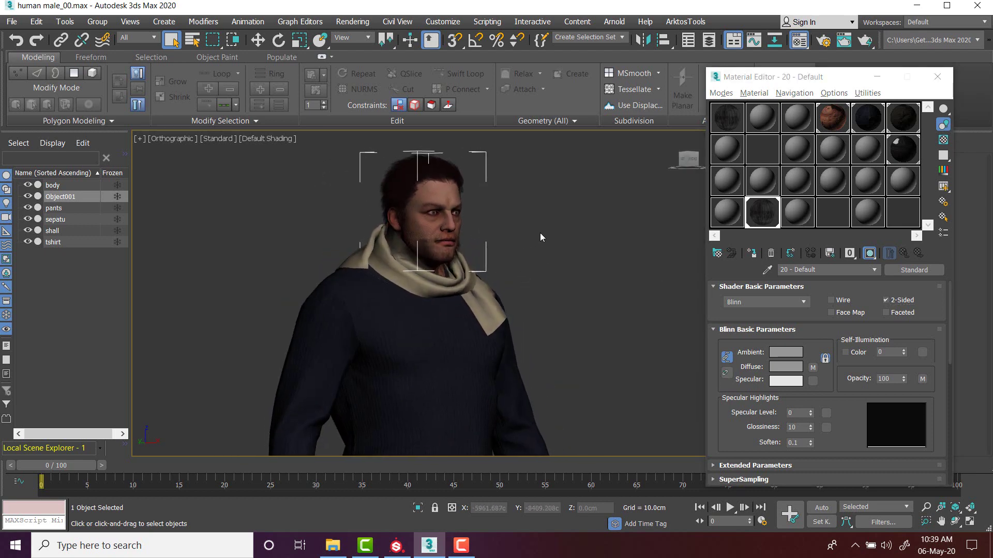